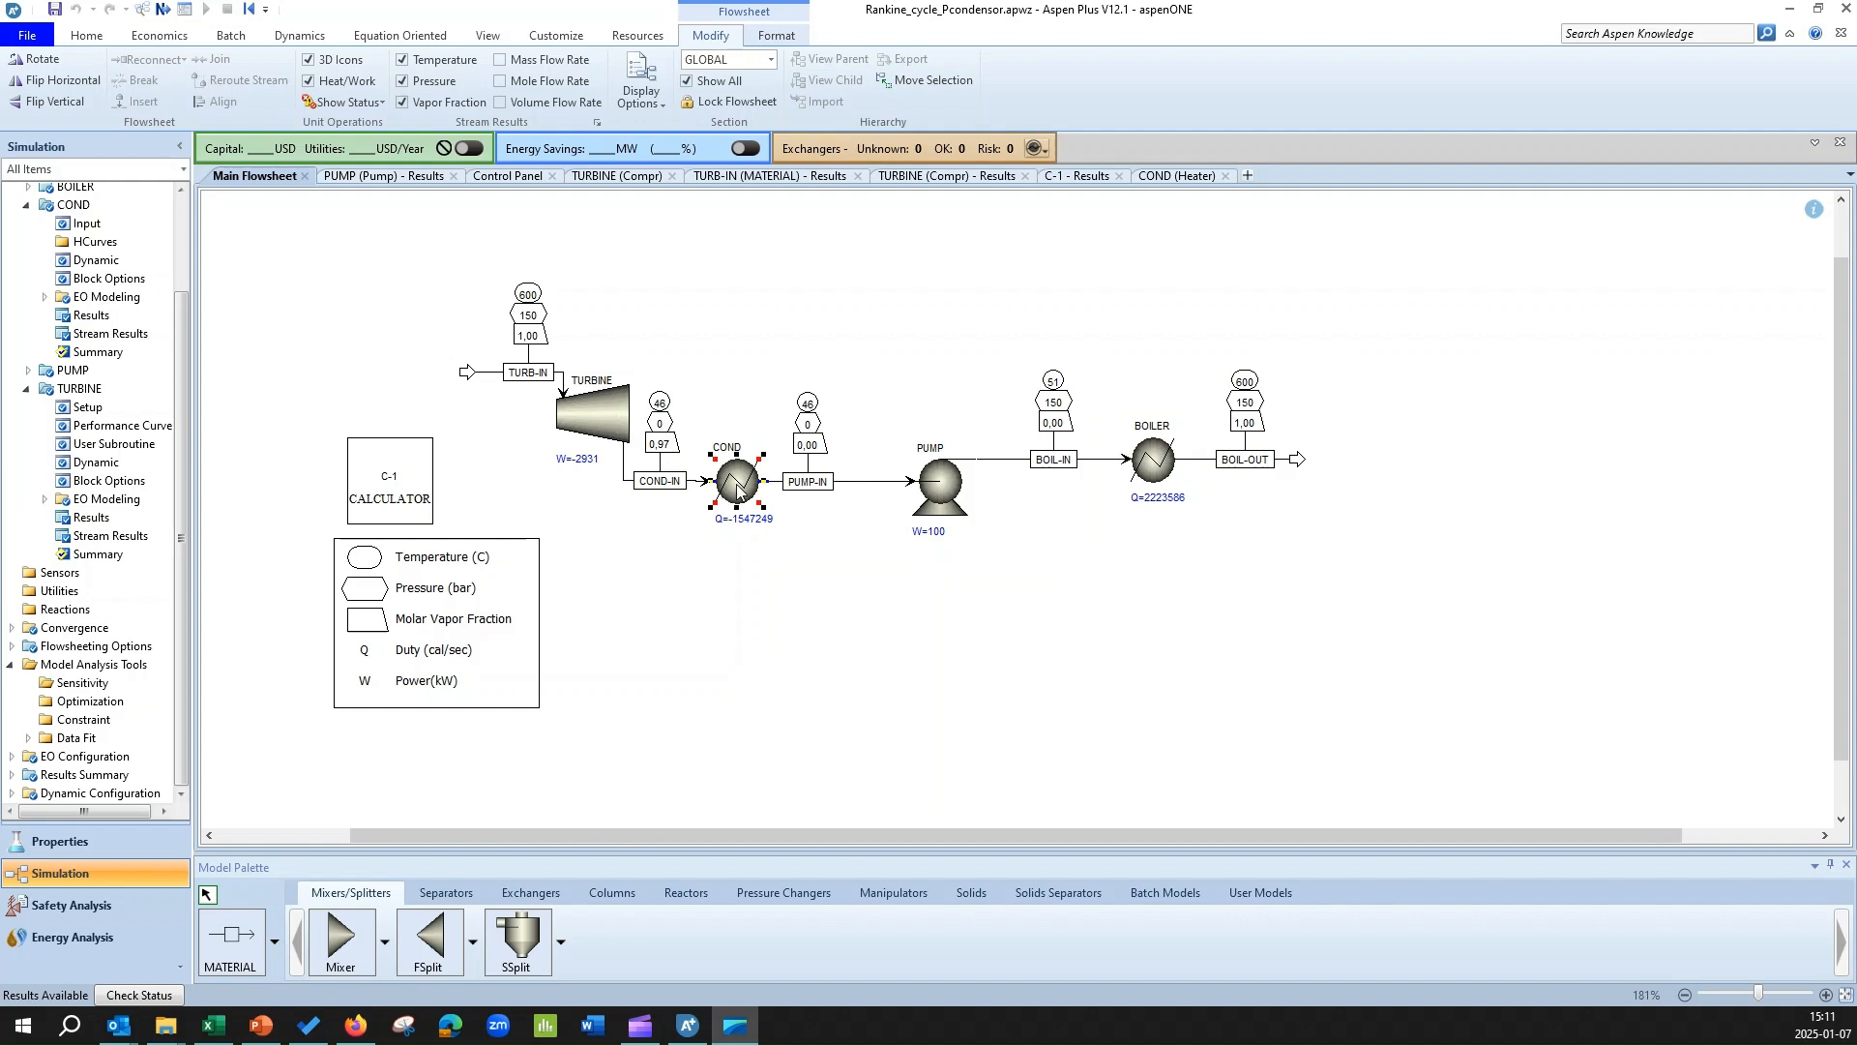
Review the outlet specification of the TURBINE block and the flash specifications of the COND heater.
{"action": "double_click", "coordinate": [592, 409]}
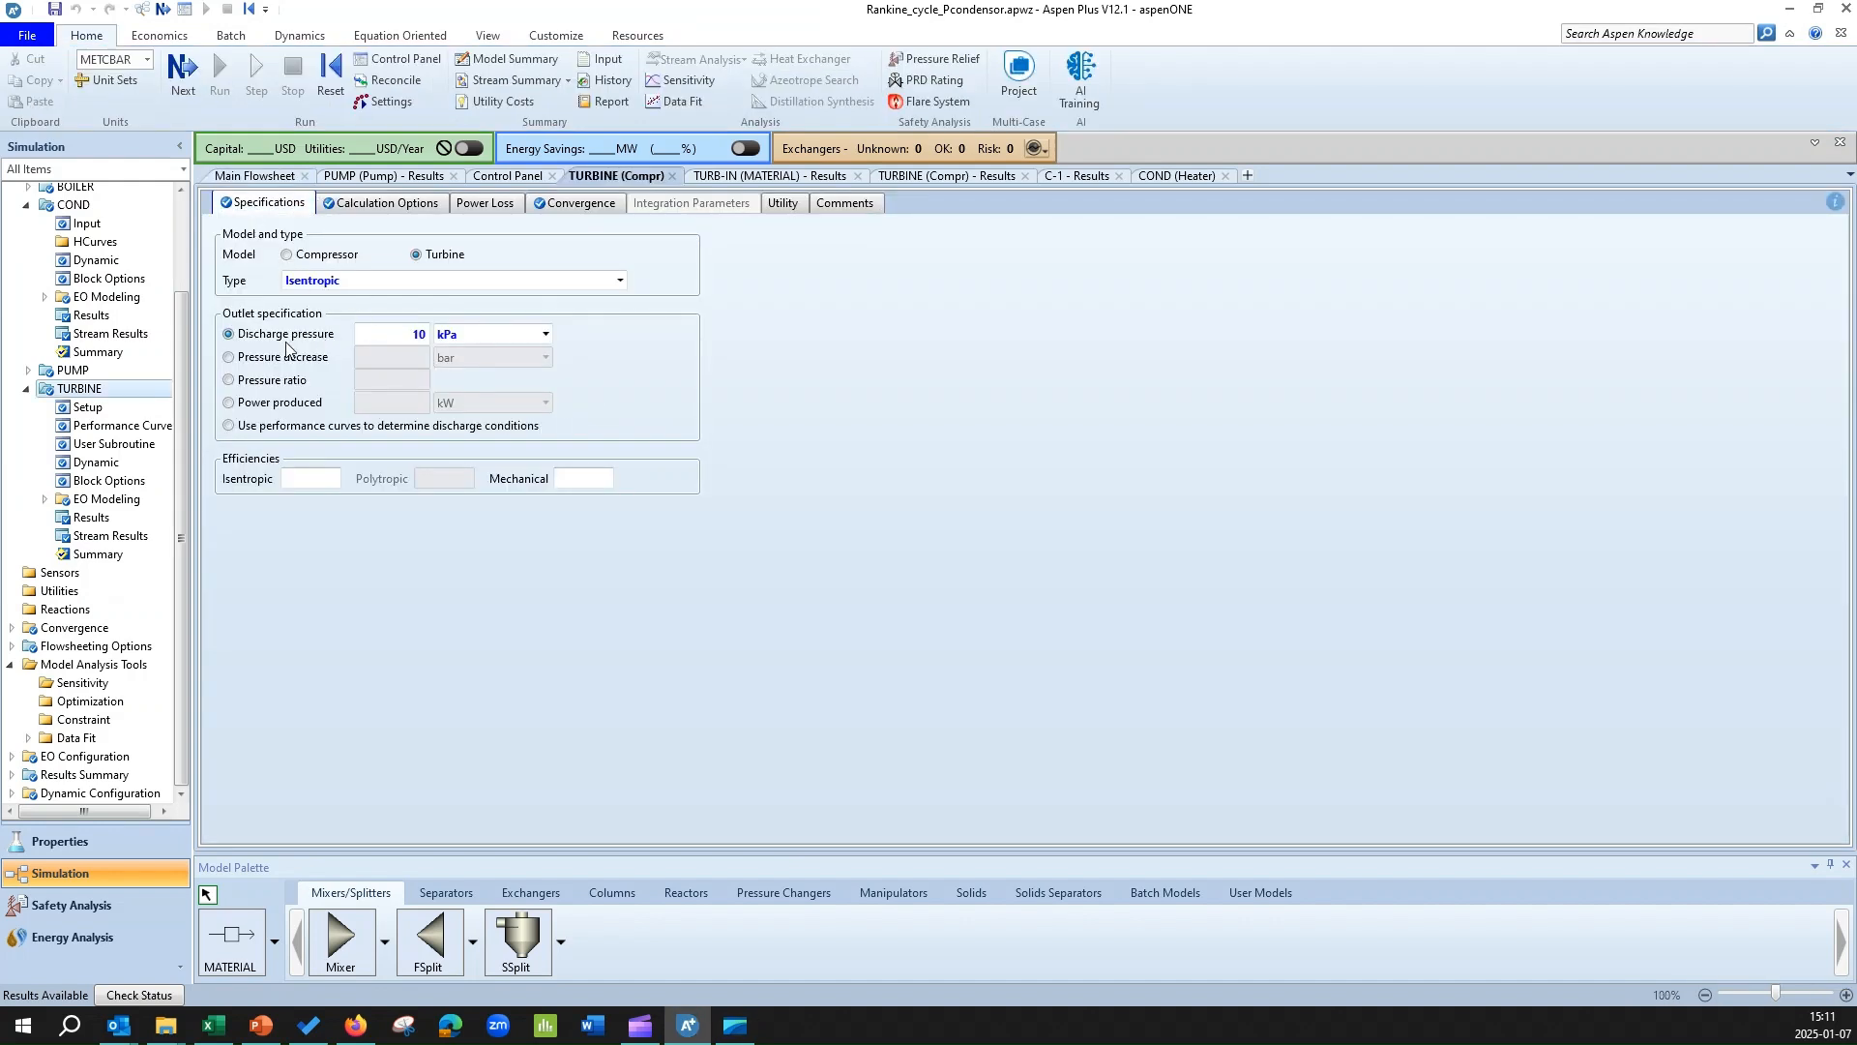
{"action": "left_click", "coordinate": [270, 176]}
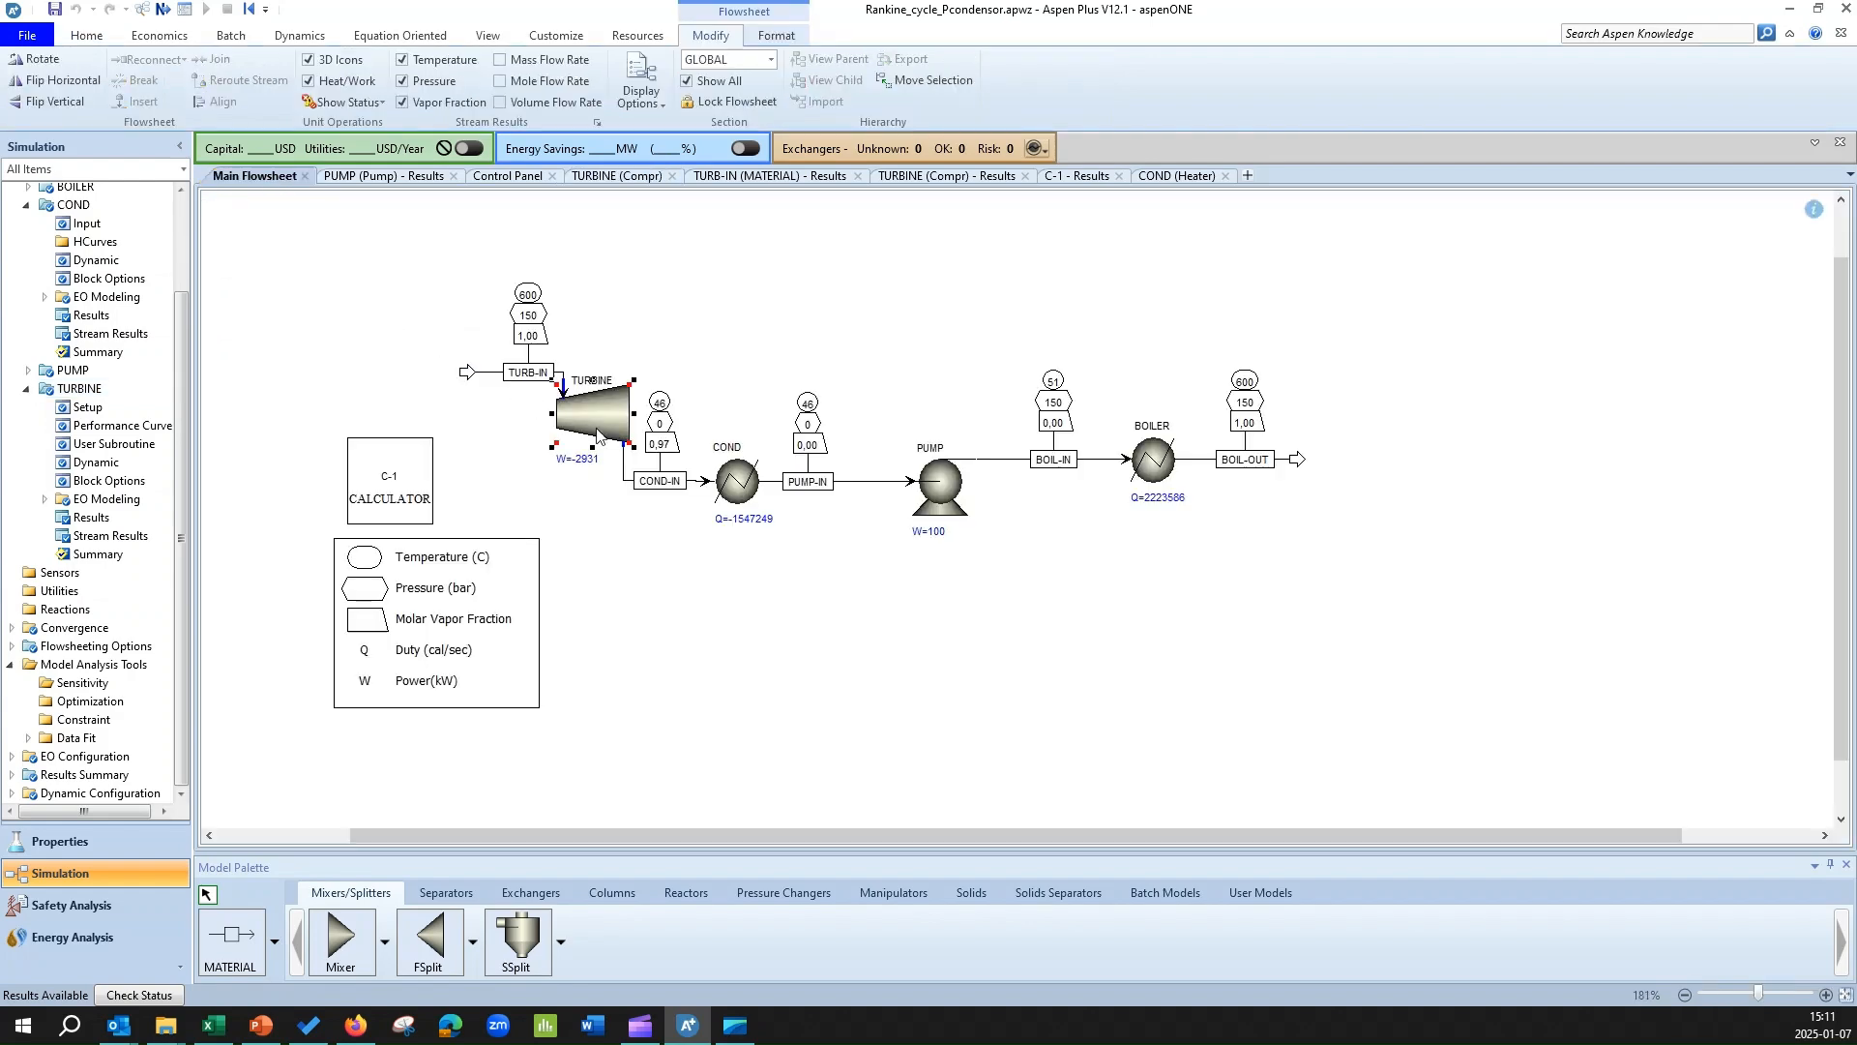
{"action": "double_click", "coordinate": [737, 482]}
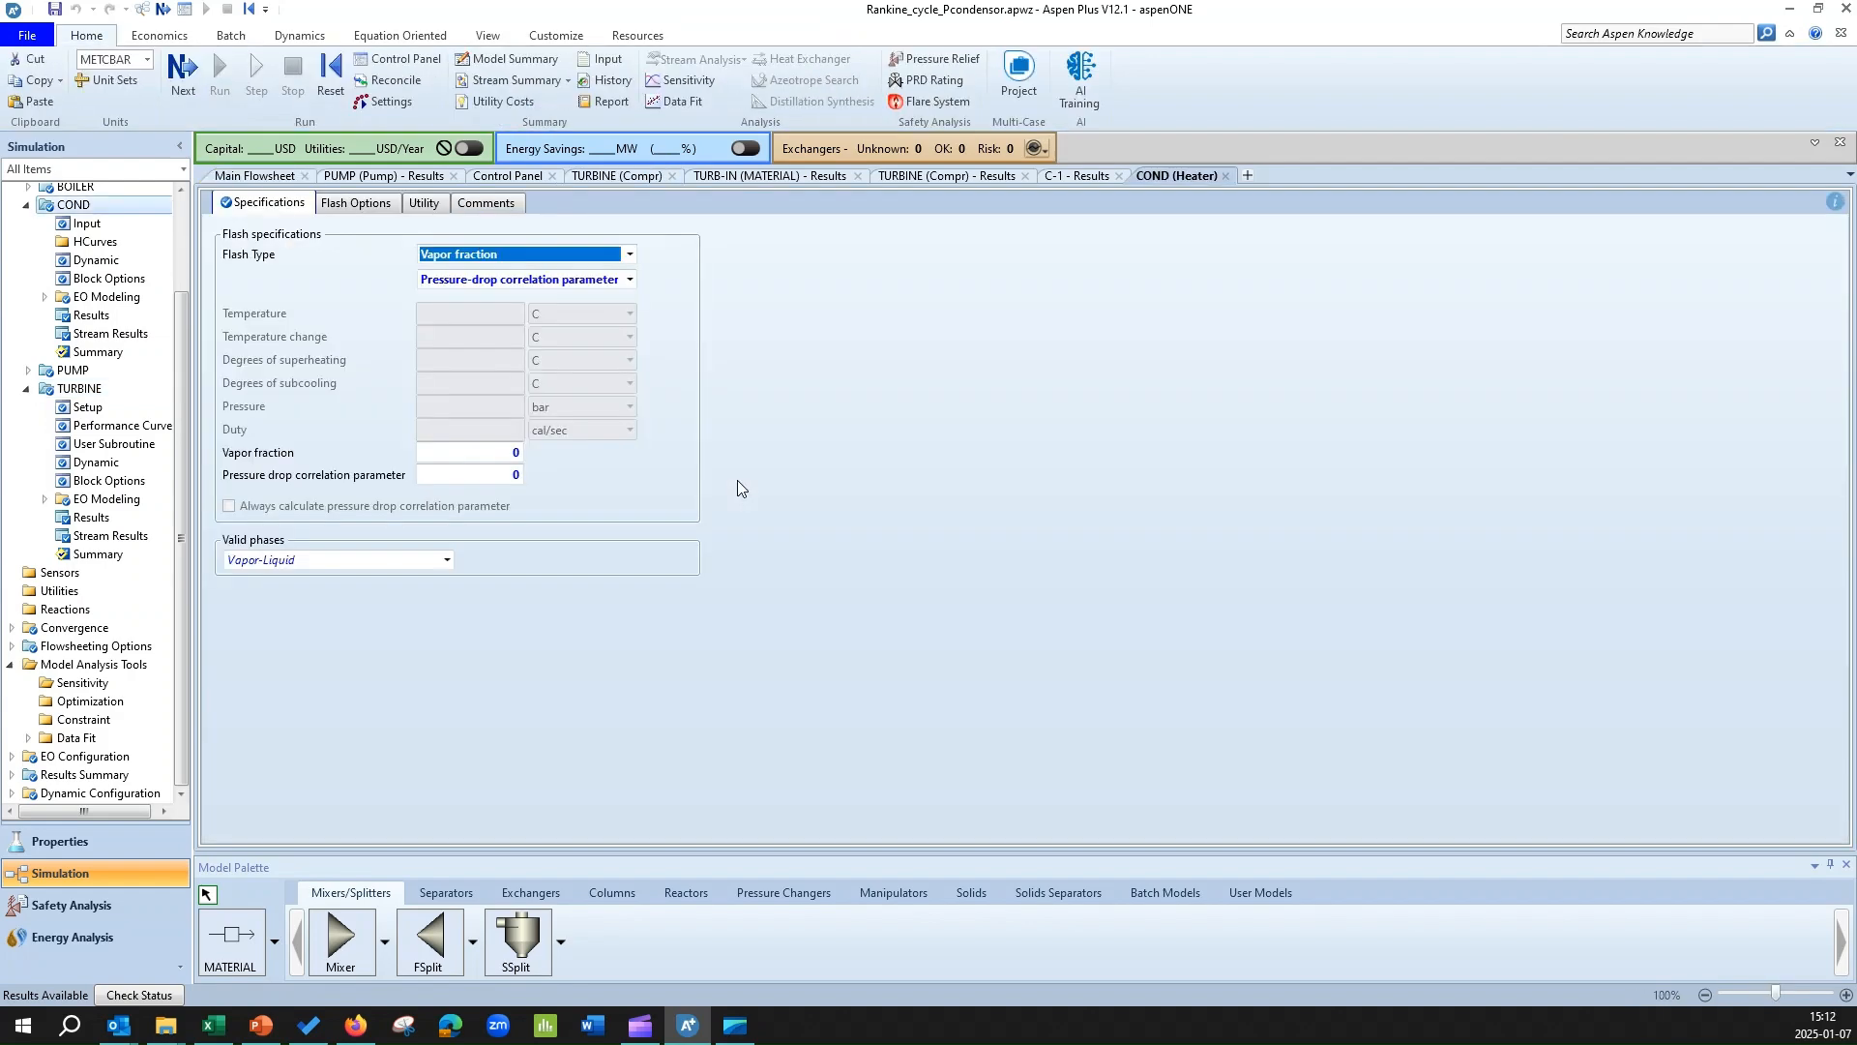
{"action": "left_click", "coordinate": [460, 258]}
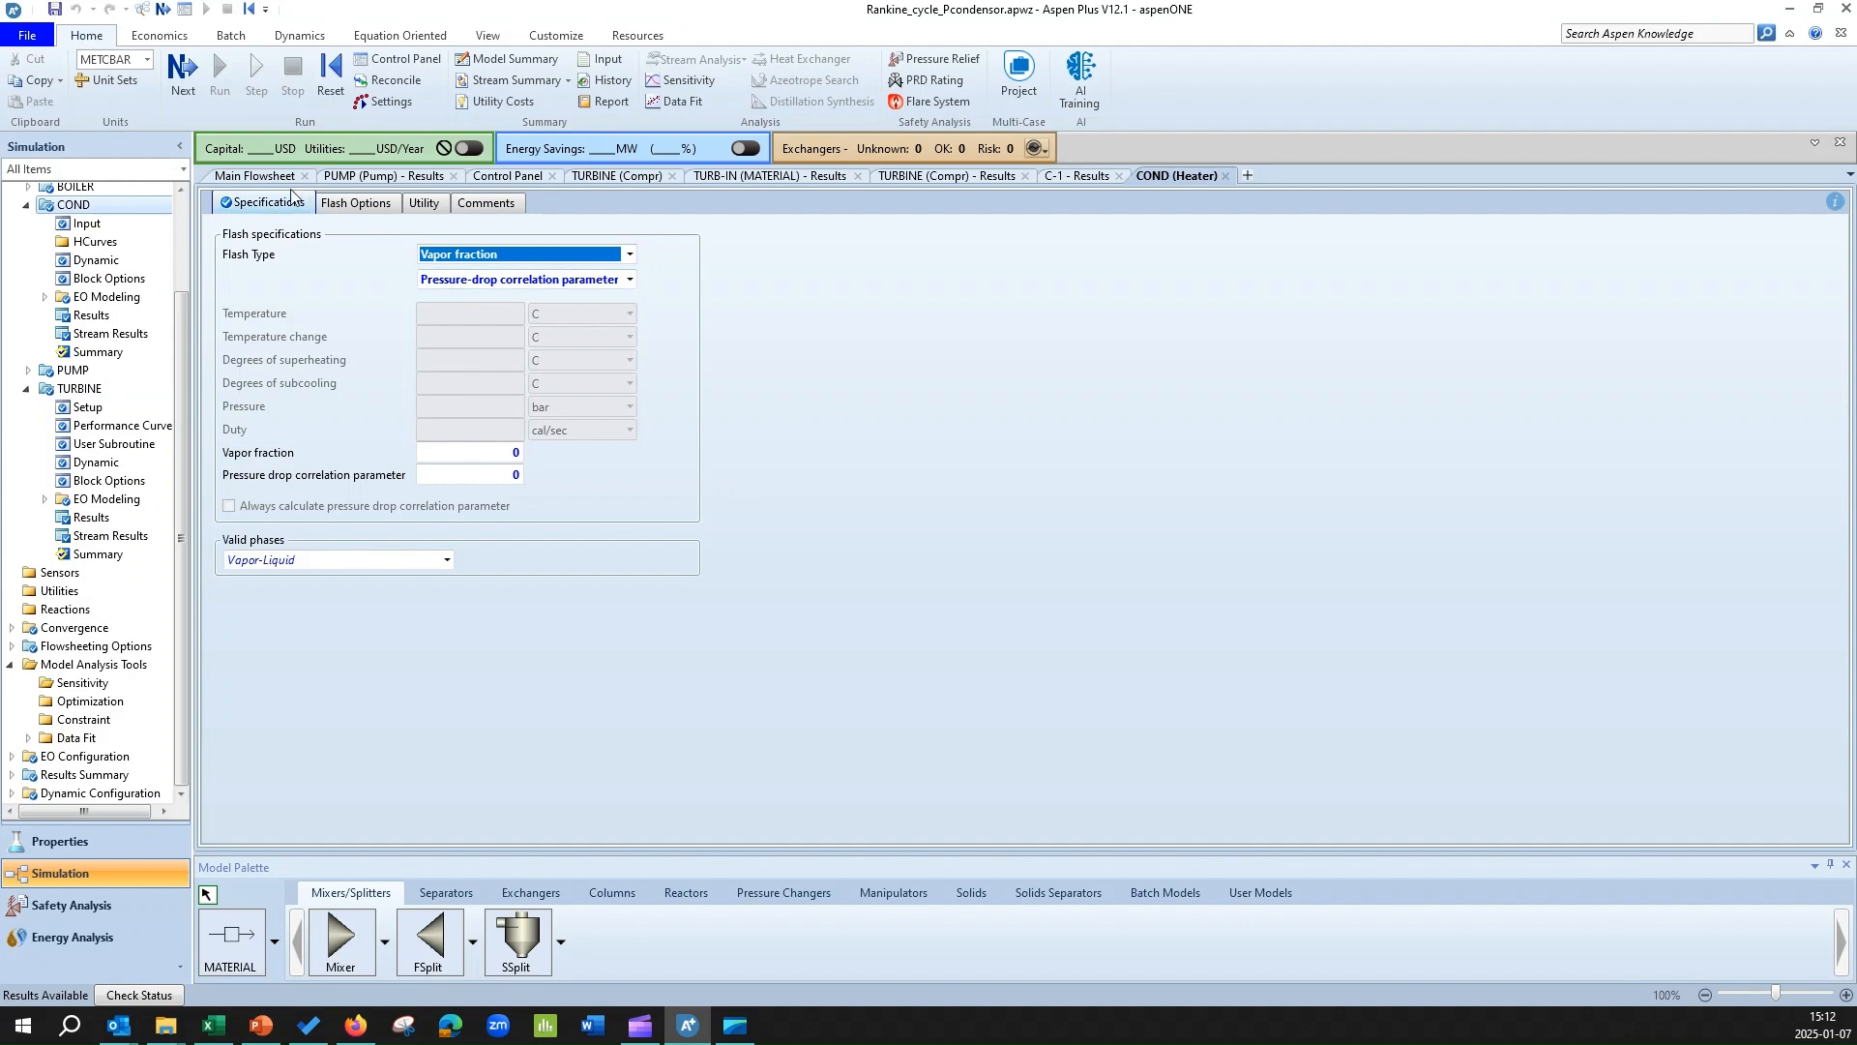
{"action": "left_click", "coordinate": [263, 178]}
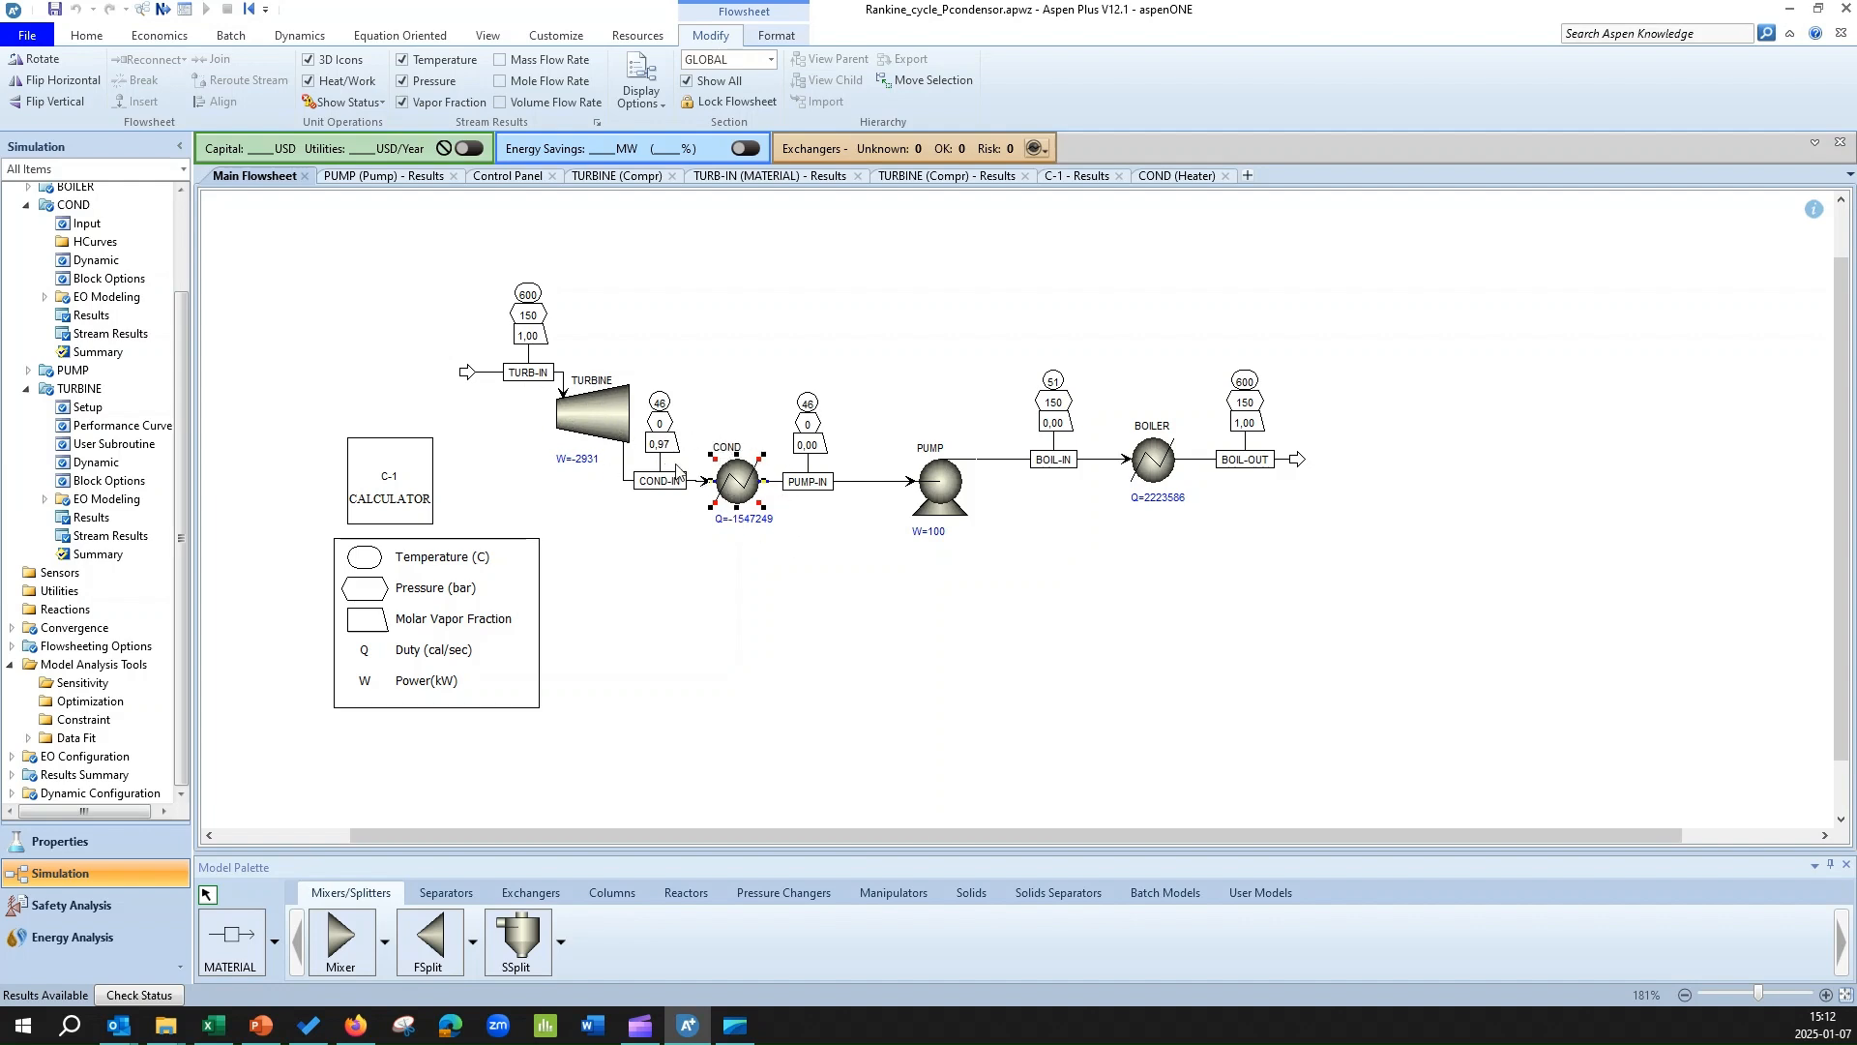
{"action": "mouse_move", "coordinate": [740, 478]}
Create a new sensitivity analysis with the ID S-1 under the model analysis tools.
{"action": "left_click", "coordinate": [28, 206]}
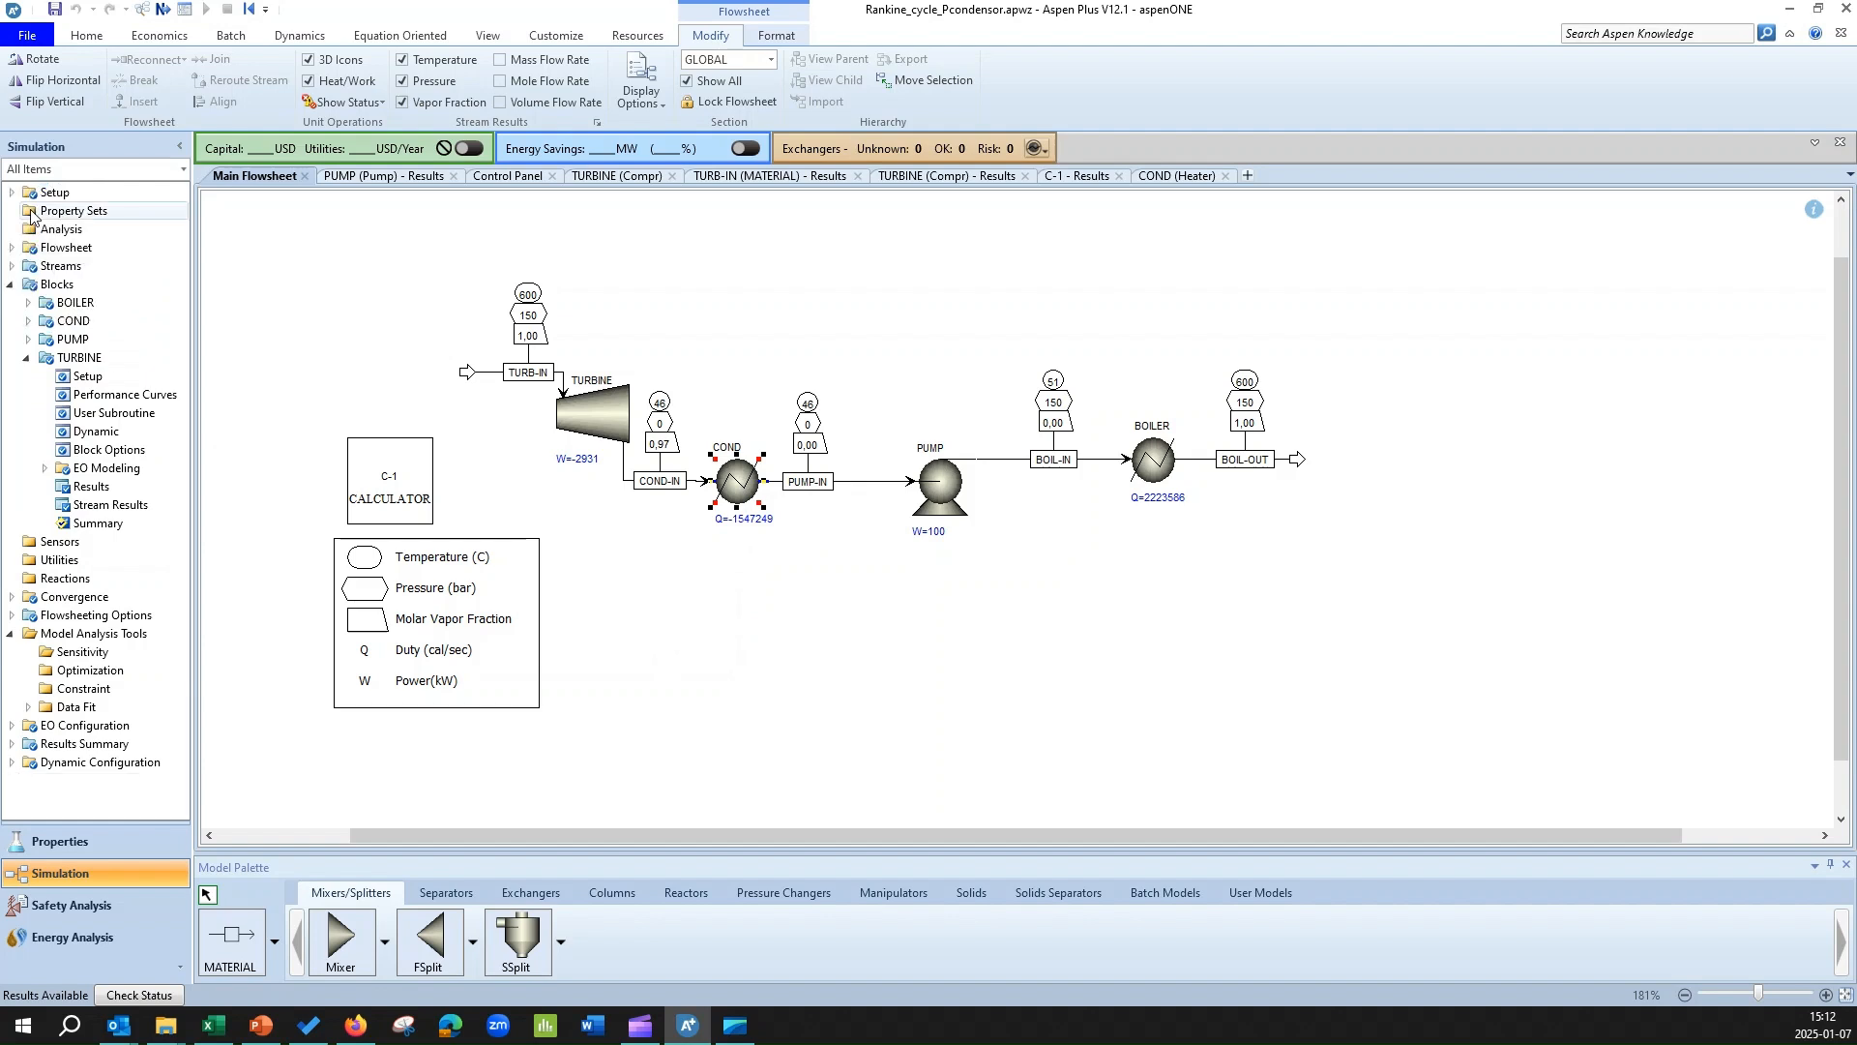
{"action": "left_click", "coordinate": [10, 286]}
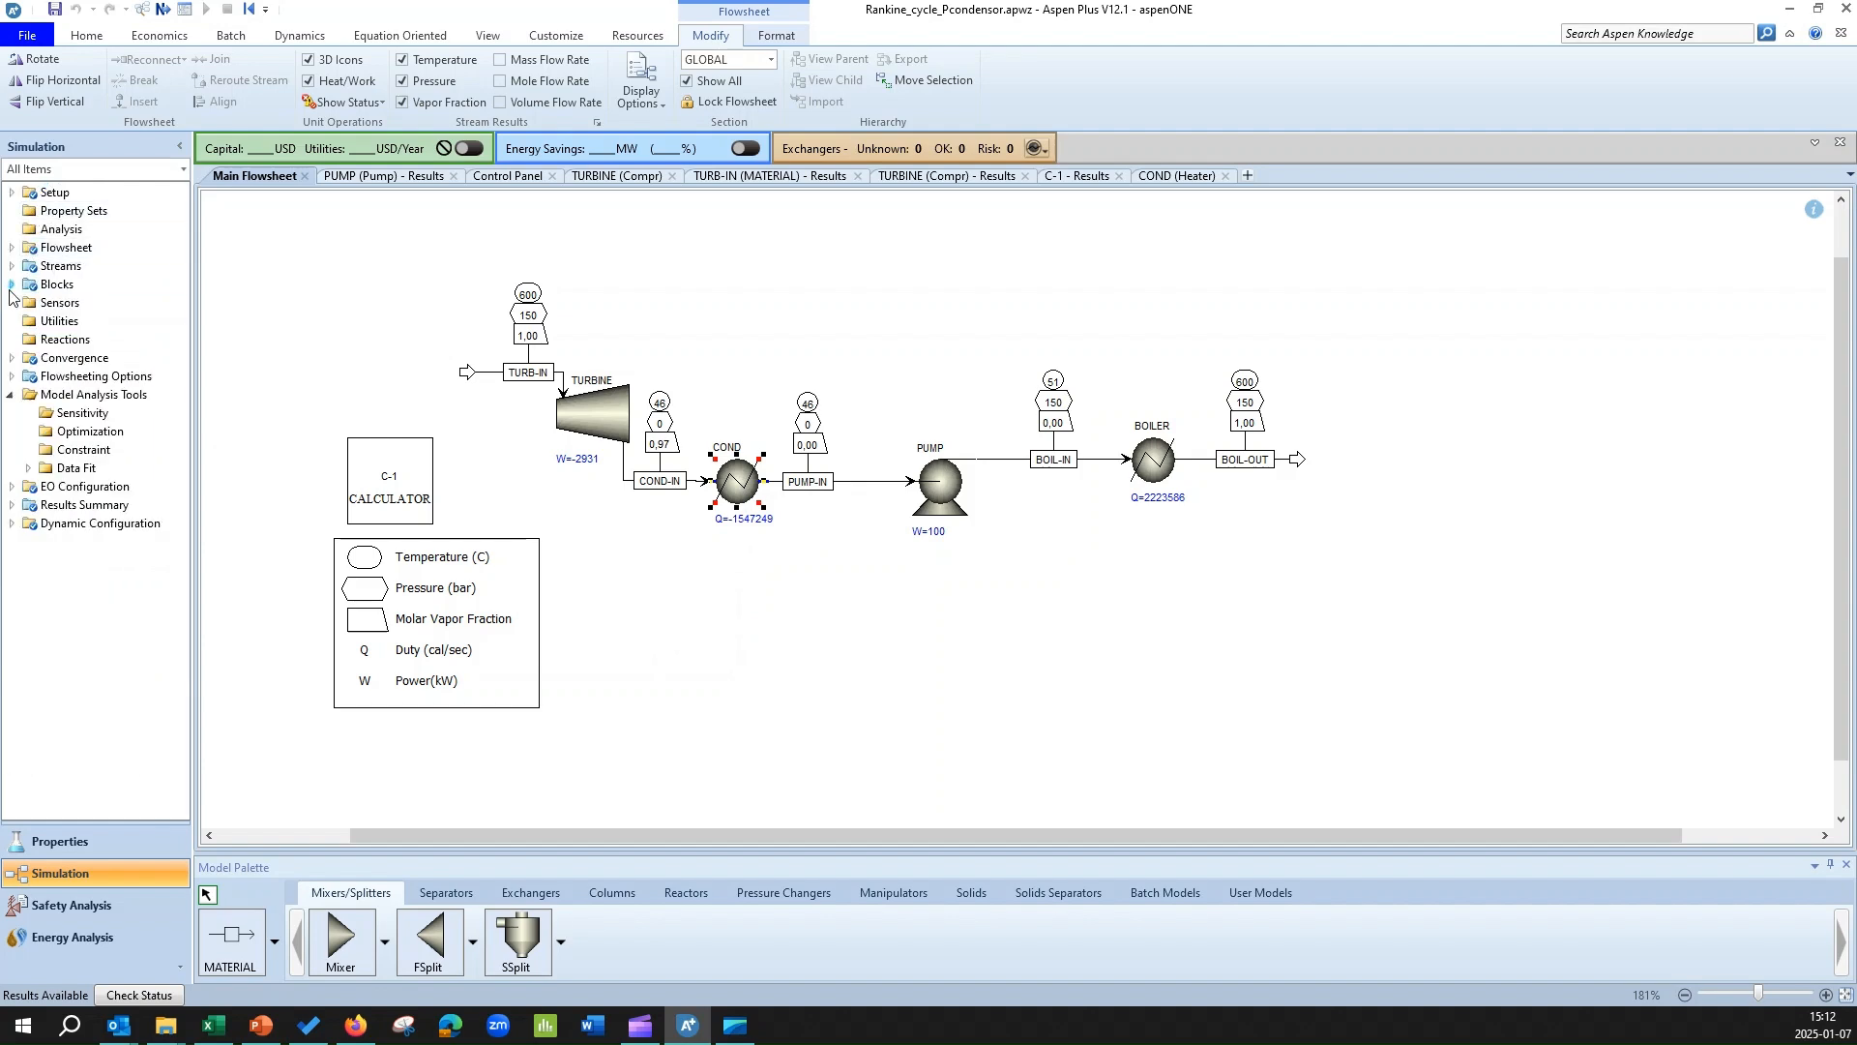
{"action": "left_click", "coordinate": [12, 377]}
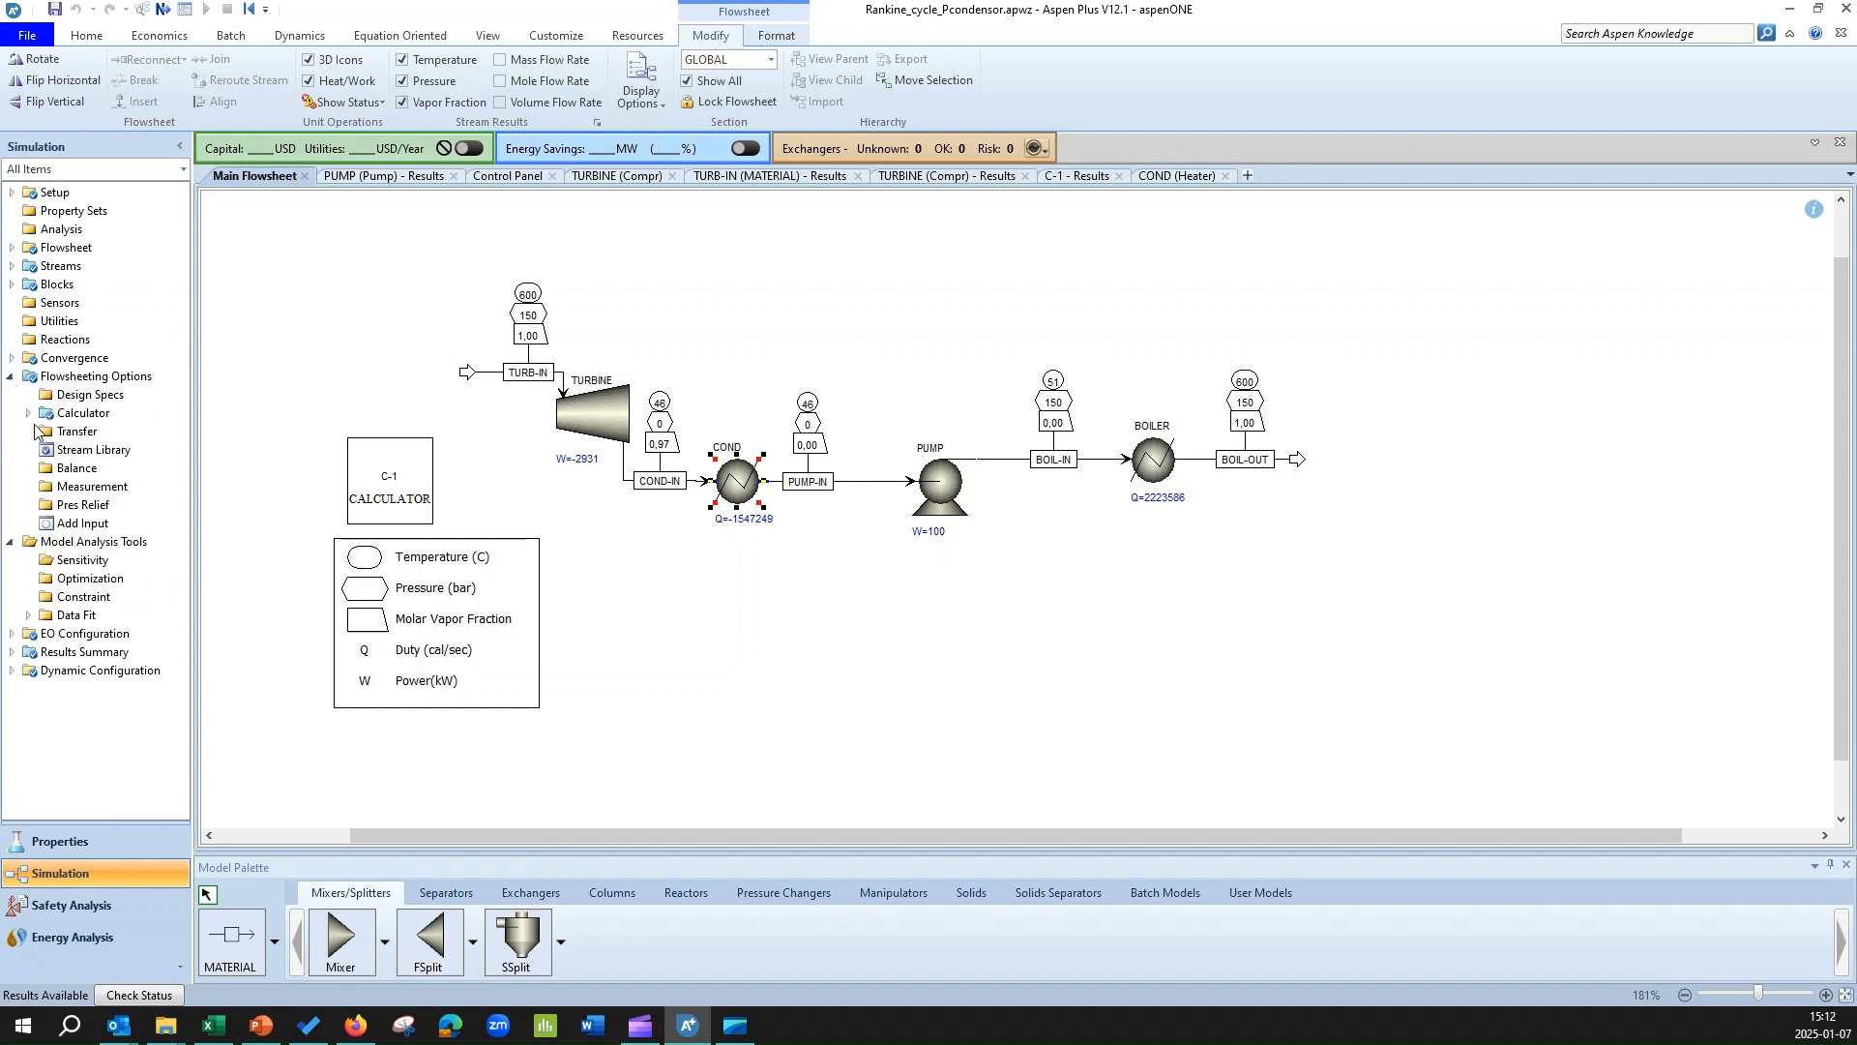
{"action": "left_click", "coordinate": [28, 413]}
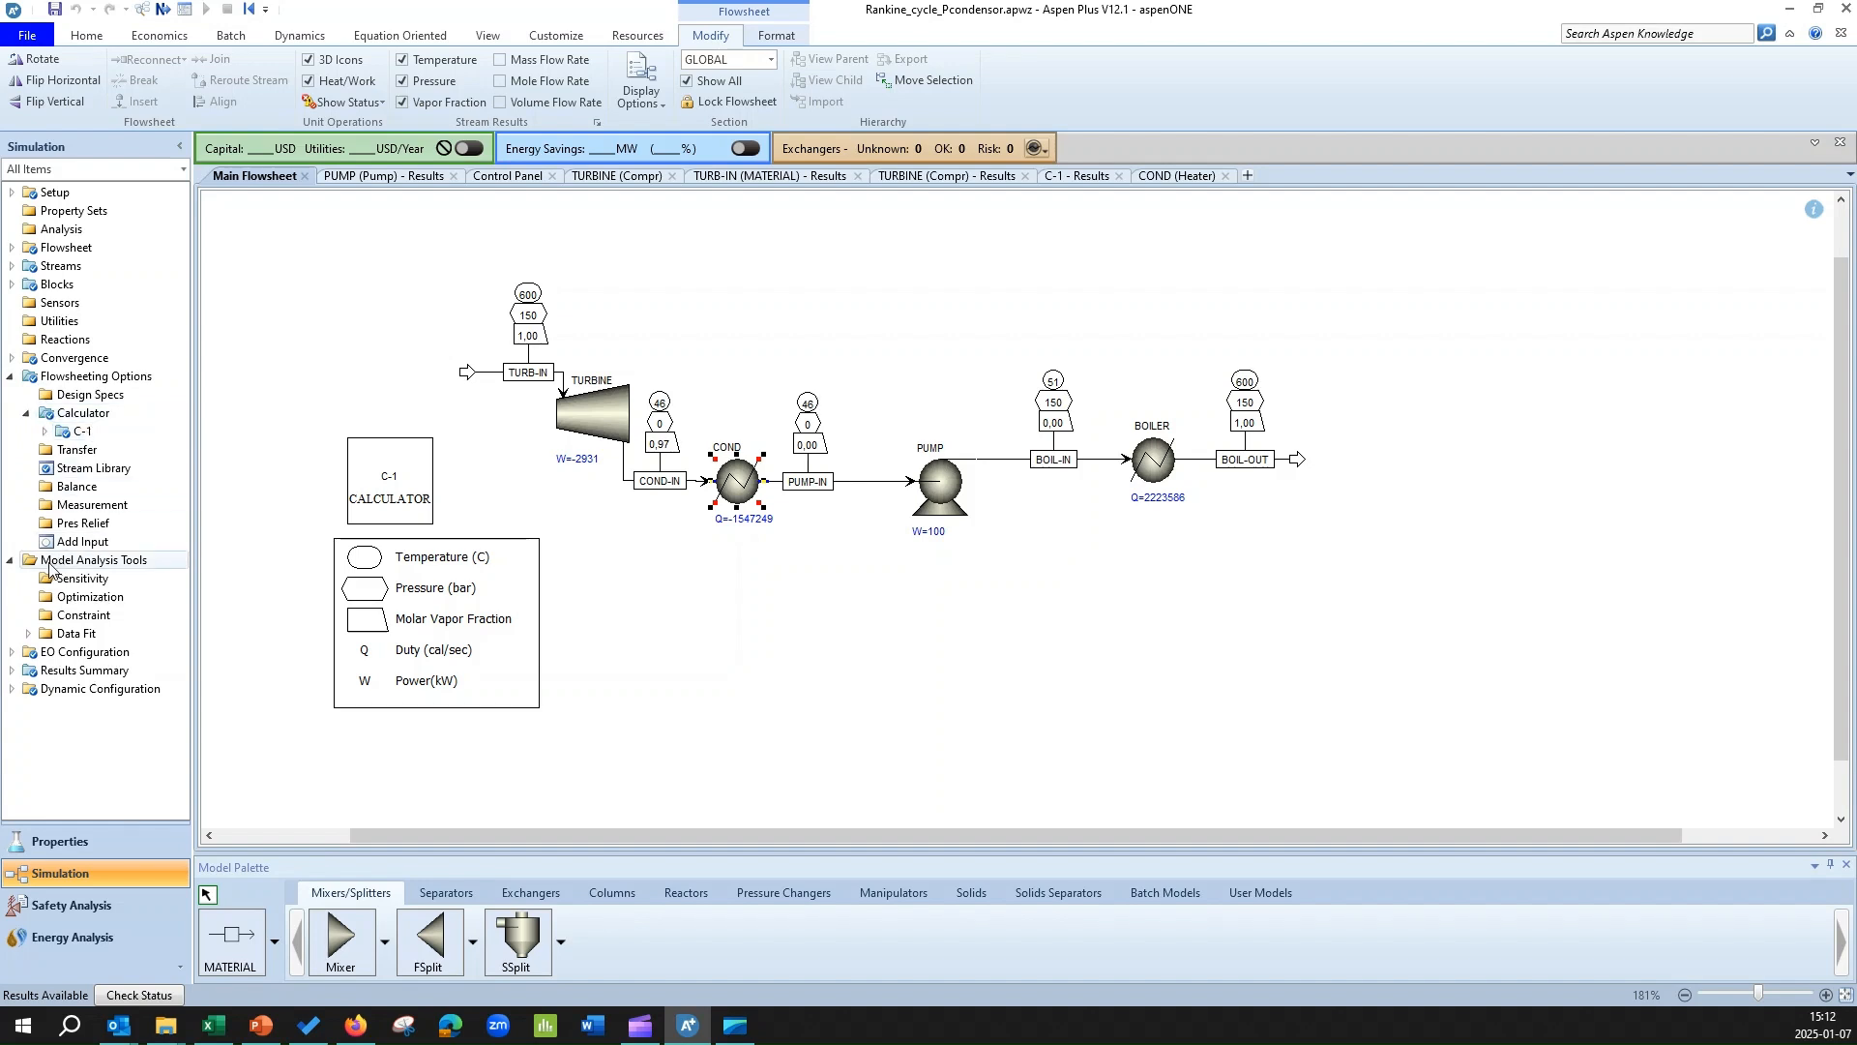
{"action": "left_click", "coordinate": [11, 376]}
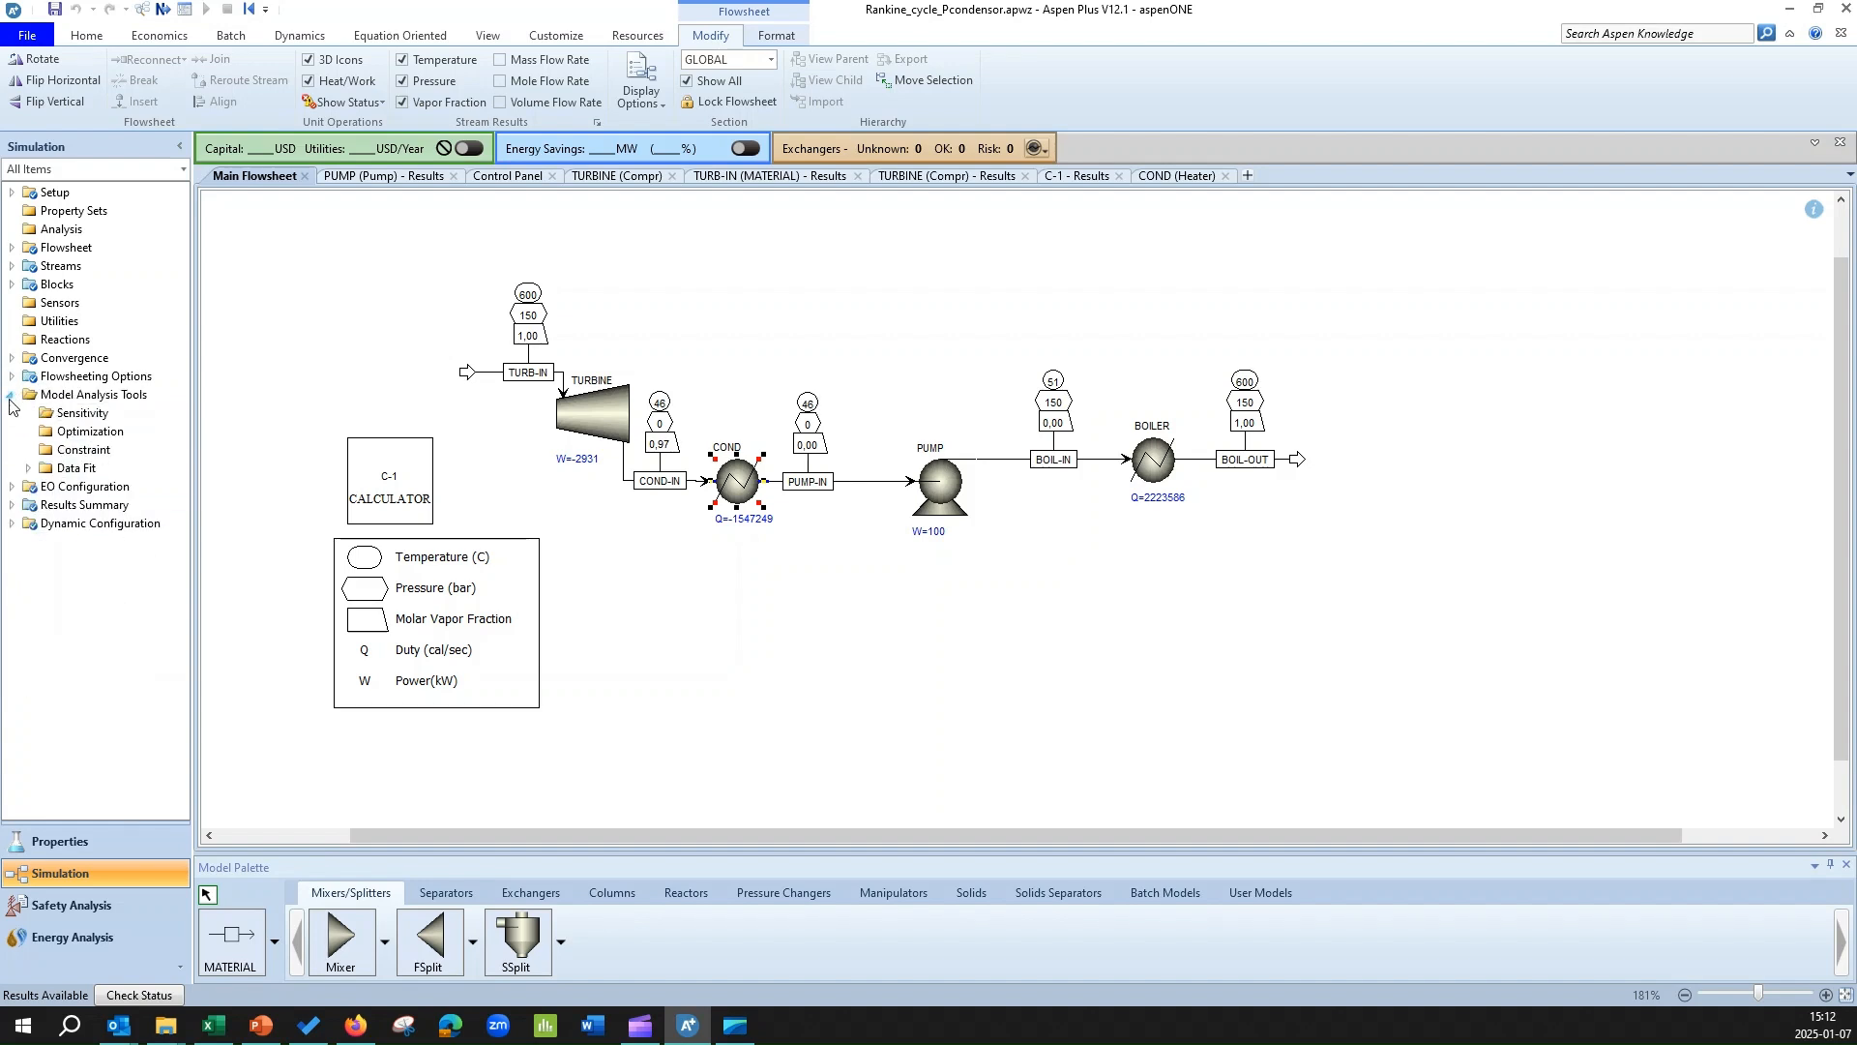
{"action": "left_click", "coordinate": [11, 395]}
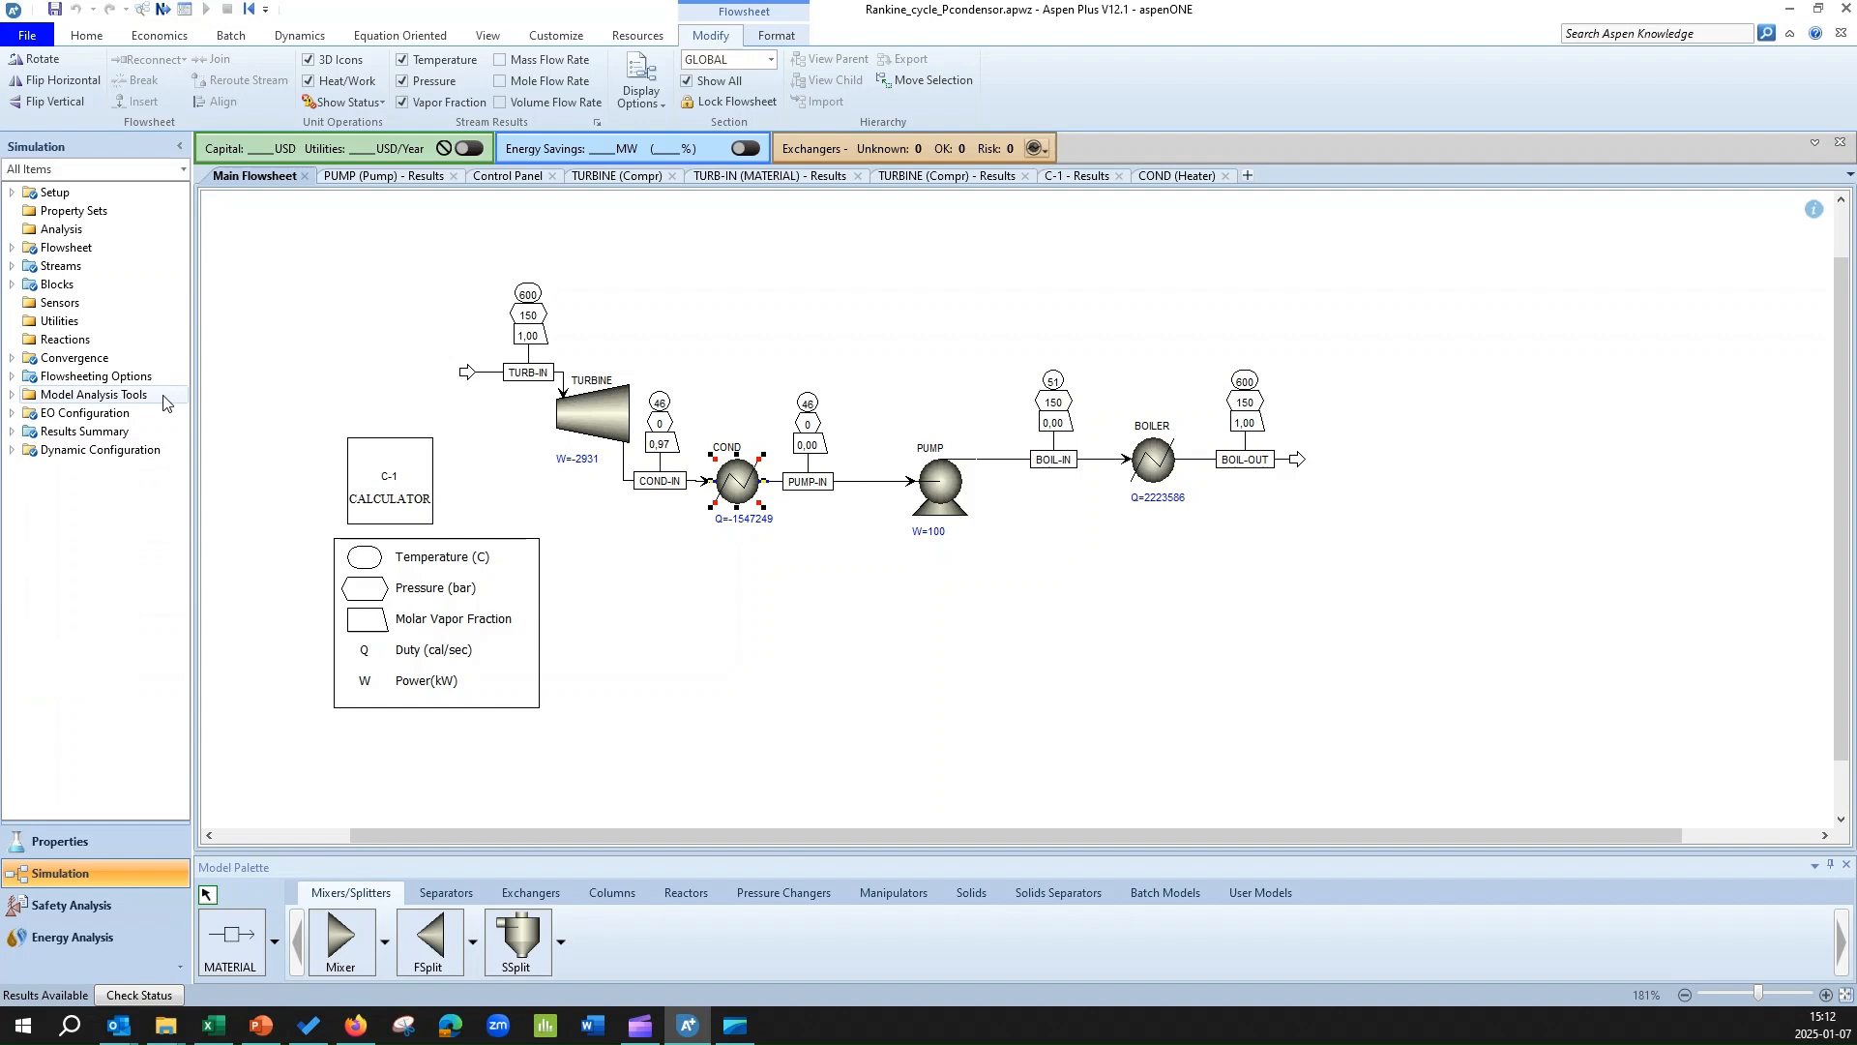
{"action": "left_click", "coordinate": [12, 395]}
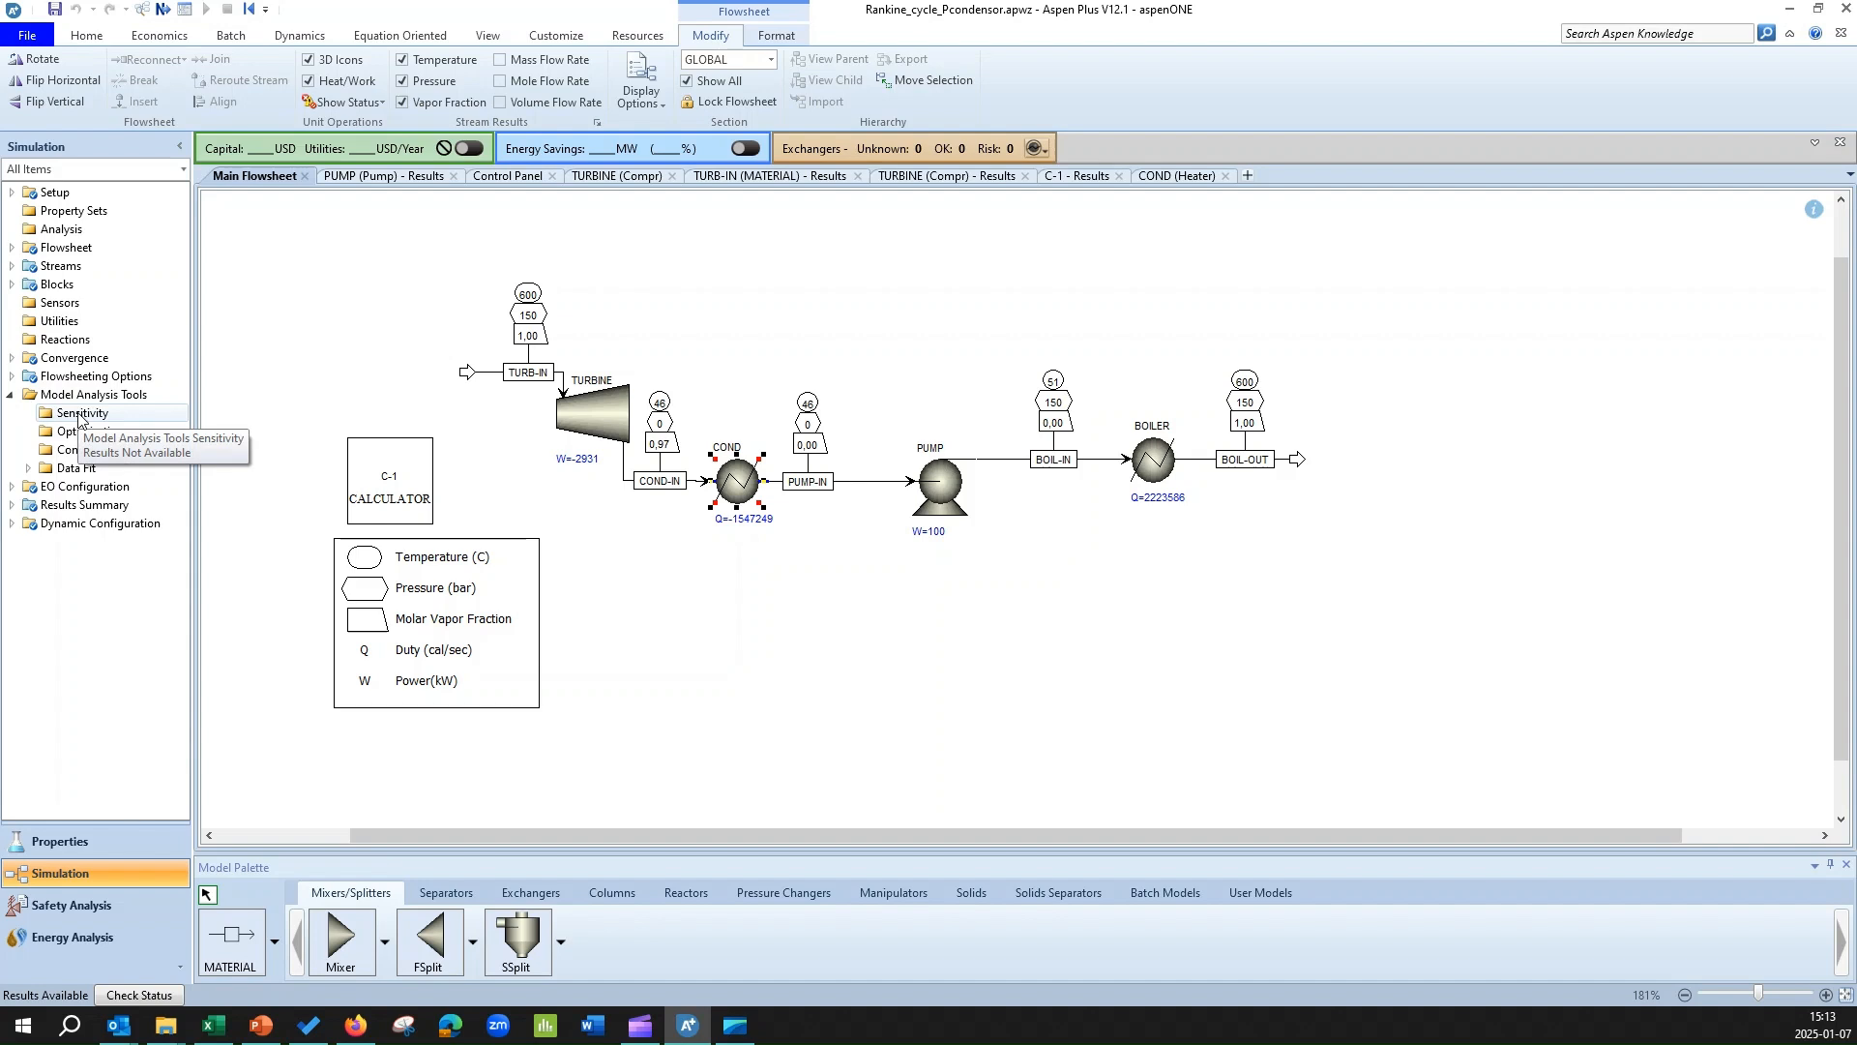
{"action": "left_click", "coordinate": [79, 414]}
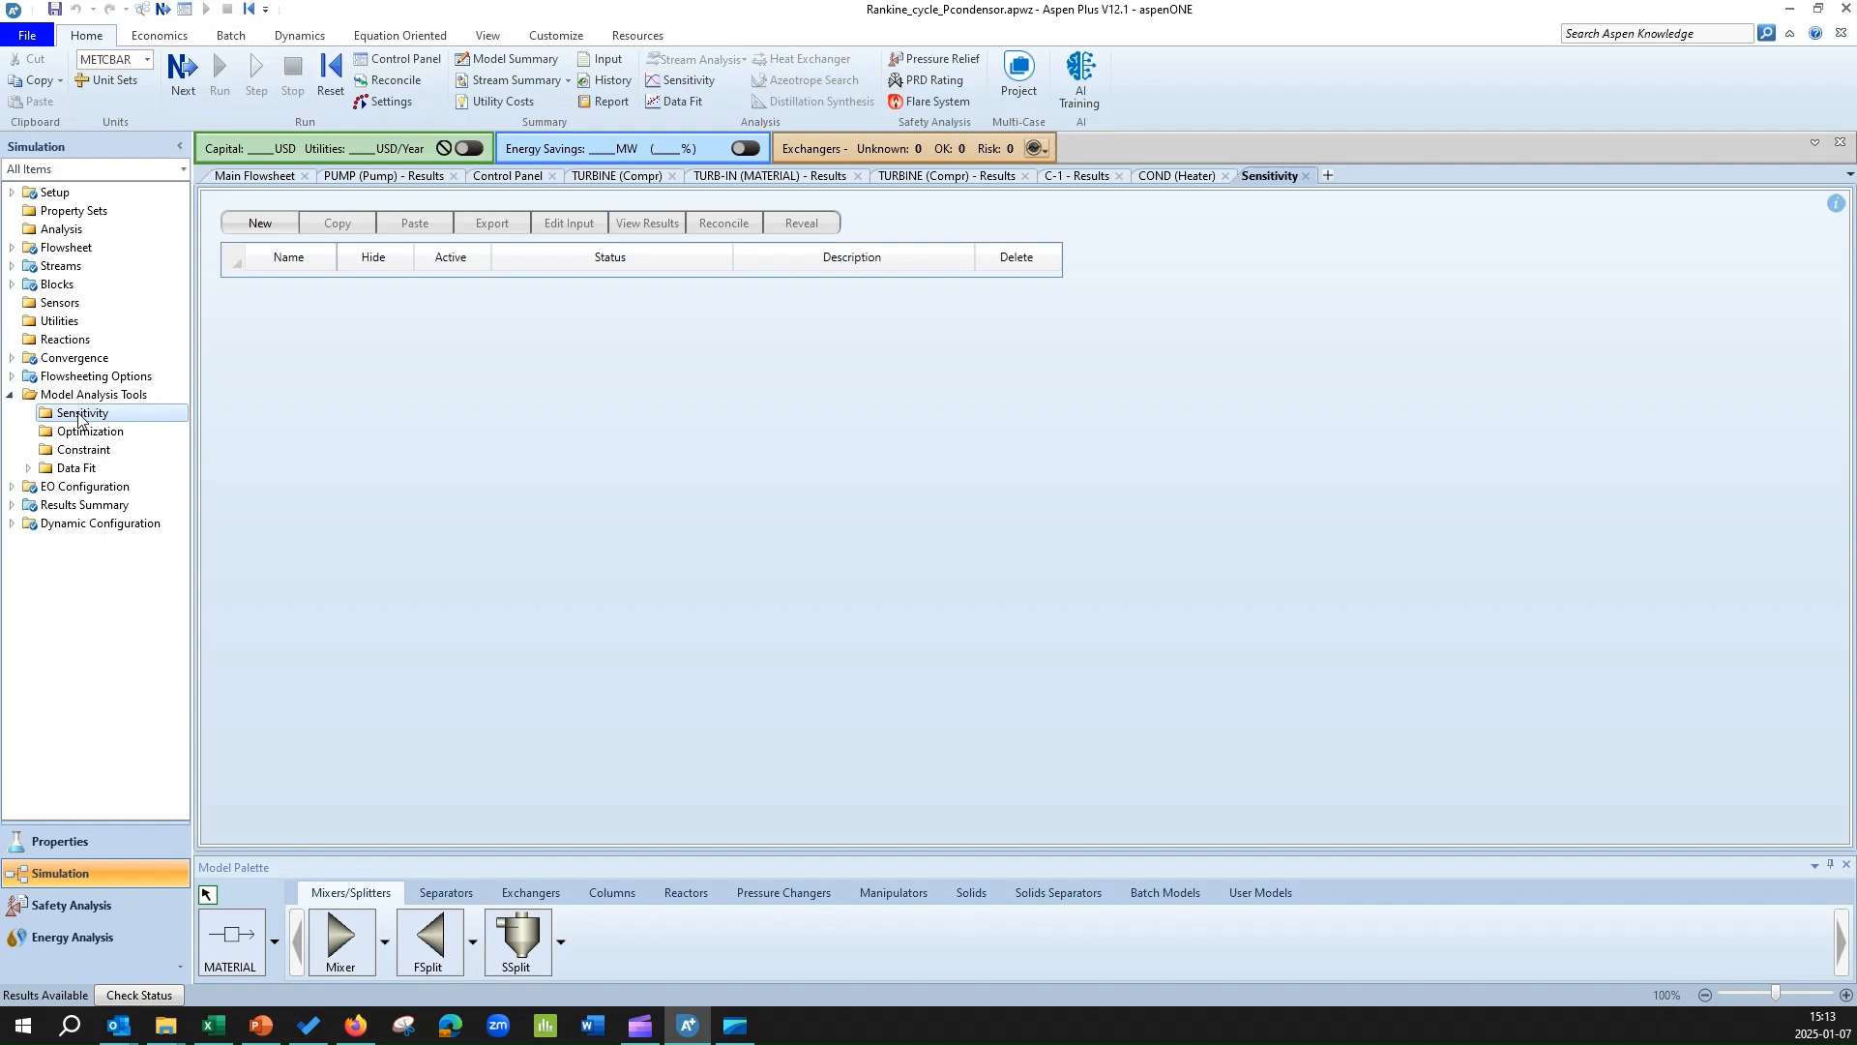
{"action": "left_click", "coordinate": [281, 223]}
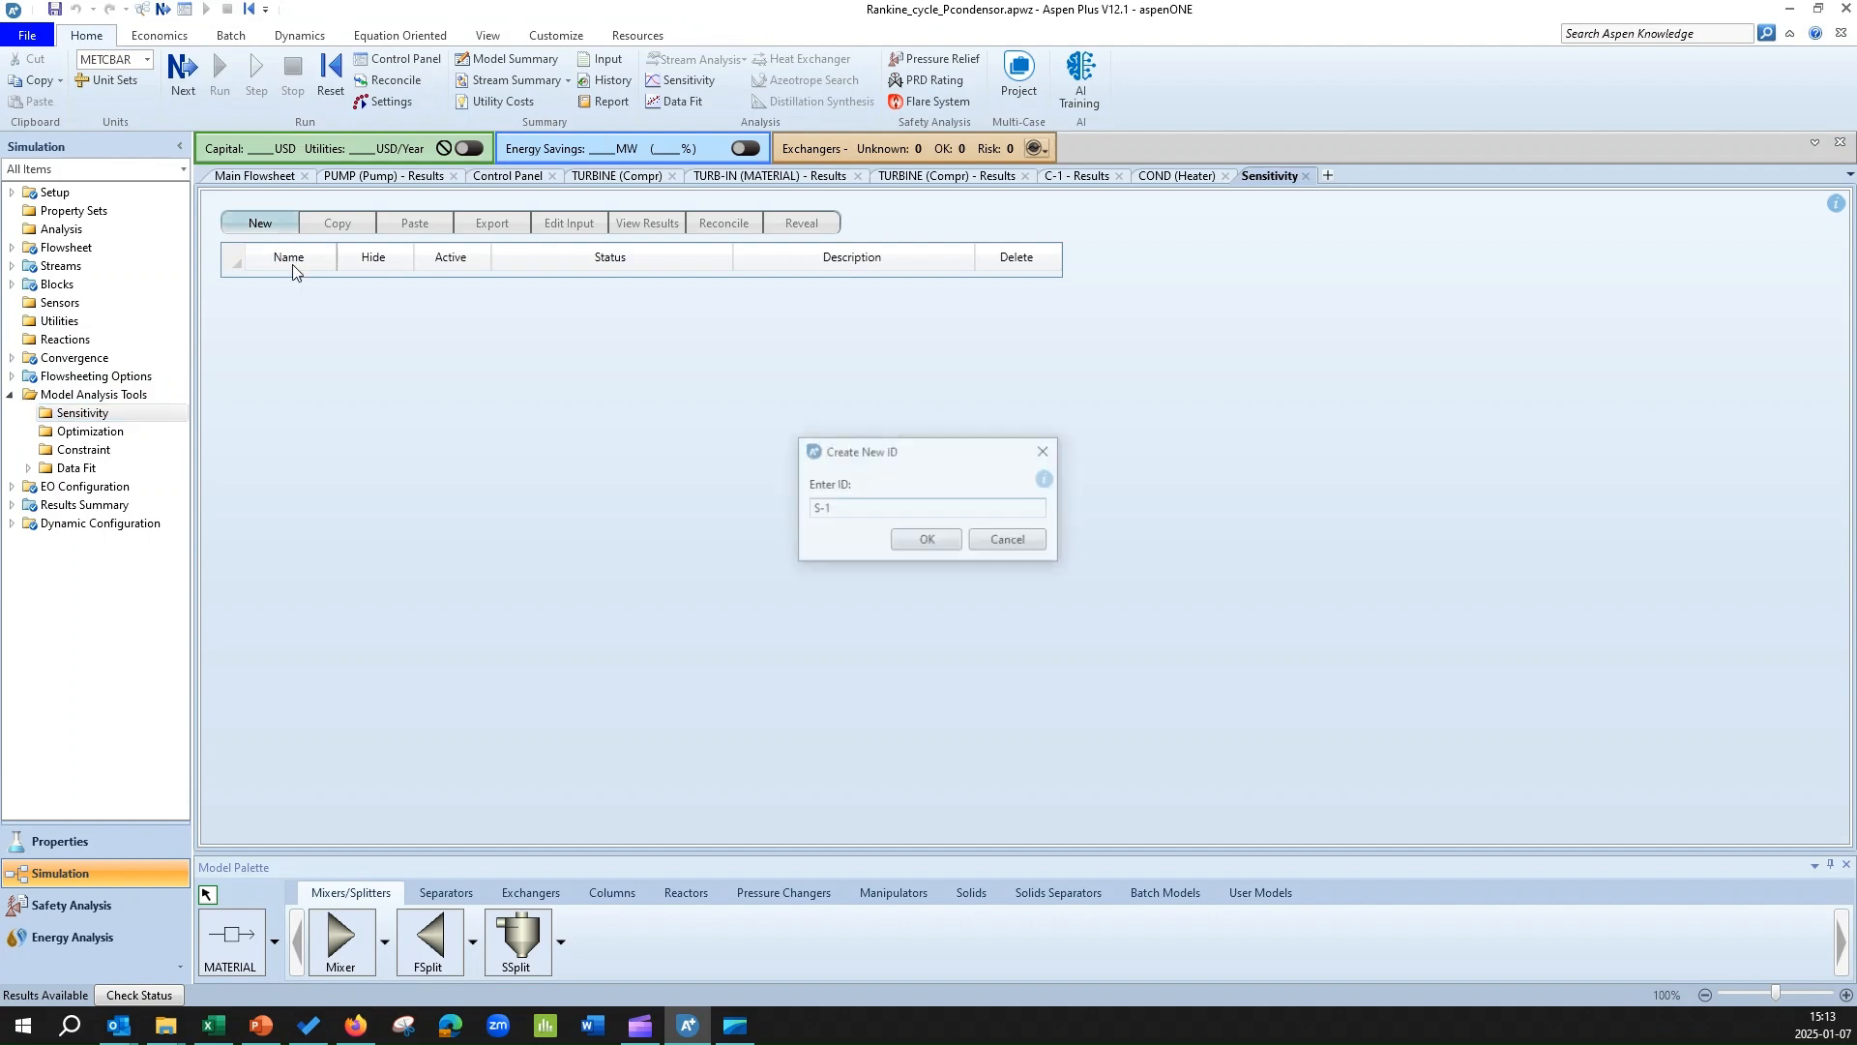
{"action": "left_click", "coordinate": [925, 540]}
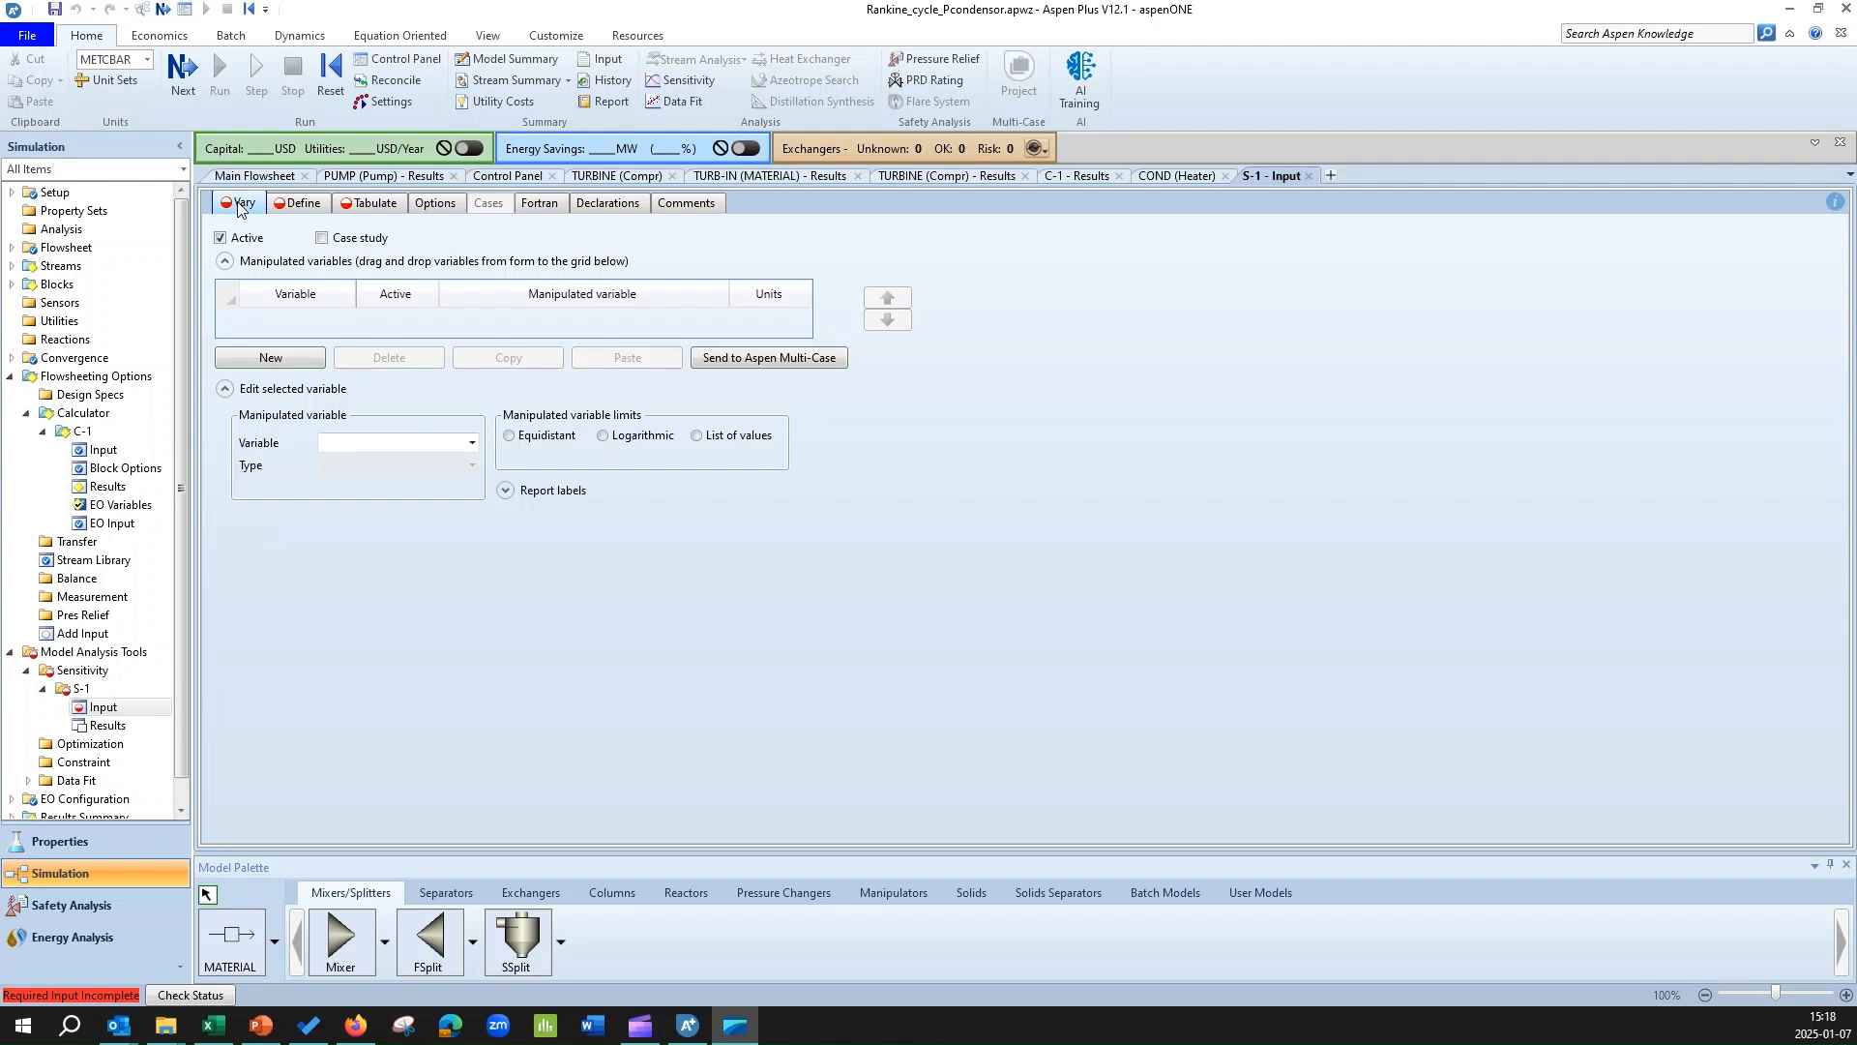
Add a manipulated variable of type Block-Var for the TURBINE block, using the outlet pressure variable PRES.
{"action": "left_click", "coordinate": [292, 363]}
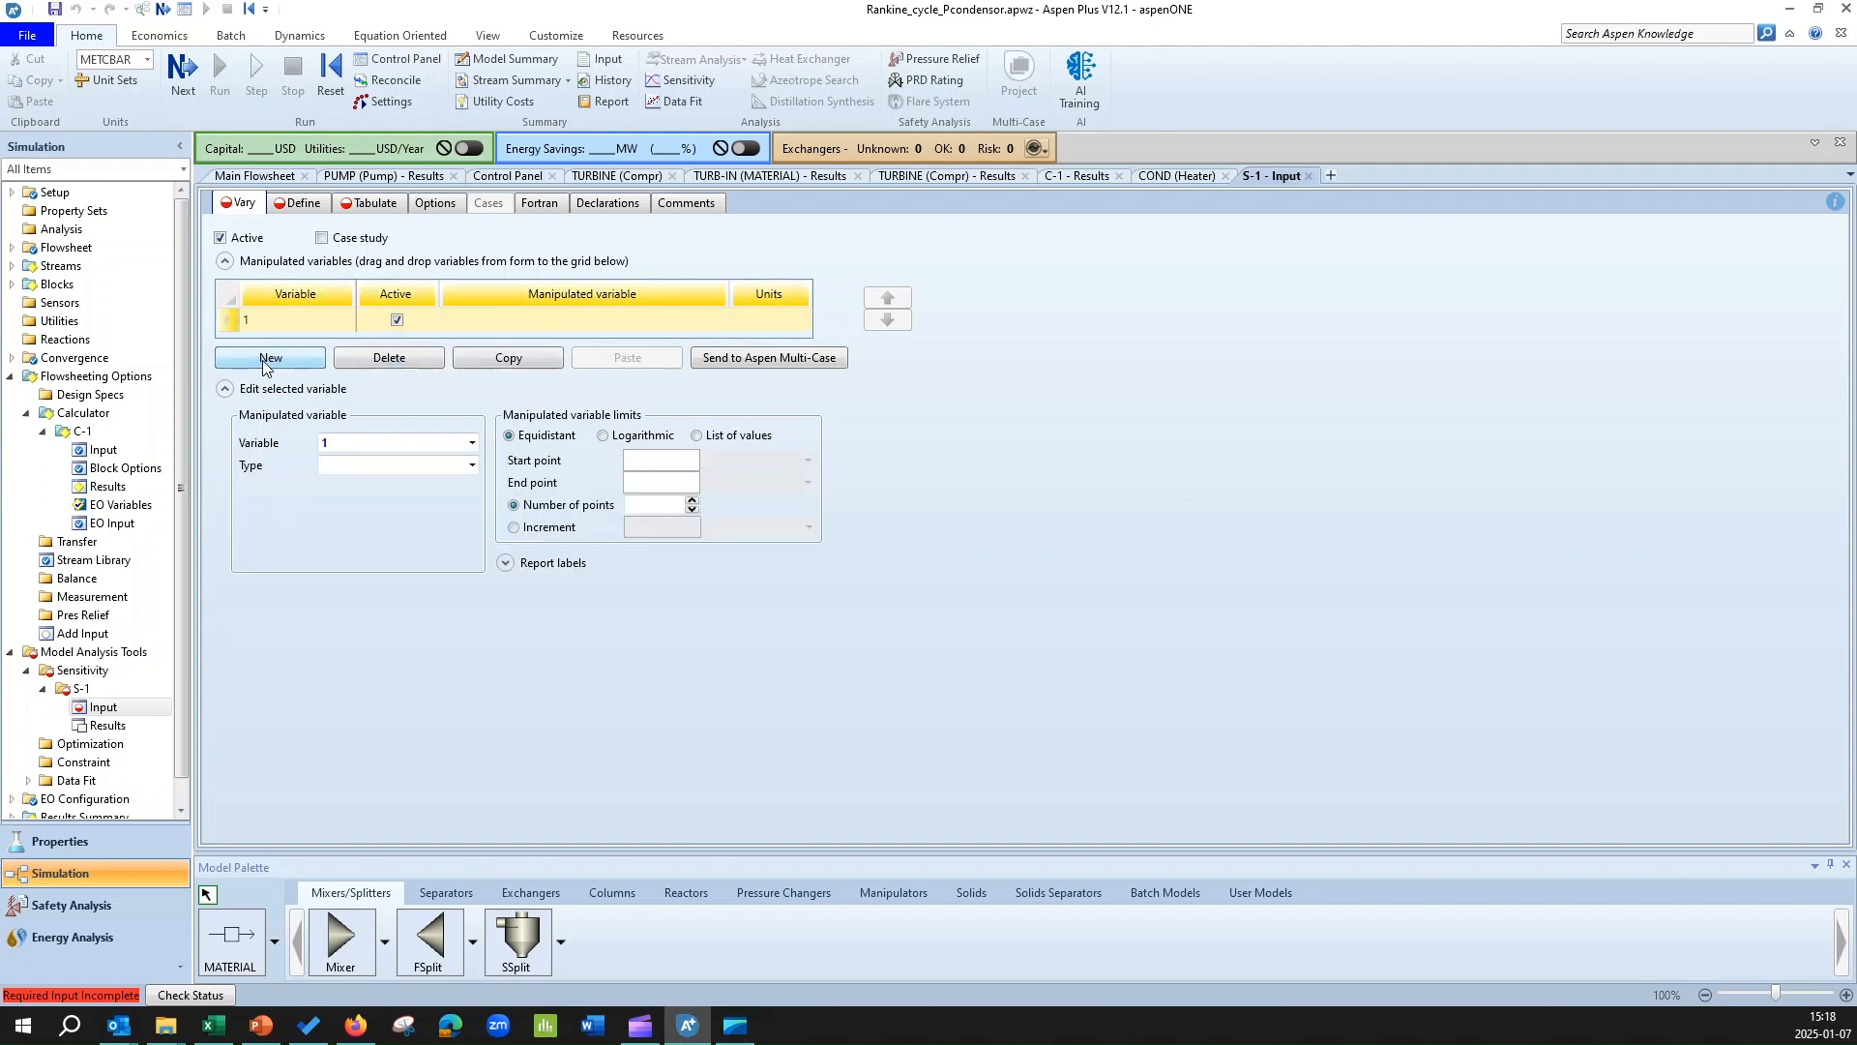
{"action": "left_click", "coordinate": [472, 466]}
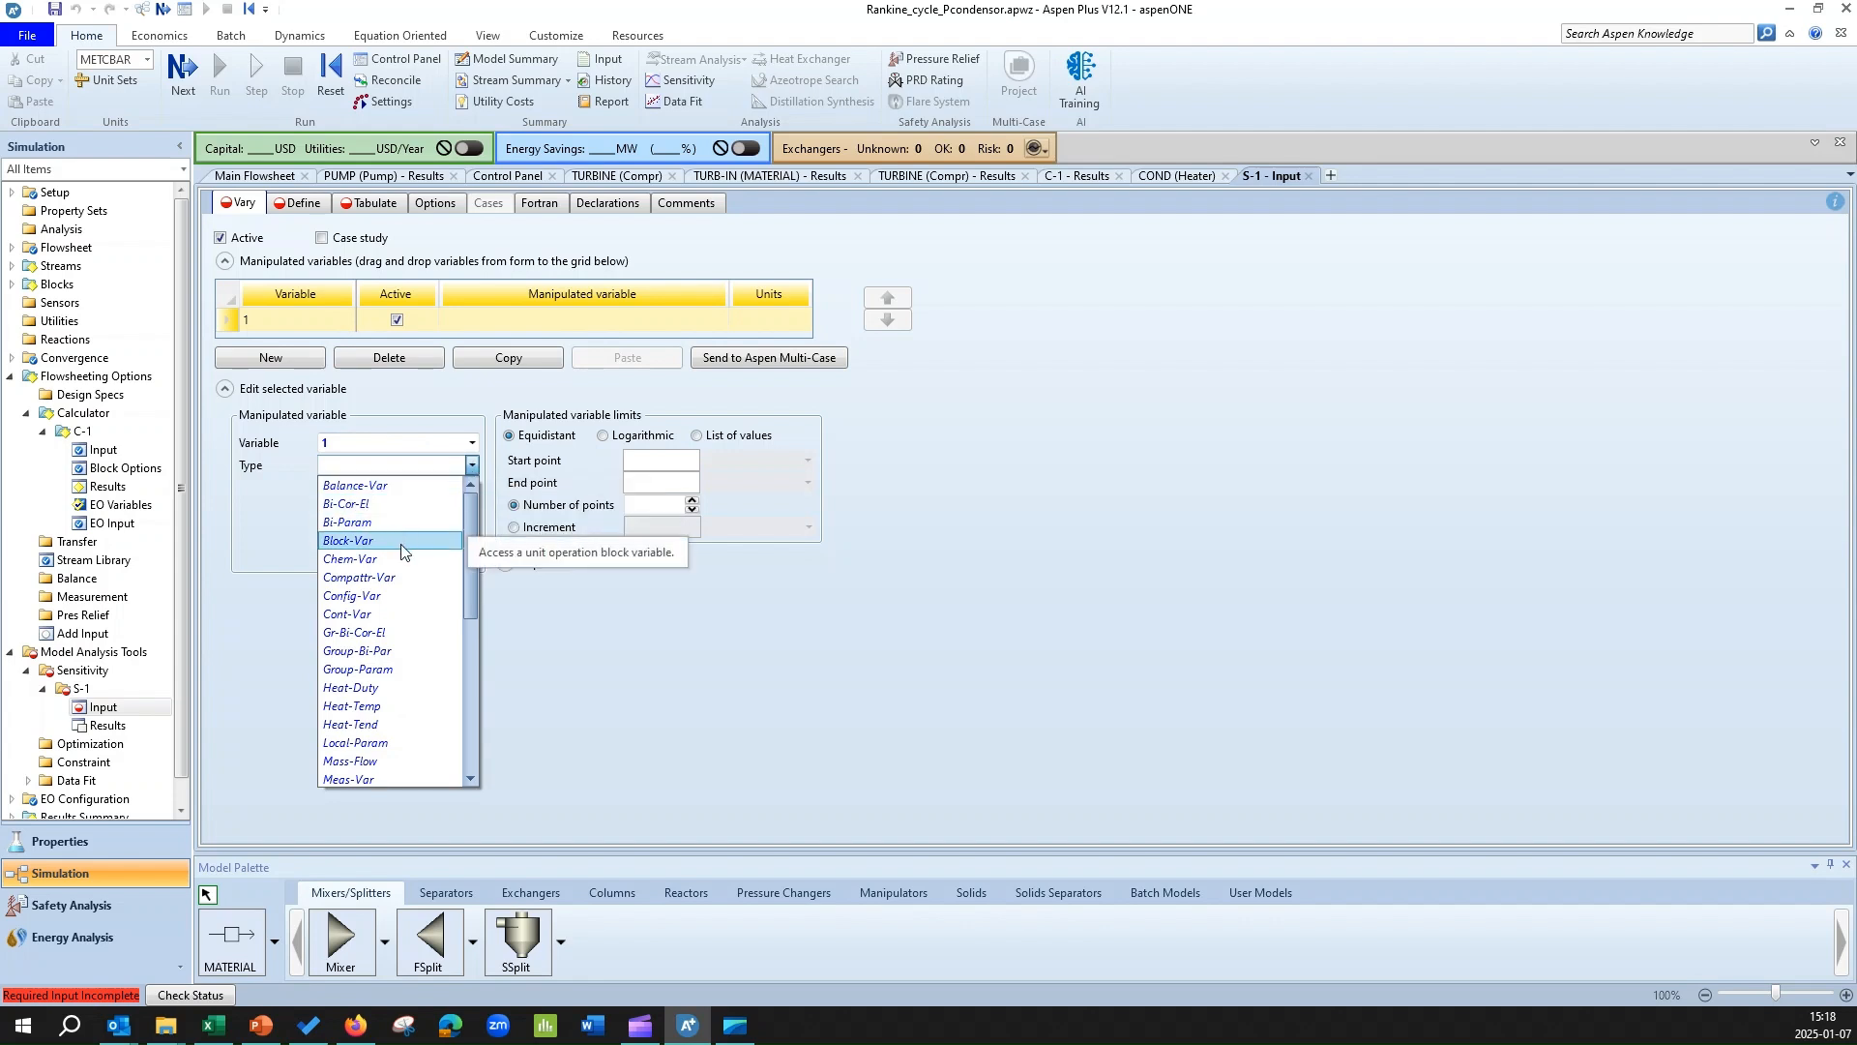
{"action": "left_click", "coordinate": [401, 542]}
{"action": "left_click", "coordinate": [472, 488]}
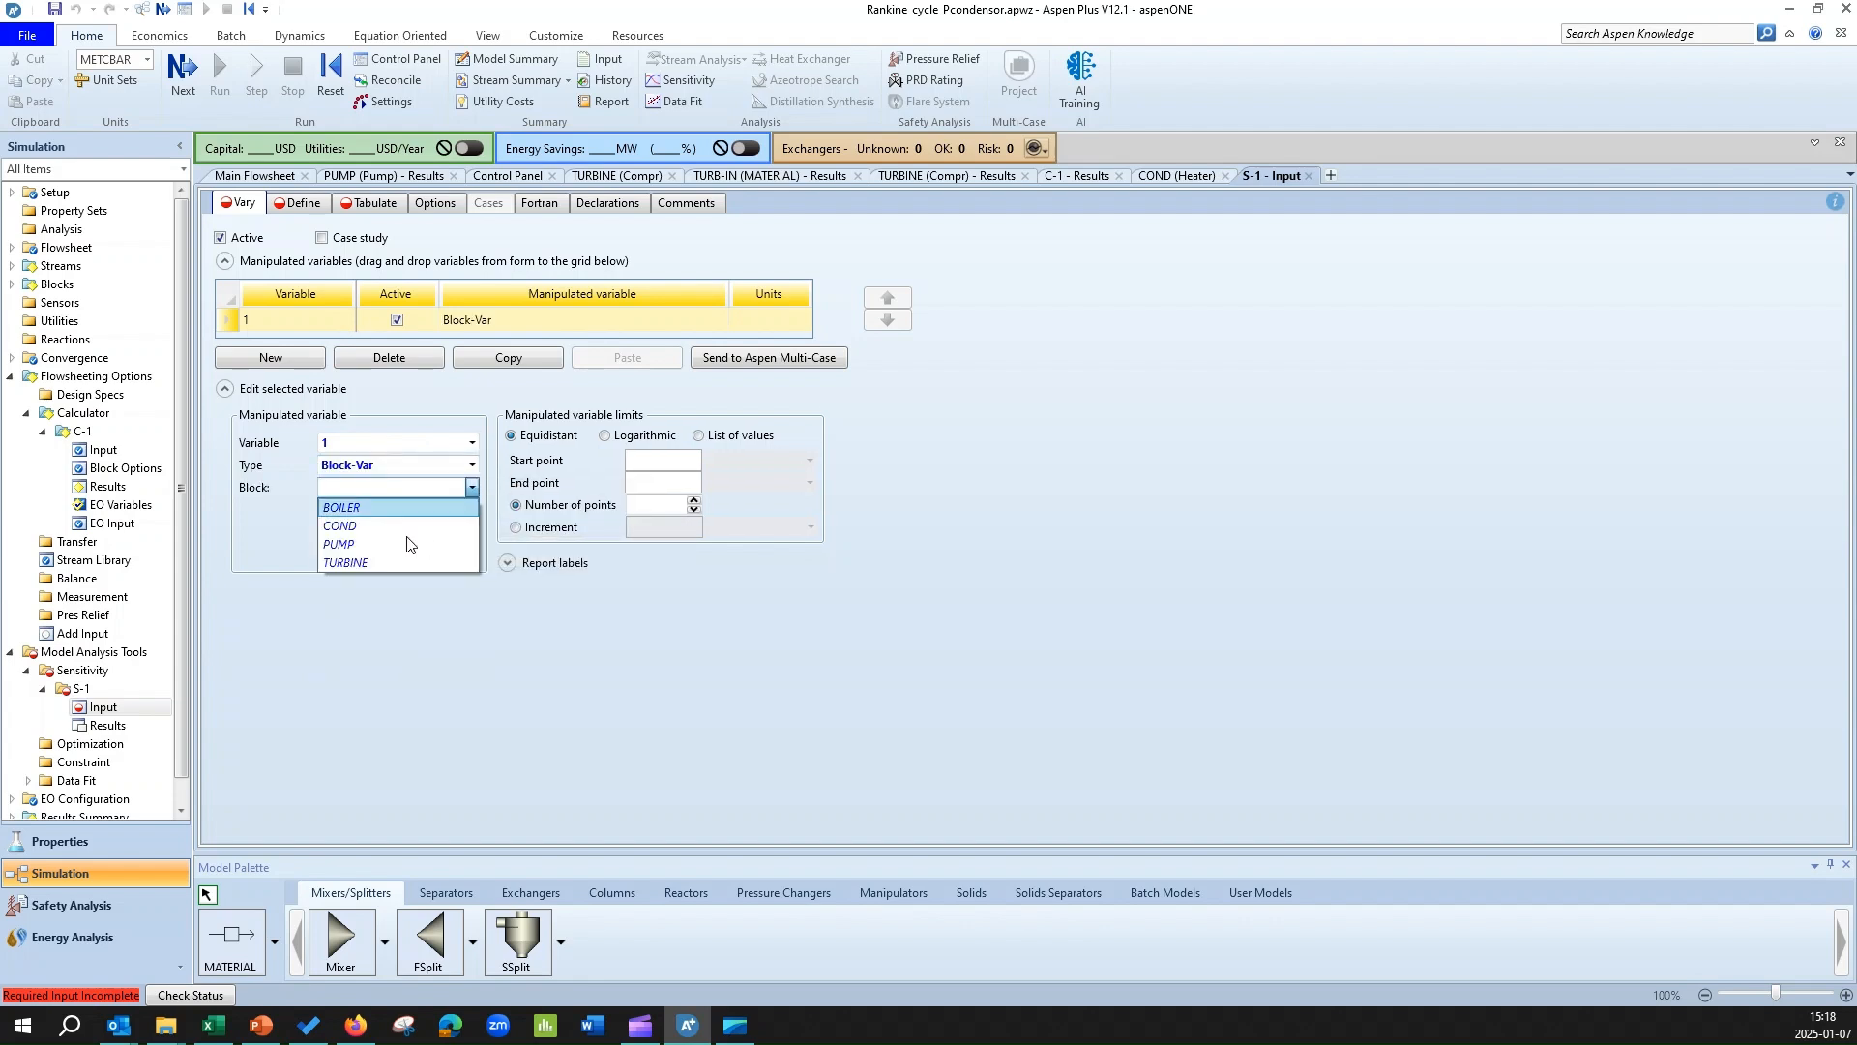
{"action": "left_click", "coordinate": [369, 559]}
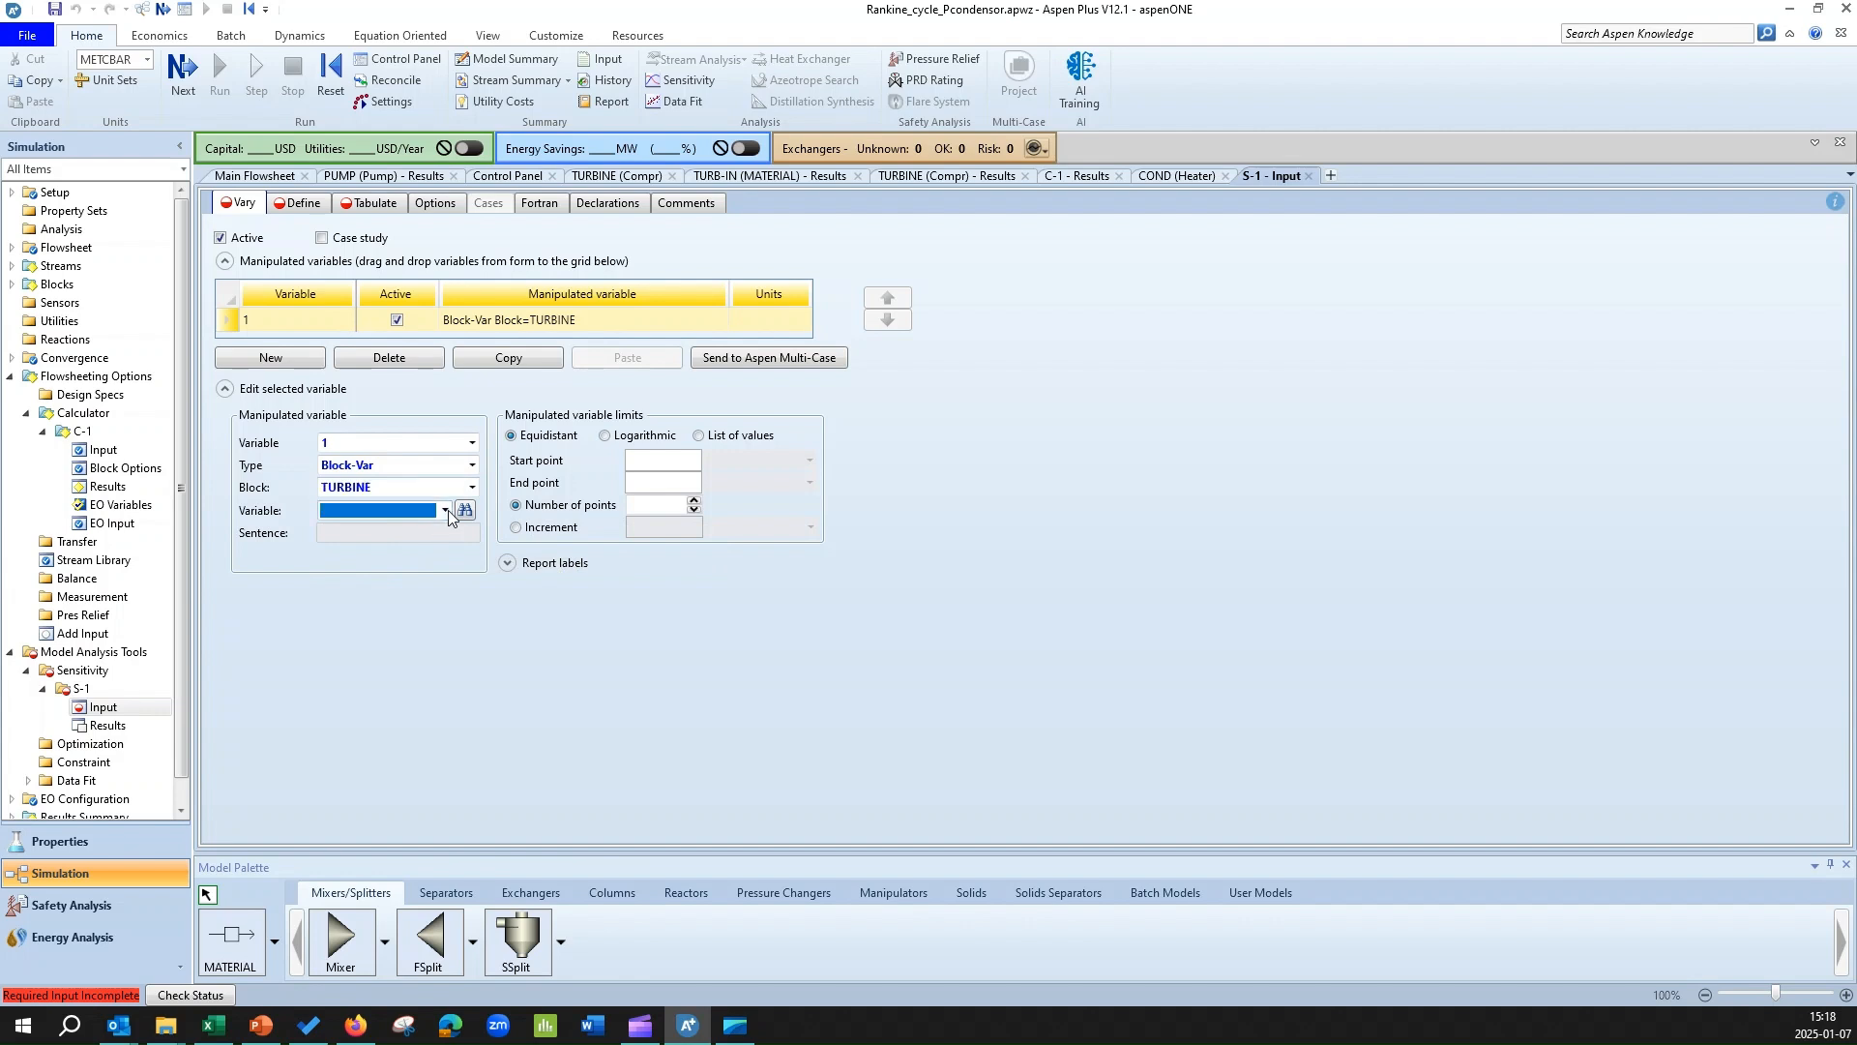
{"action": "left_click", "coordinate": [446, 510]}
{"action": "scroll", "coordinate": [396, 629], "scroll_direction": "down", "scroll_amount": 5}
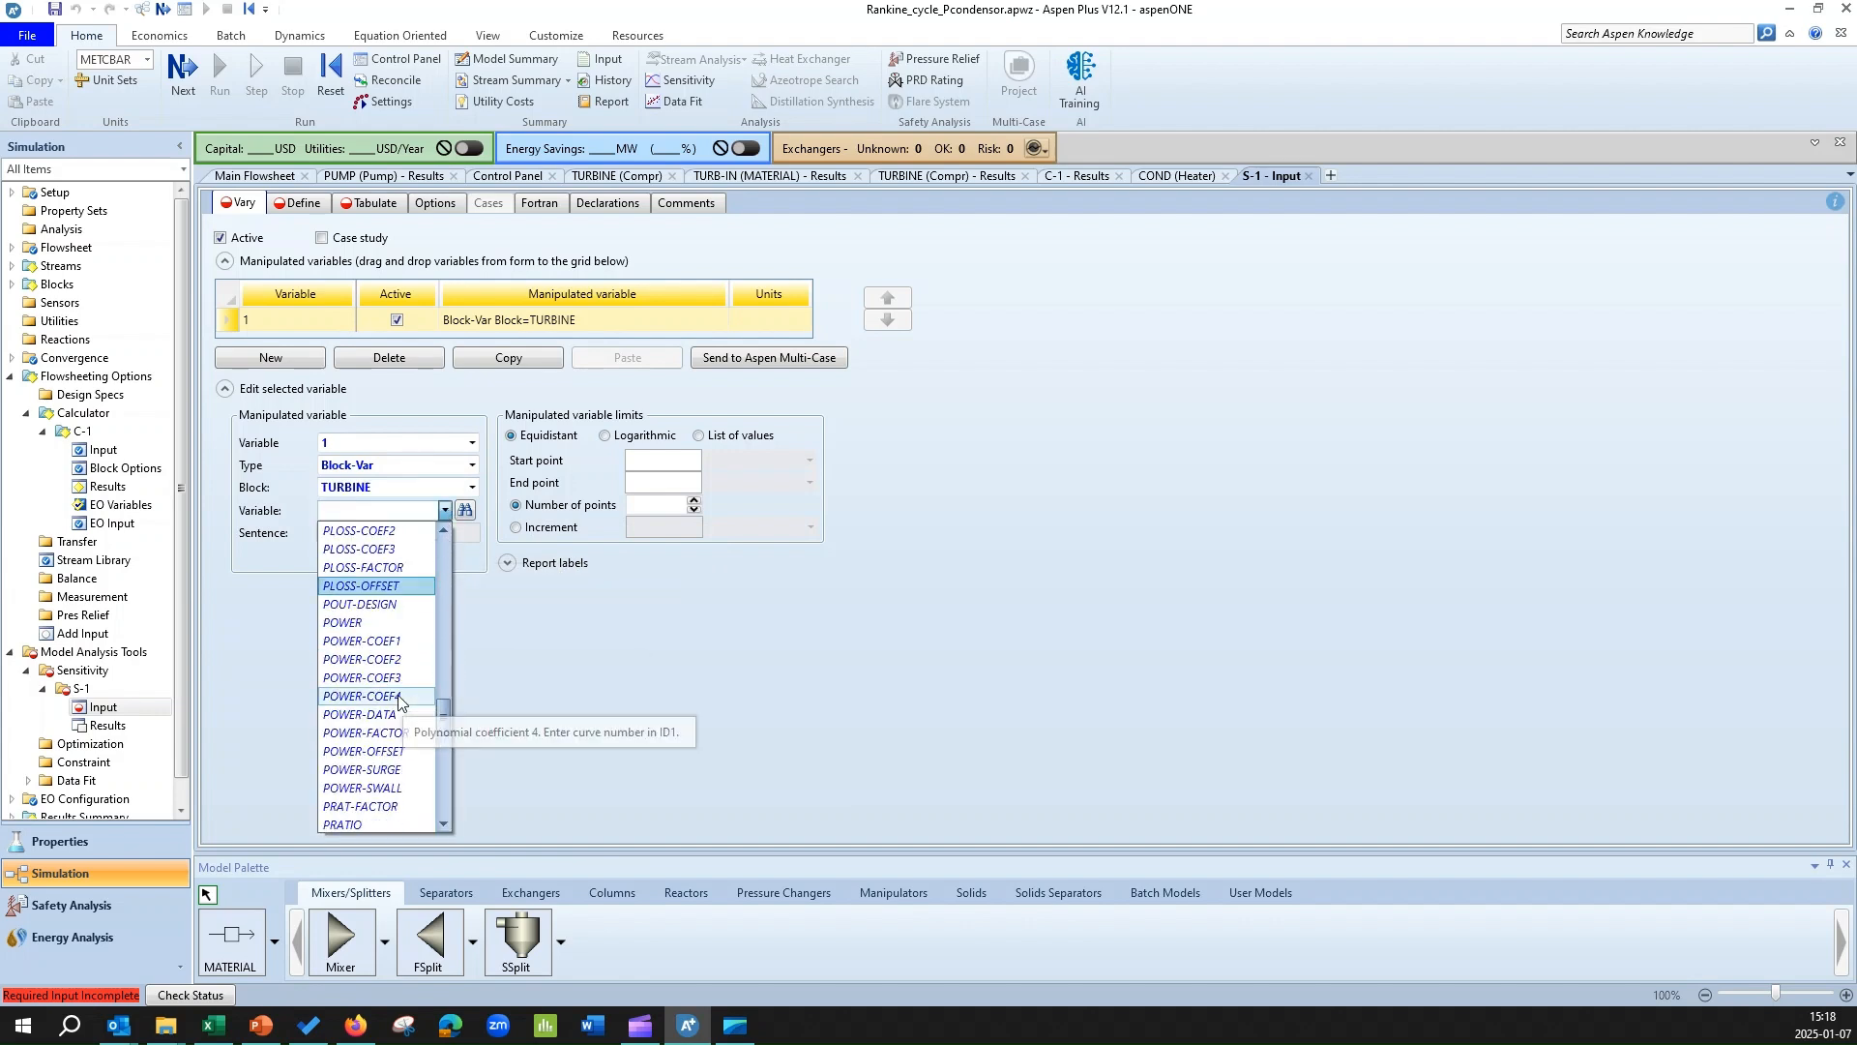
{"action": "scroll", "coordinate": [387, 716], "scroll_direction": "down", "scroll_amount": 5}
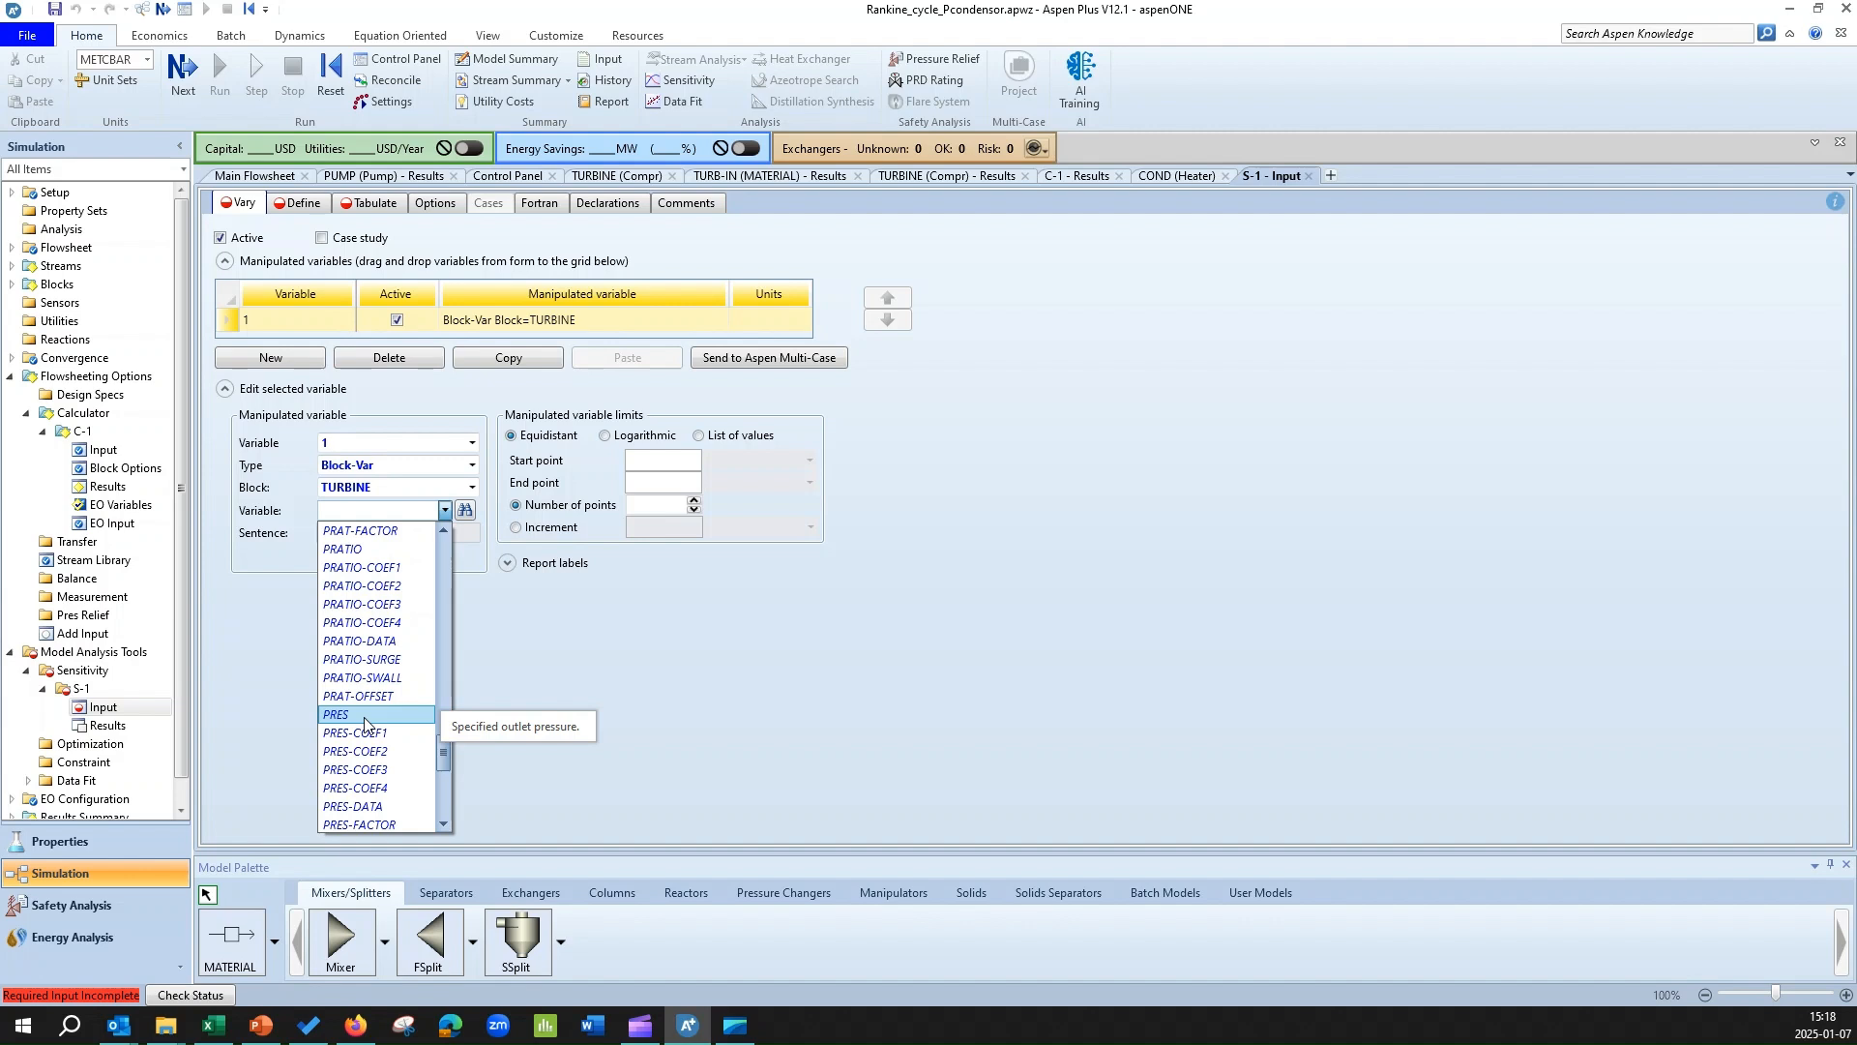
{"action": "left_click", "coordinate": [364, 717]}
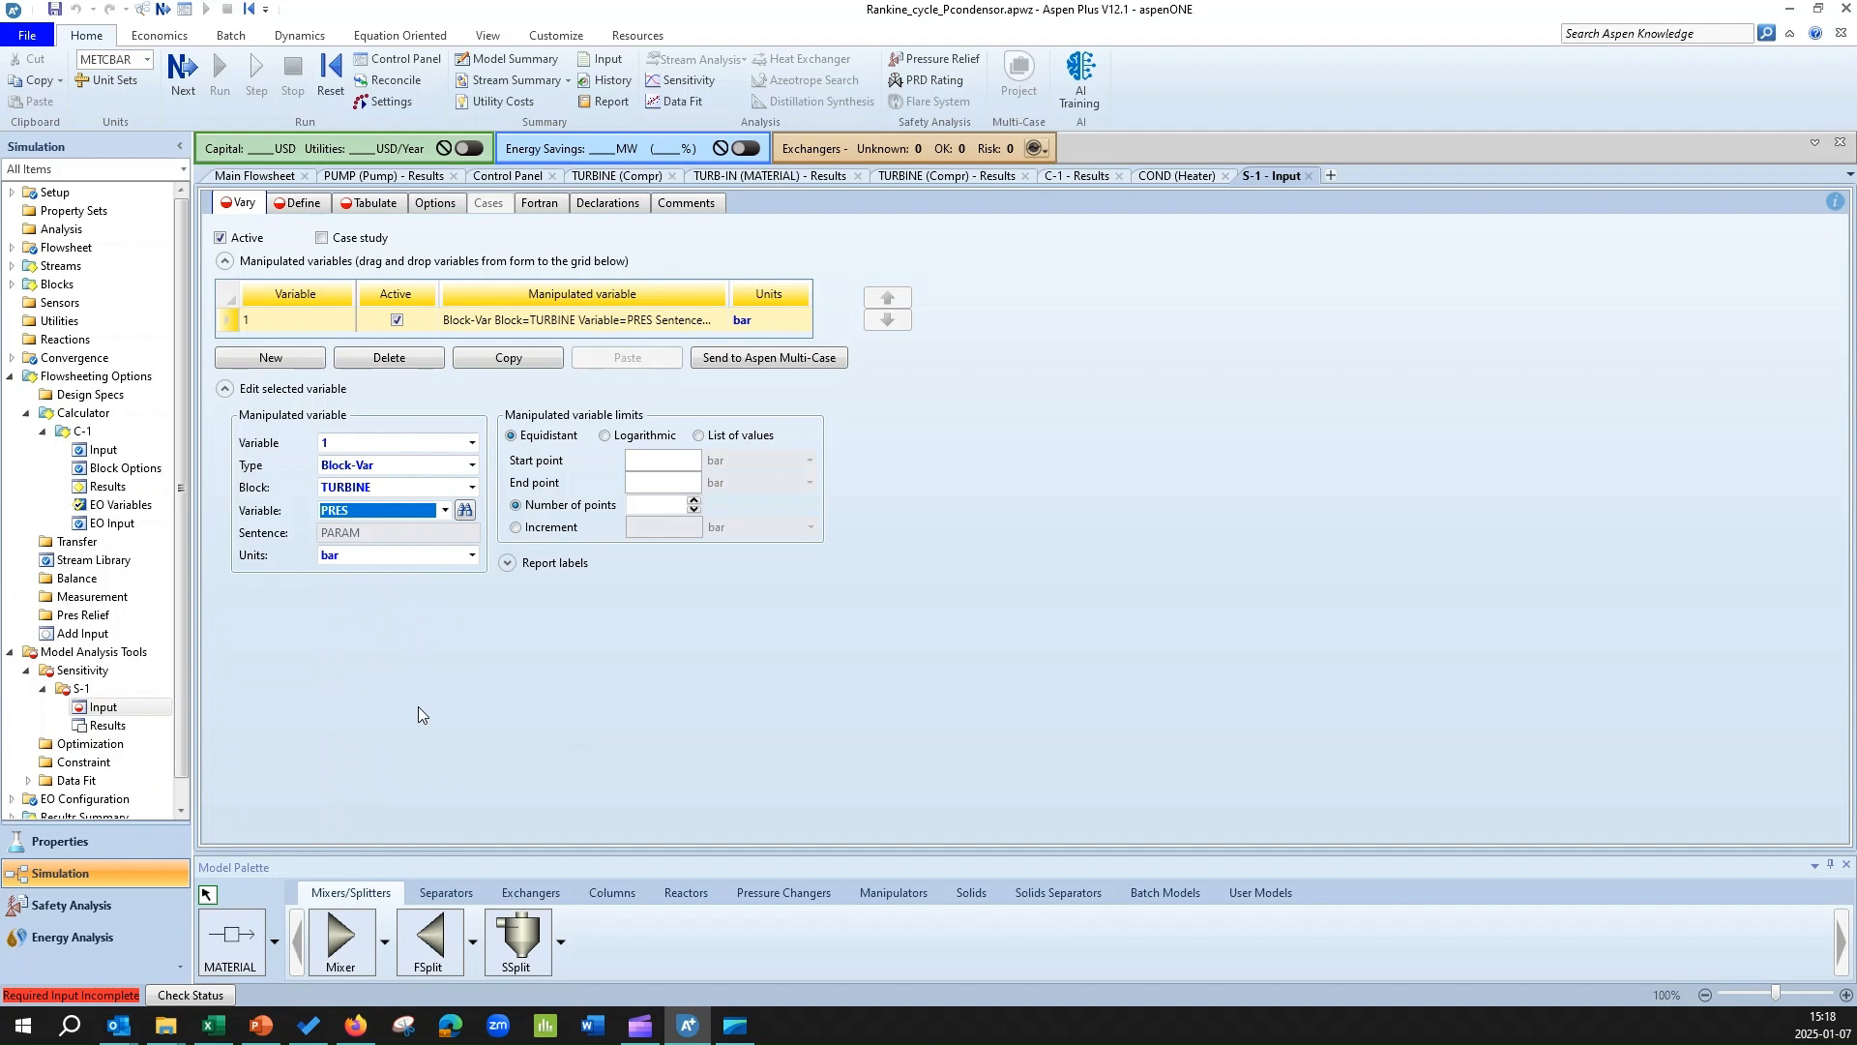
Set the manipulated turbine pressure's start point to 0,01 bar and end point to 1 bar.
{"action": "left_click", "coordinate": [681, 453]}
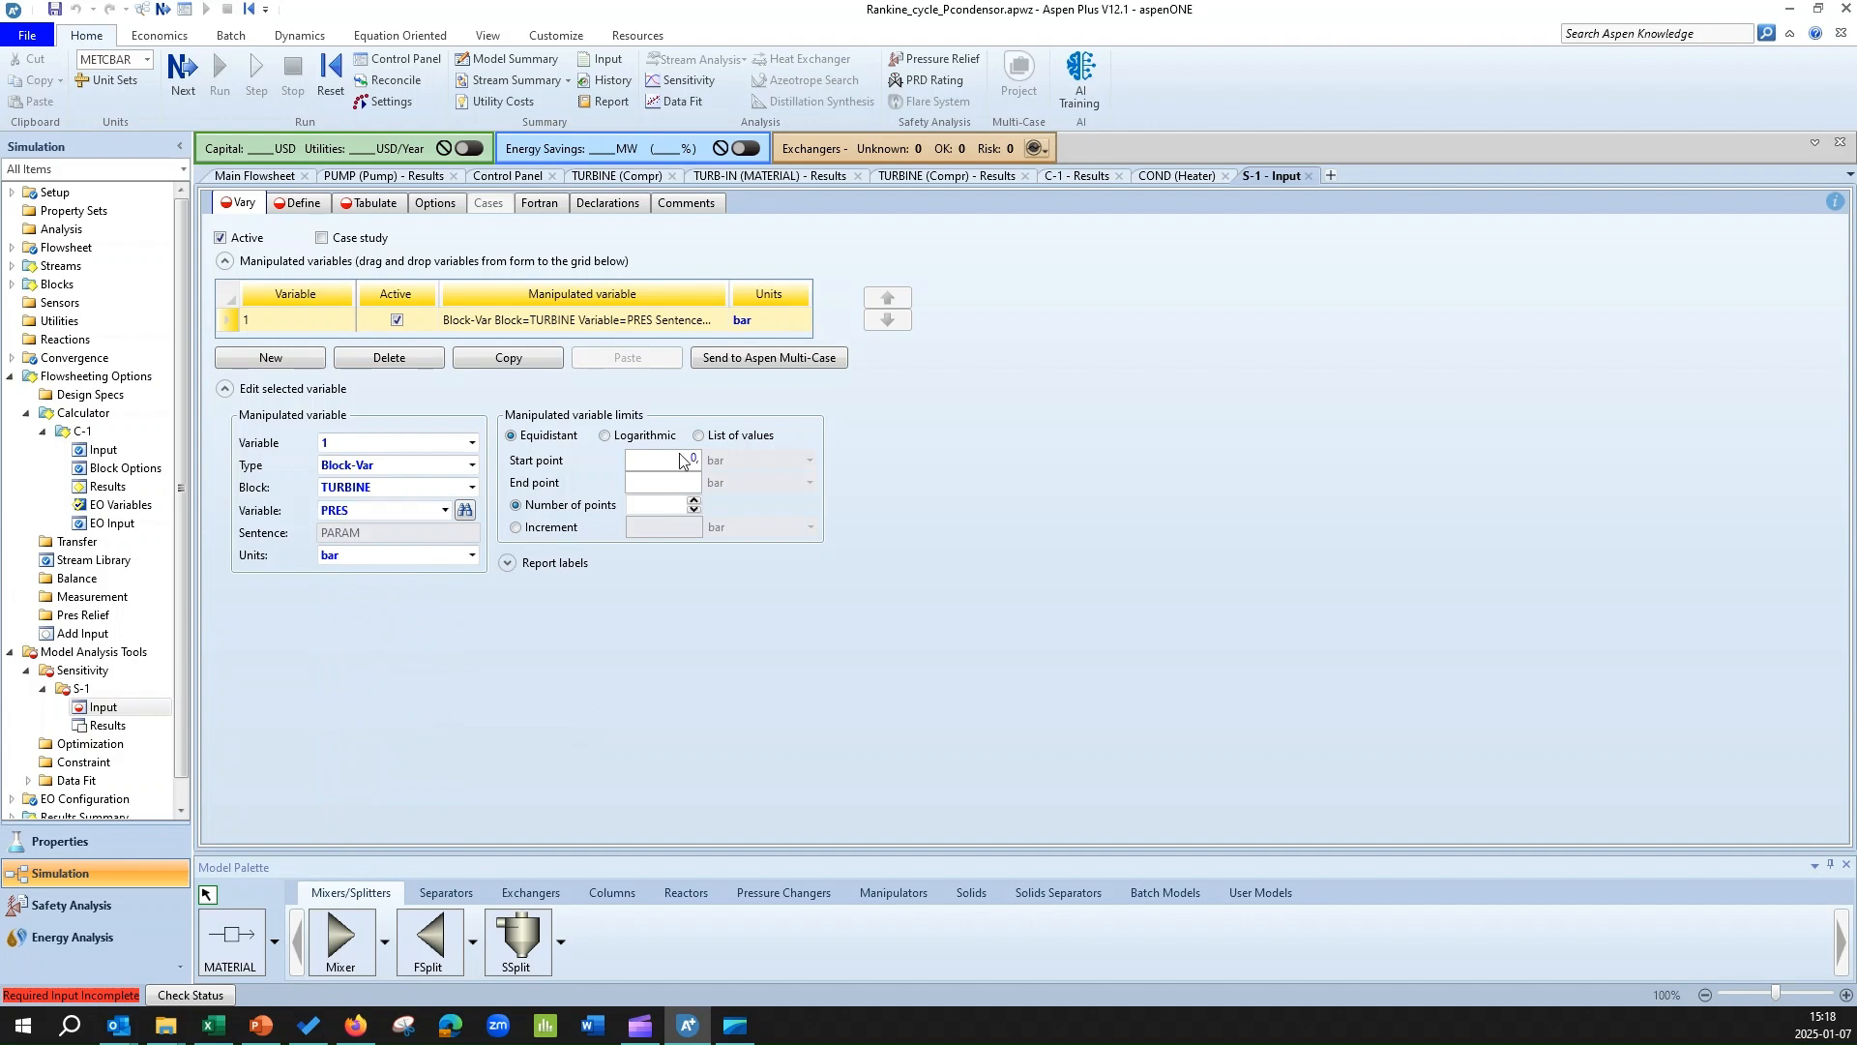
{"action": "type", "text": "0.01"}
{"action": "left_click", "coordinate": [688, 484]}
{"action": "type", "text": "1"}
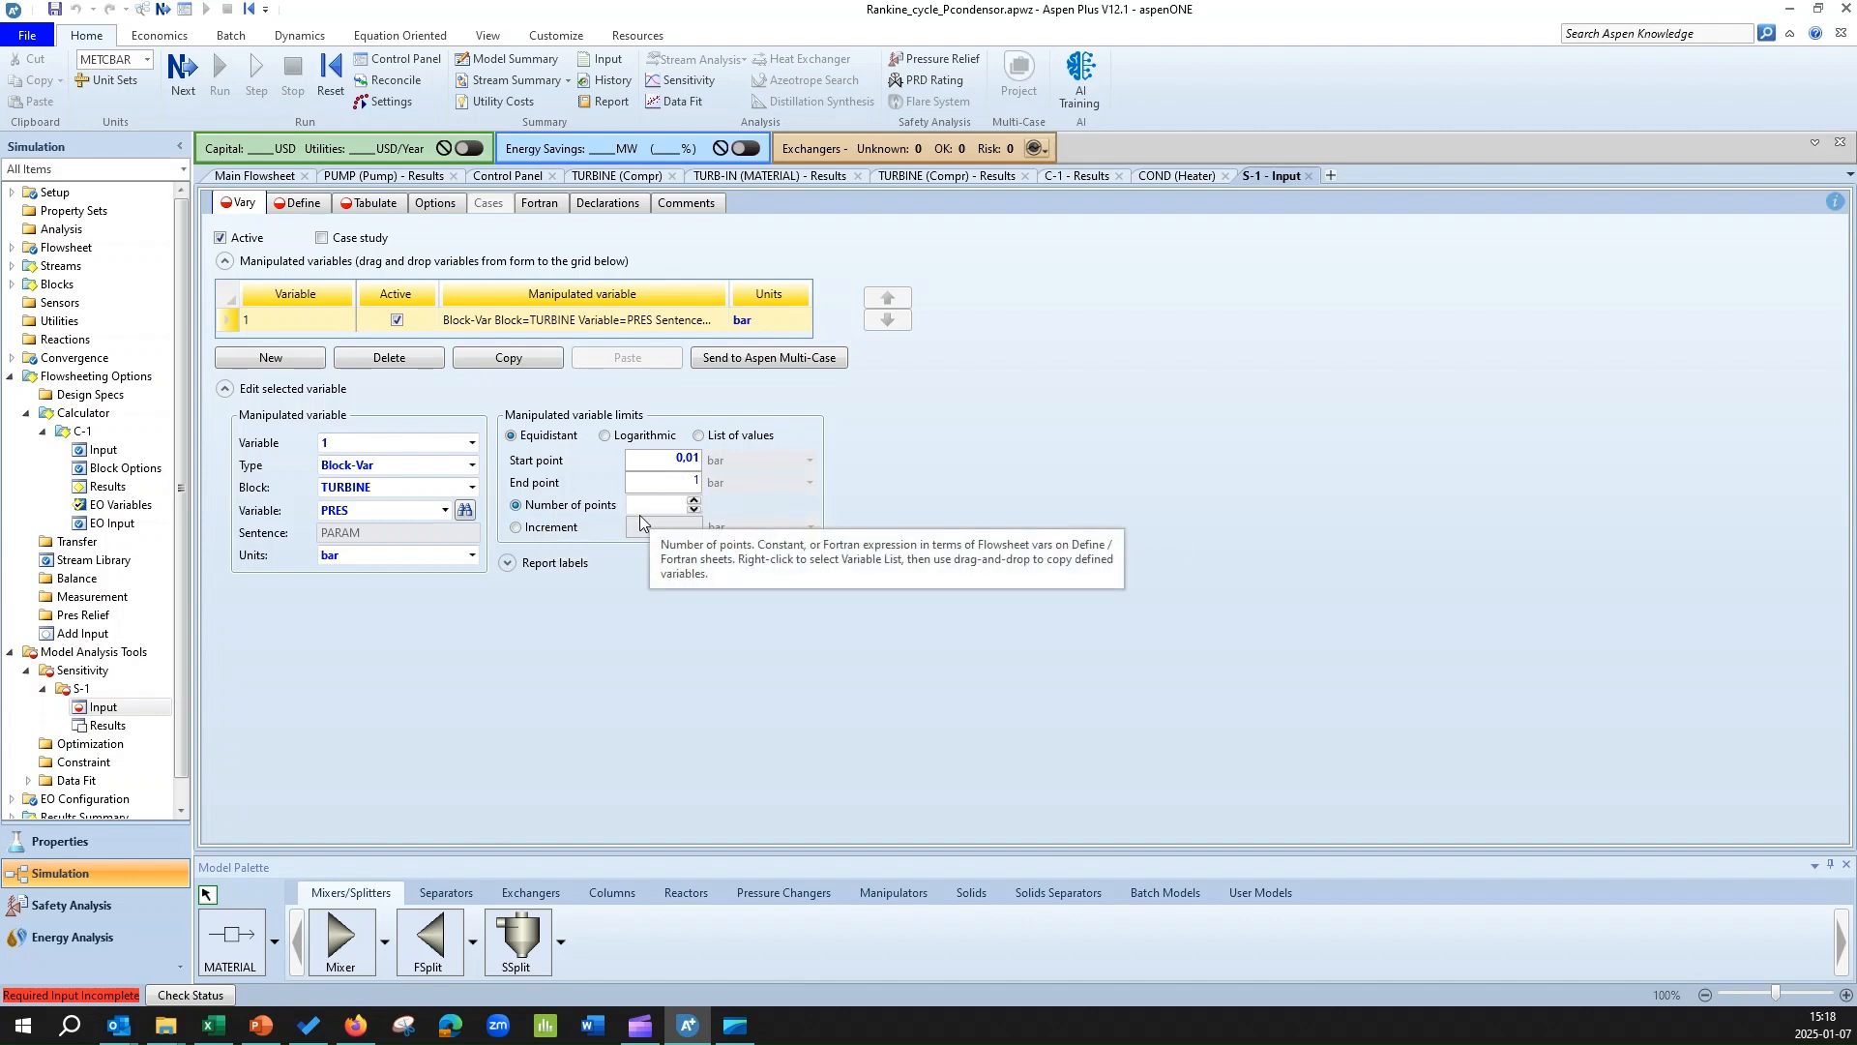
Define the pressure range by increment, trying 0,02 bar and 0,01 bar.
{"action": "left_click", "coordinate": [515, 527]}
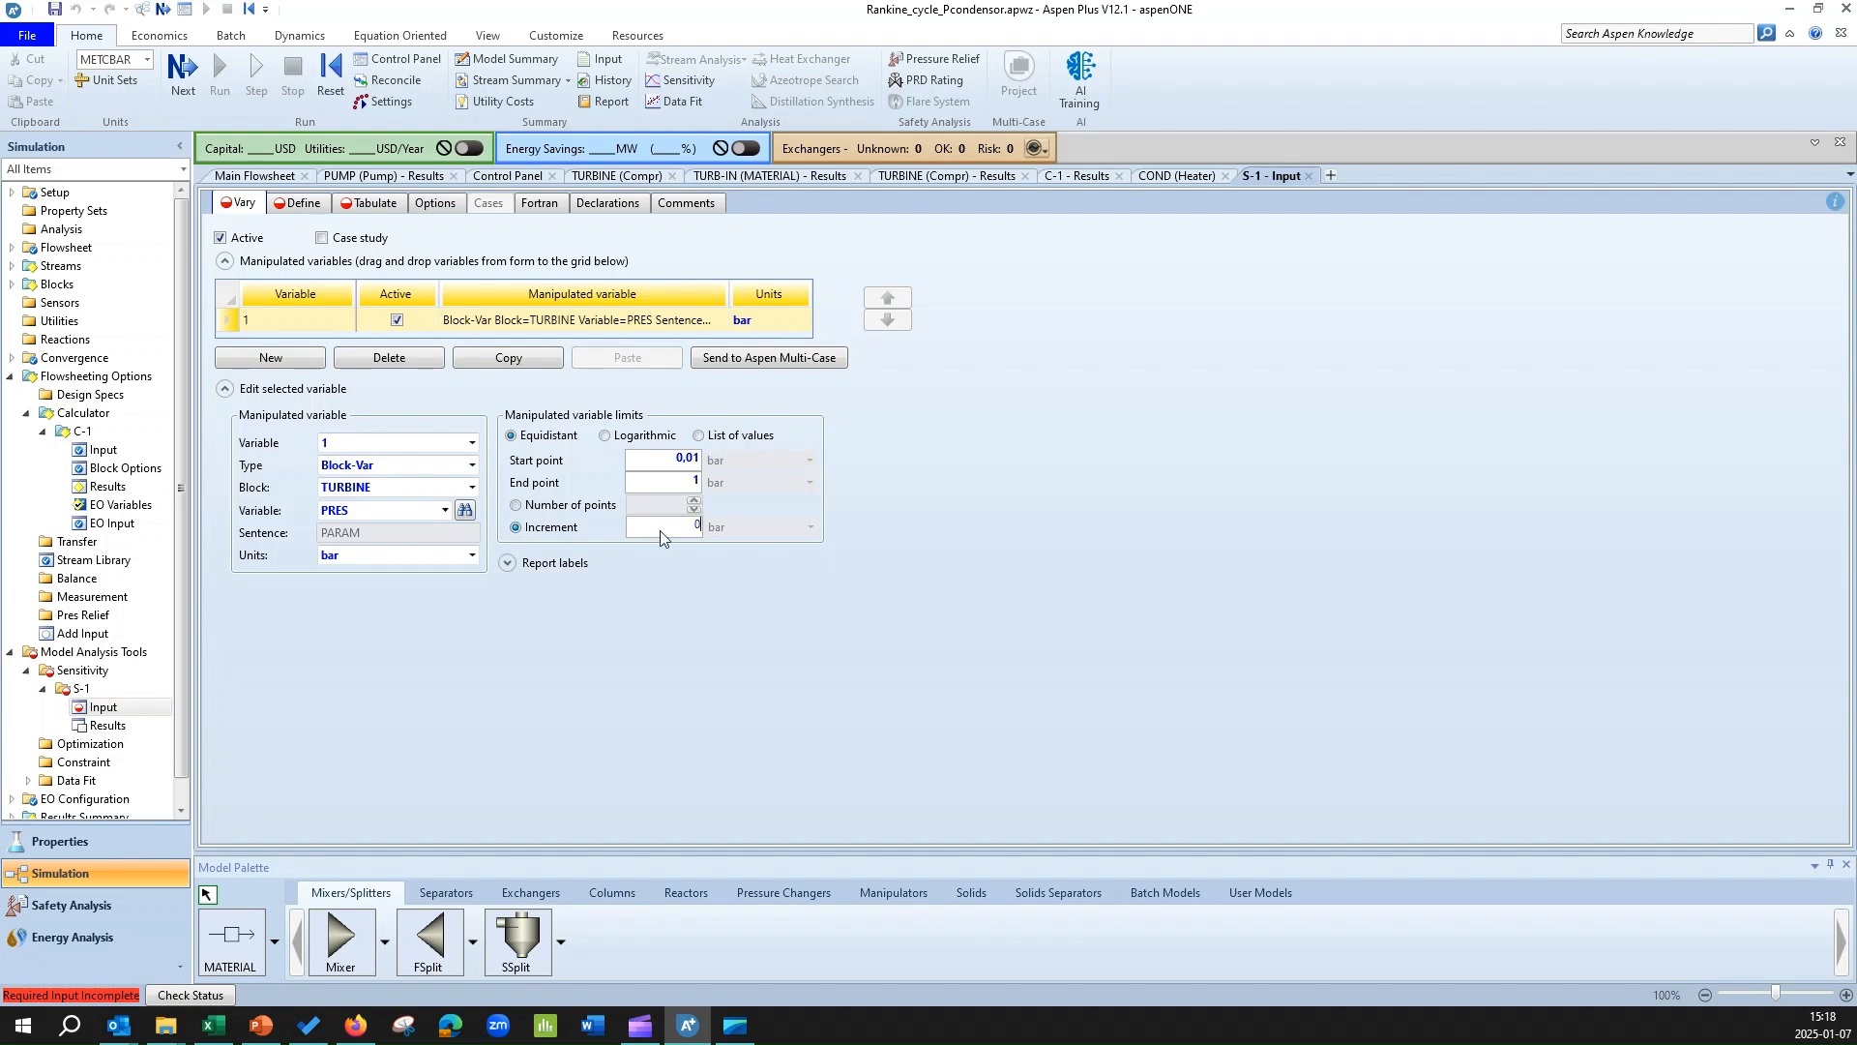
{"action": "left_click", "coordinate": [737, 723]}
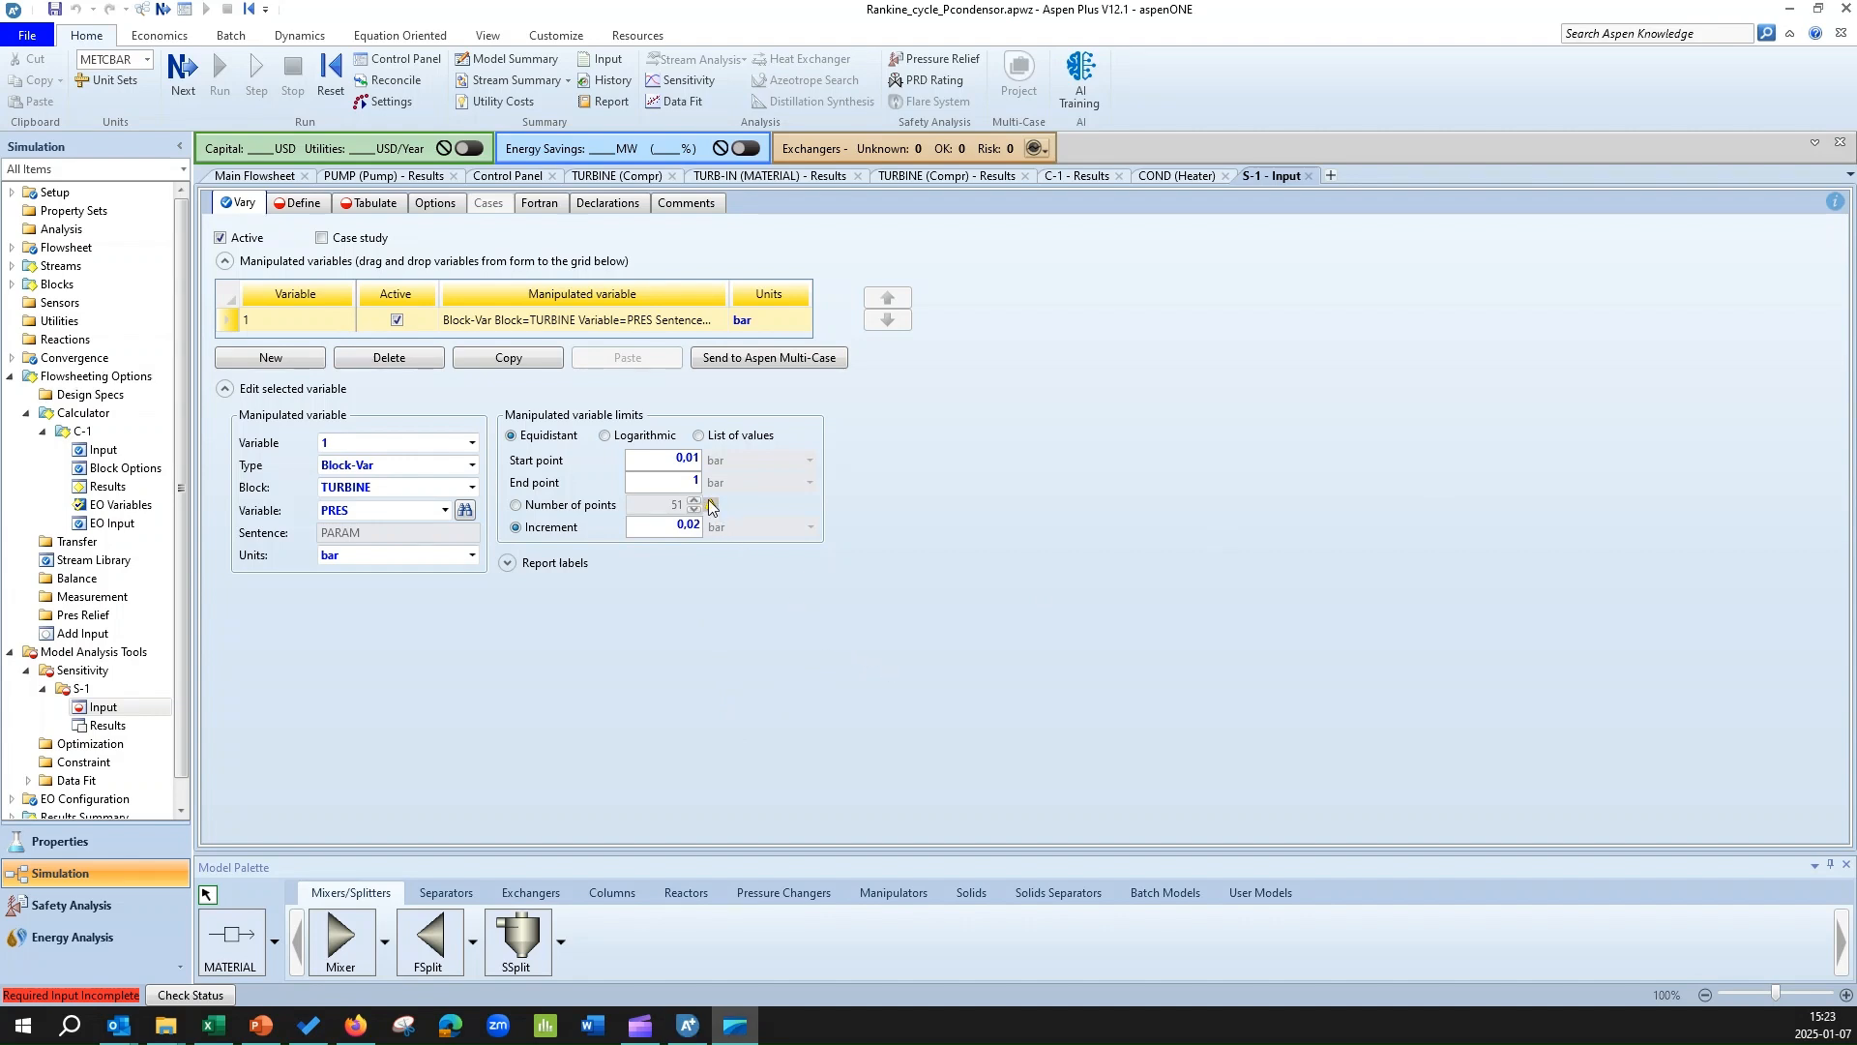
{"action": "mouse_move", "coordinate": [709, 508]}
{"action": "left_click_drag", "start_coordinate": [666, 526], "coordinate": [800, 528]}
{"action": "type", "text": "0,0"}
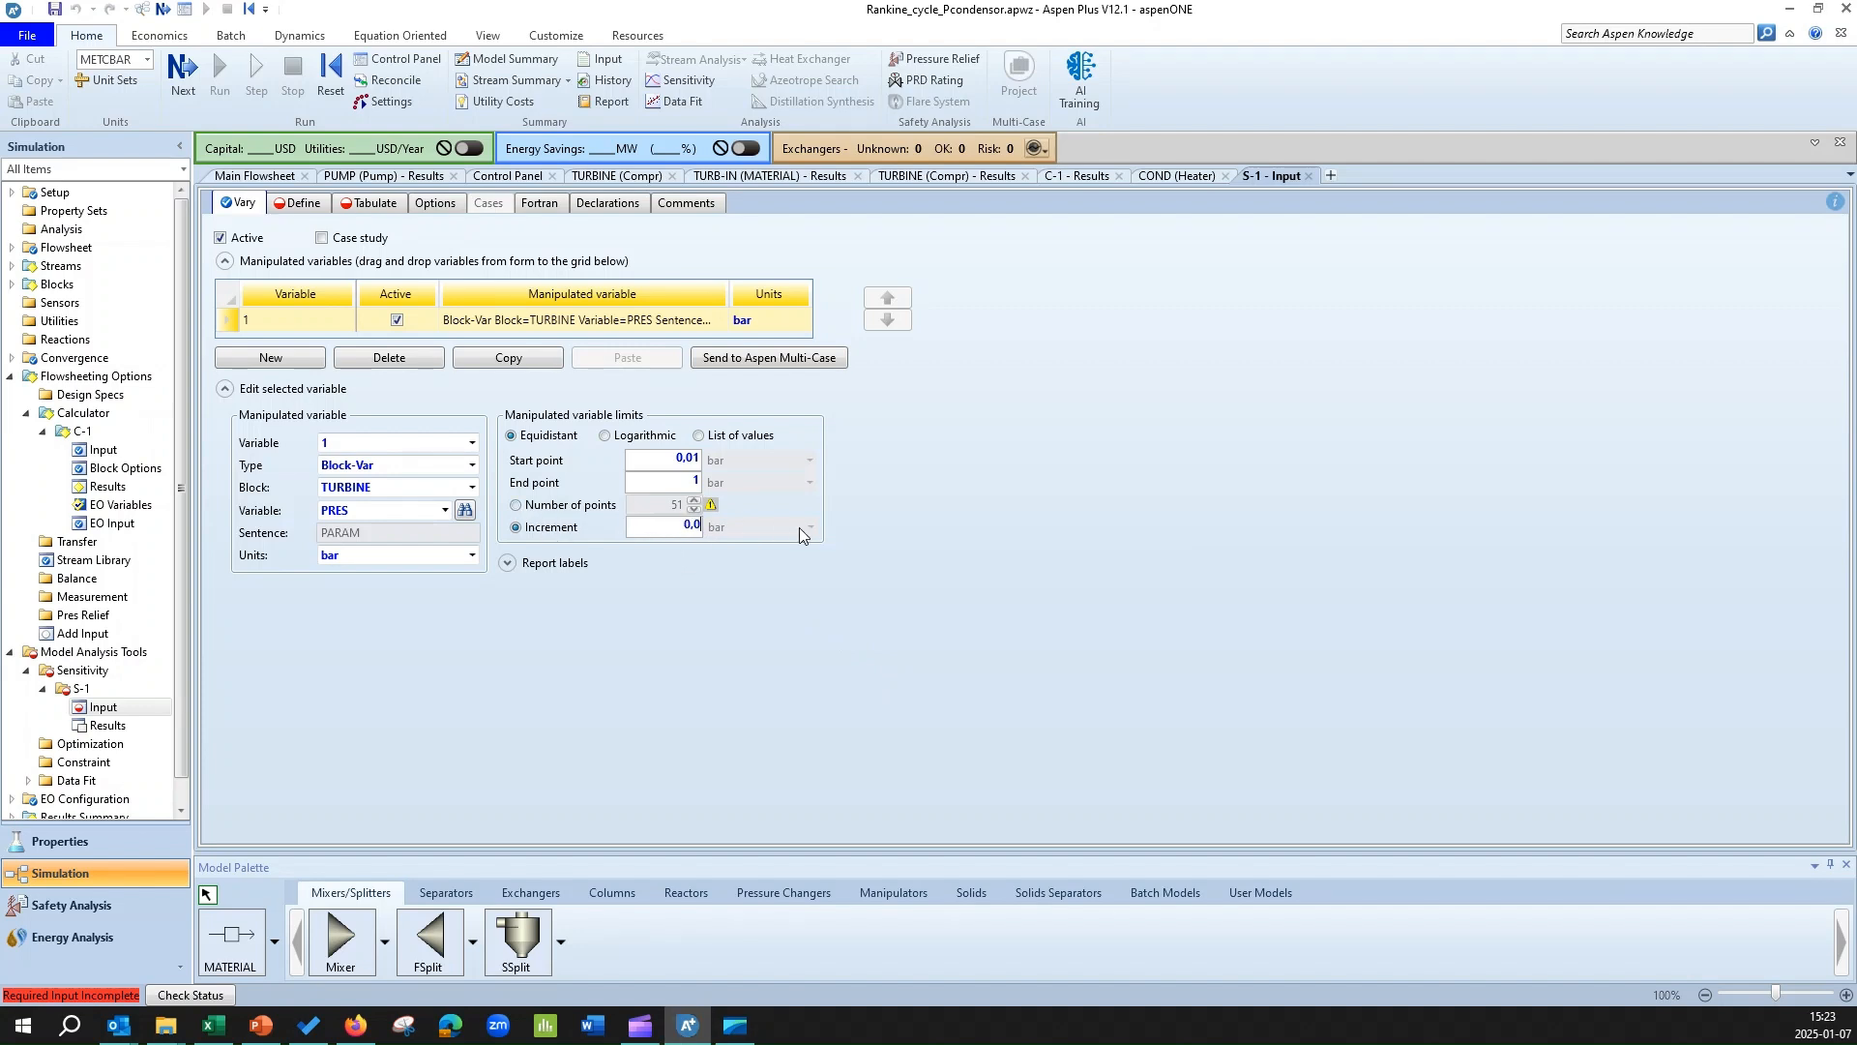
{"action": "type", "text": "1"}
Define the pressure range by number of points instead of increment and set it to 10.
{"action": "left_click", "coordinate": [516, 505]}
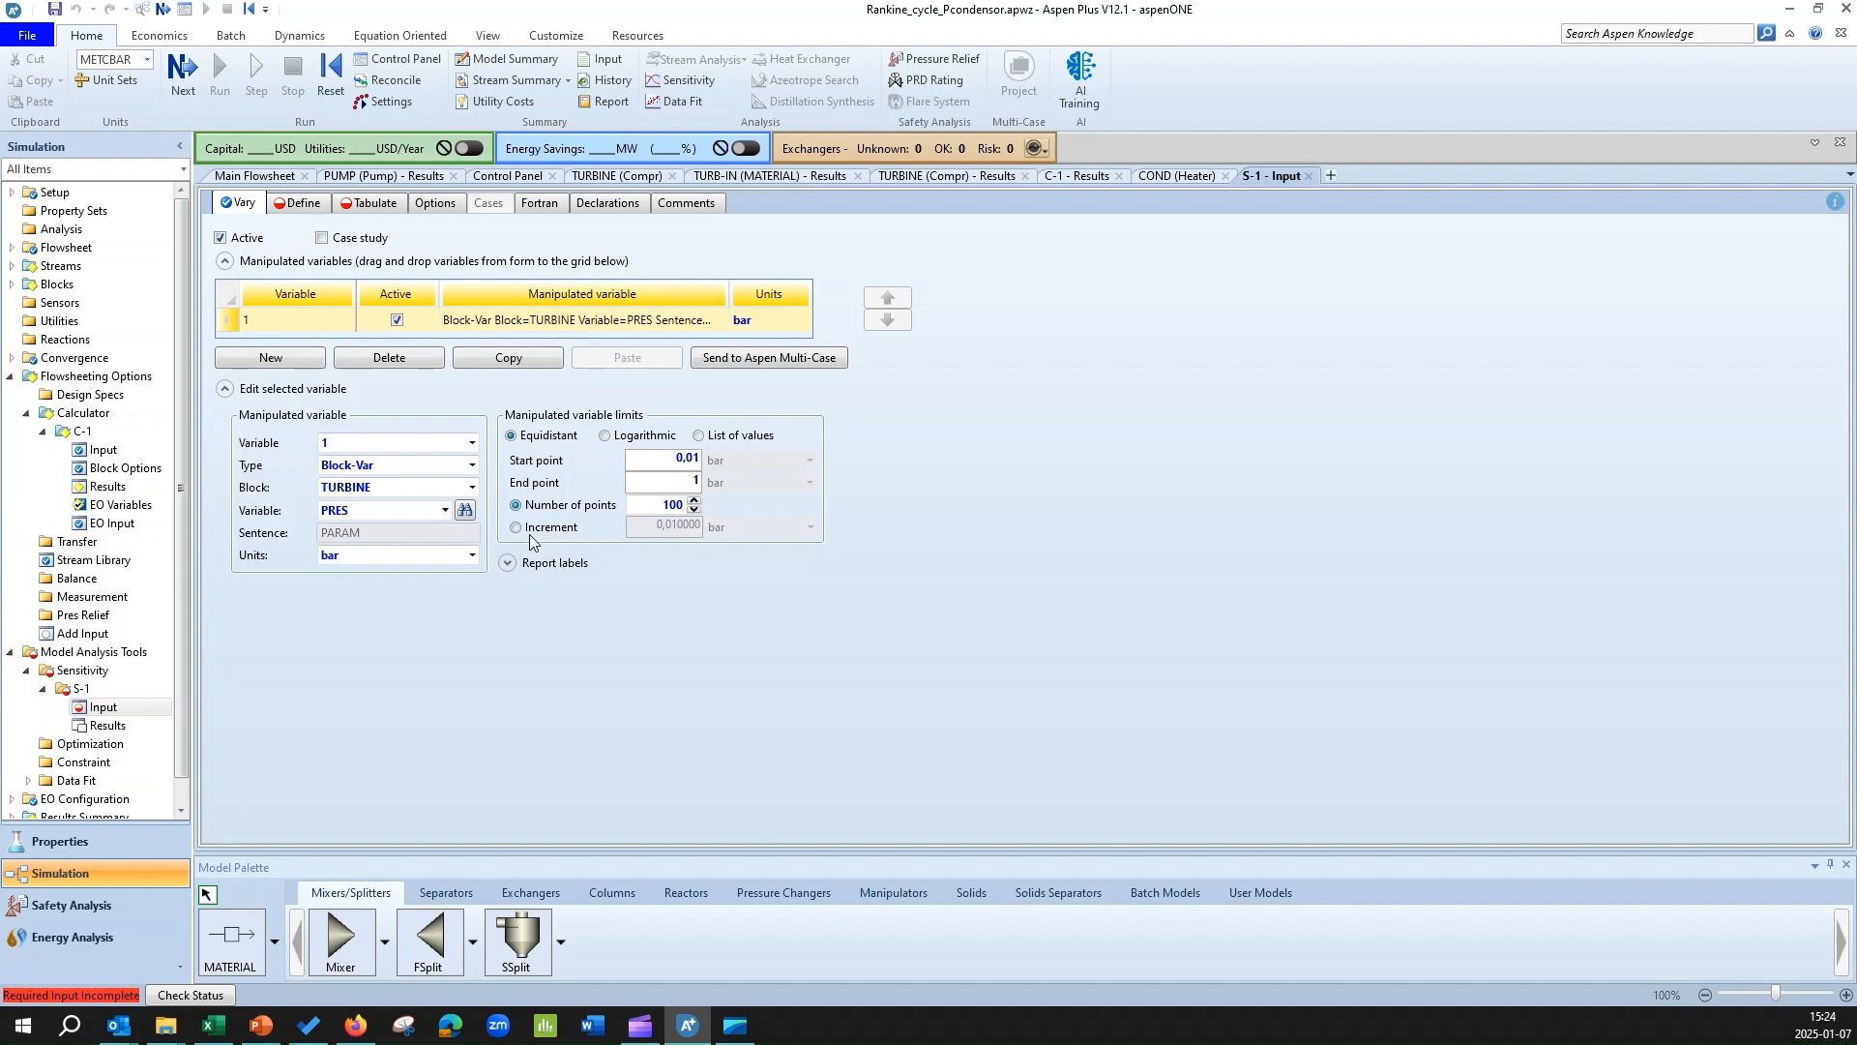
{"action": "left_click", "coordinate": [665, 506]}
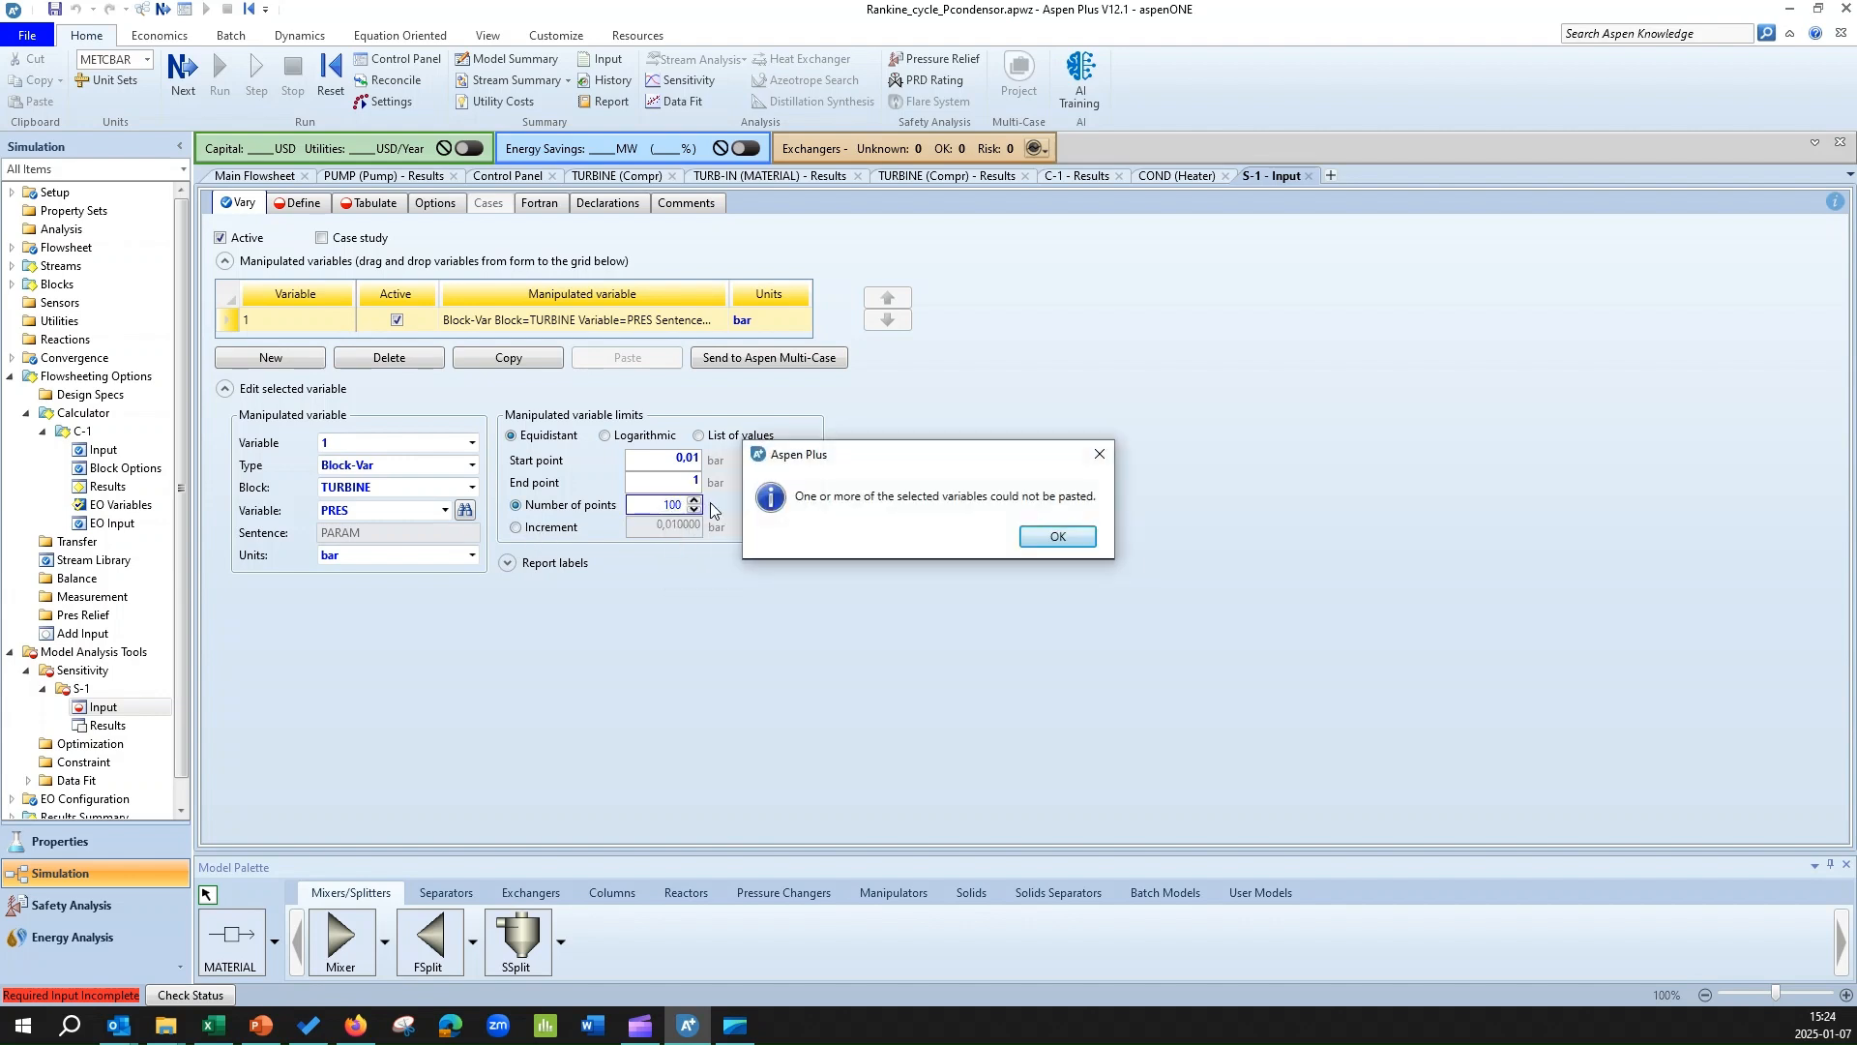
{"action": "left_click", "coordinate": [1078, 538]}
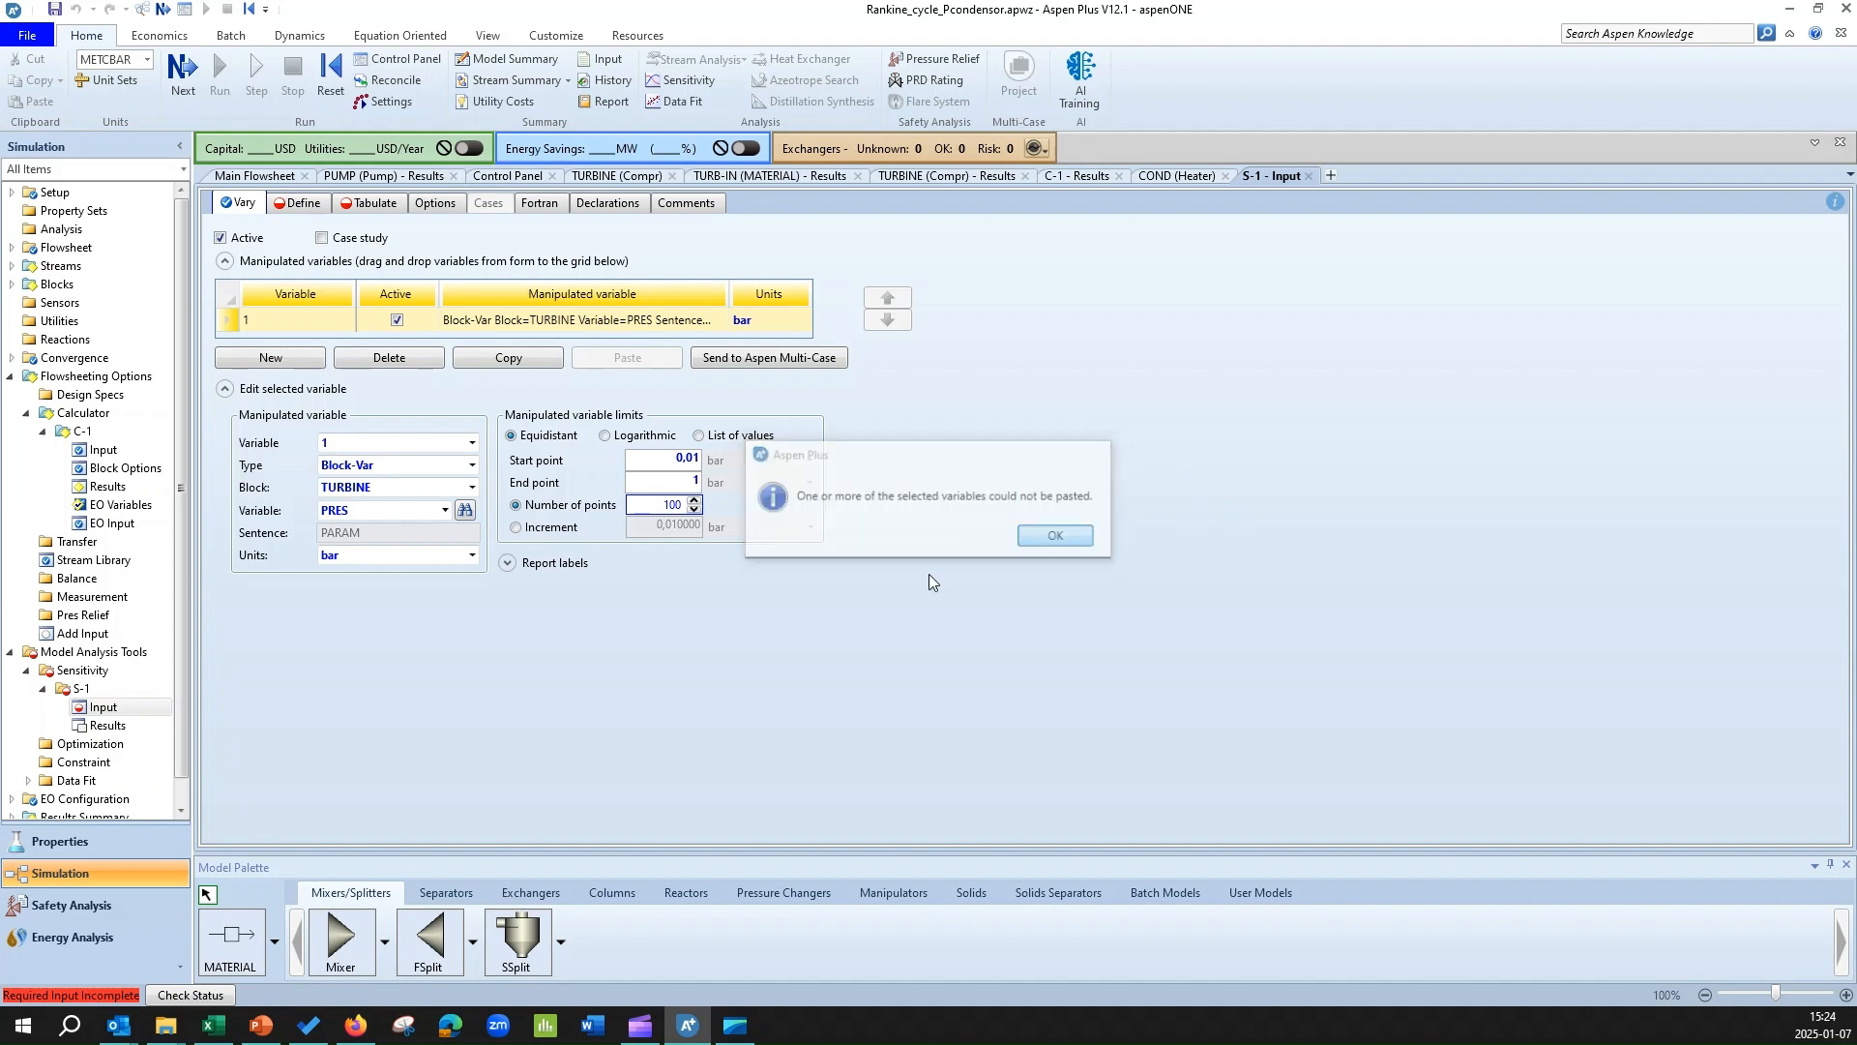
{"action": "key", "text": "BackSpace"}
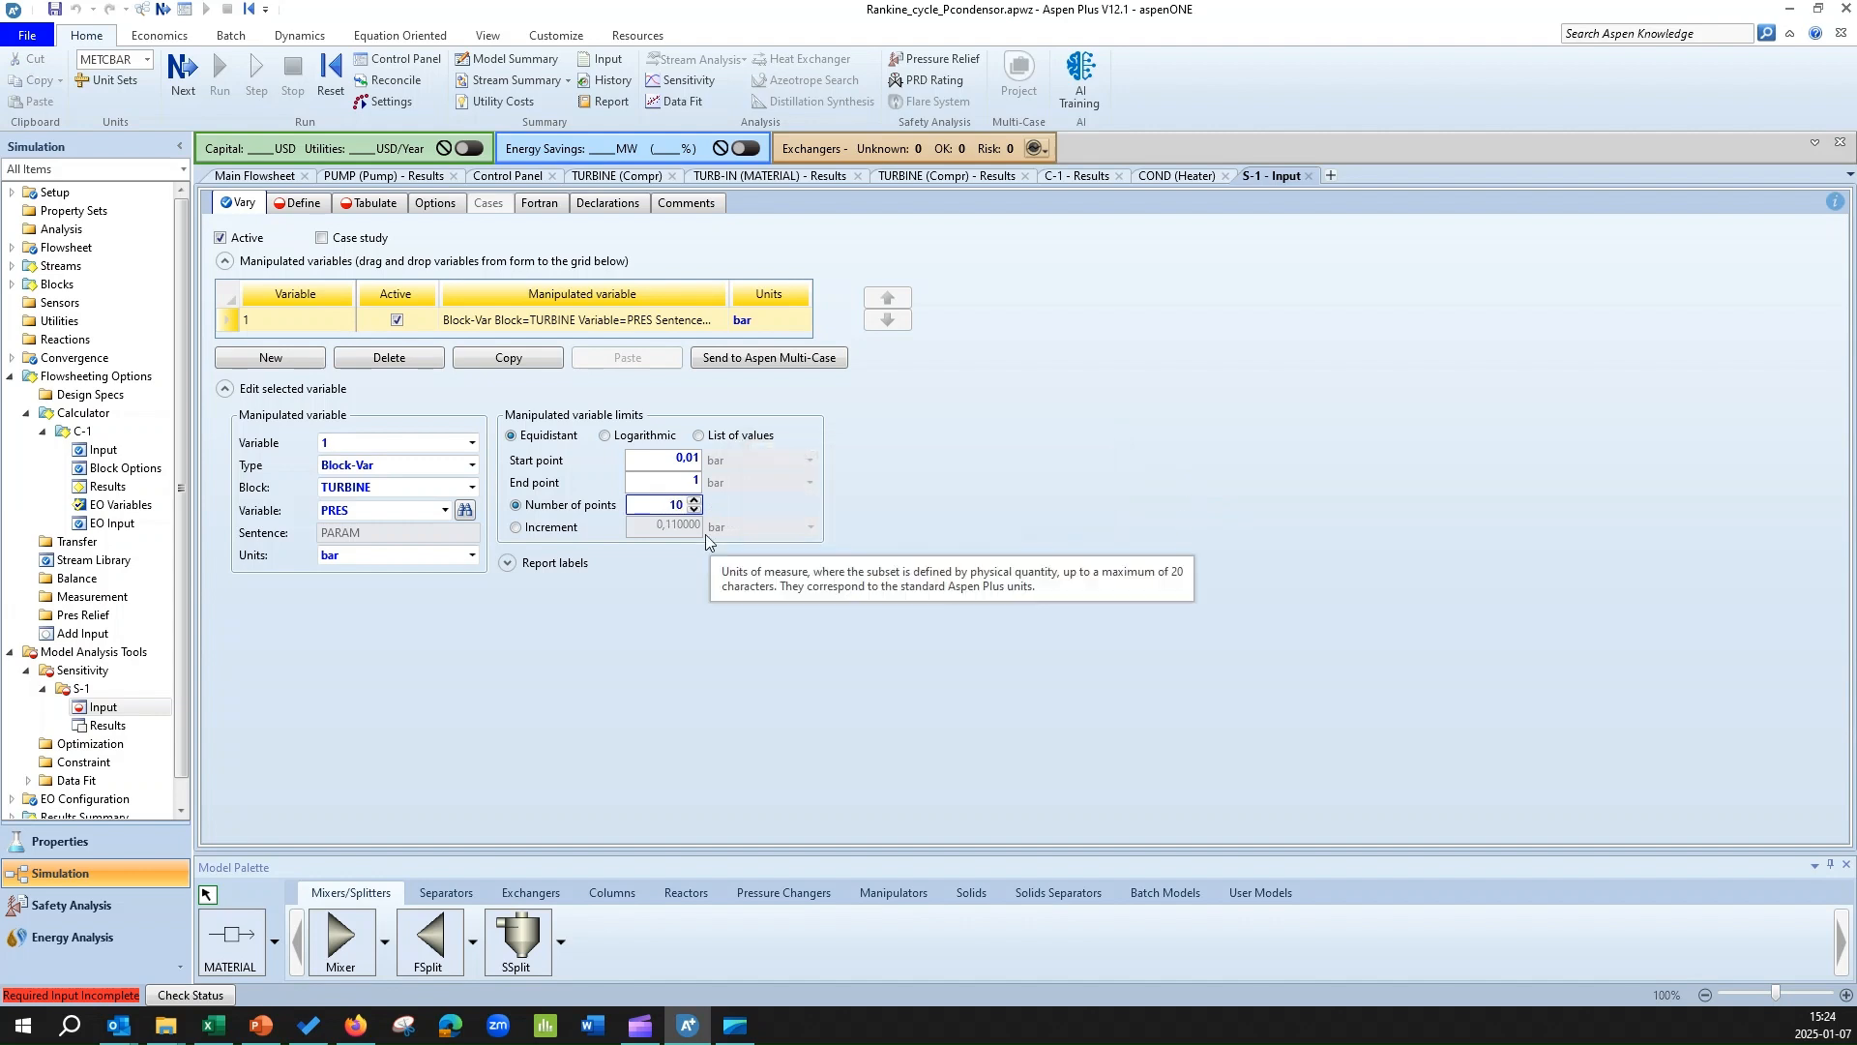
{"action": "left_click", "coordinate": [632, 672]}
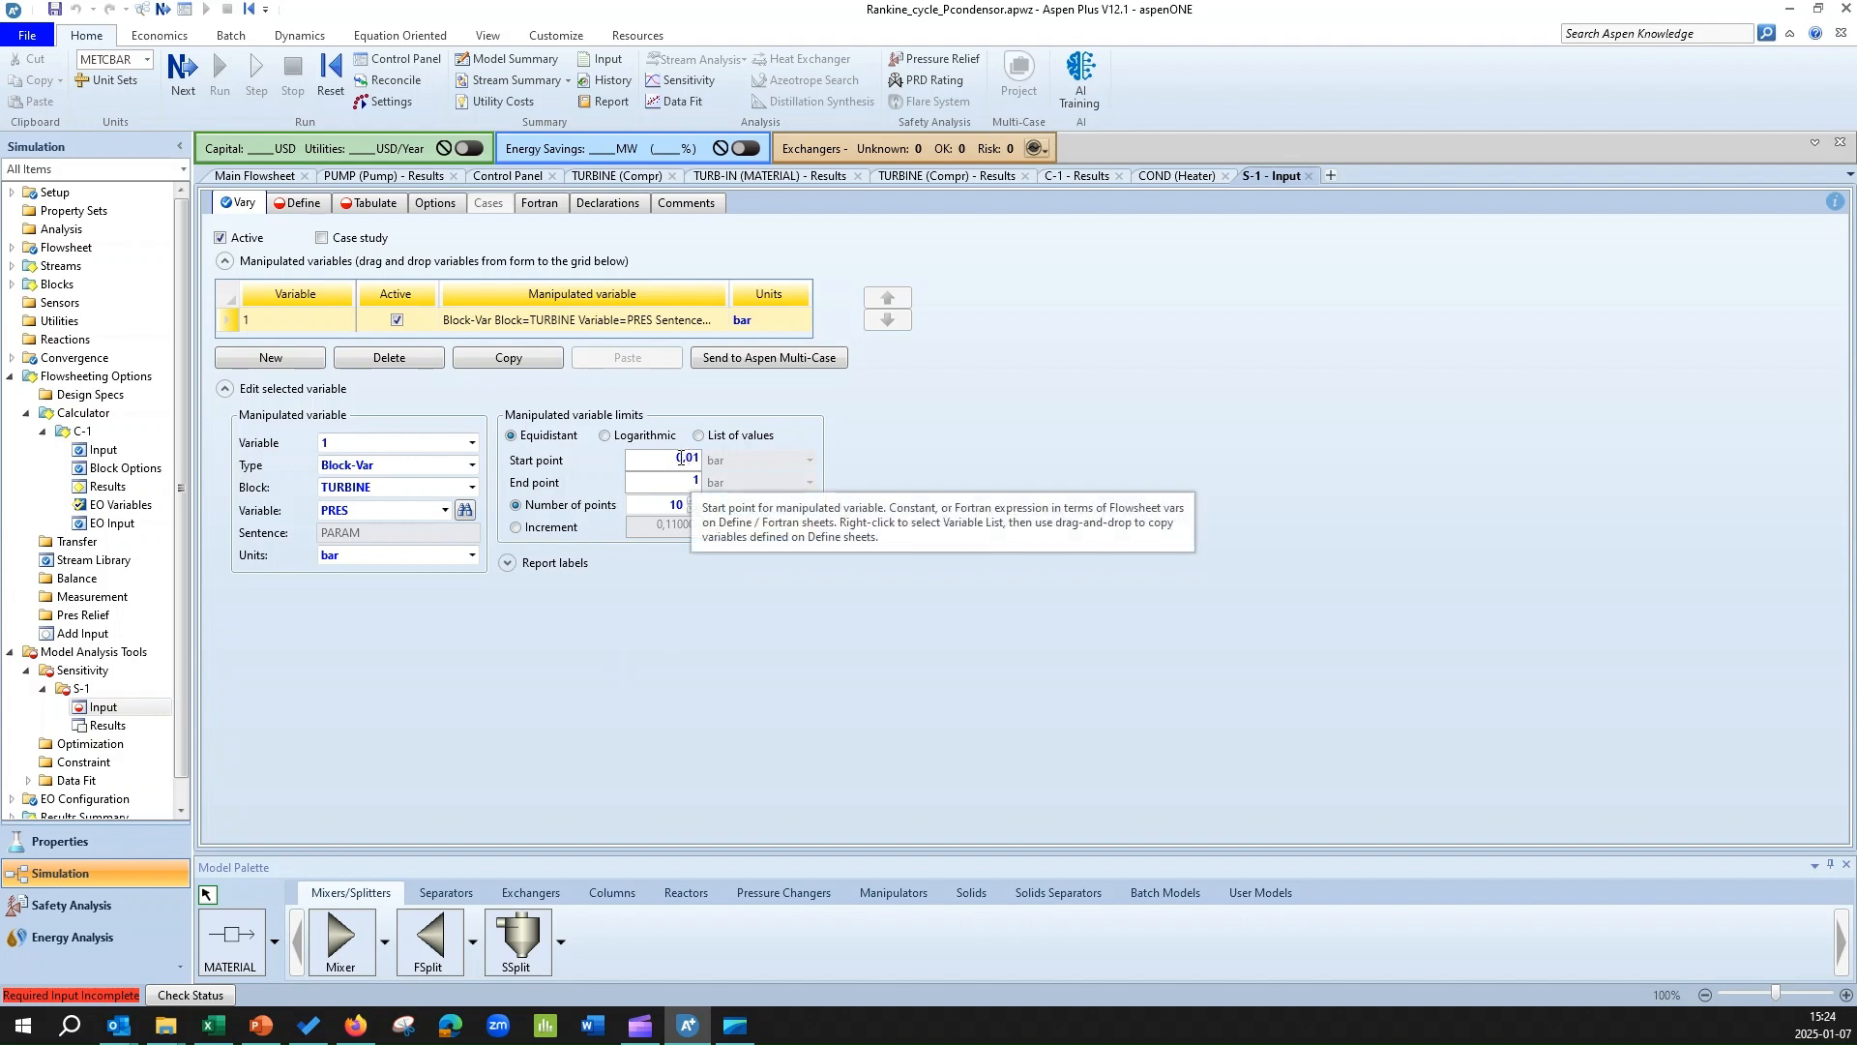
Create a new sampled variable named WT in the definitions of sensitivity analysis S-1.
{"action": "left_click", "coordinate": [309, 204]}
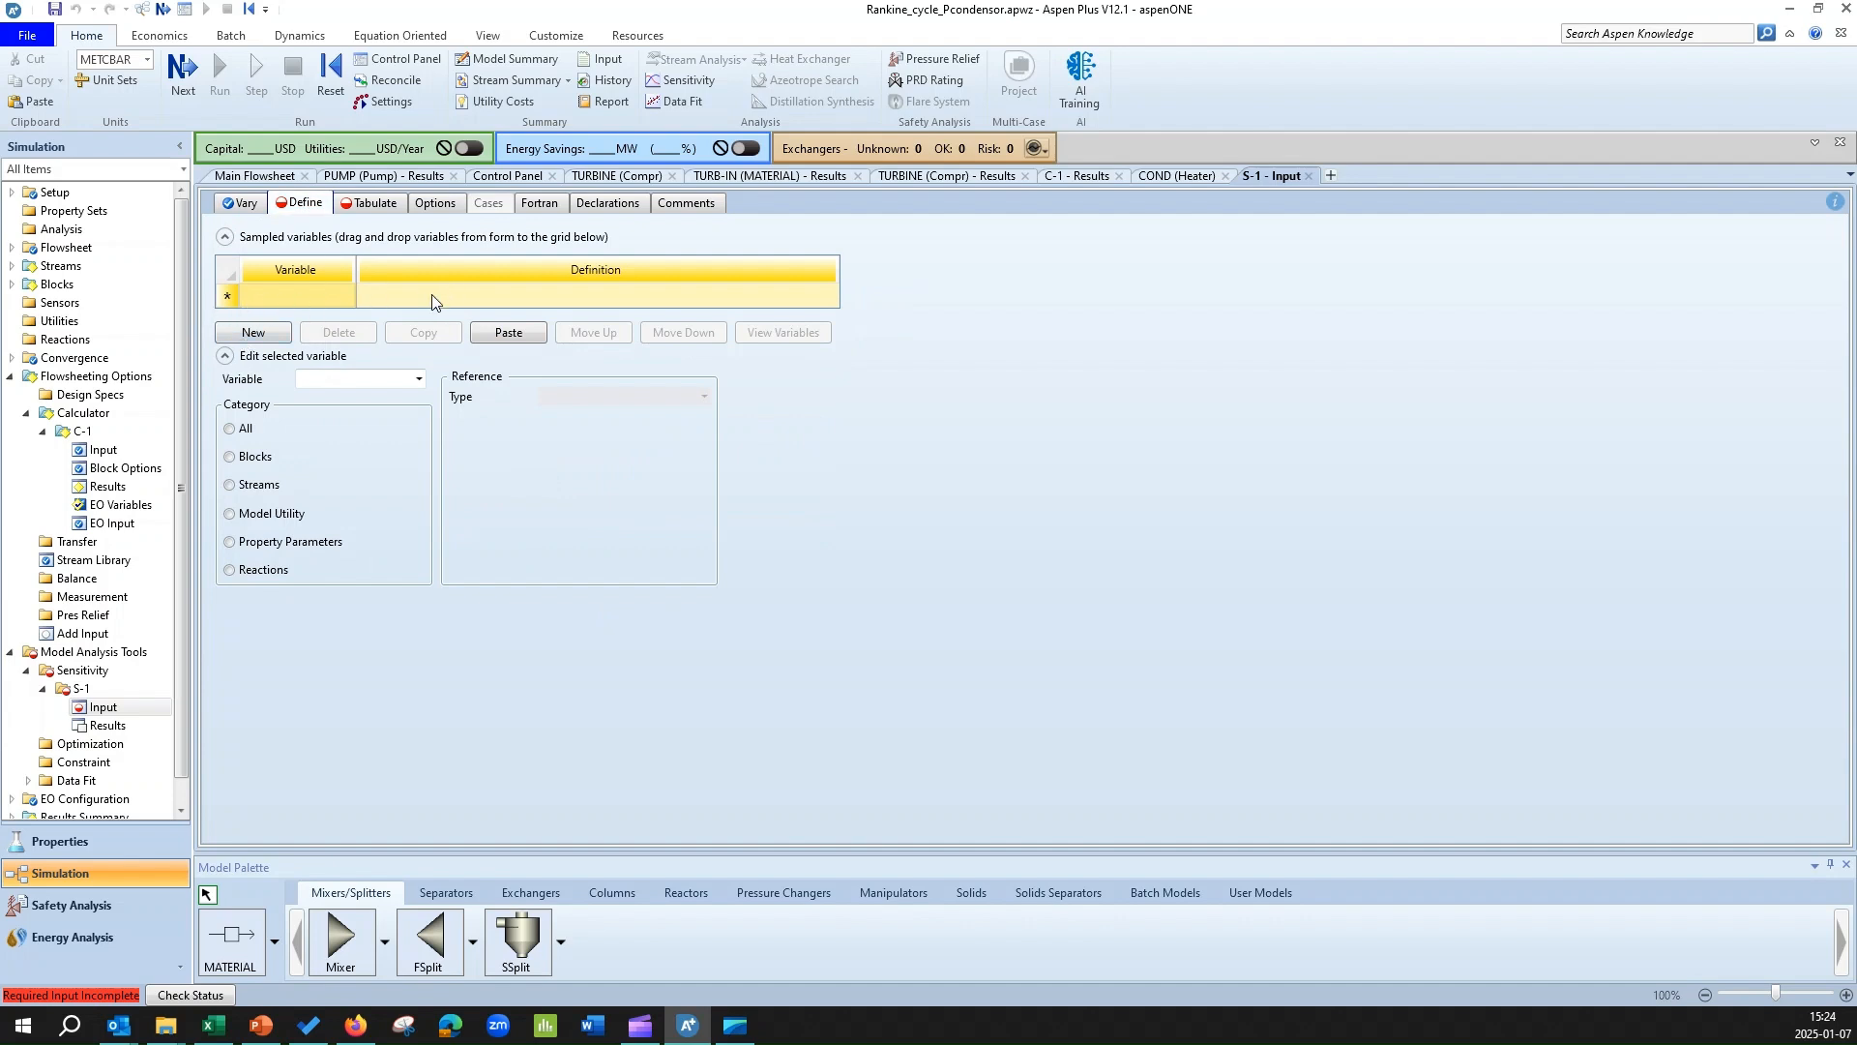
{"action": "left_click", "coordinate": [251, 334]}
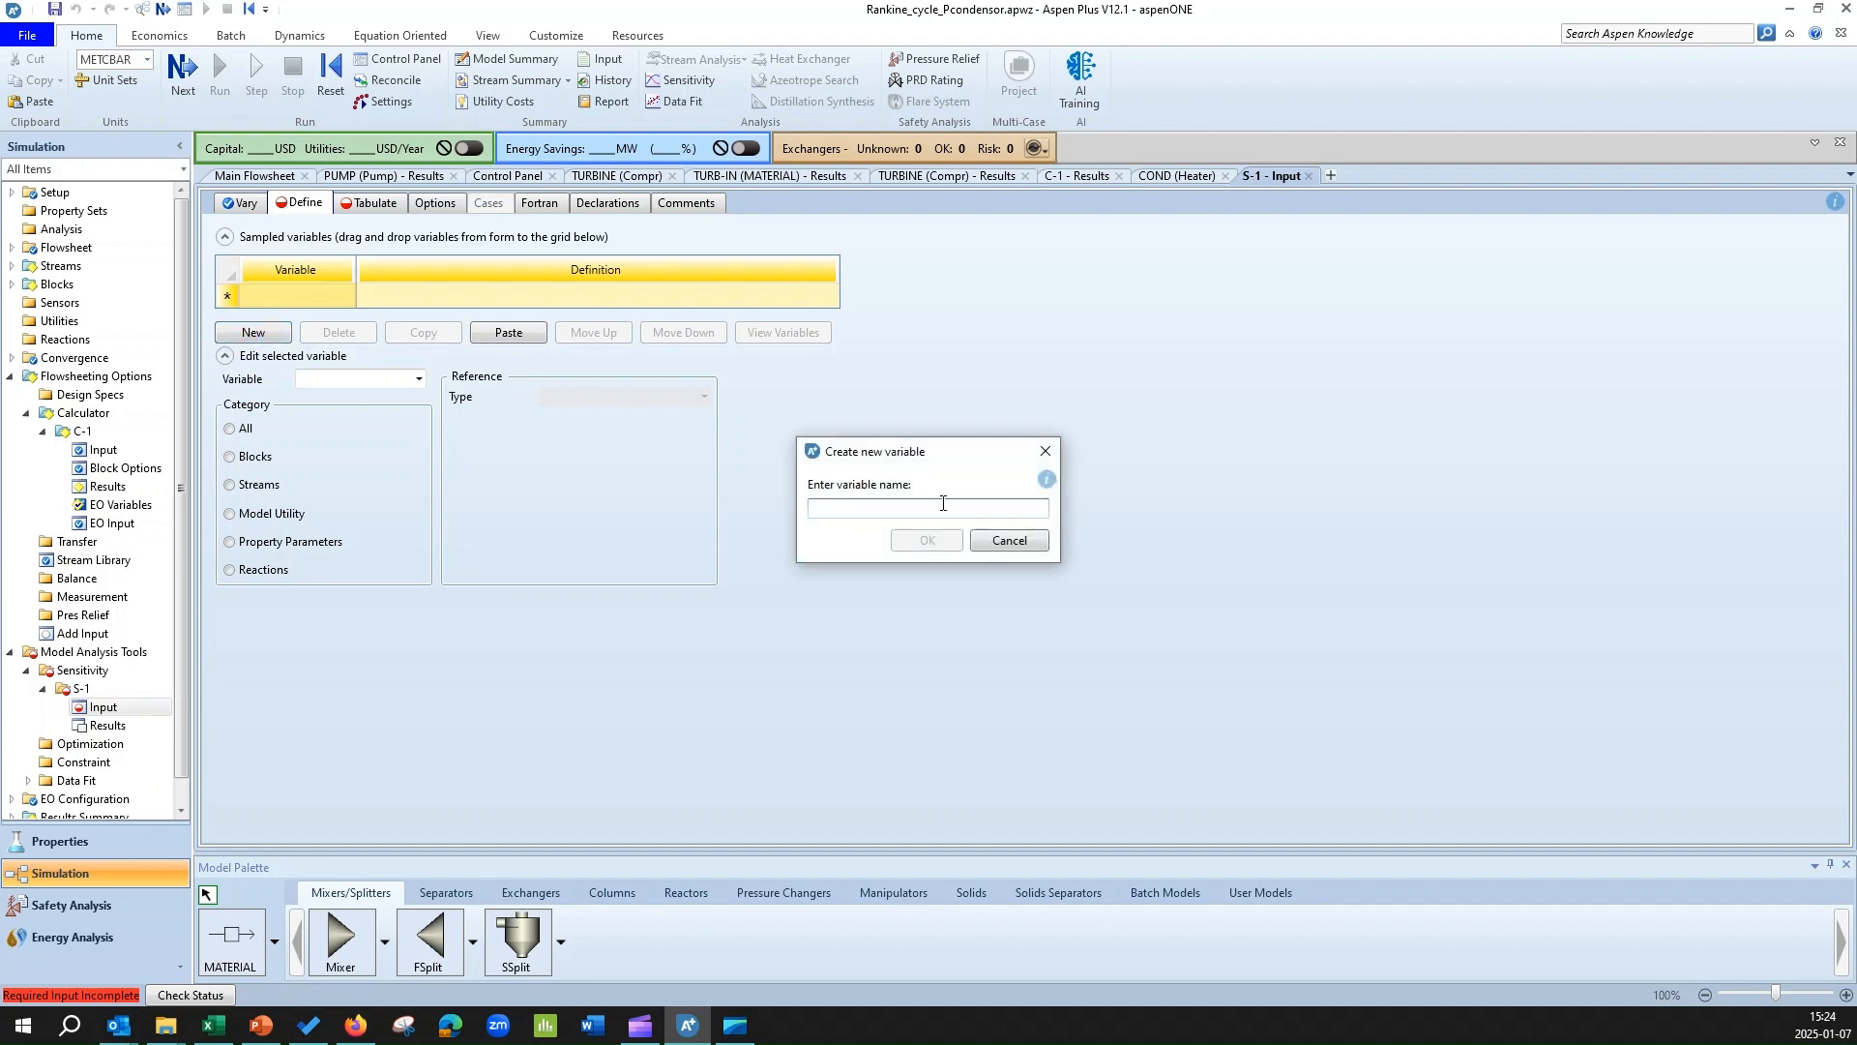
{"action": "type", "text": "WT"}
{"action": "left_click", "coordinate": [934, 542]}
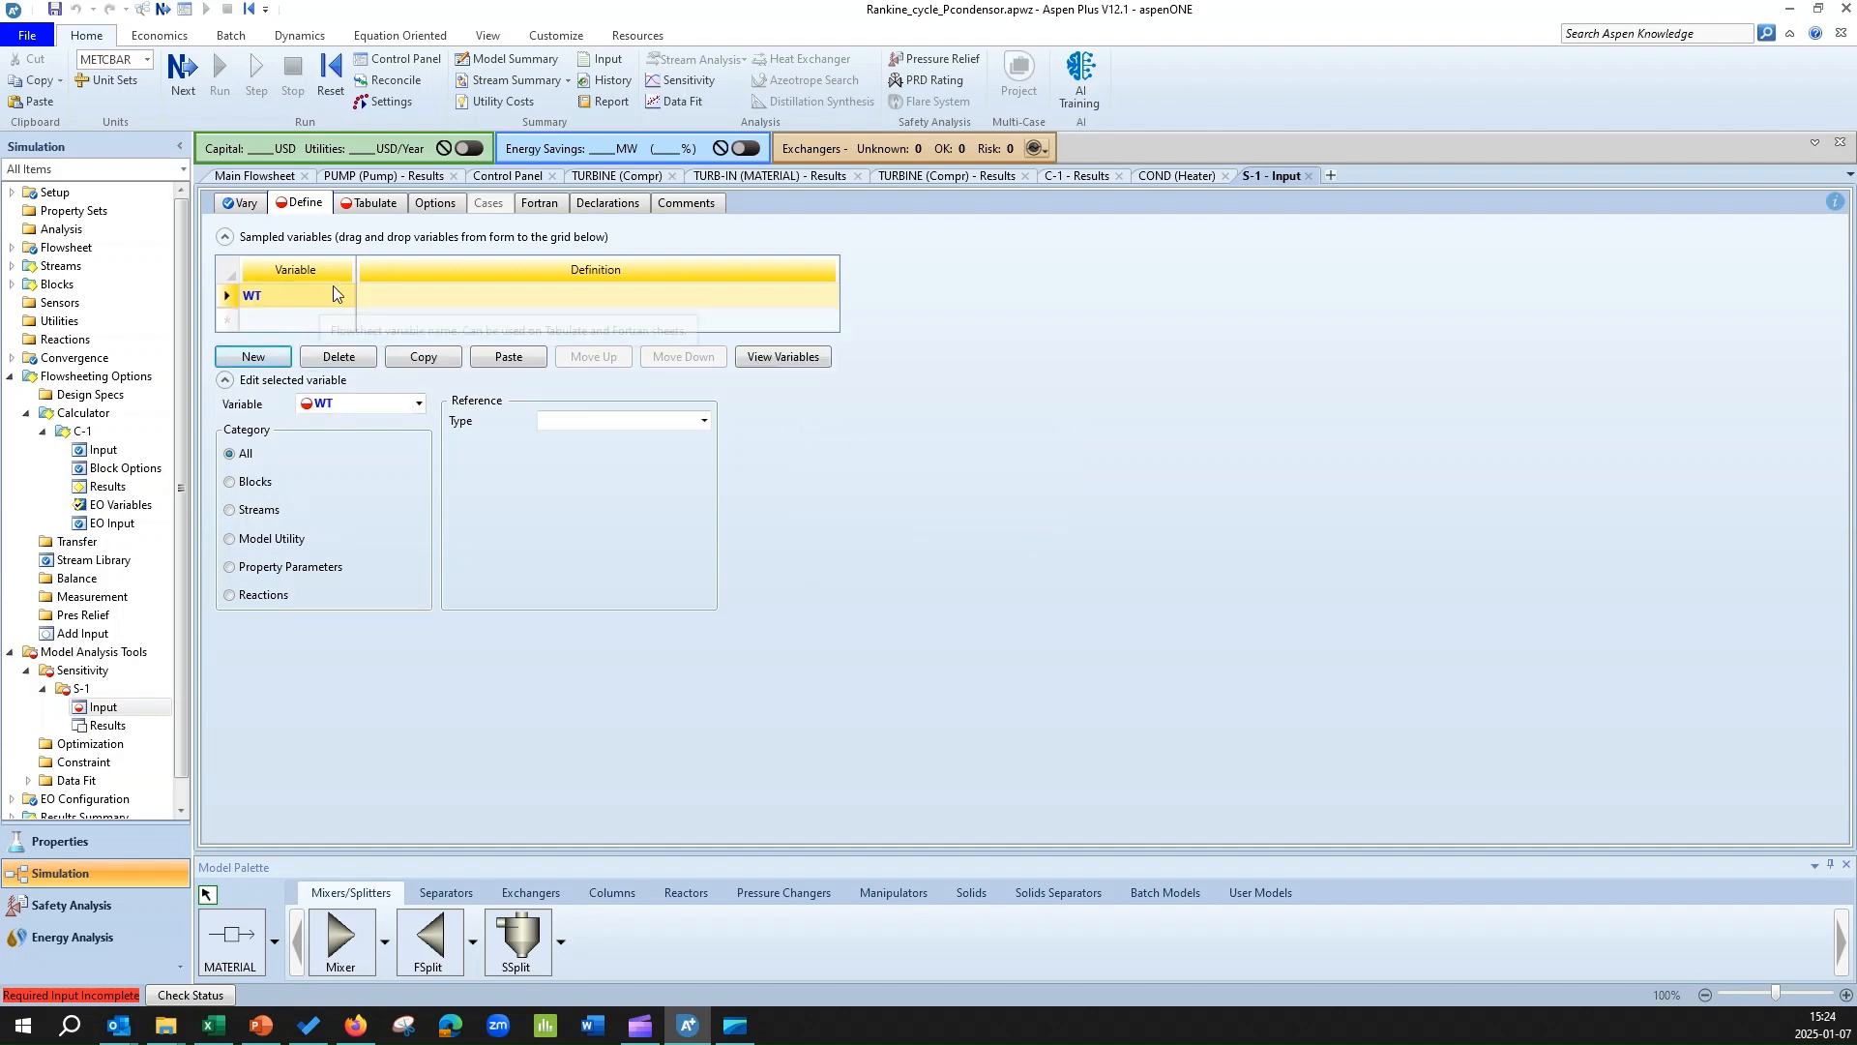
Reference the sampled variable WT to a Block-Var of the TURBINE block.
{"action": "left_click", "coordinate": [269, 480]}
{"action": "left_click", "coordinate": [704, 422]}
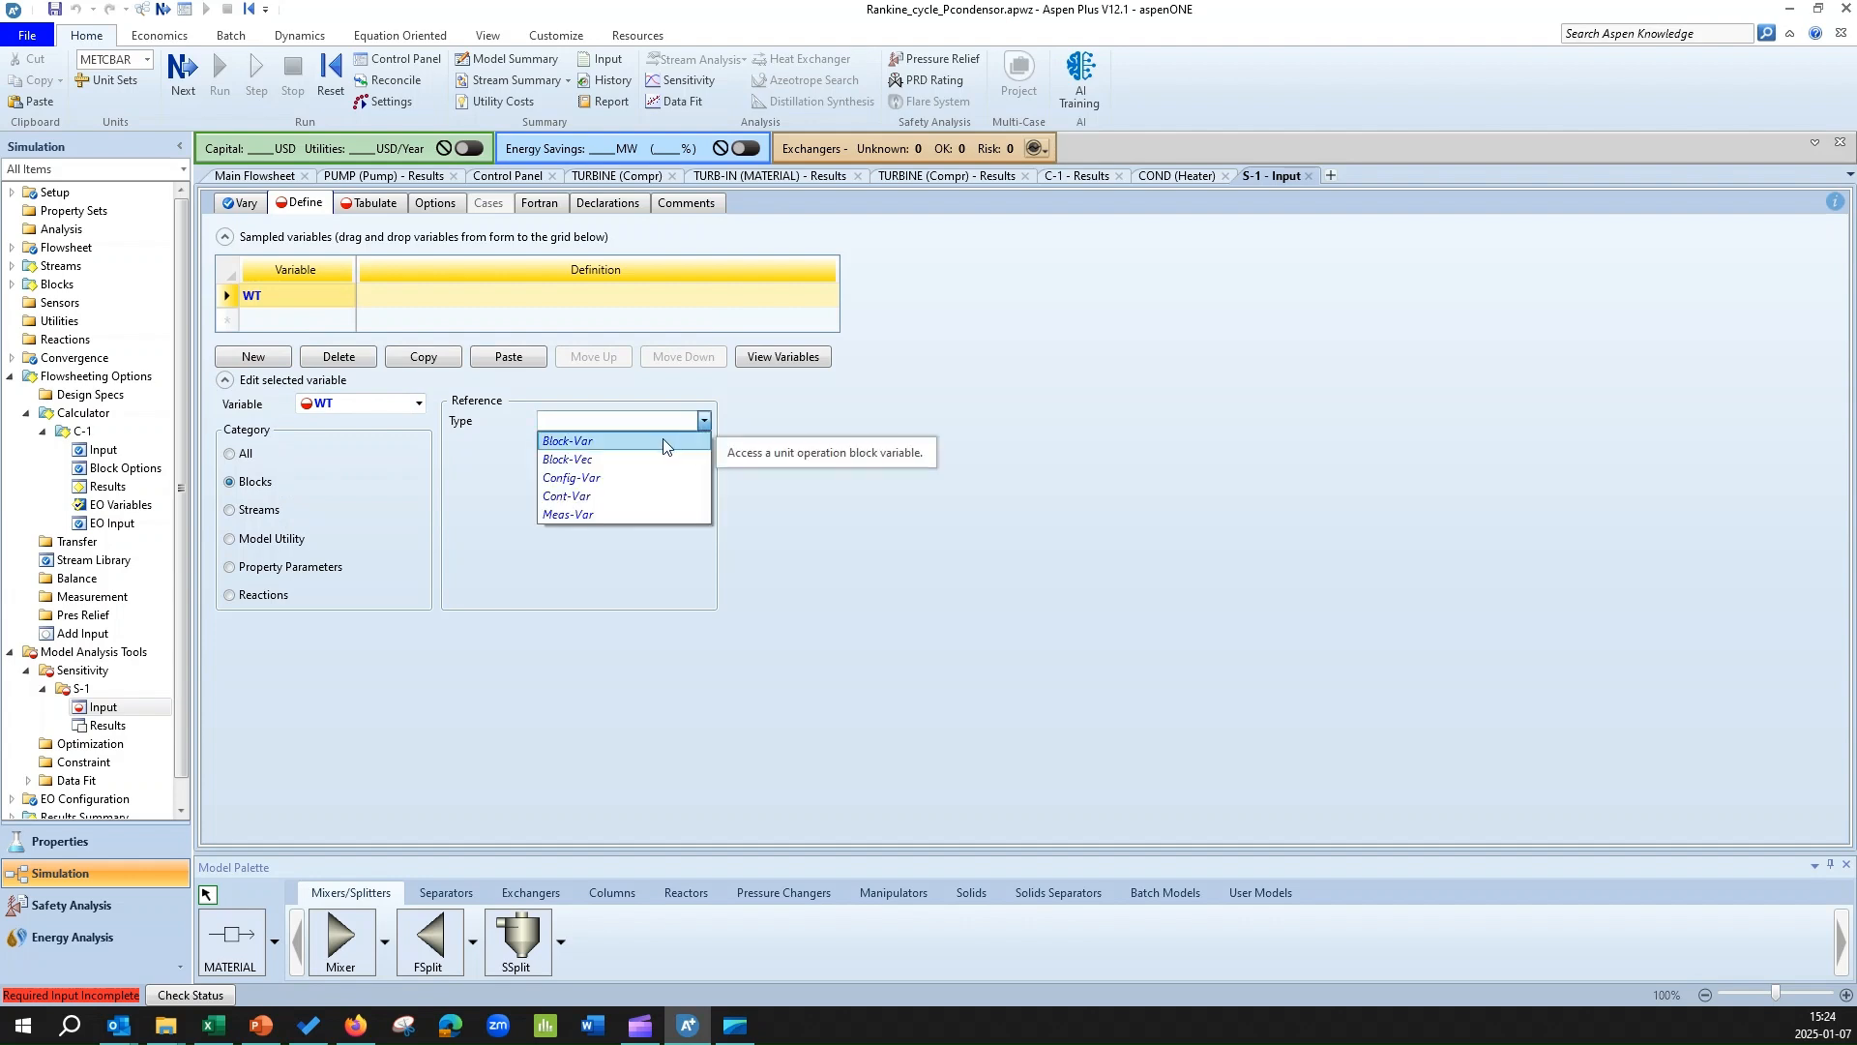
{"action": "left_click", "coordinate": [664, 441]}
{"action": "left_click", "coordinate": [704, 443]}
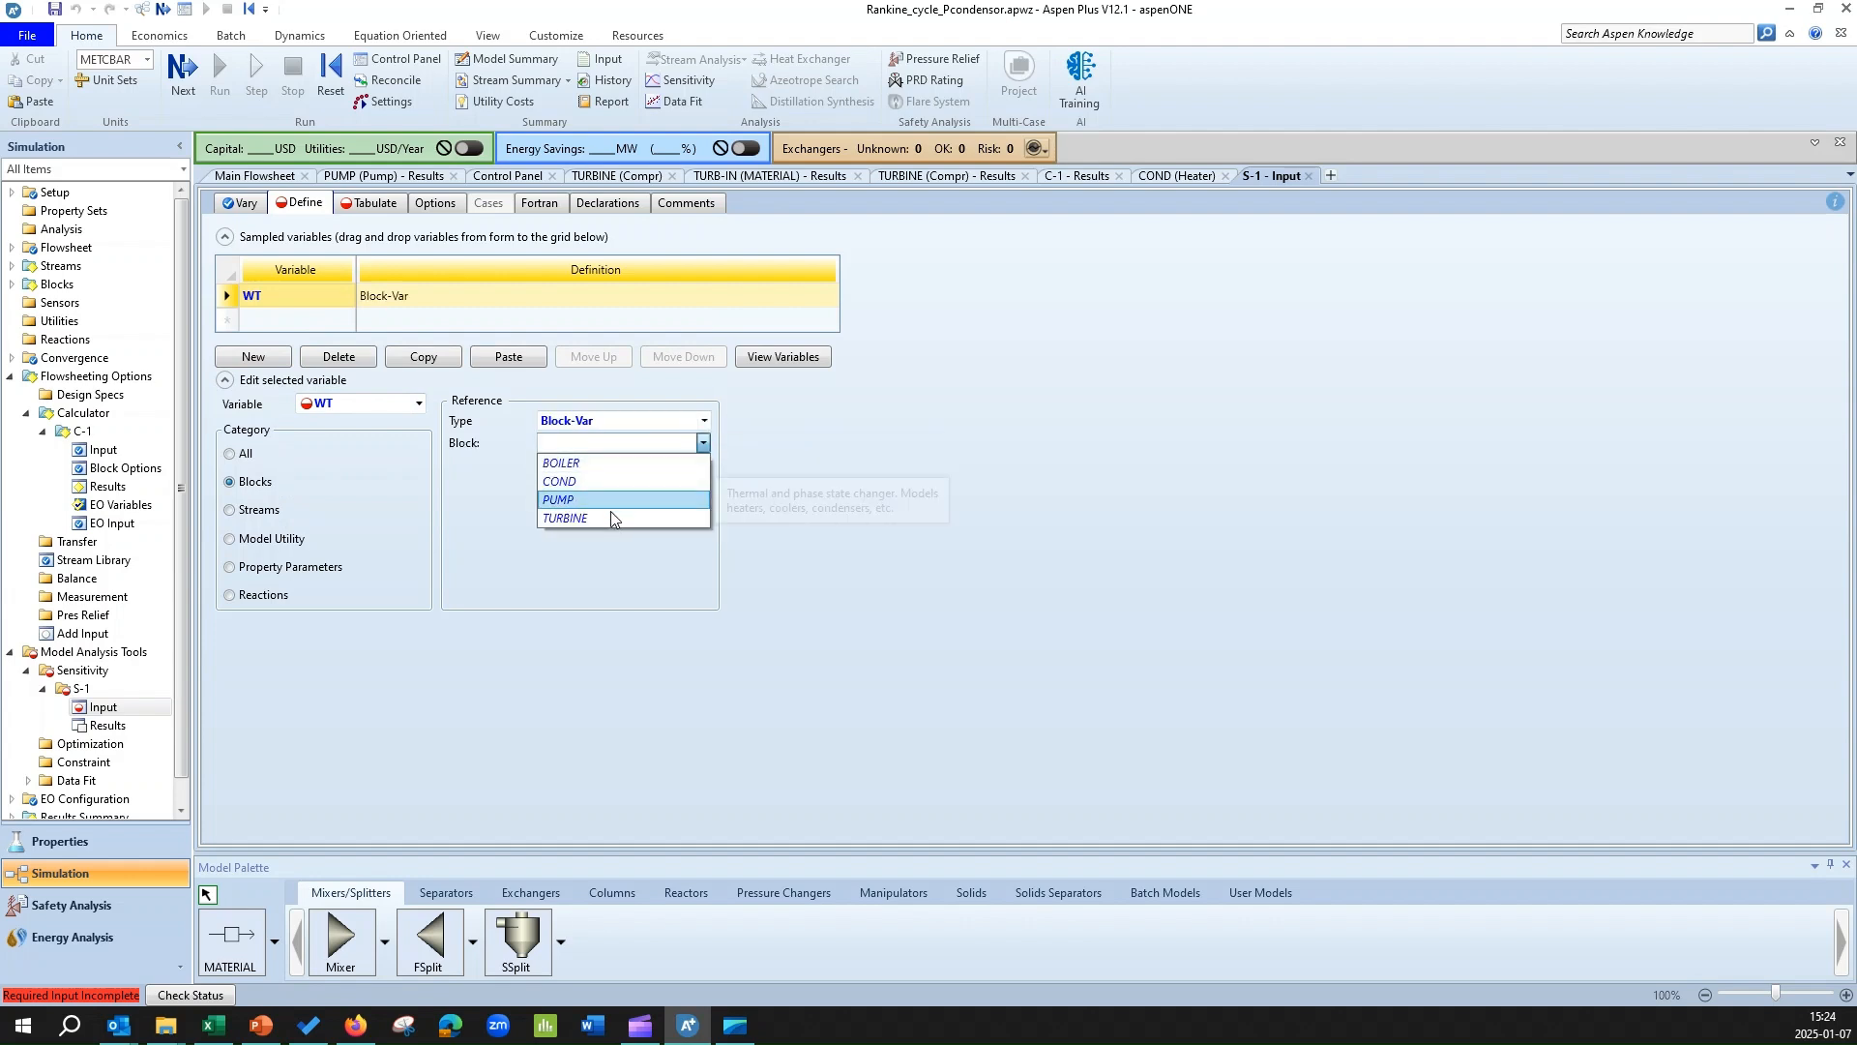
{"action": "left_click", "coordinate": [611, 519]}
Assign the block variable POWER to the sampled variable WT.
{"action": "left_click", "coordinate": [675, 465]}
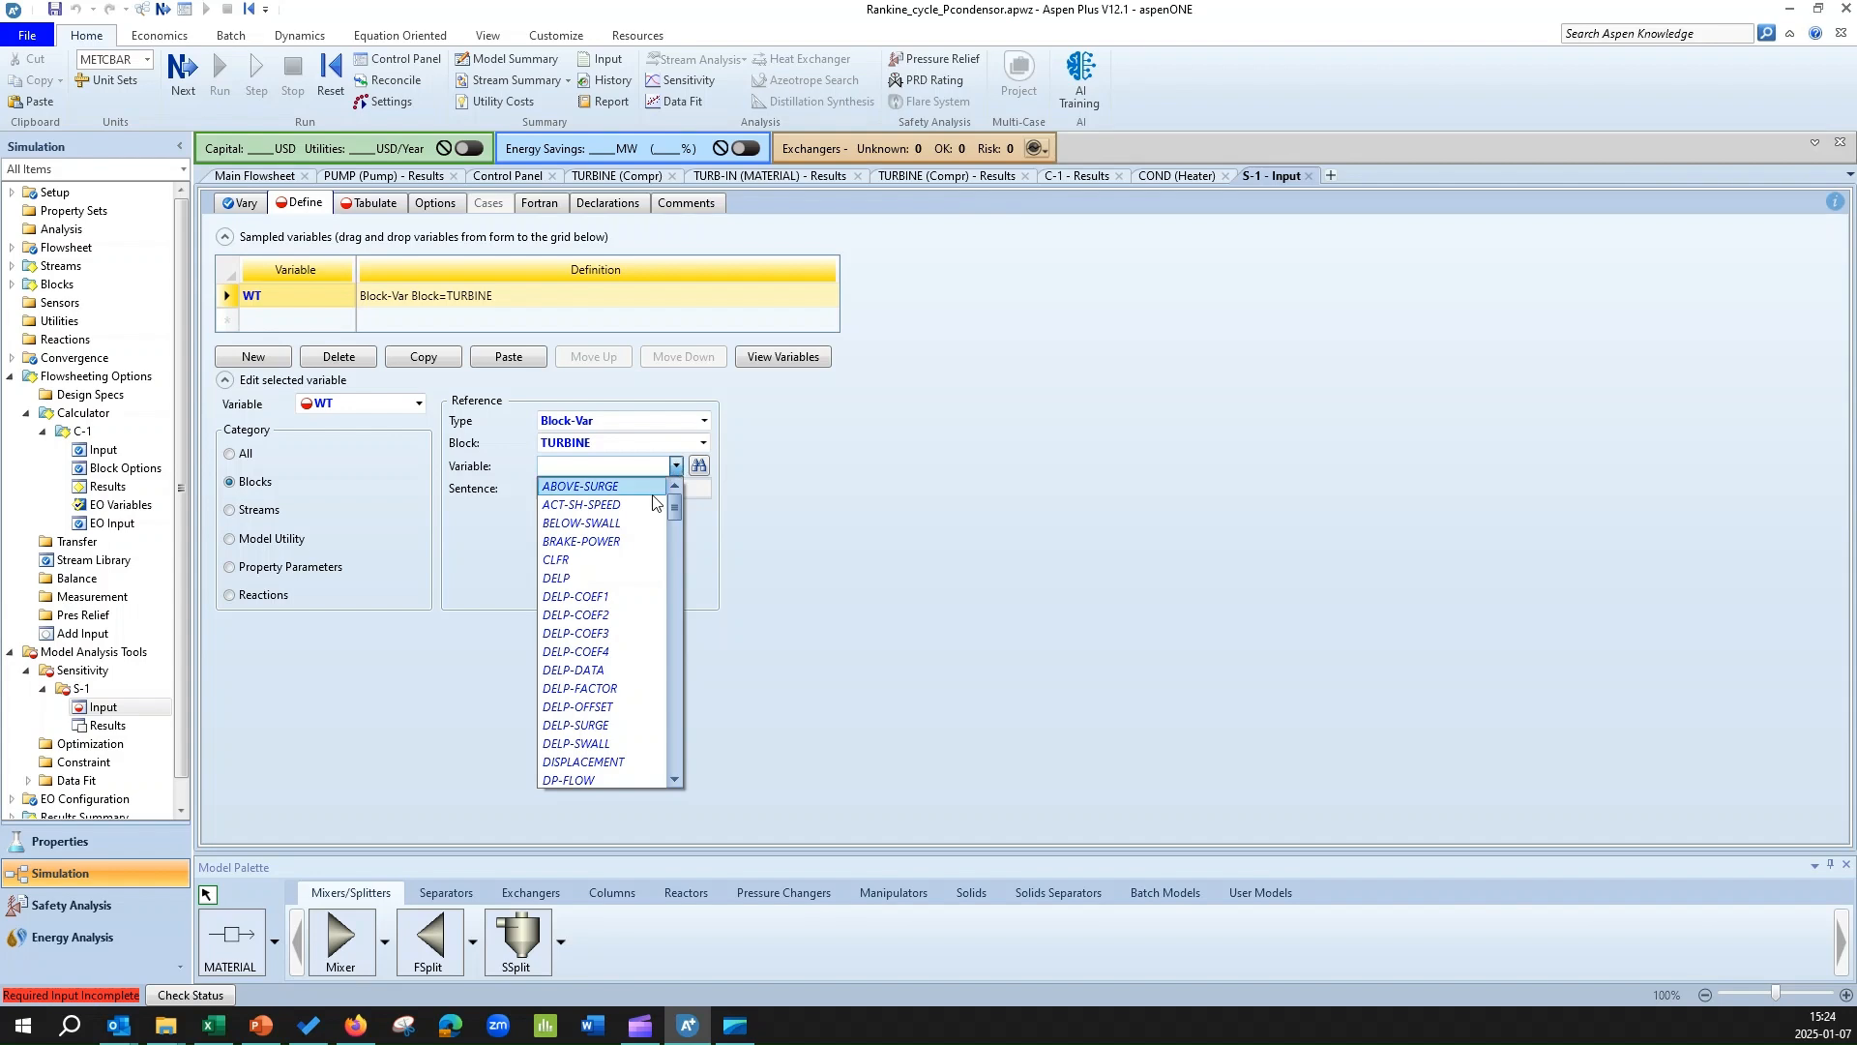
{"action": "scroll", "coordinate": [603, 715], "scroll_direction": "down", "scroll_amount": 12}
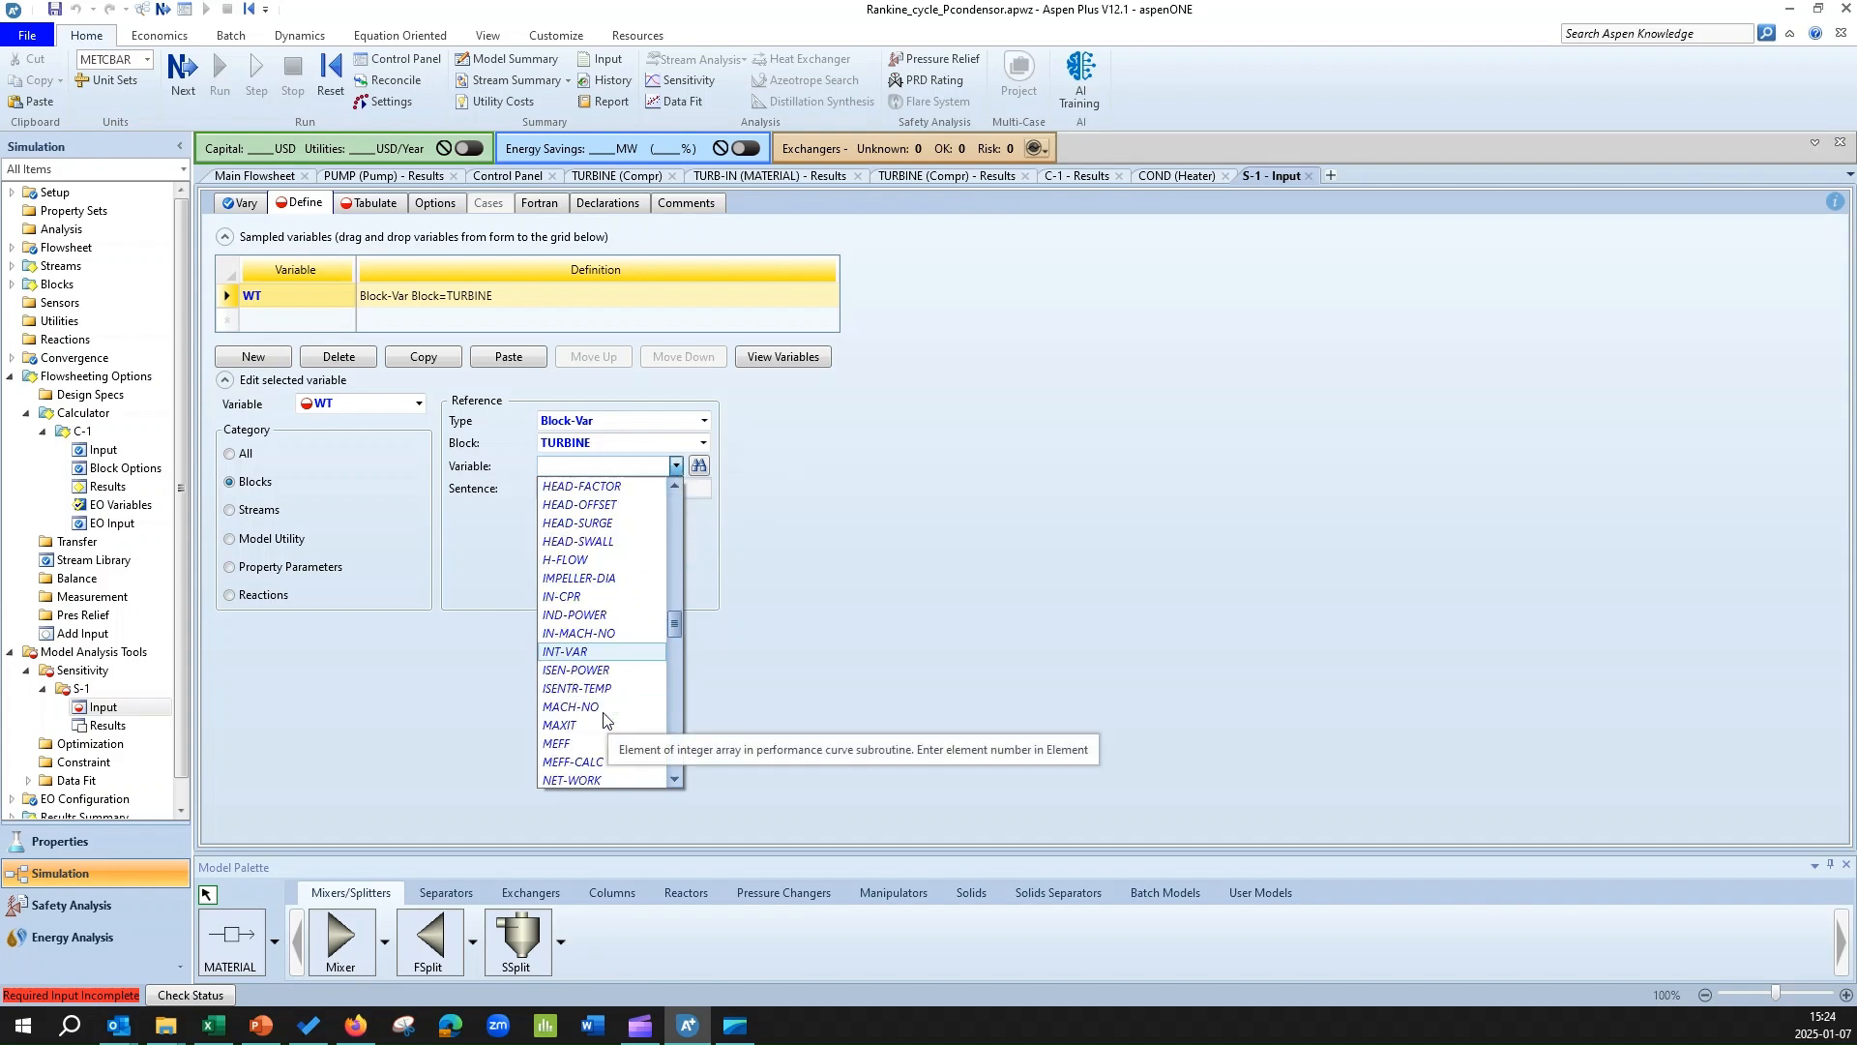
{"action": "scroll", "coordinate": [603, 718], "scroll_direction": "down", "scroll_amount": 15}
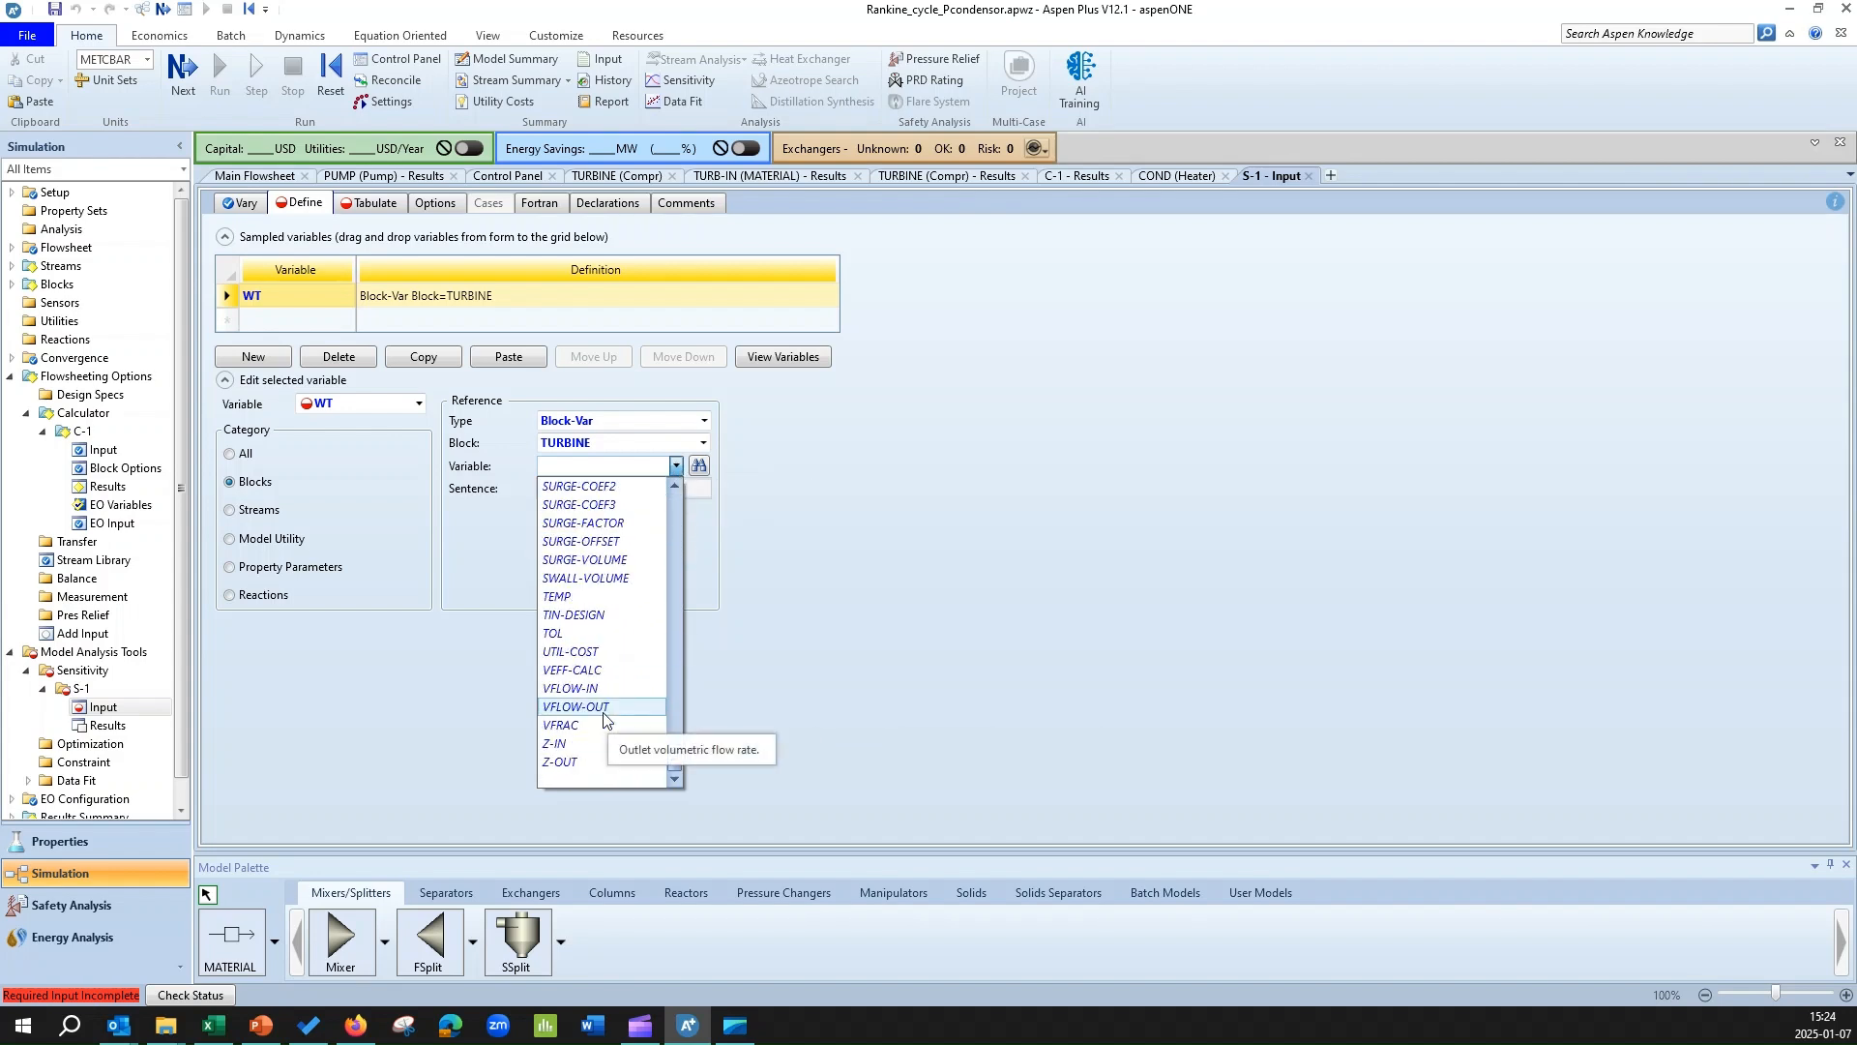
{"action": "scroll", "coordinate": [604, 718], "scroll_direction": "up", "scroll_amount": 8}
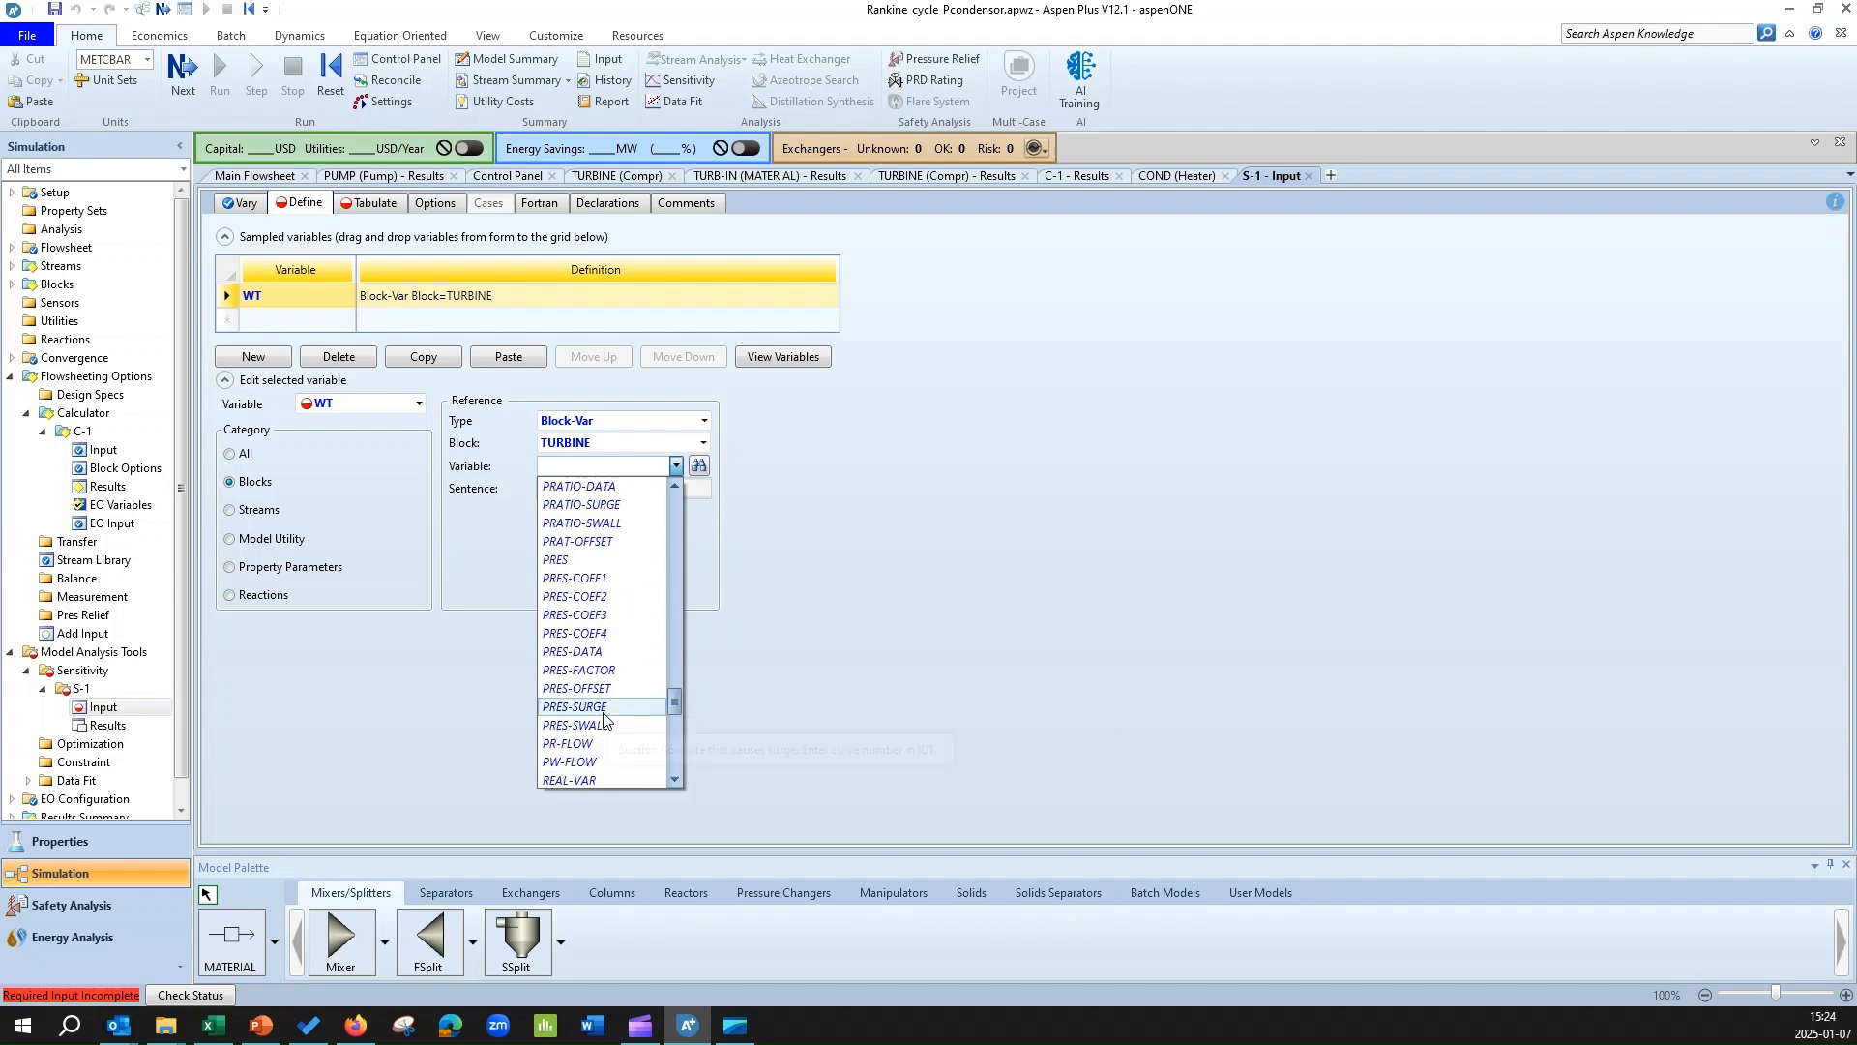
{"action": "scroll", "coordinate": [603, 716], "scroll_direction": "up", "scroll_amount": 9}
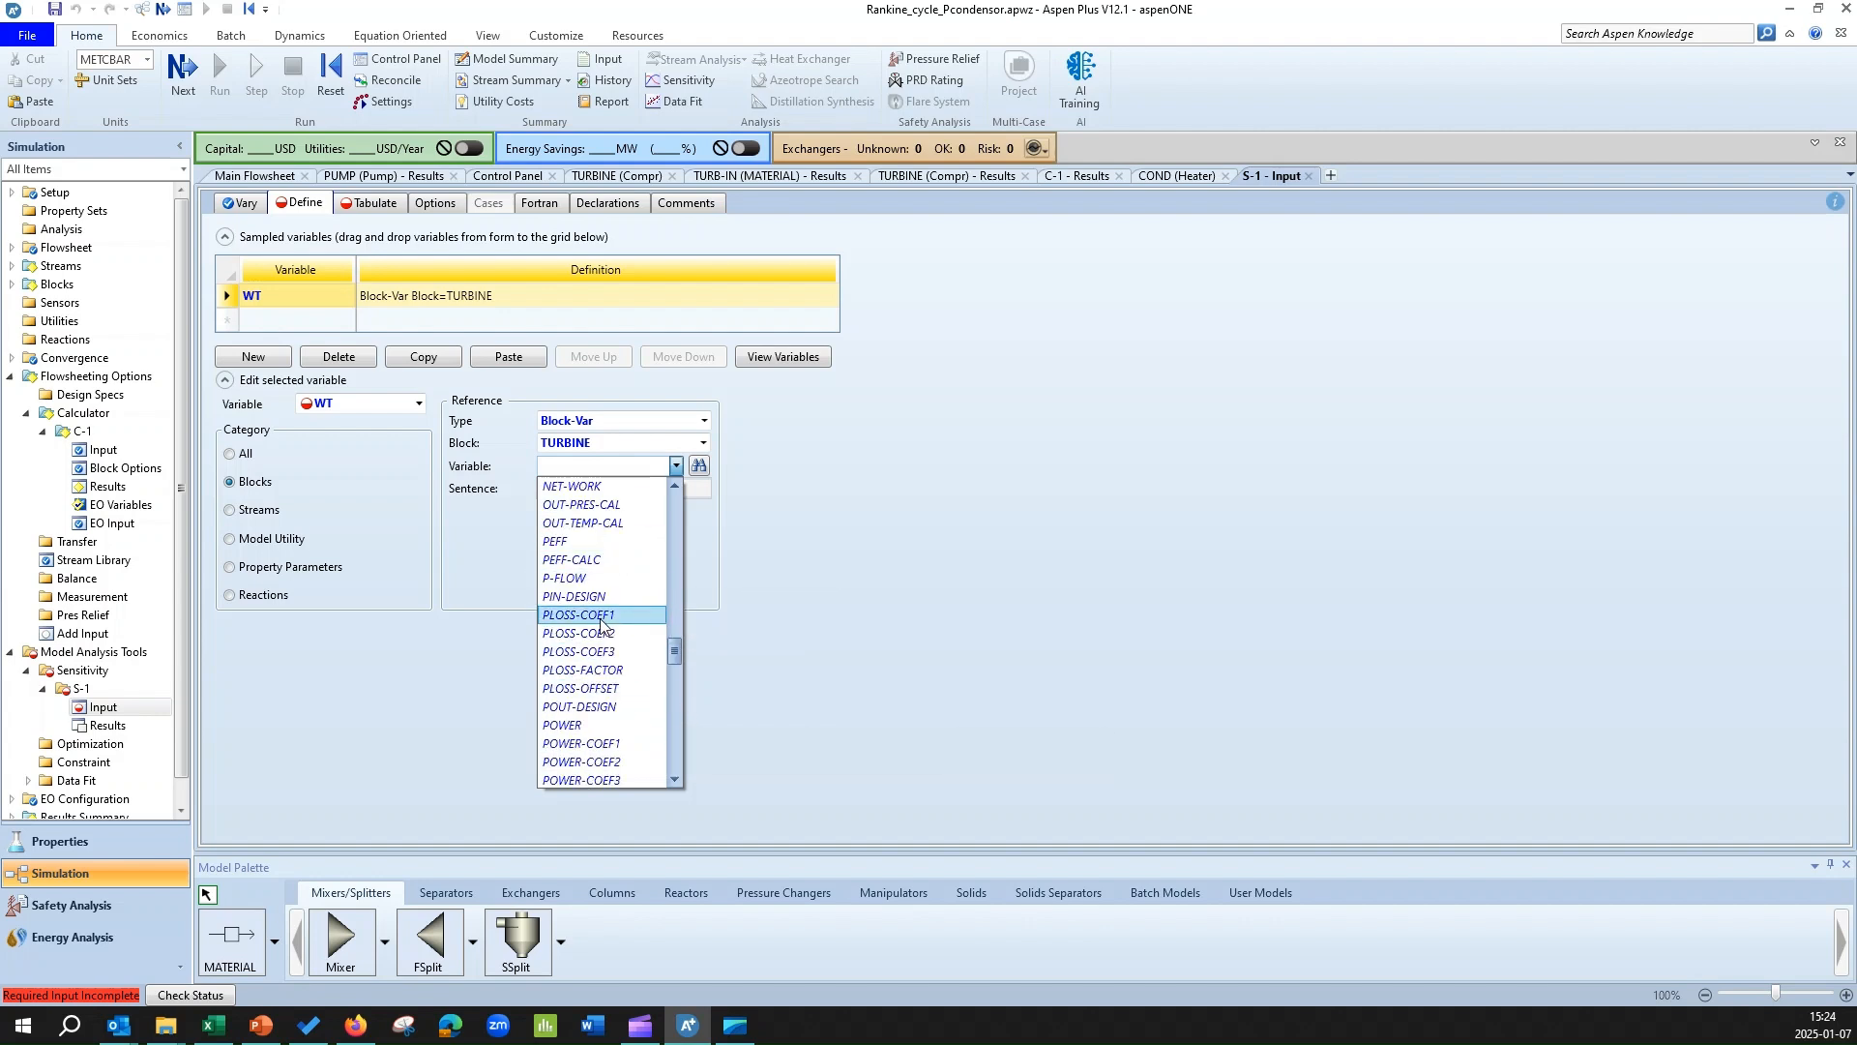
{"action": "left_click", "coordinate": [574, 727]}
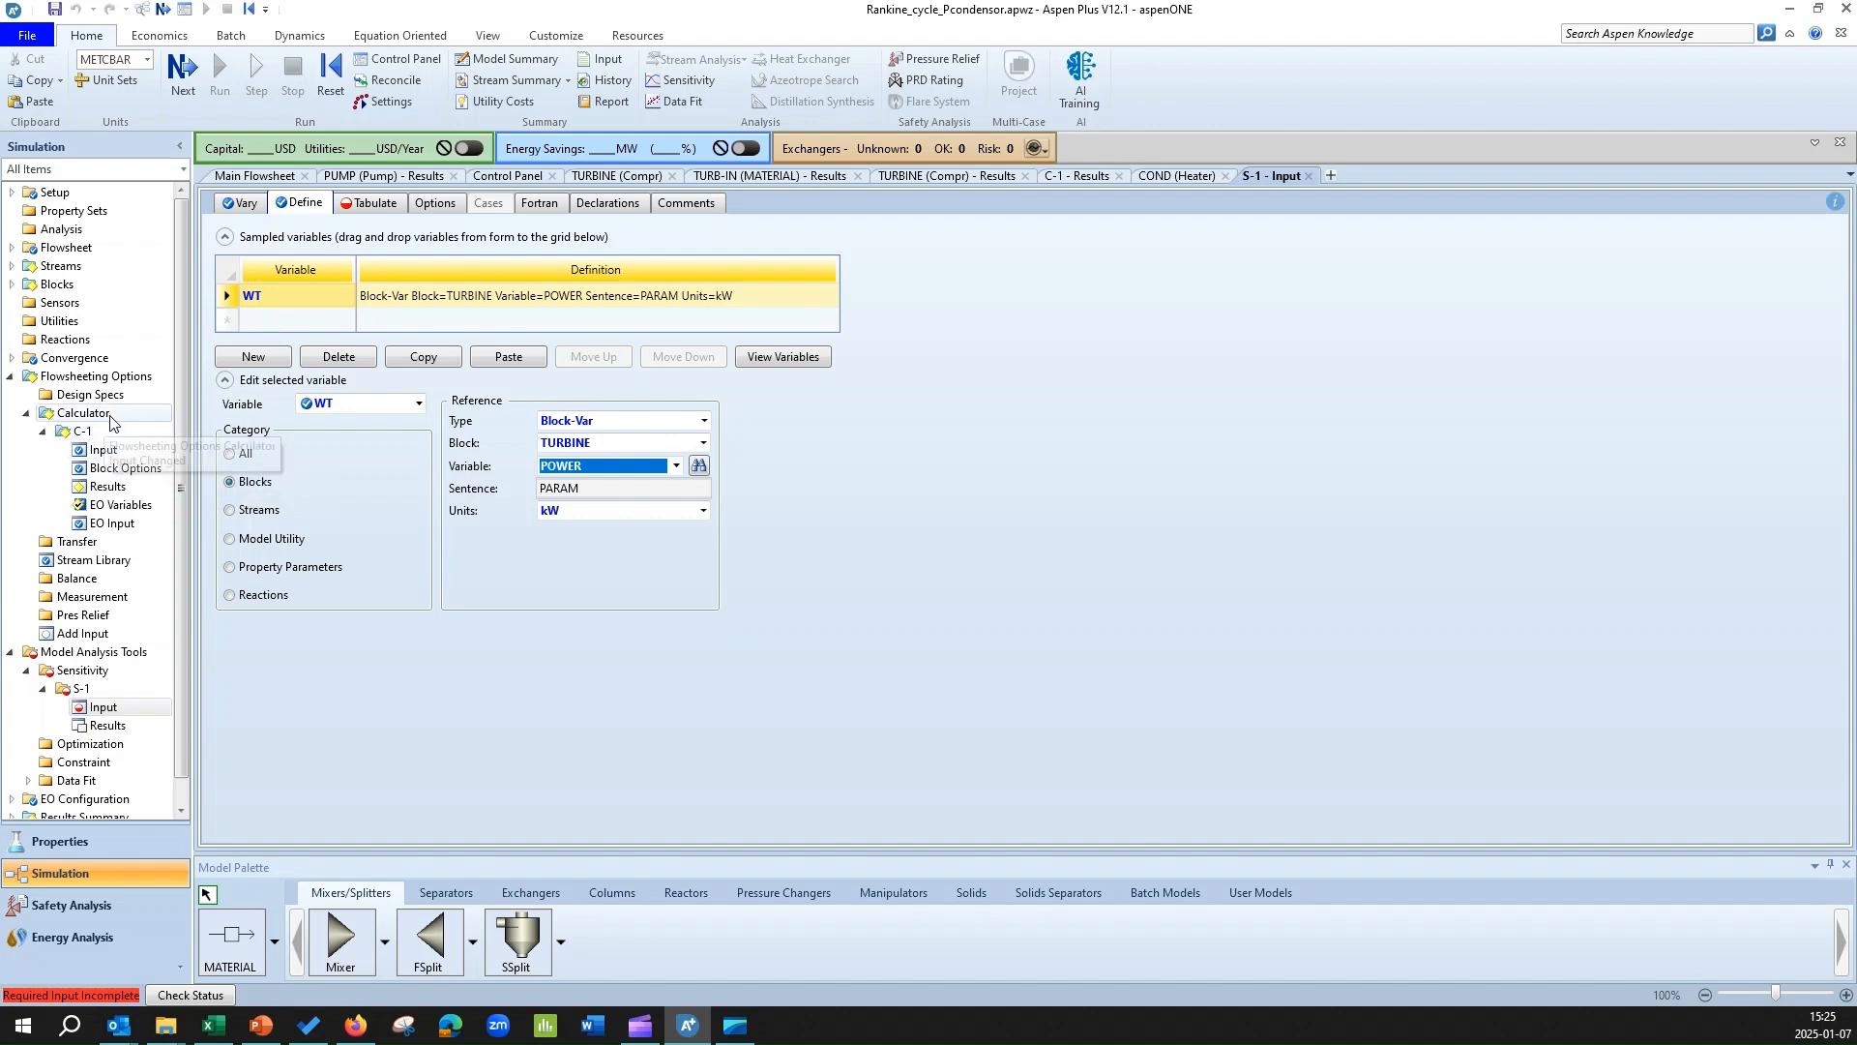
Copy the WP and QIN variable definitions from calculator C-1 into the sampled variables of sensitivity analysis S-1.
{"action": "left_click", "coordinate": [111, 448]}
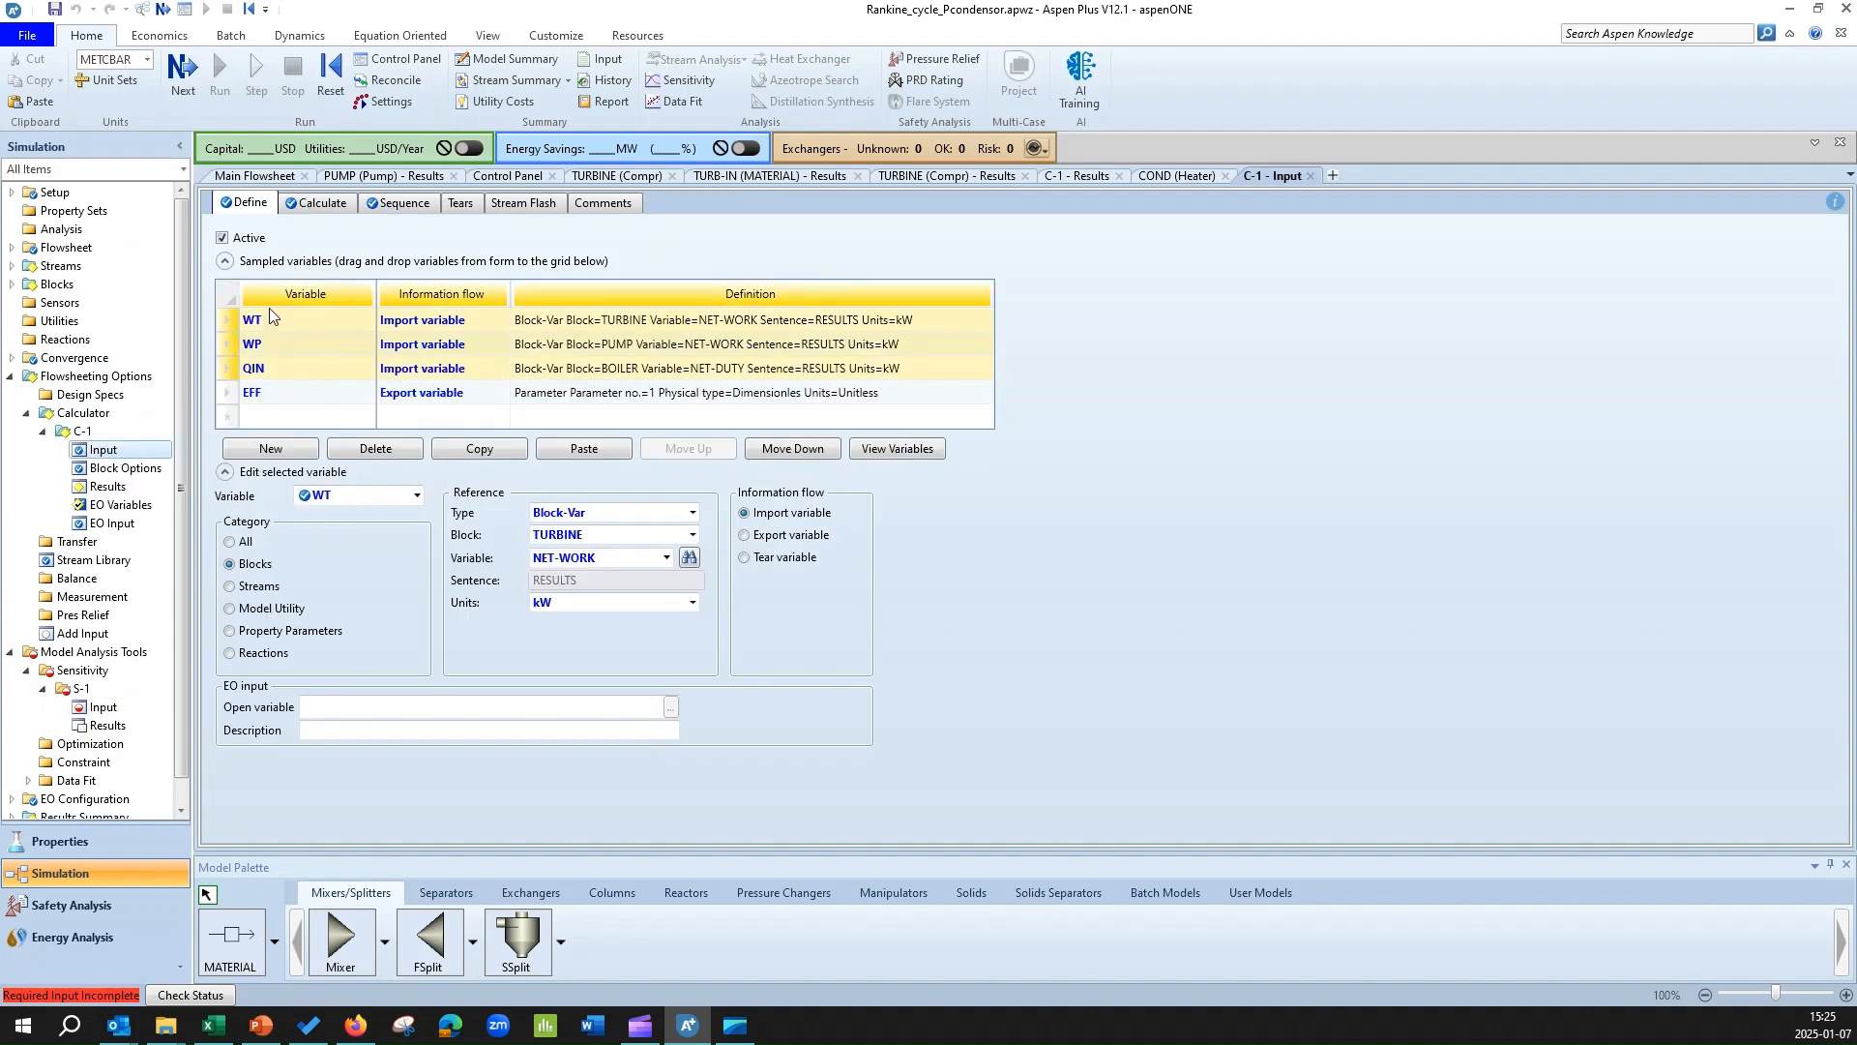
{"action": "left_click", "coordinate": [232, 322]}
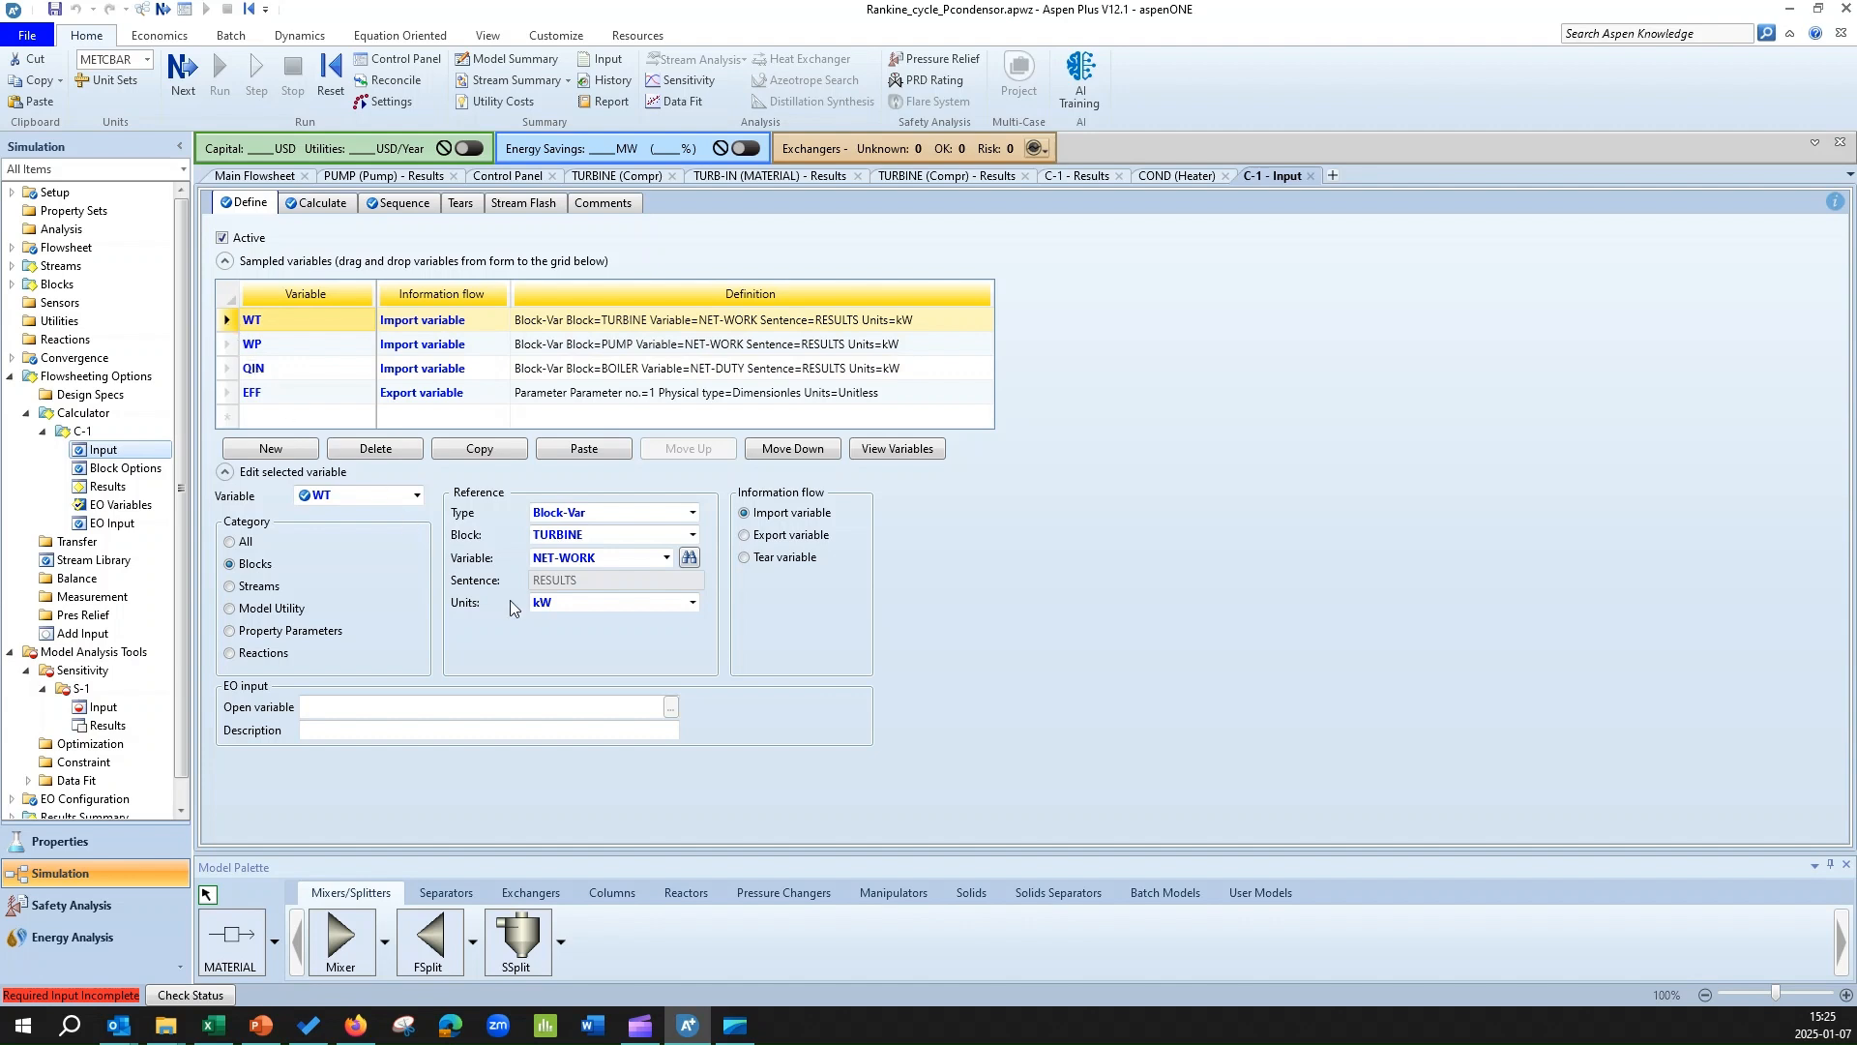
{"action": "left_click", "coordinate": [227, 345]}
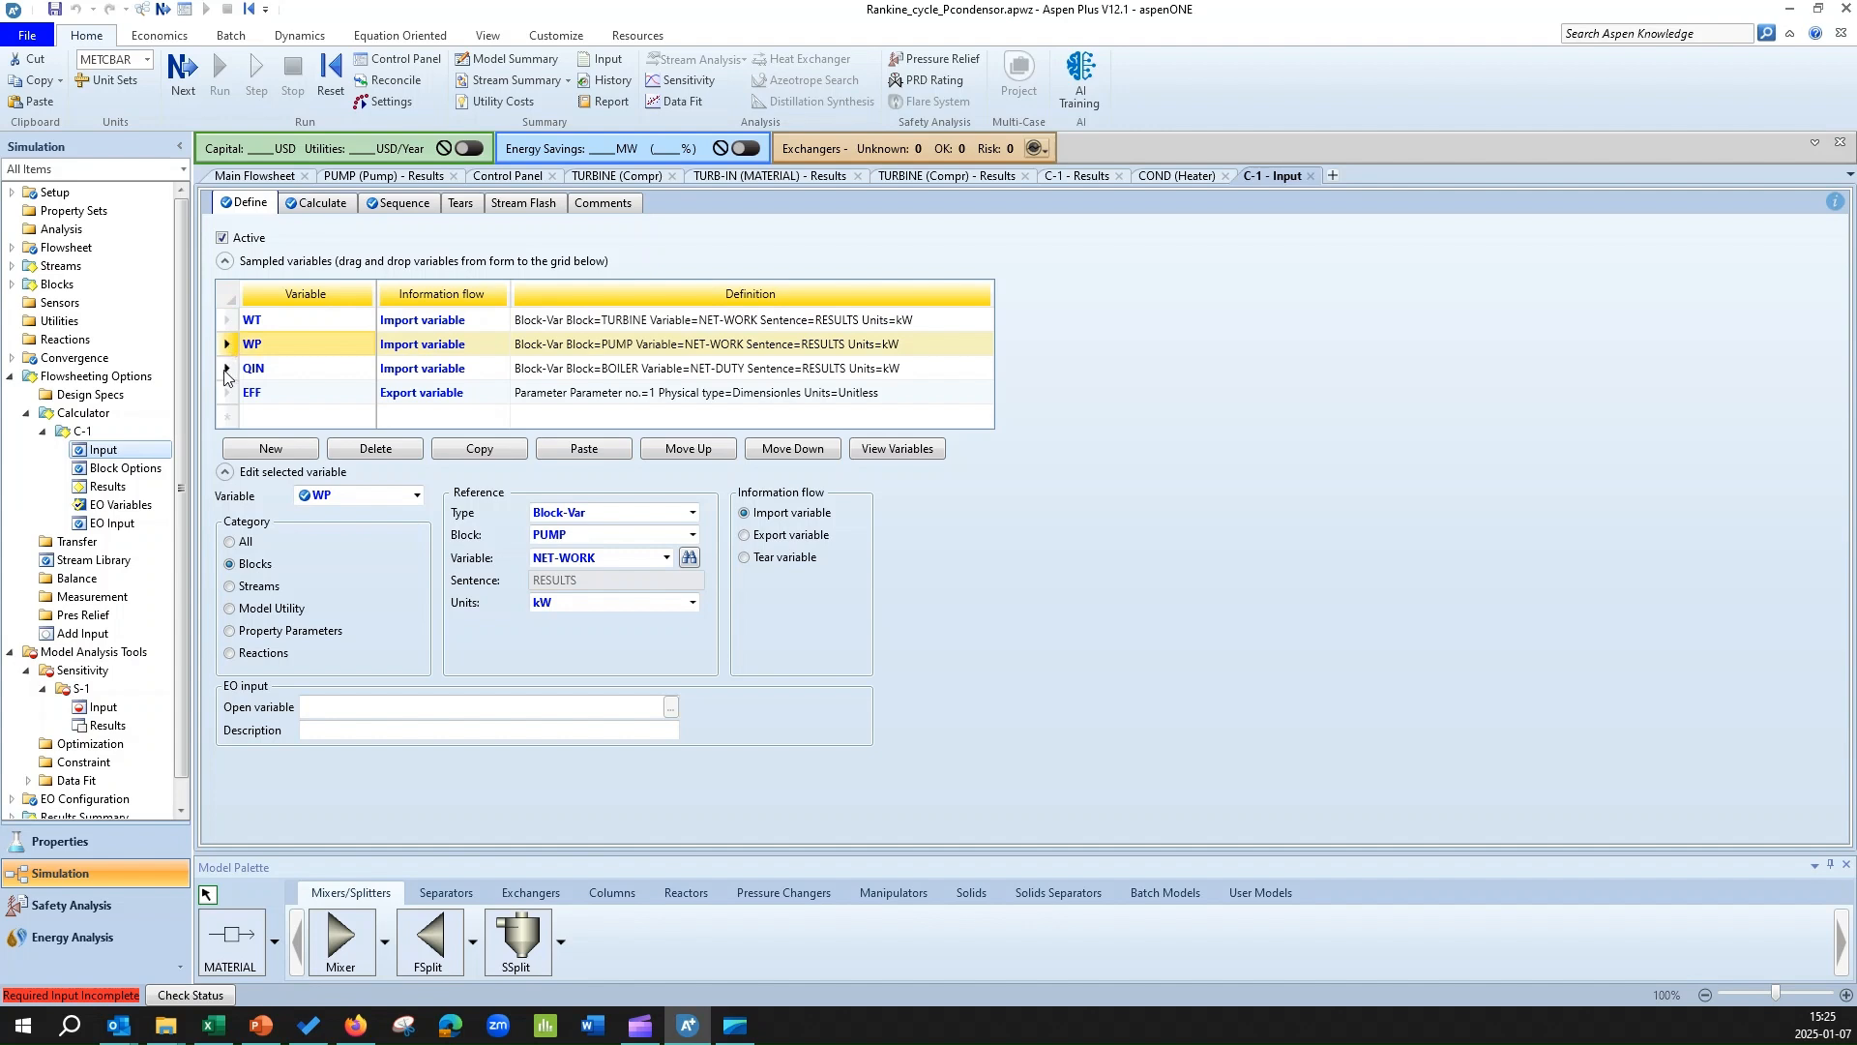
{"action": "left_click", "coordinate": [224, 369], "text": "shift"}
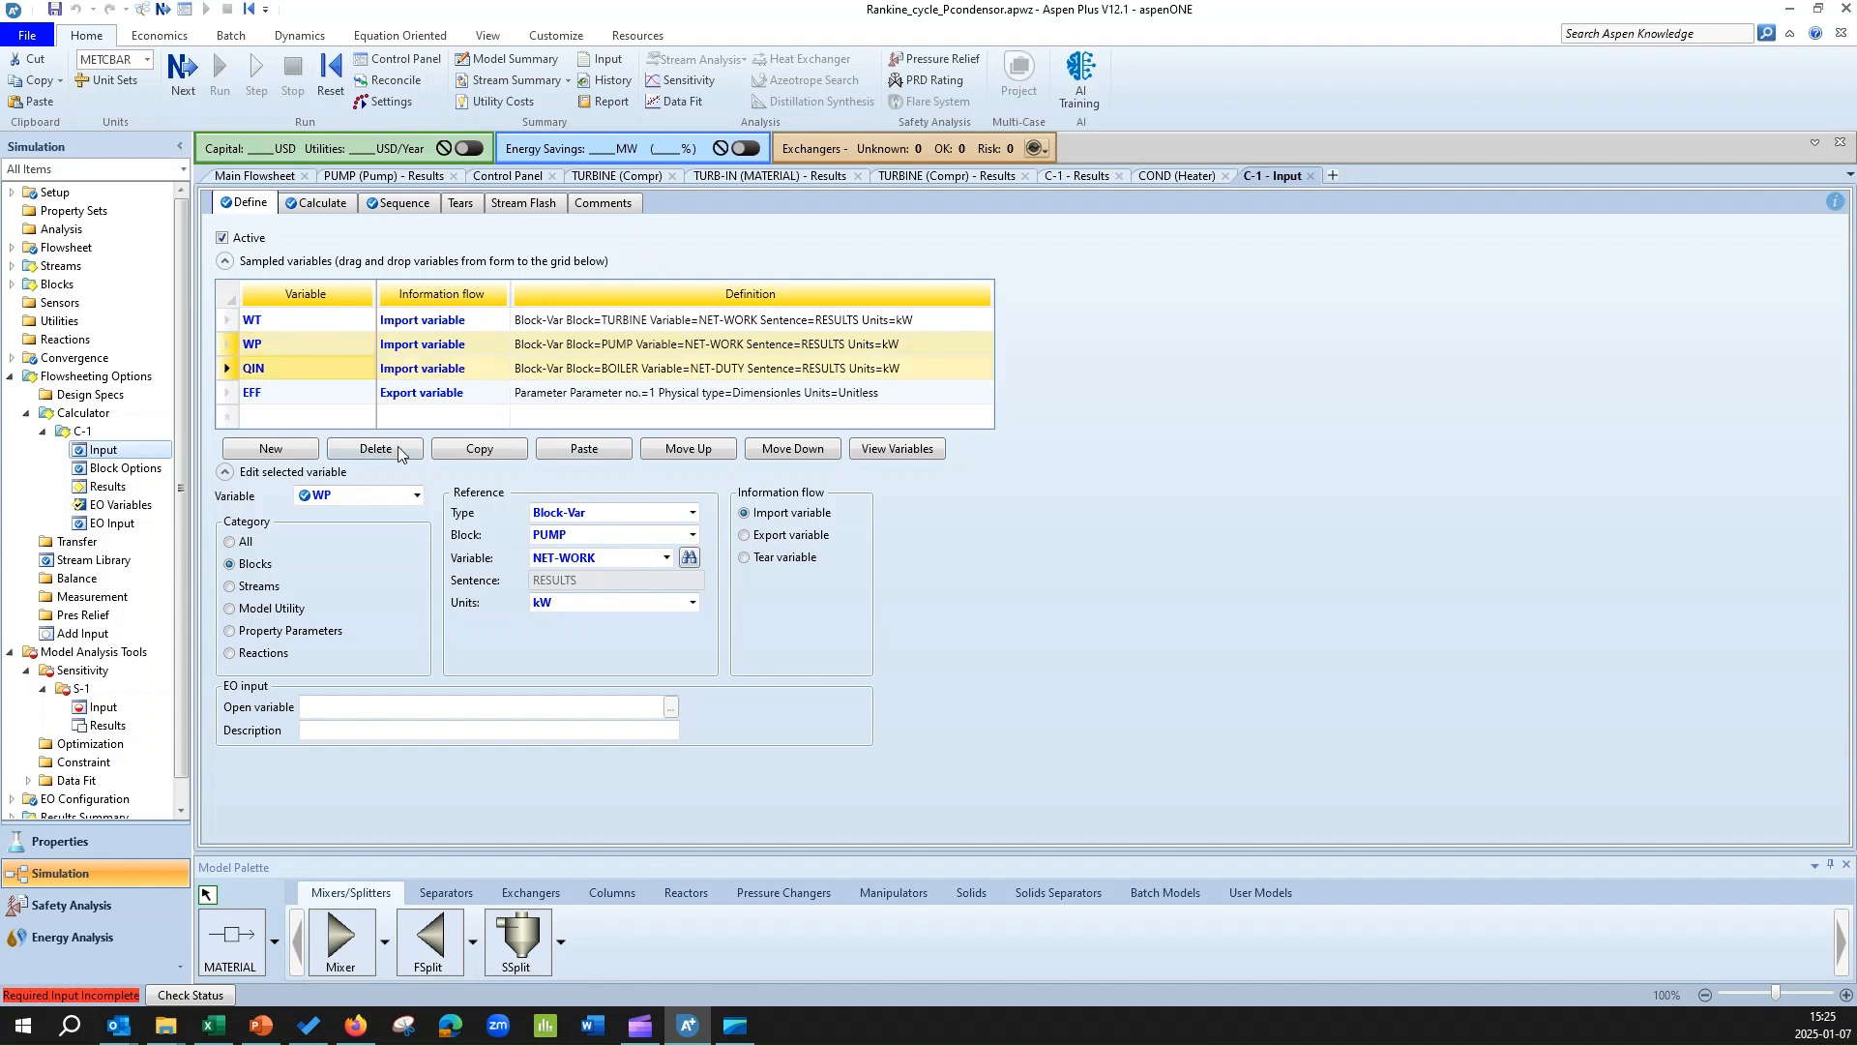
{"action": "left_click", "coordinate": [473, 450]}
{"action": "left_click", "coordinate": [104, 707]}
{"action": "left_click", "coordinate": [302, 203]}
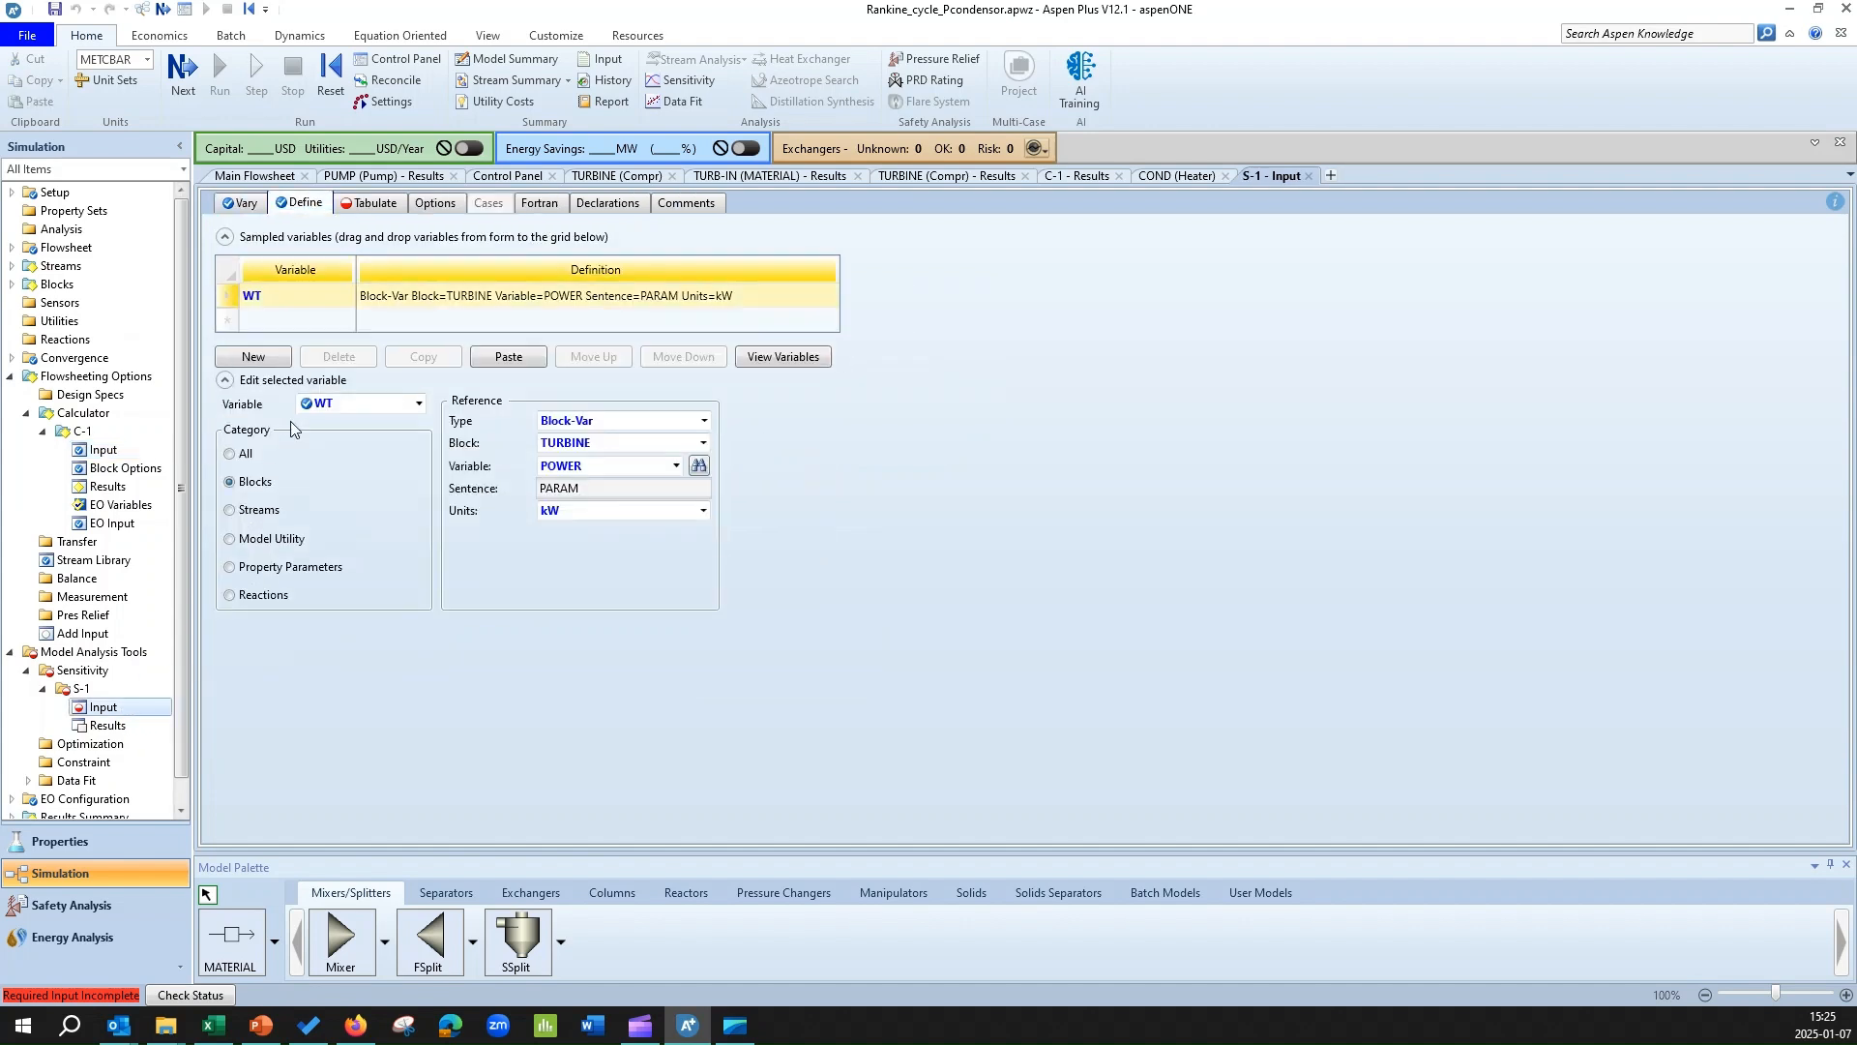
{"action": "left_click", "coordinate": [501, 358]}
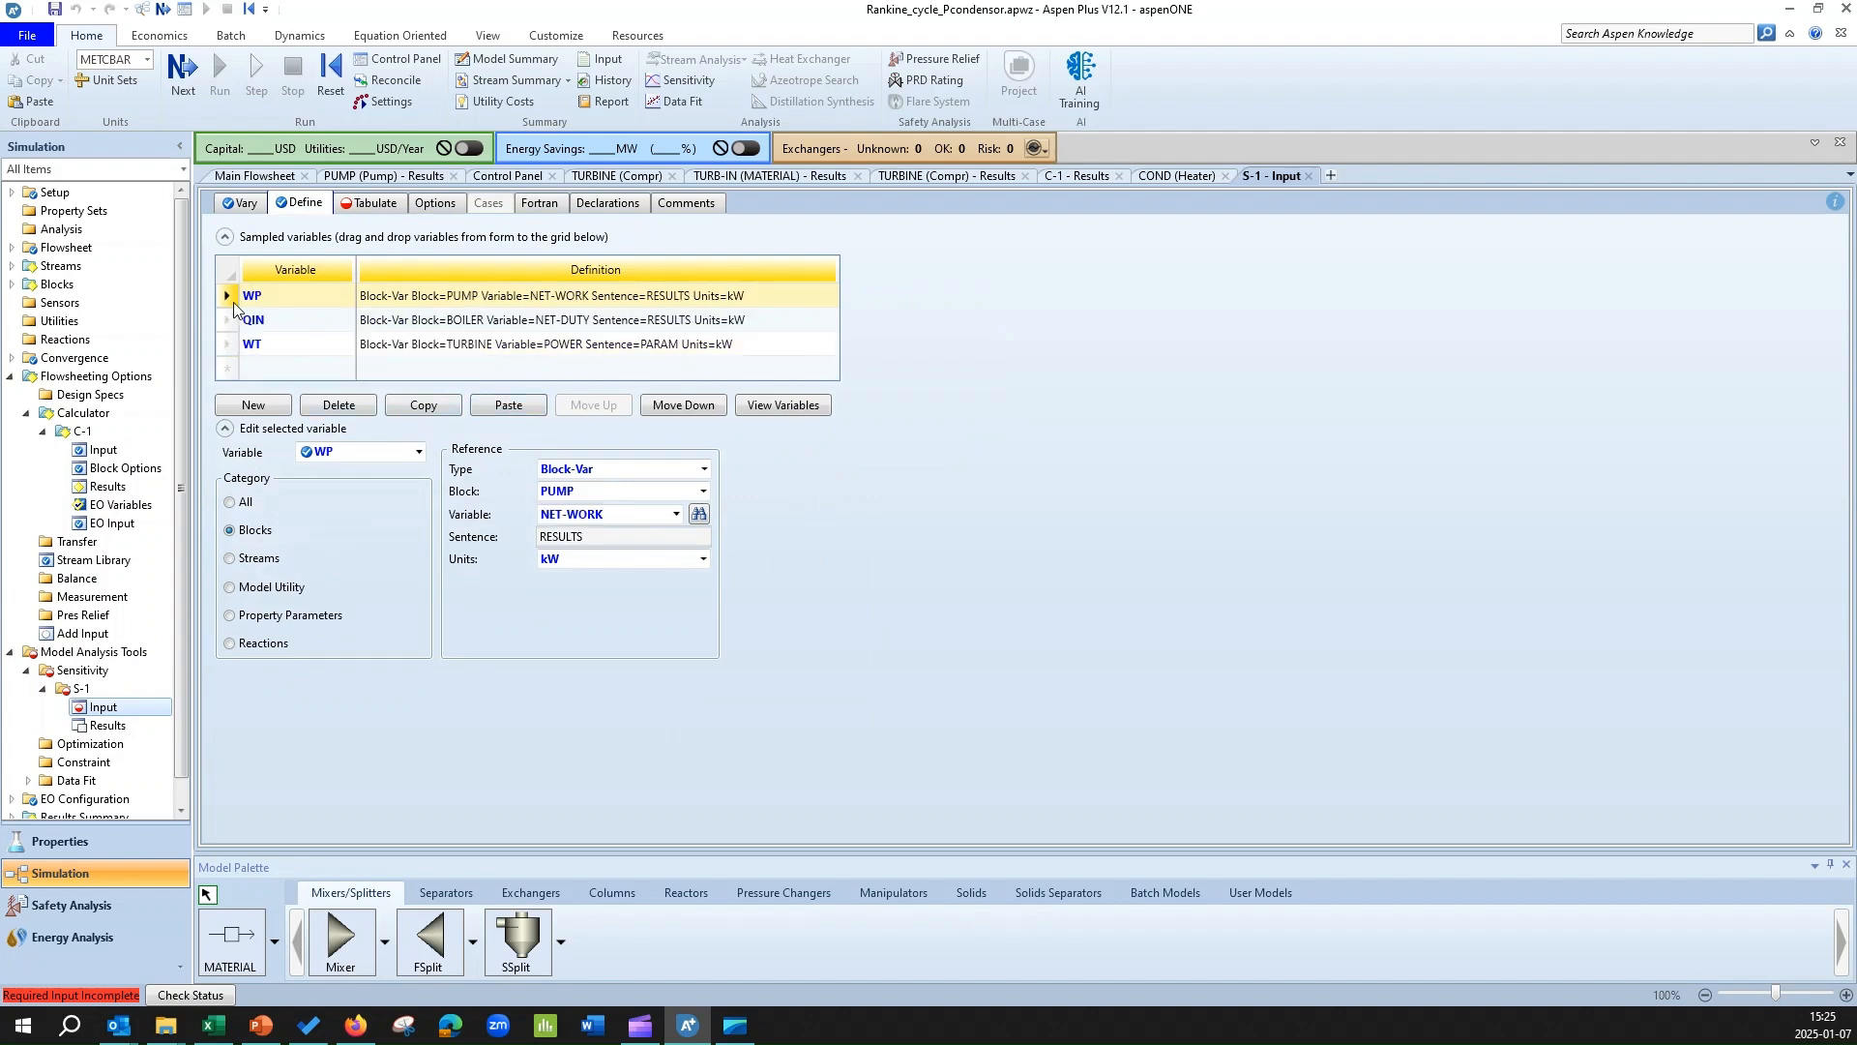
Check the sampled variable definitions in S-1 and set WT's turbine variable to NET-WORK.
{"action": "left_click", "coordinate": [226, 294]}
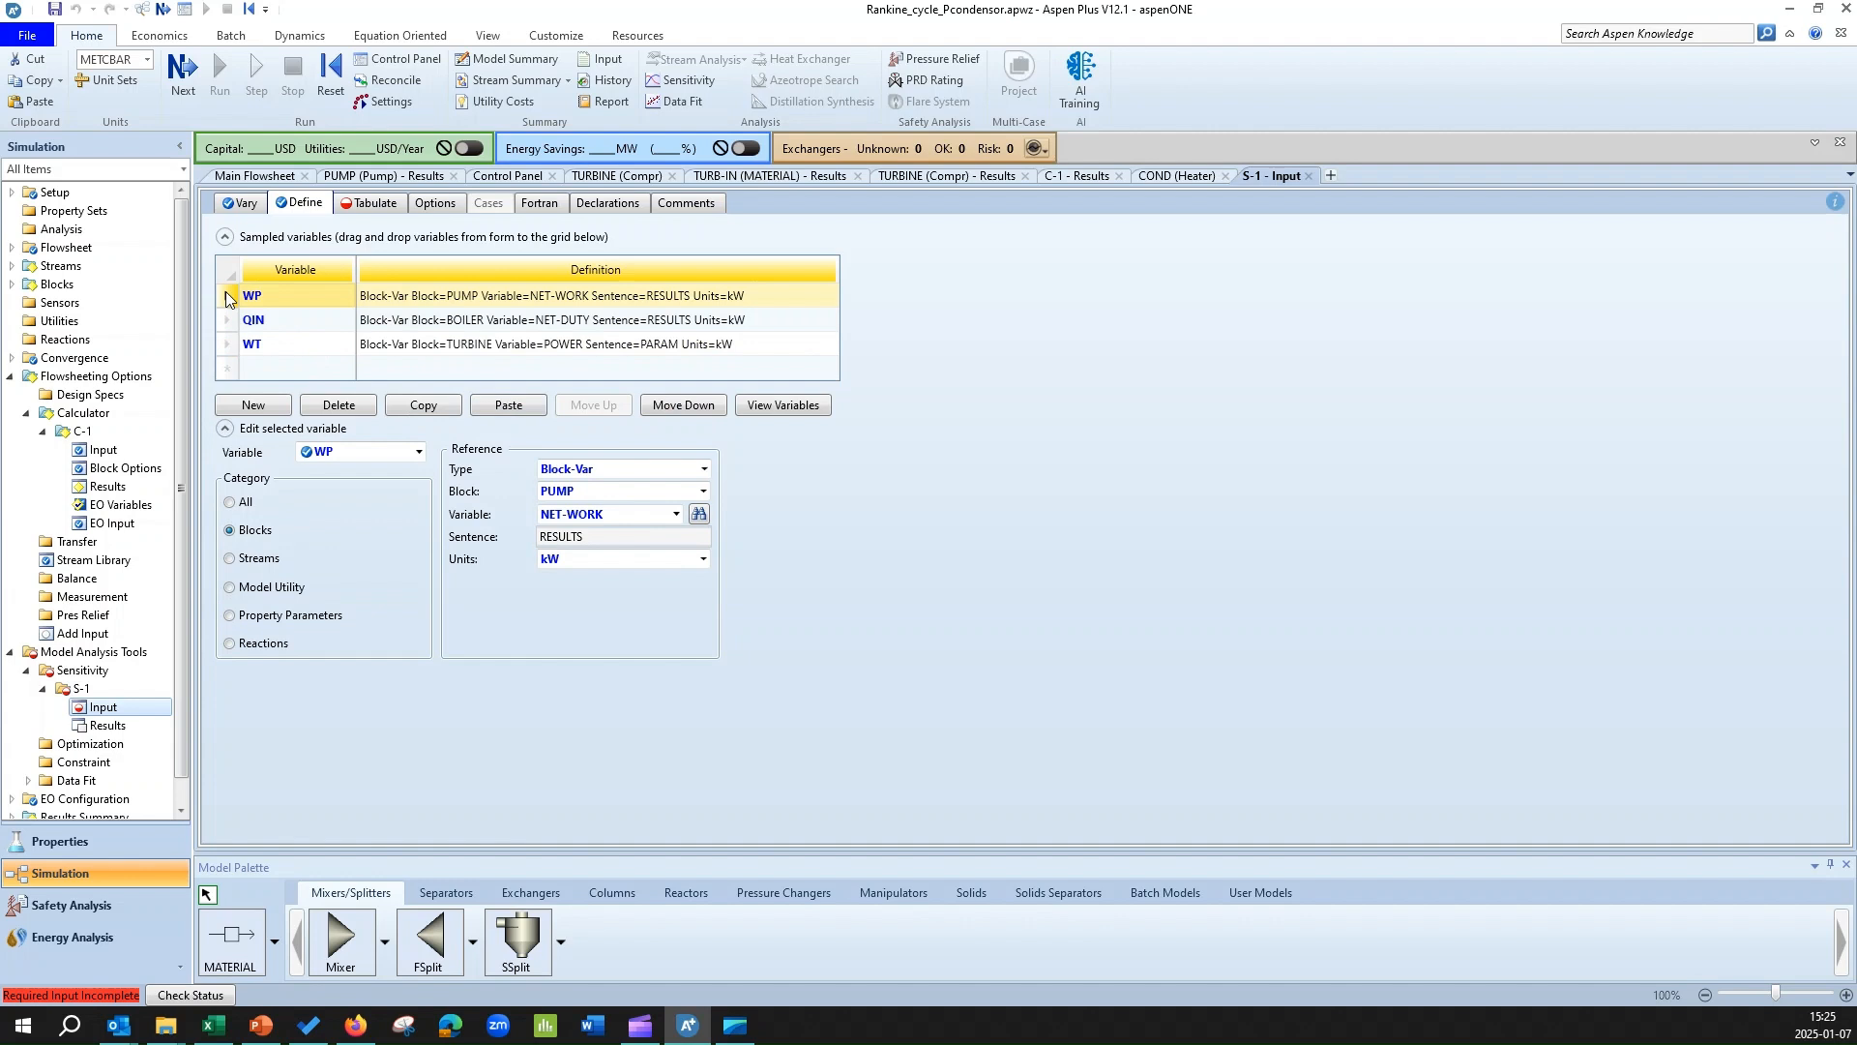
{"action": "left_click", "coordinate": [228, 344]}
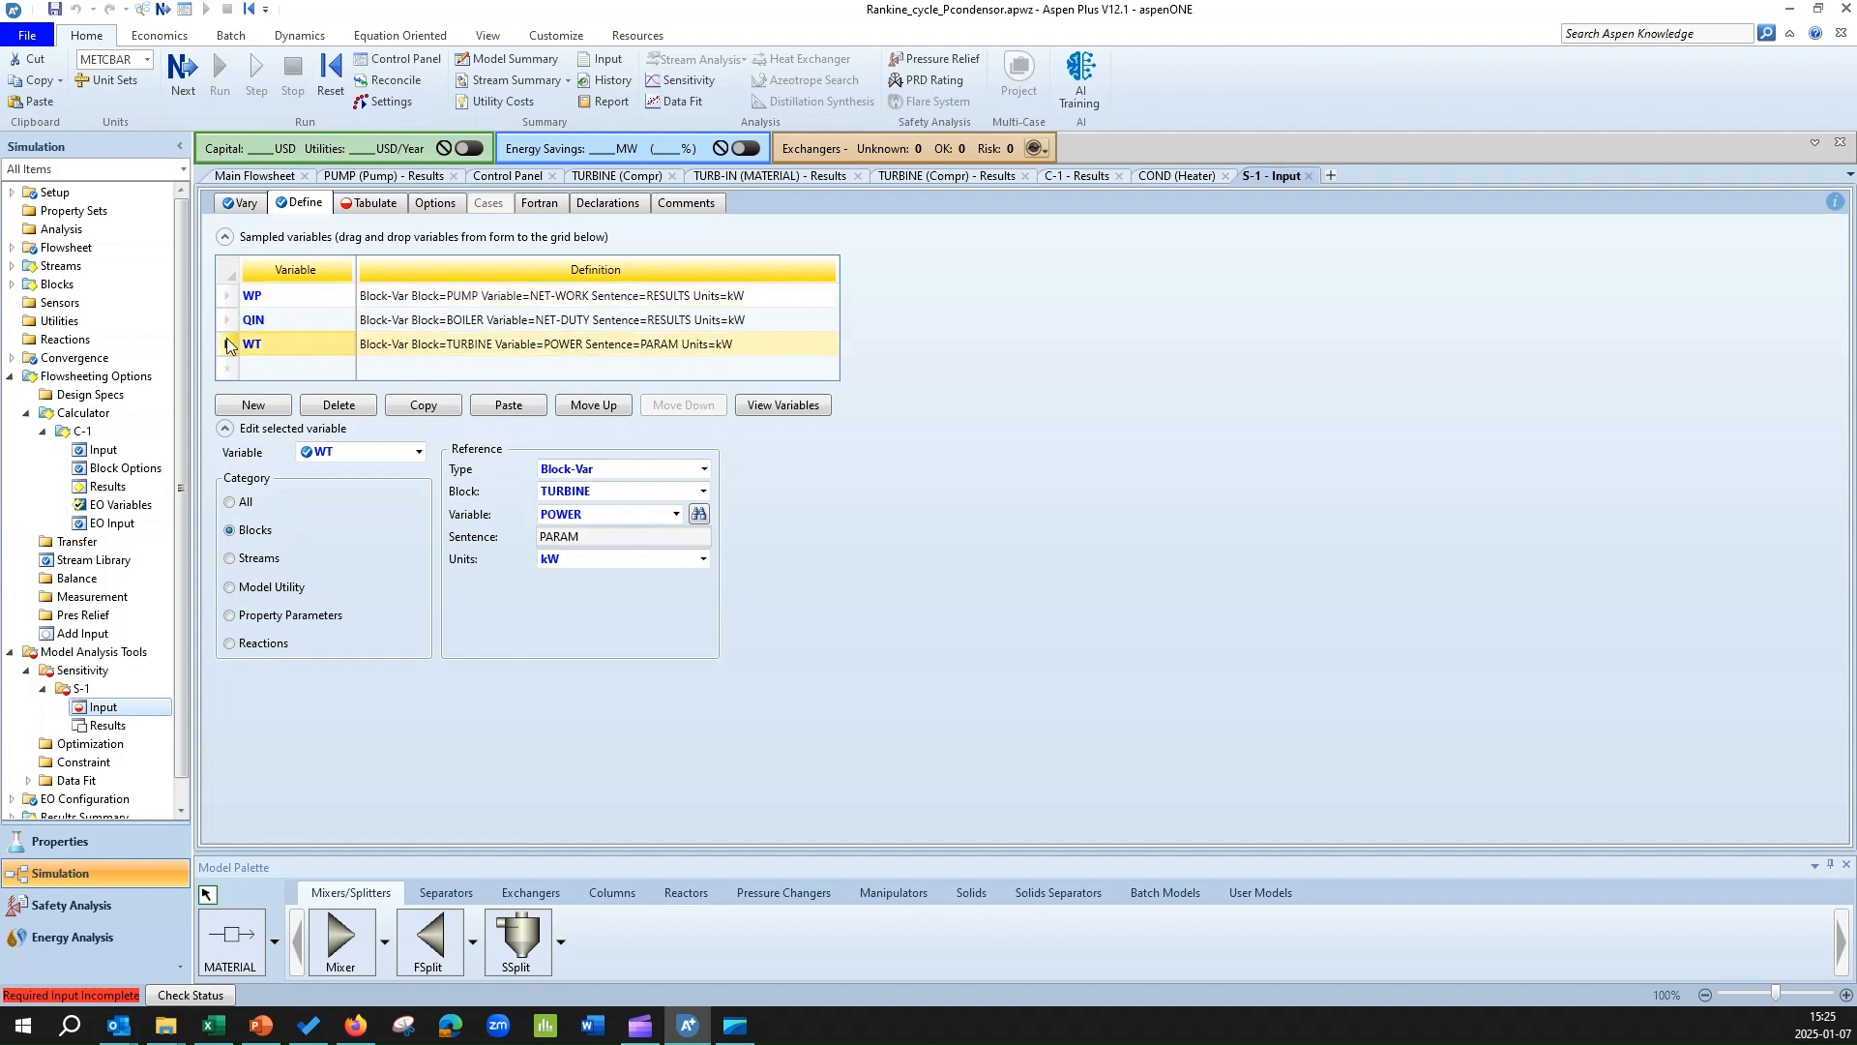
{"action": "left_click", "coordinate": [227, 295]}
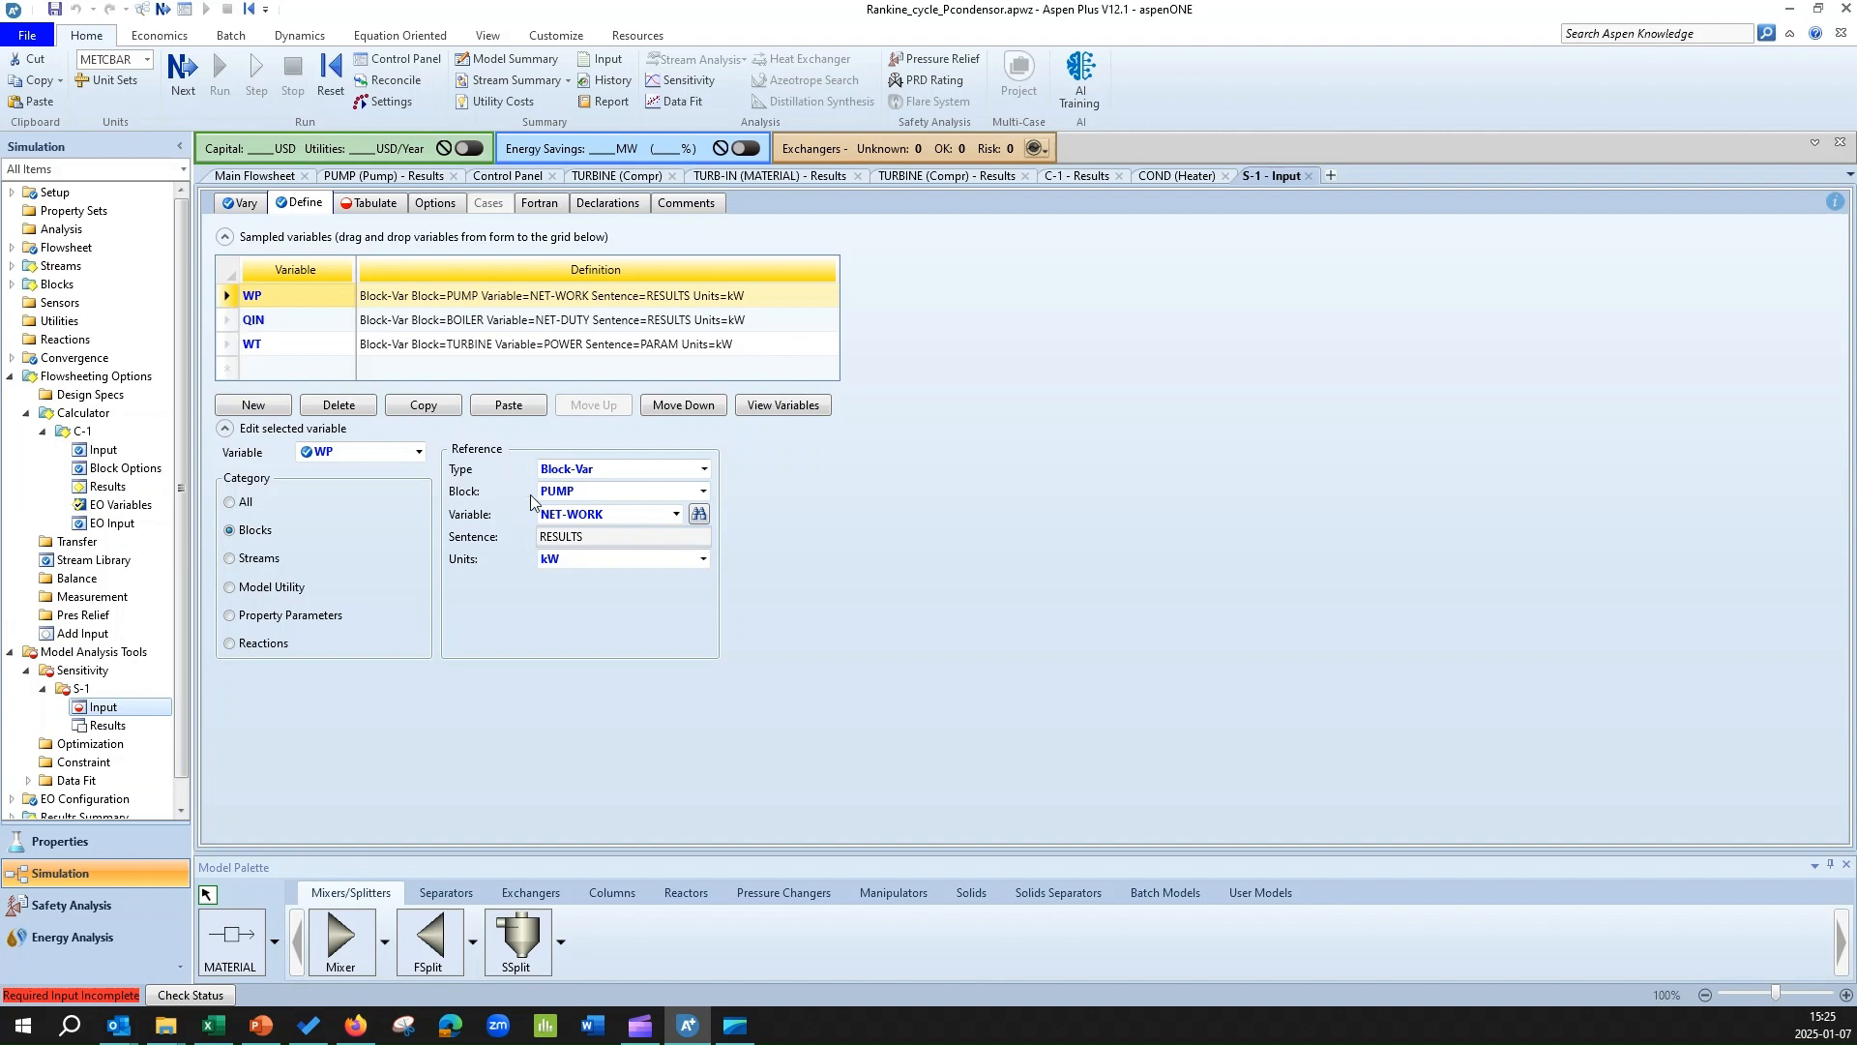
{"action": "left_click", "coordinate": [228, 321]}
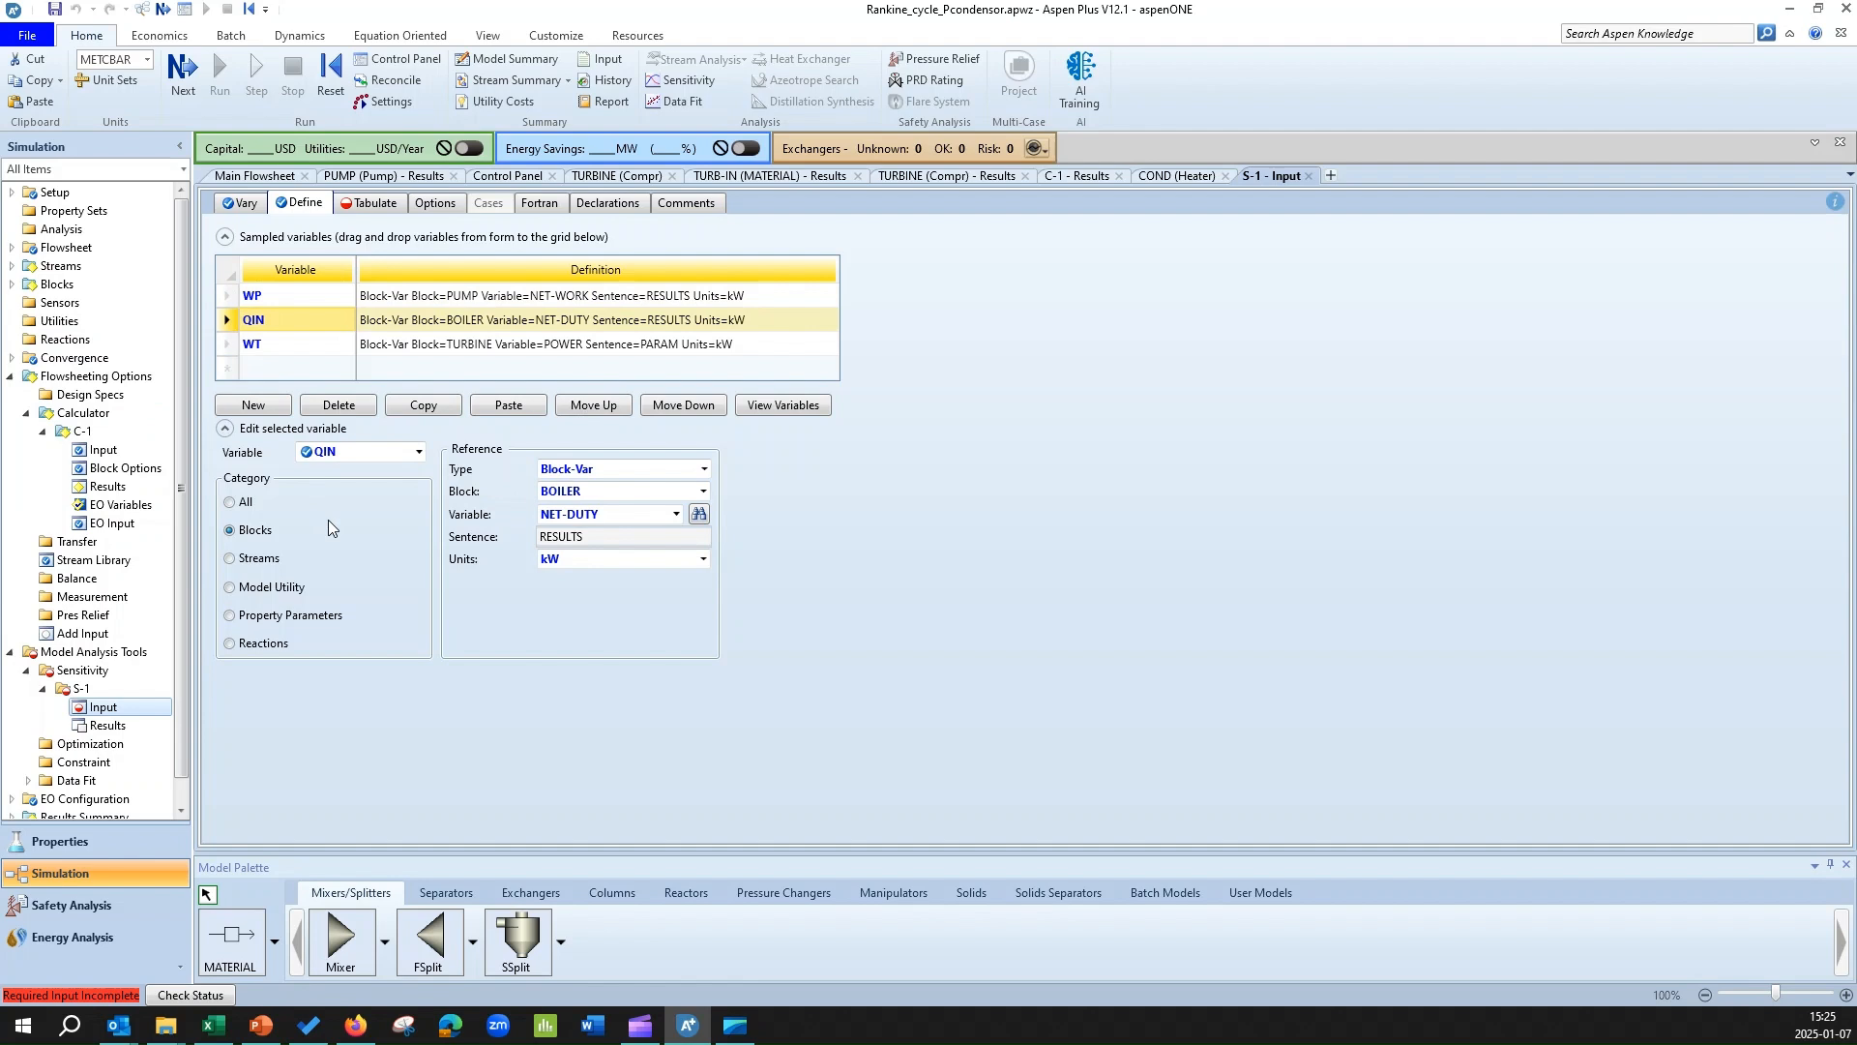
{"action": "left_click", "coordinate": [226, 345]}
{"action": "left_click", "coordinate": [677, 514]}
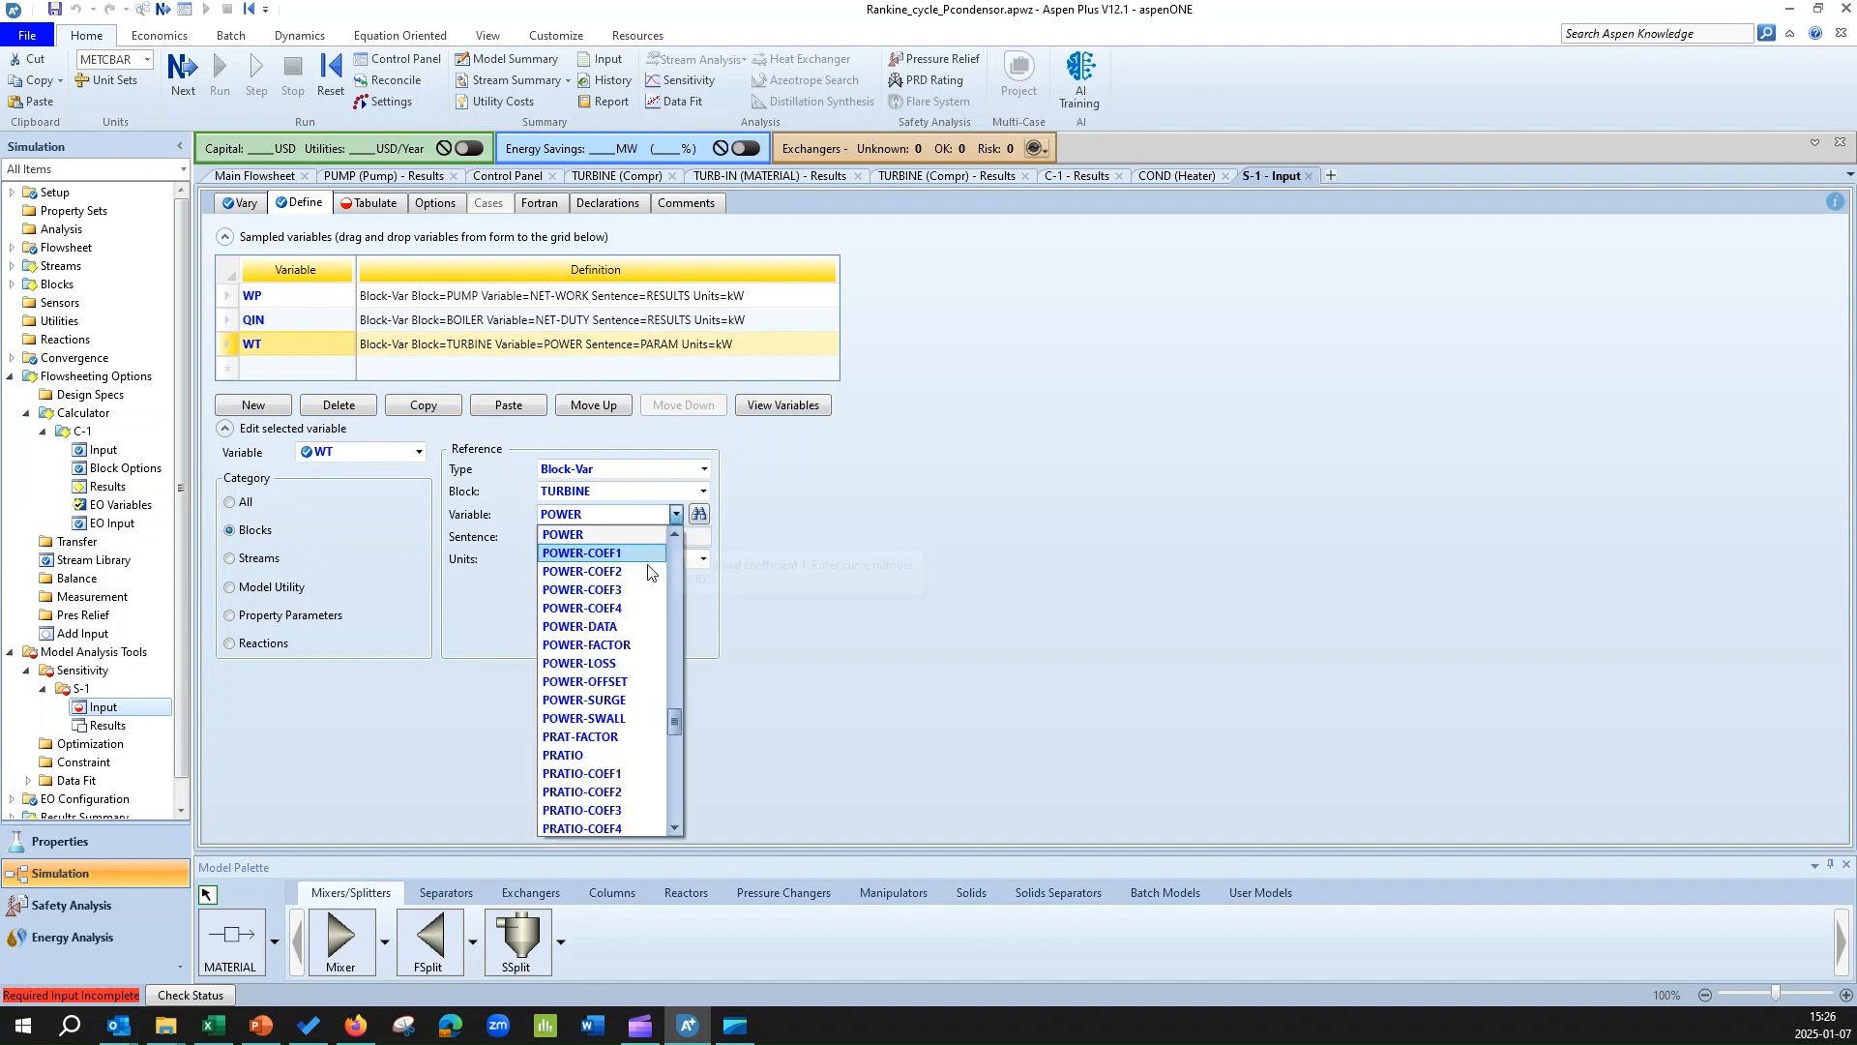
{"action": "scroll", "coordinate": [655, 710], "scroll_direction": "up", "scroll_amount": 9}
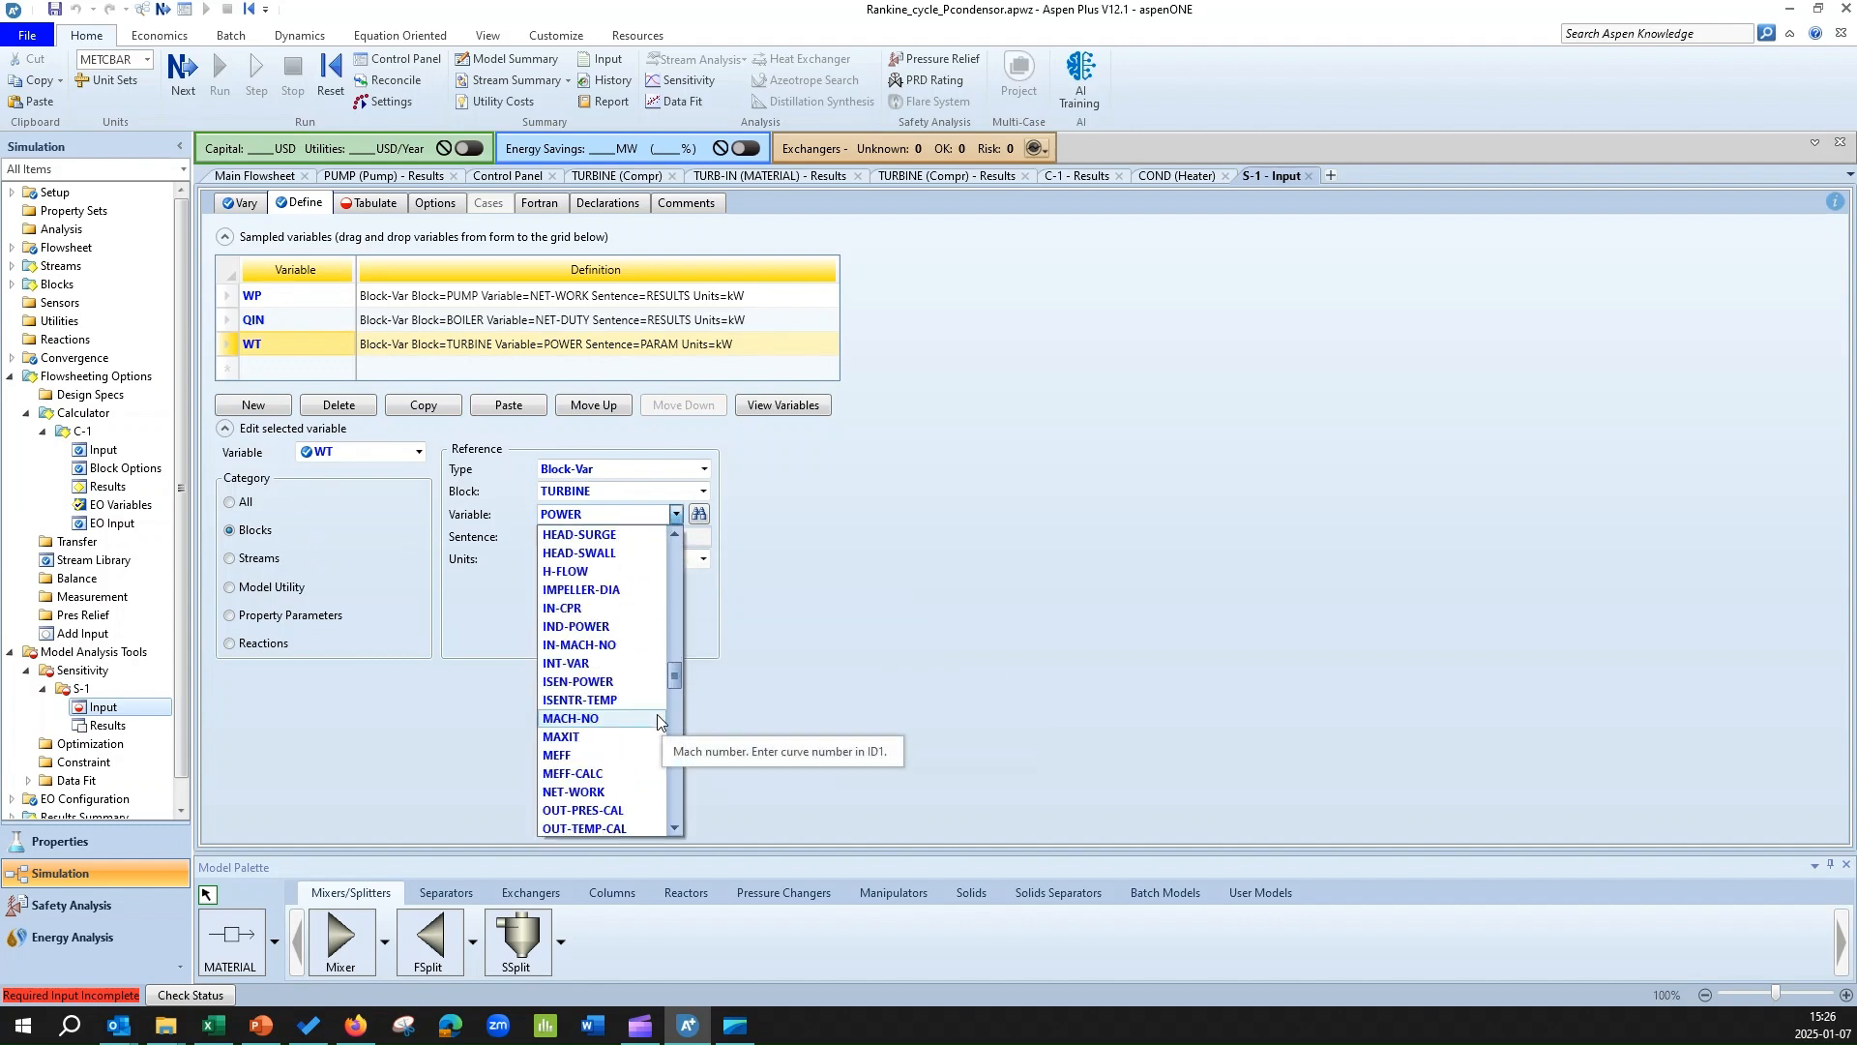
{"action": "scroll", "coordinate": [646, 712], "scroll_direction": "down", "scroll_amount": 1}
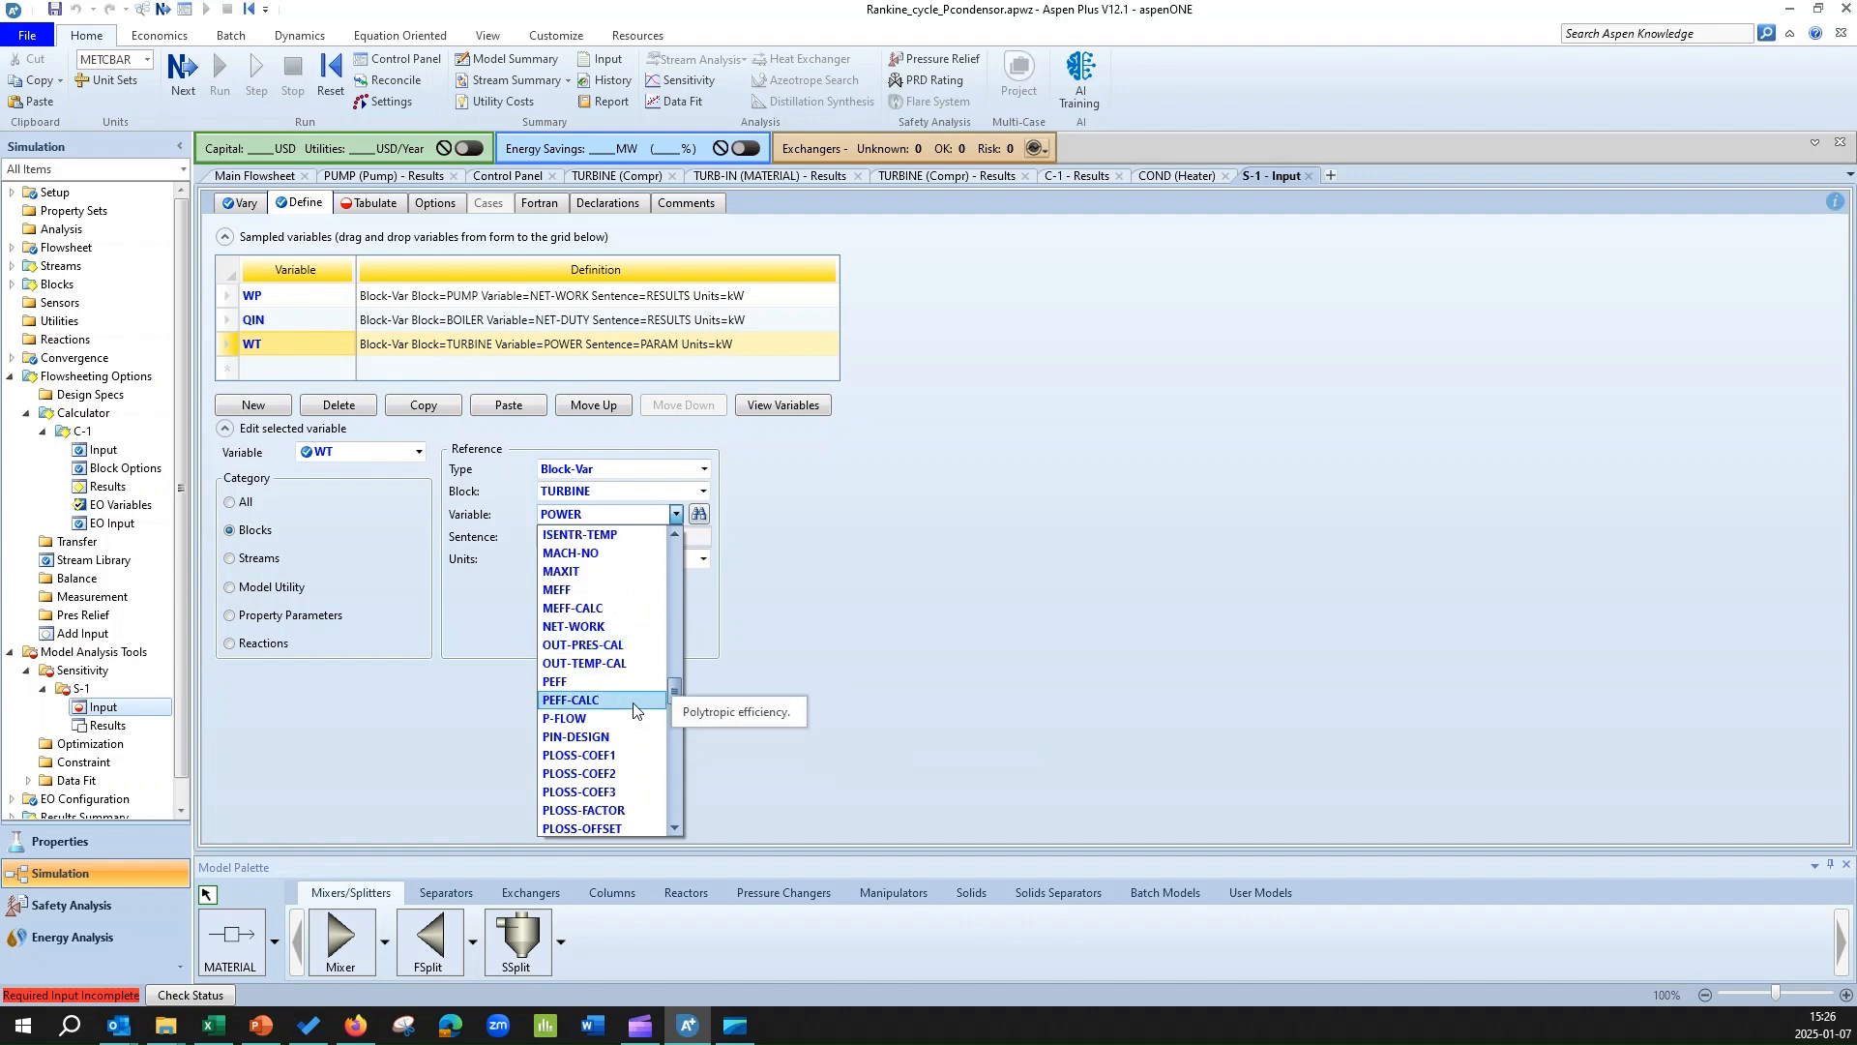
{"action": "scroll", "coordinate": [635, 711], "scroll_direction": "up", "scroll_amount": 5}
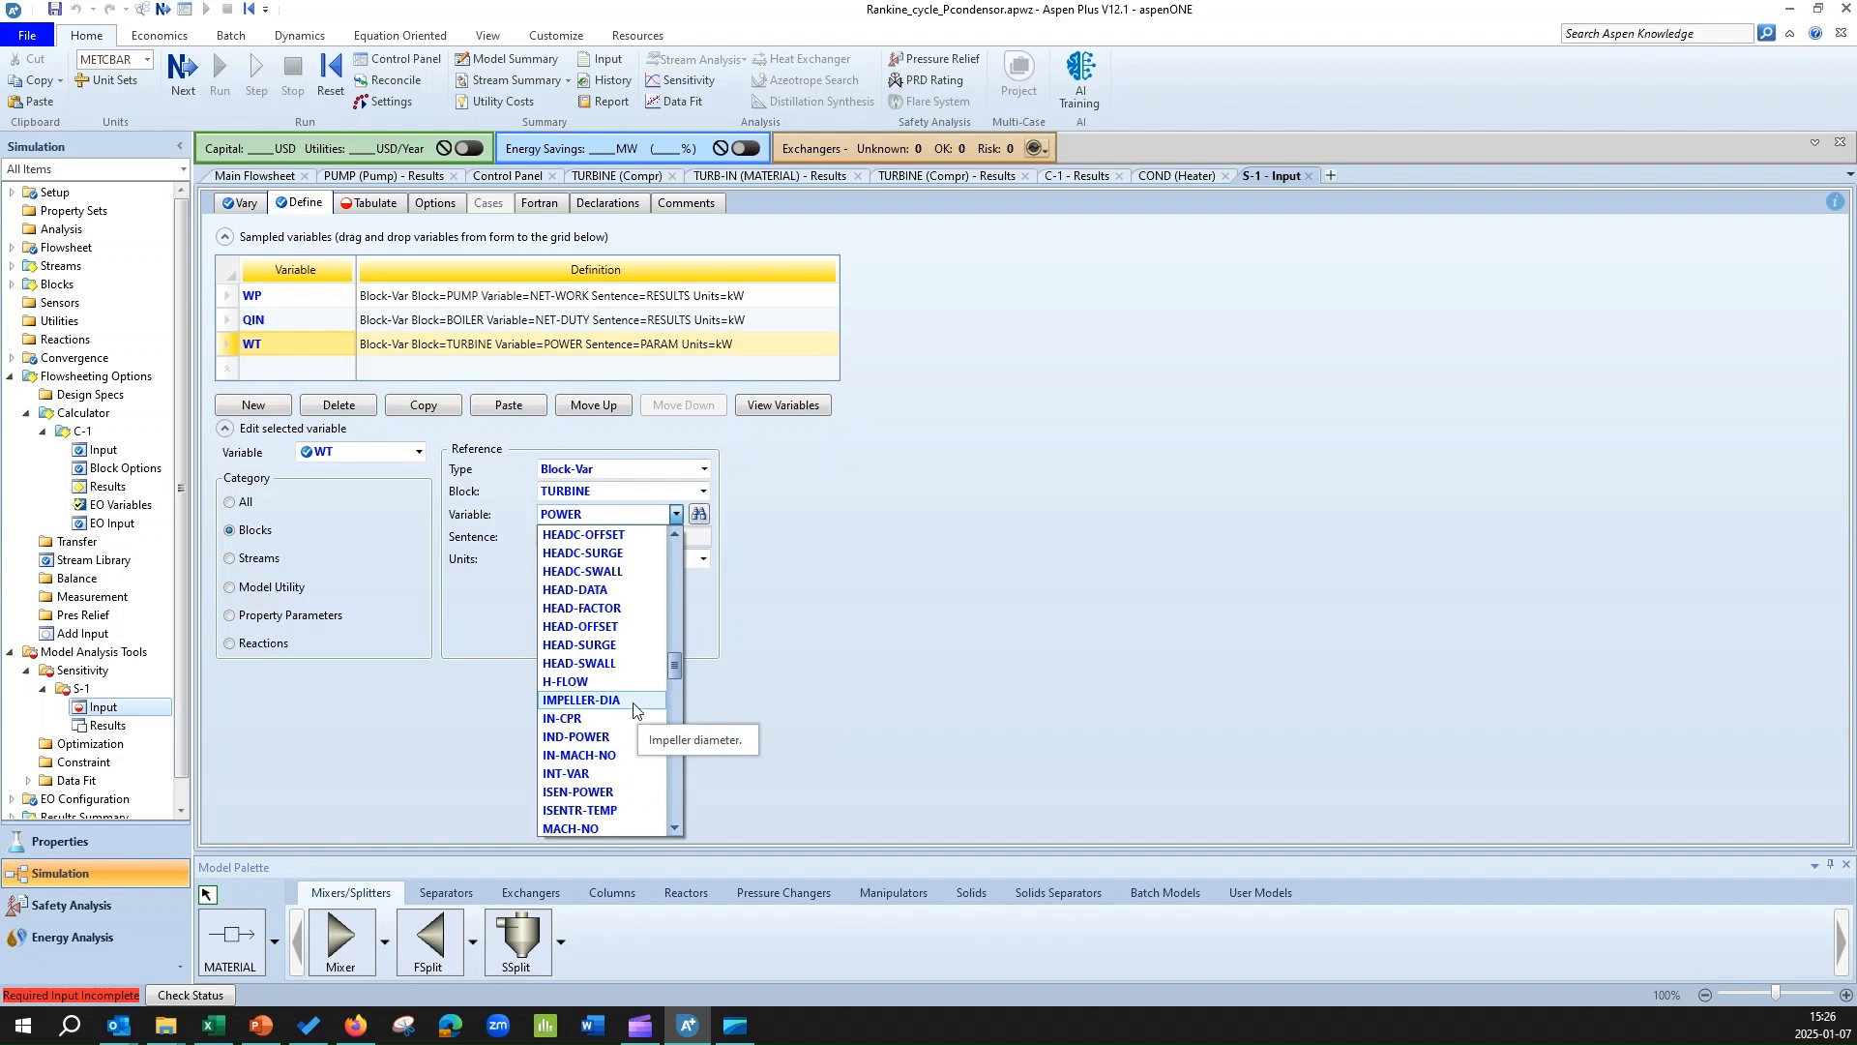
{"action": "key", "text": "n"}
{"action": "scroll", "coordinate": [634, 711], "scroll_direction": "down", "scroll_amount": 1}
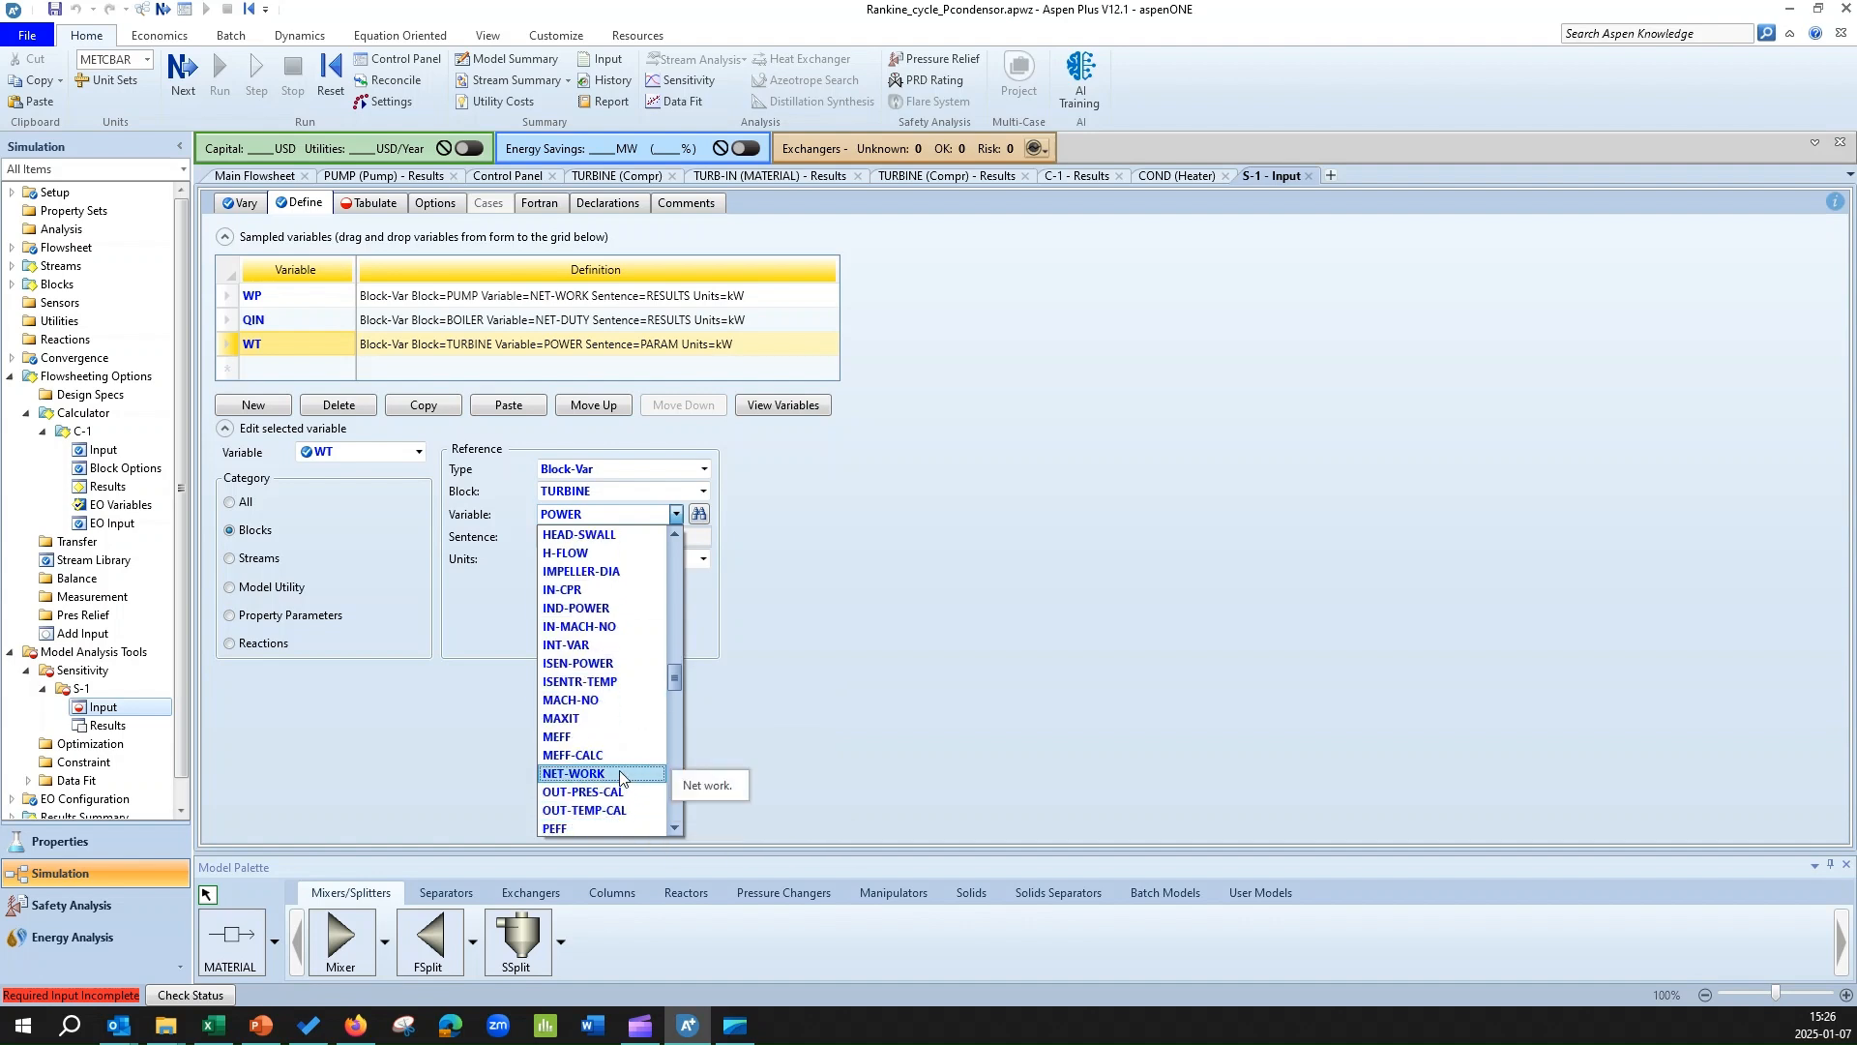
{"action": "left_click", "coordinate": [619, 769]}
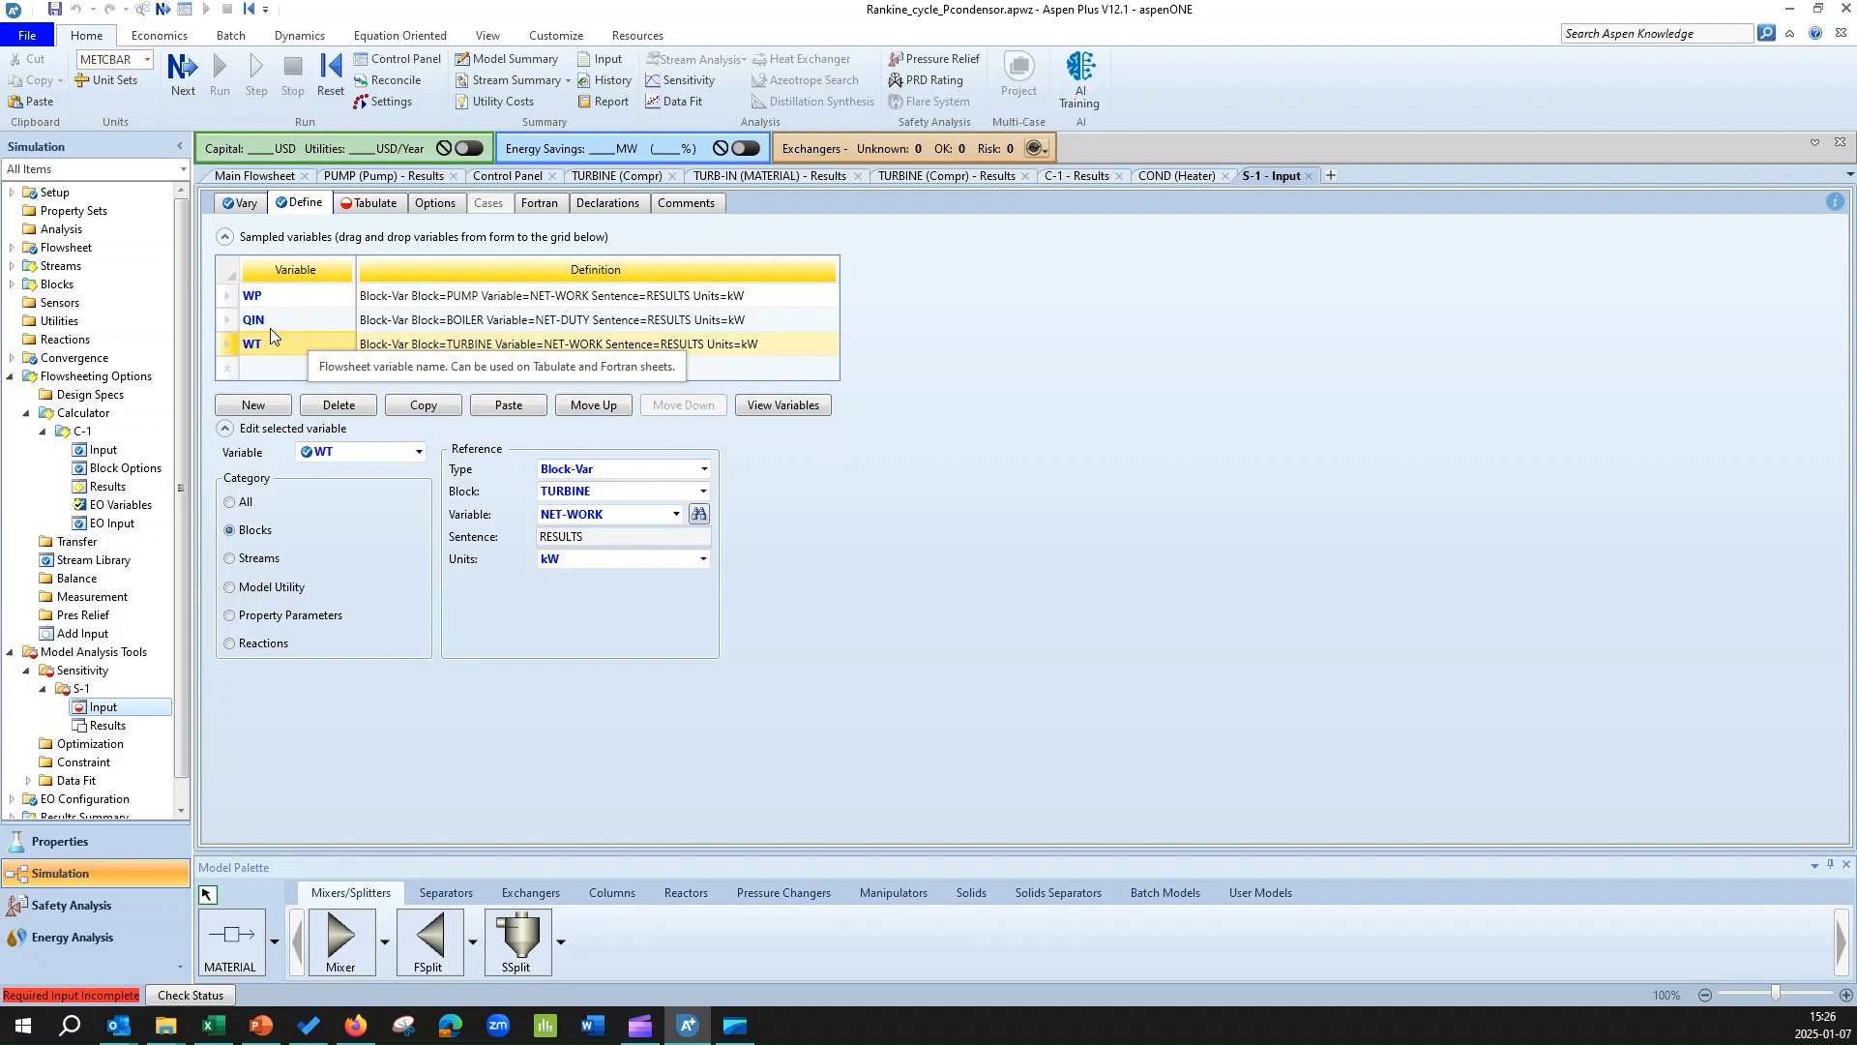
Tabulate the efficiency expression (-WT-WP)*100/QIN in column 1 of sensitivity analysis S-1.
{"action": "left_click", "coordinate": [357, 206]}
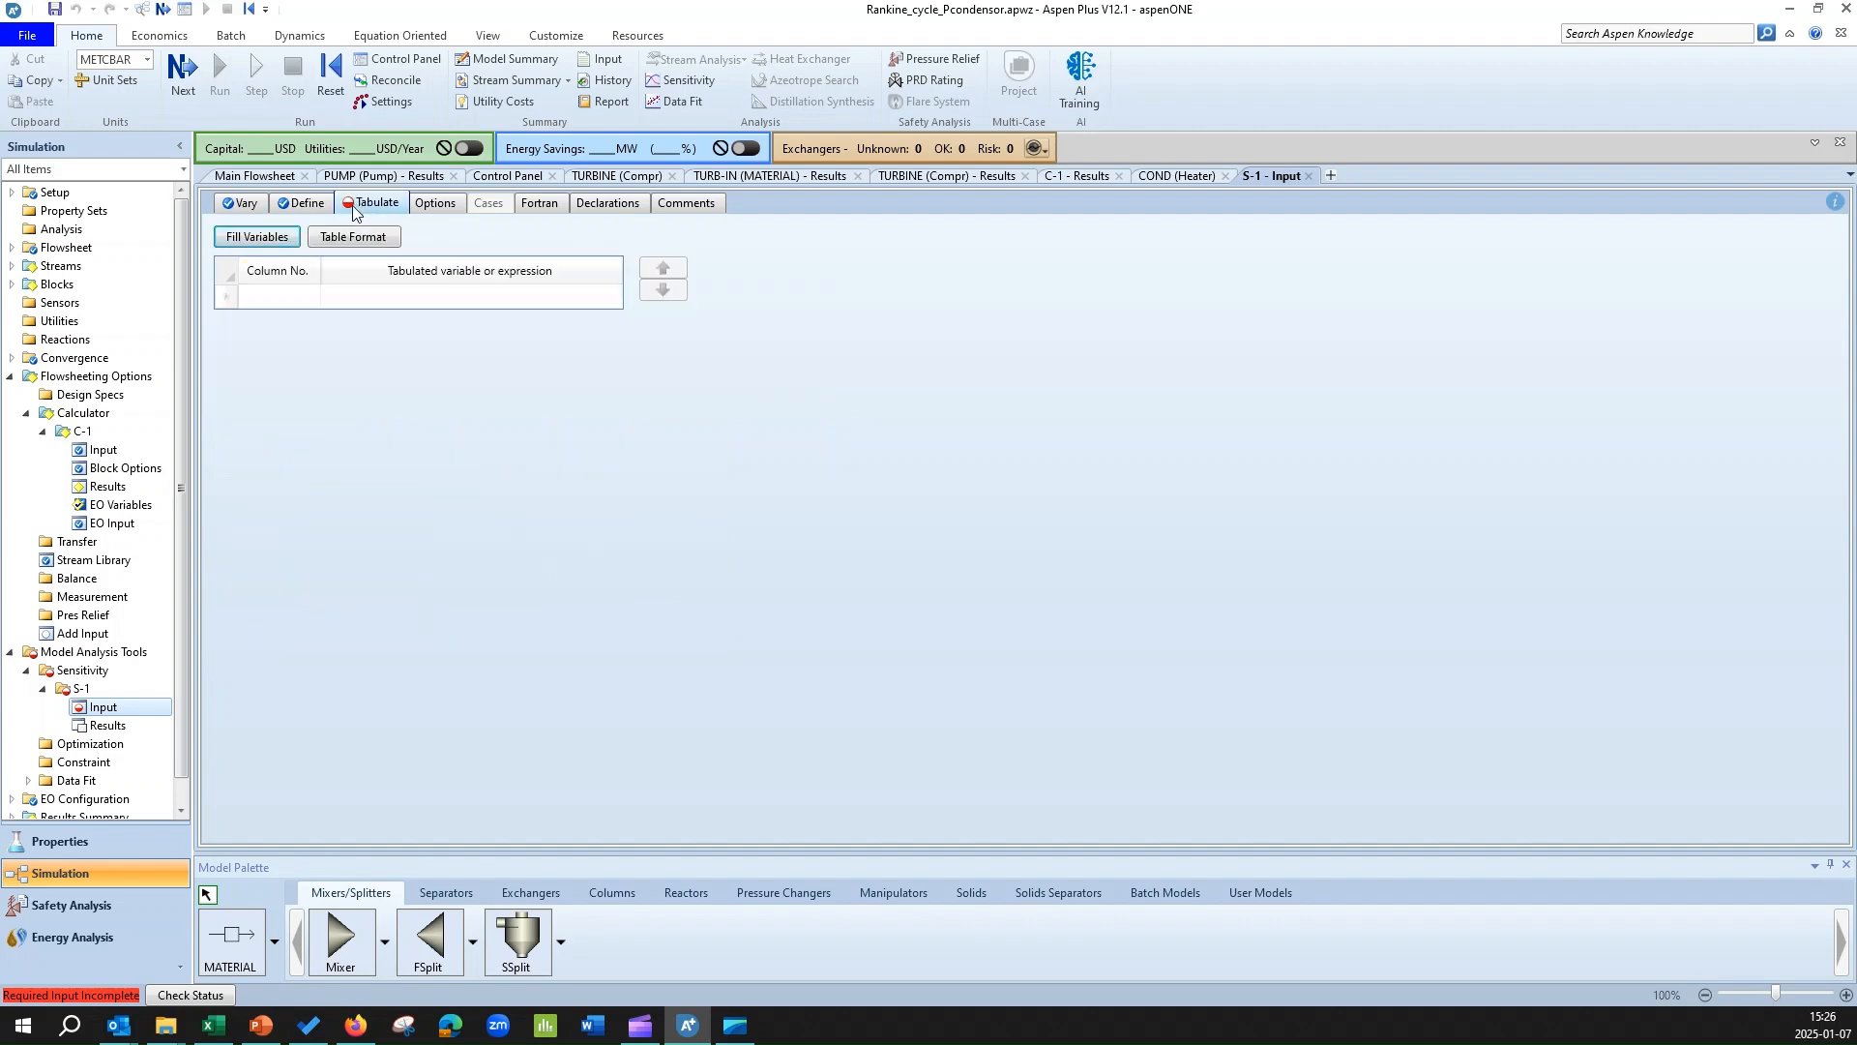
{"action": "left_click", "coordinate": [271, 297]}
{"action": "left_click", "coordinate": [310, 291]}
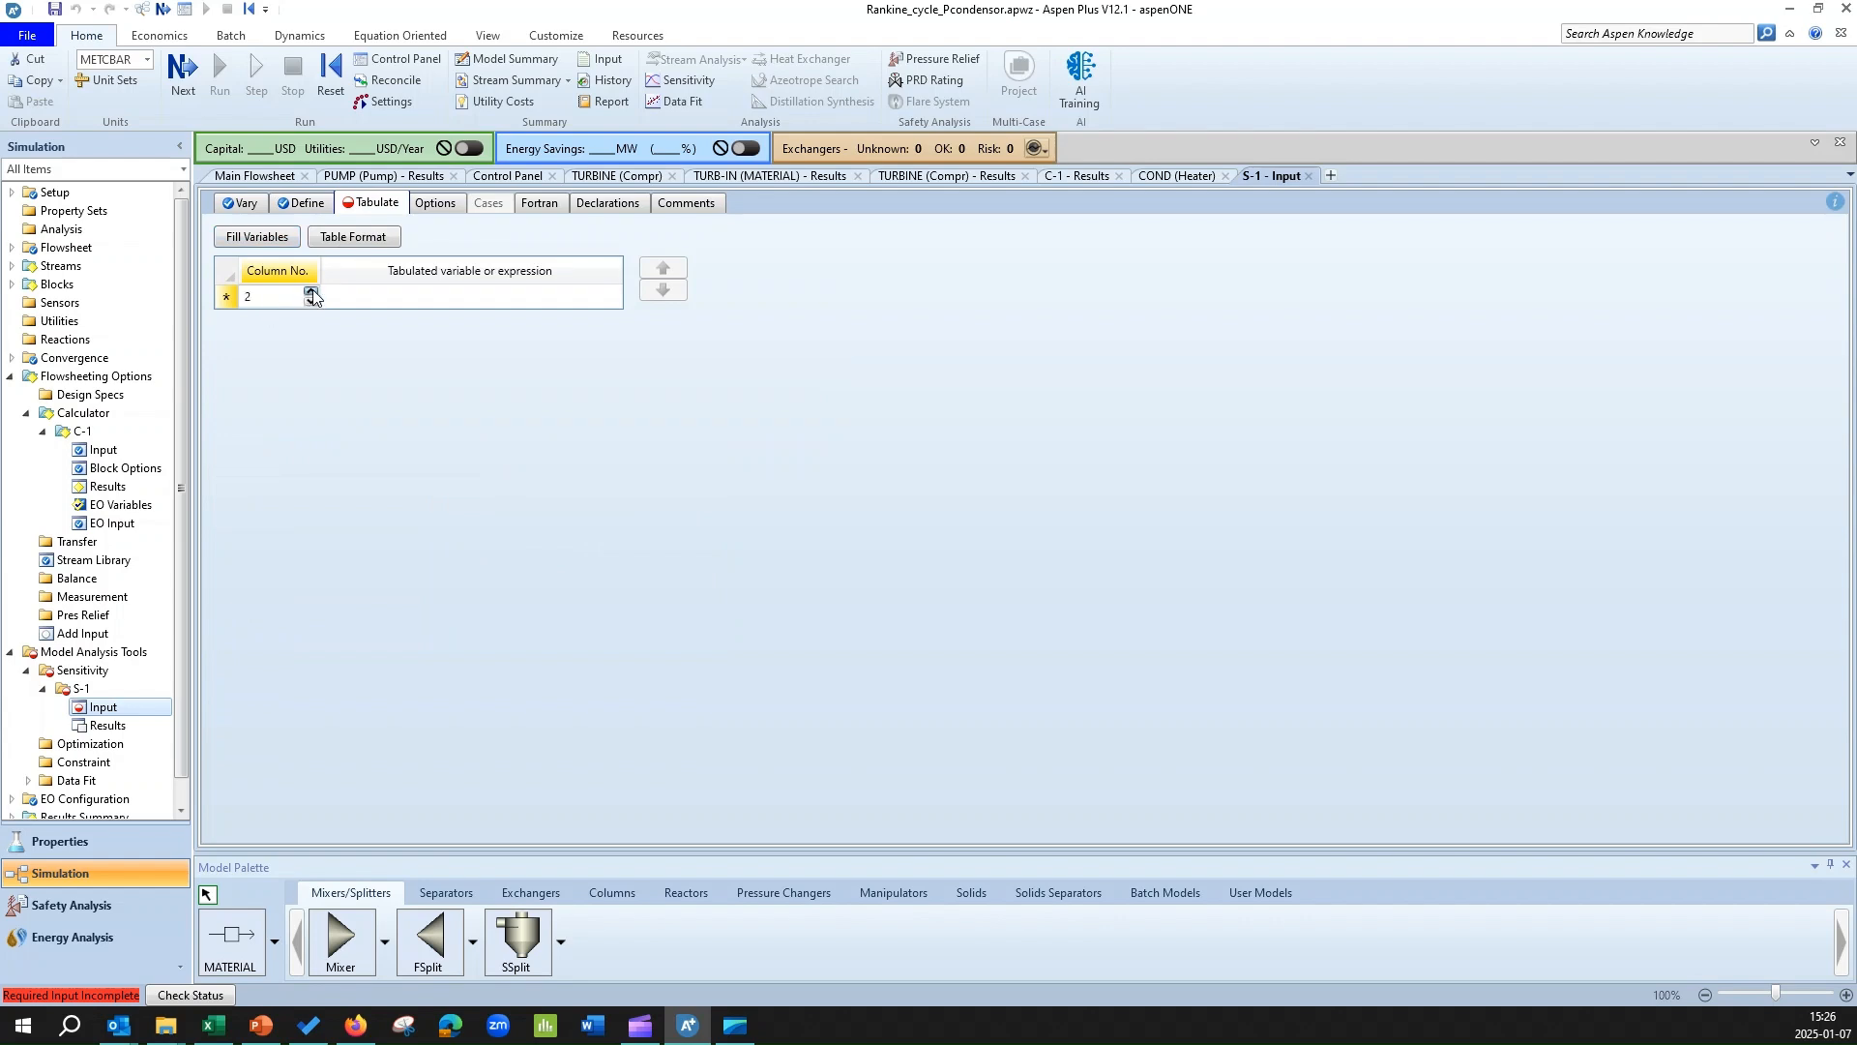
{"action": "left_click", "coordinate": [527, 296]}
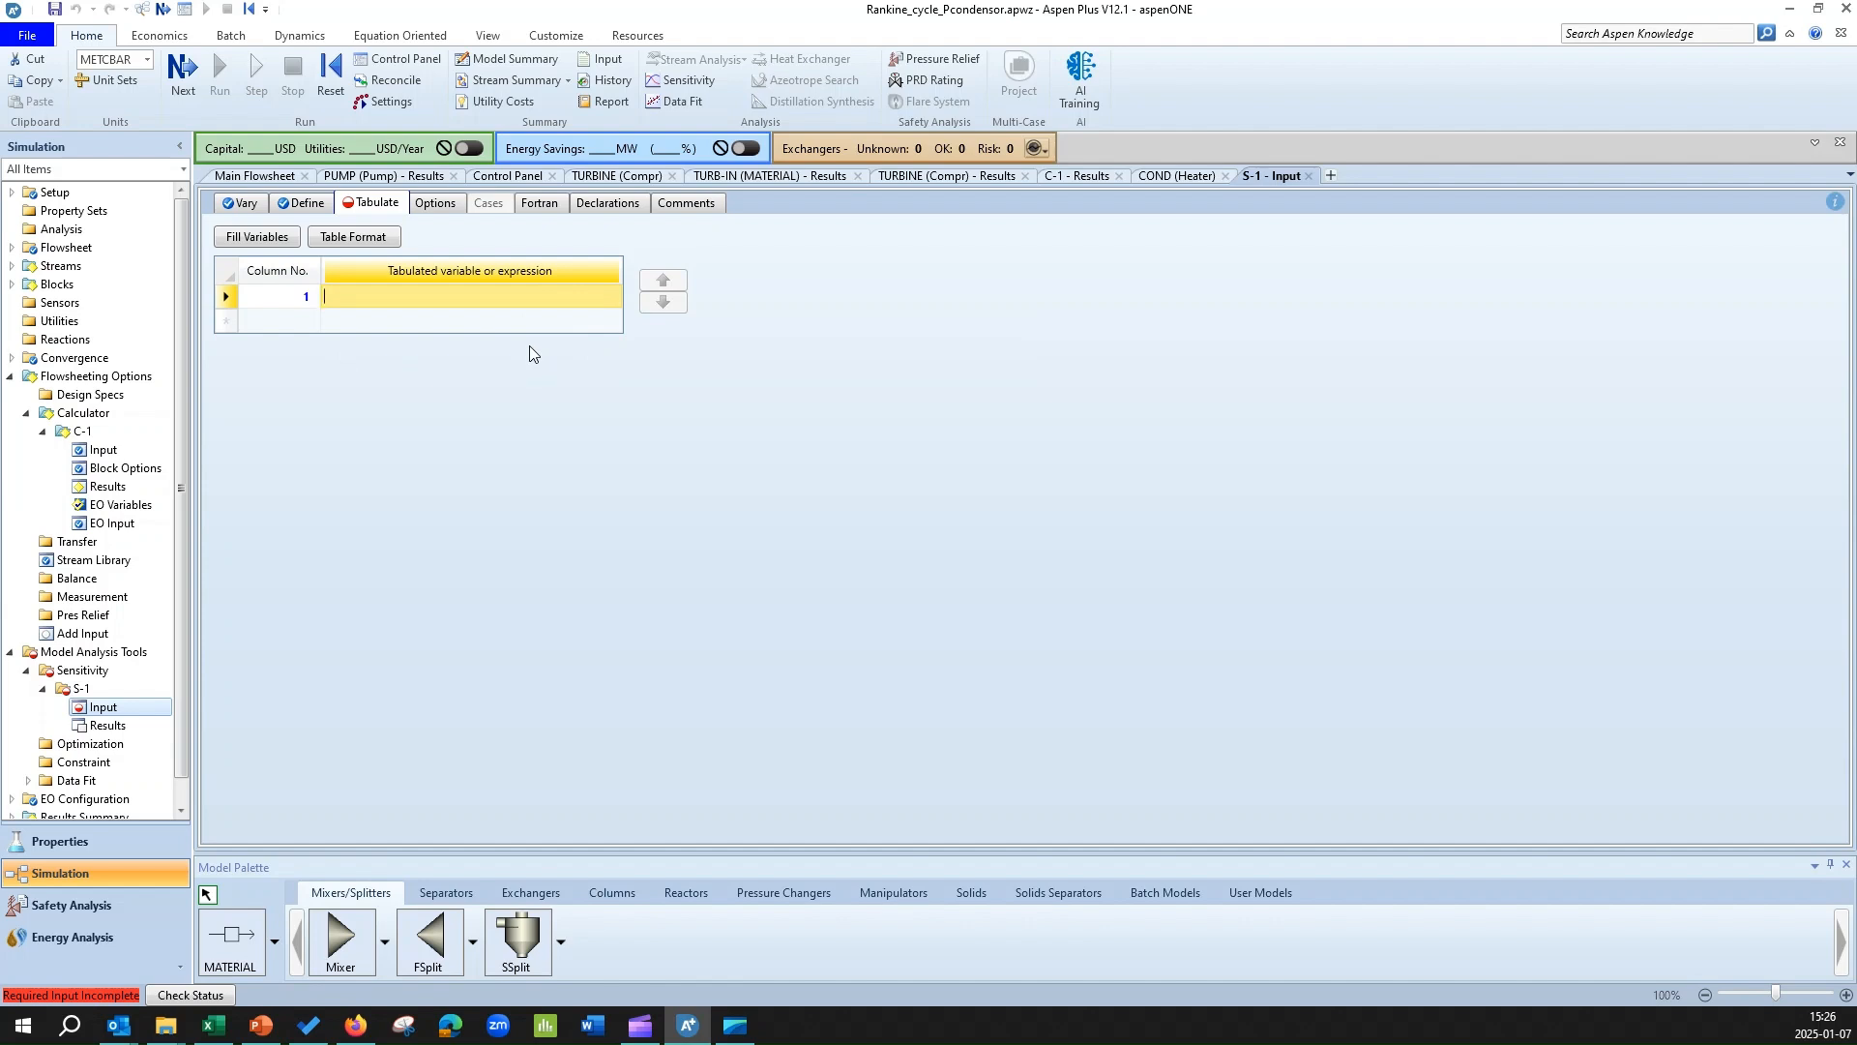
{"action": "type", "text": "("}
{"action": "type", "text": "-"}
{"action": "type", "text": "W"}
{"action": "type", "text": "T"}
{"action": "type", "text": "-"}
{"action": "type", "text": "WP"}
{"action": "type", "text": ")"}
{"action": "type", "text": "*100"}
{"action": "type", "text": "/"}
{"action": "type", "text": "1"}
{"action": "type", "text": "QIN"}
{"action": "key", "text": "Return"}
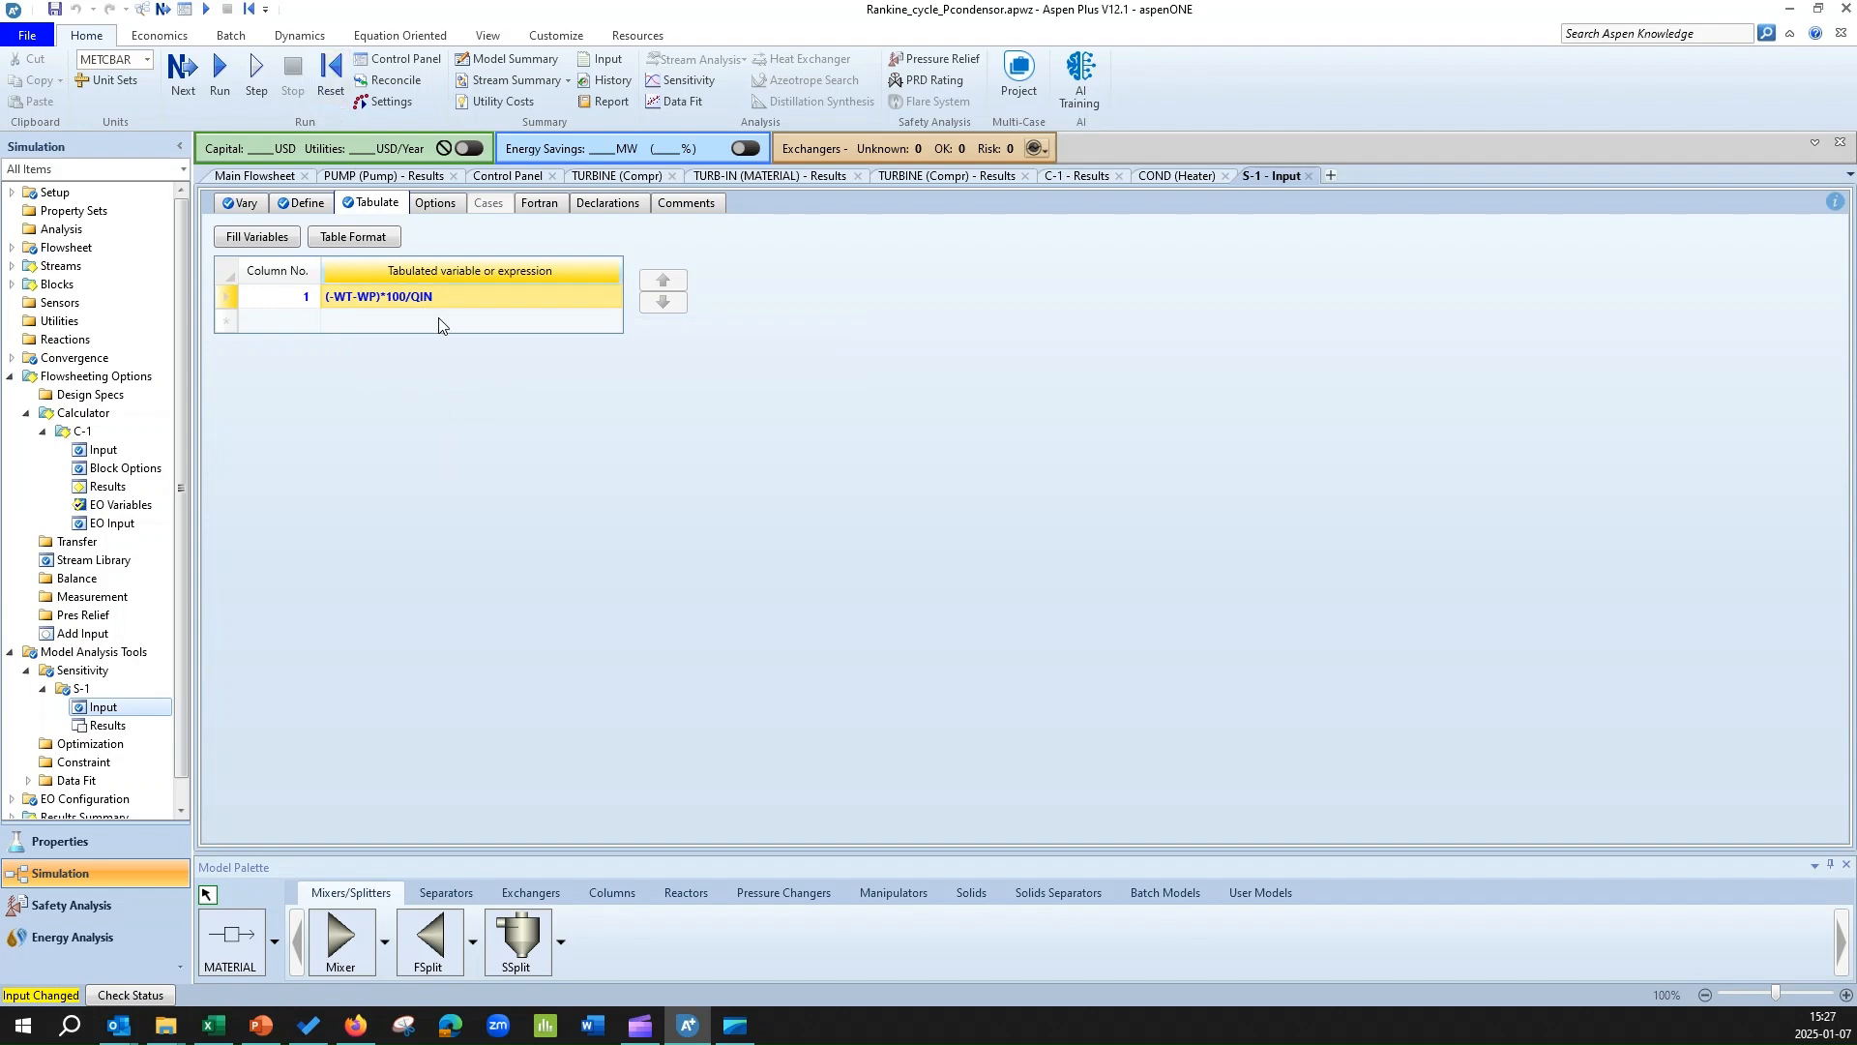
Reinitialize the simulation, purging all results, and run it again.
{"action": "left_click", "coordinate": [330, 75]}
{"action": "left_click", "coordinate": [838, 562]}
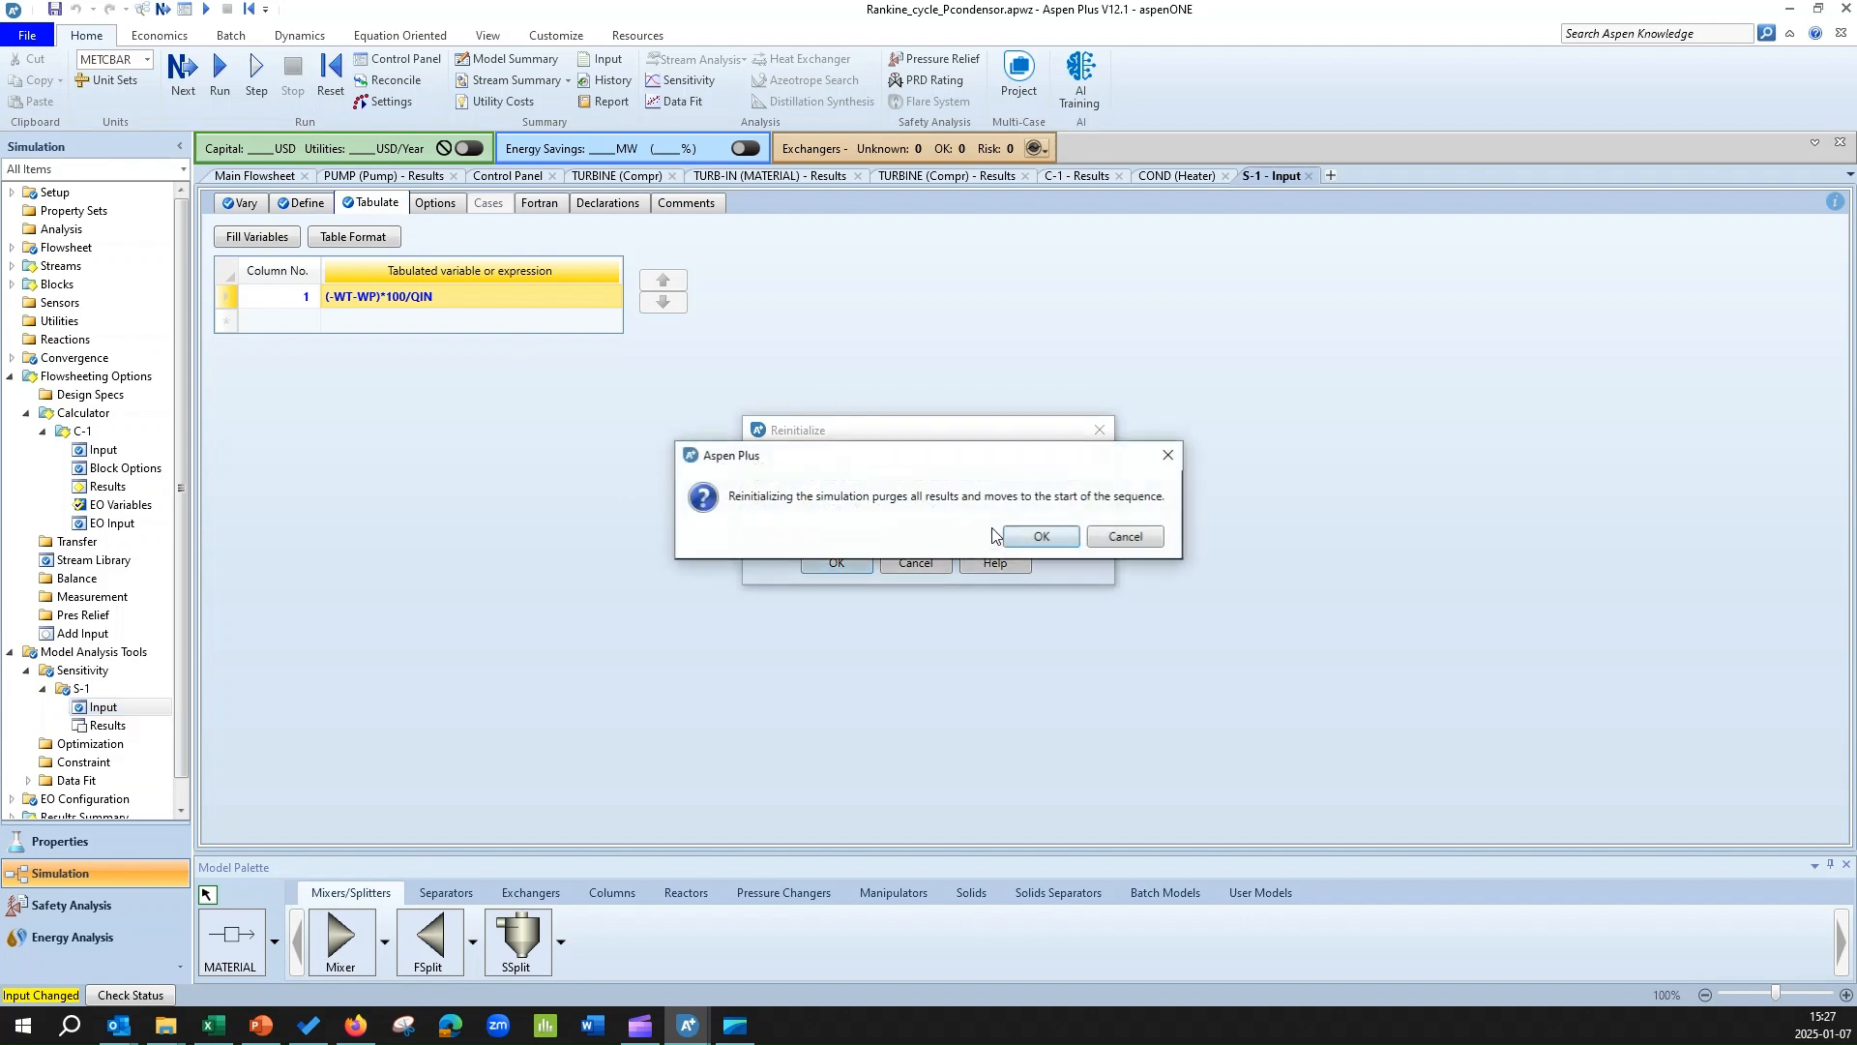
{"action": "left_click", "coordinate": [1036, 542]}
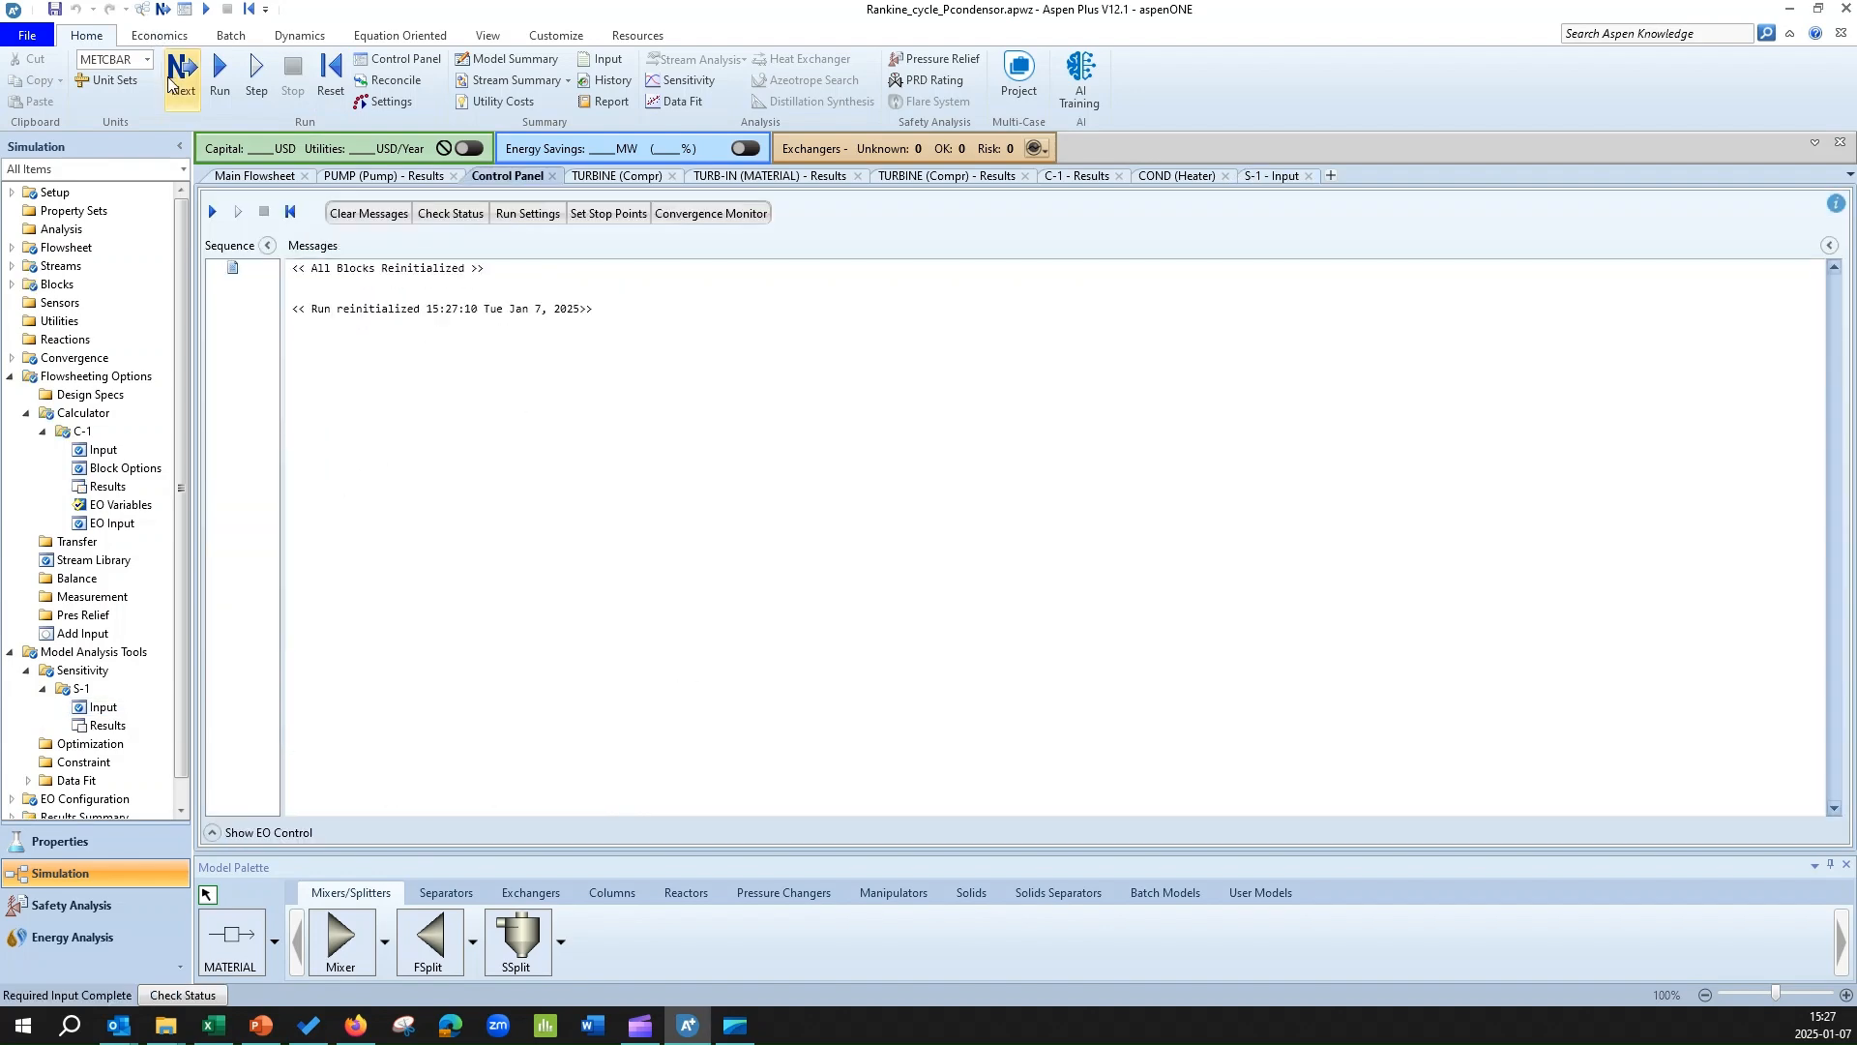
{"action": "left_click", "coordinate": [169, 82]}
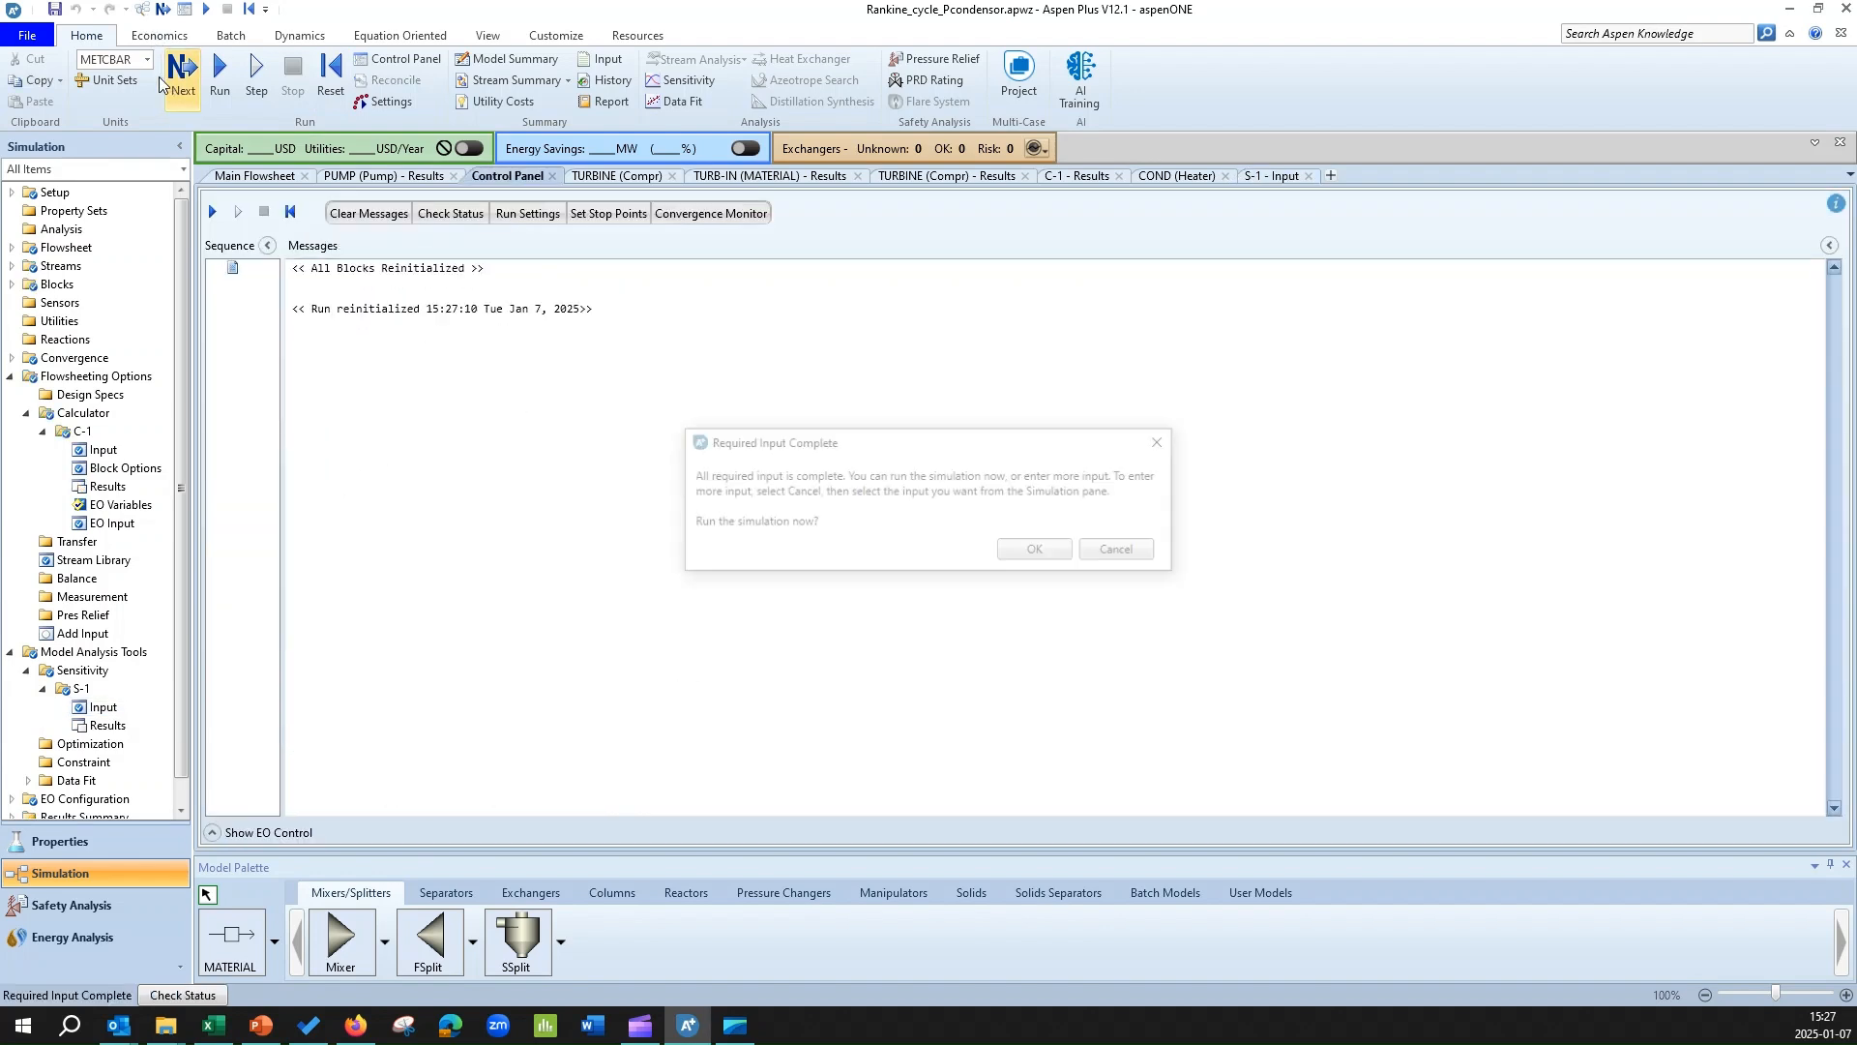
{"action": "left_click", "coordinate": [1047, 553]}
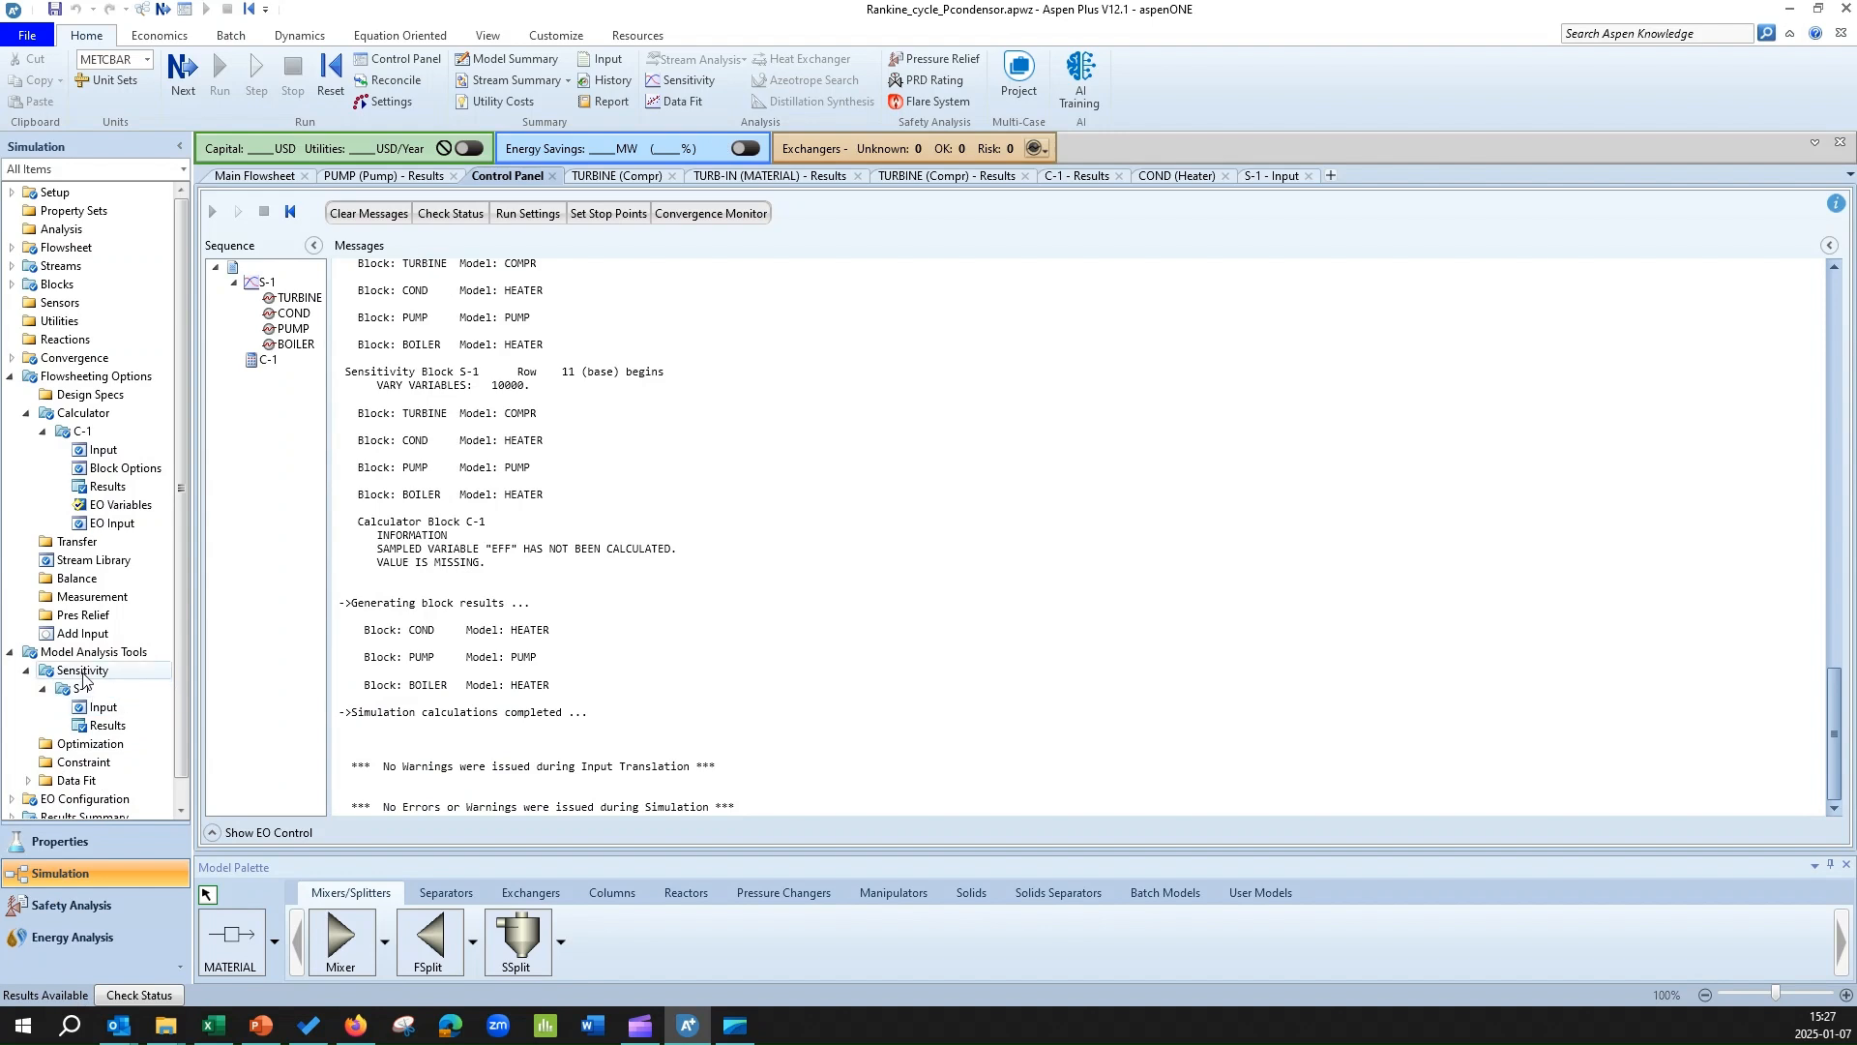
Plot the efficiency expression (-WT-WP)*100/QIN against the varied turbine pressure from the results of sensitivity analysis S-1.
{"action": "double_click", "coordinate": [107, 726]}
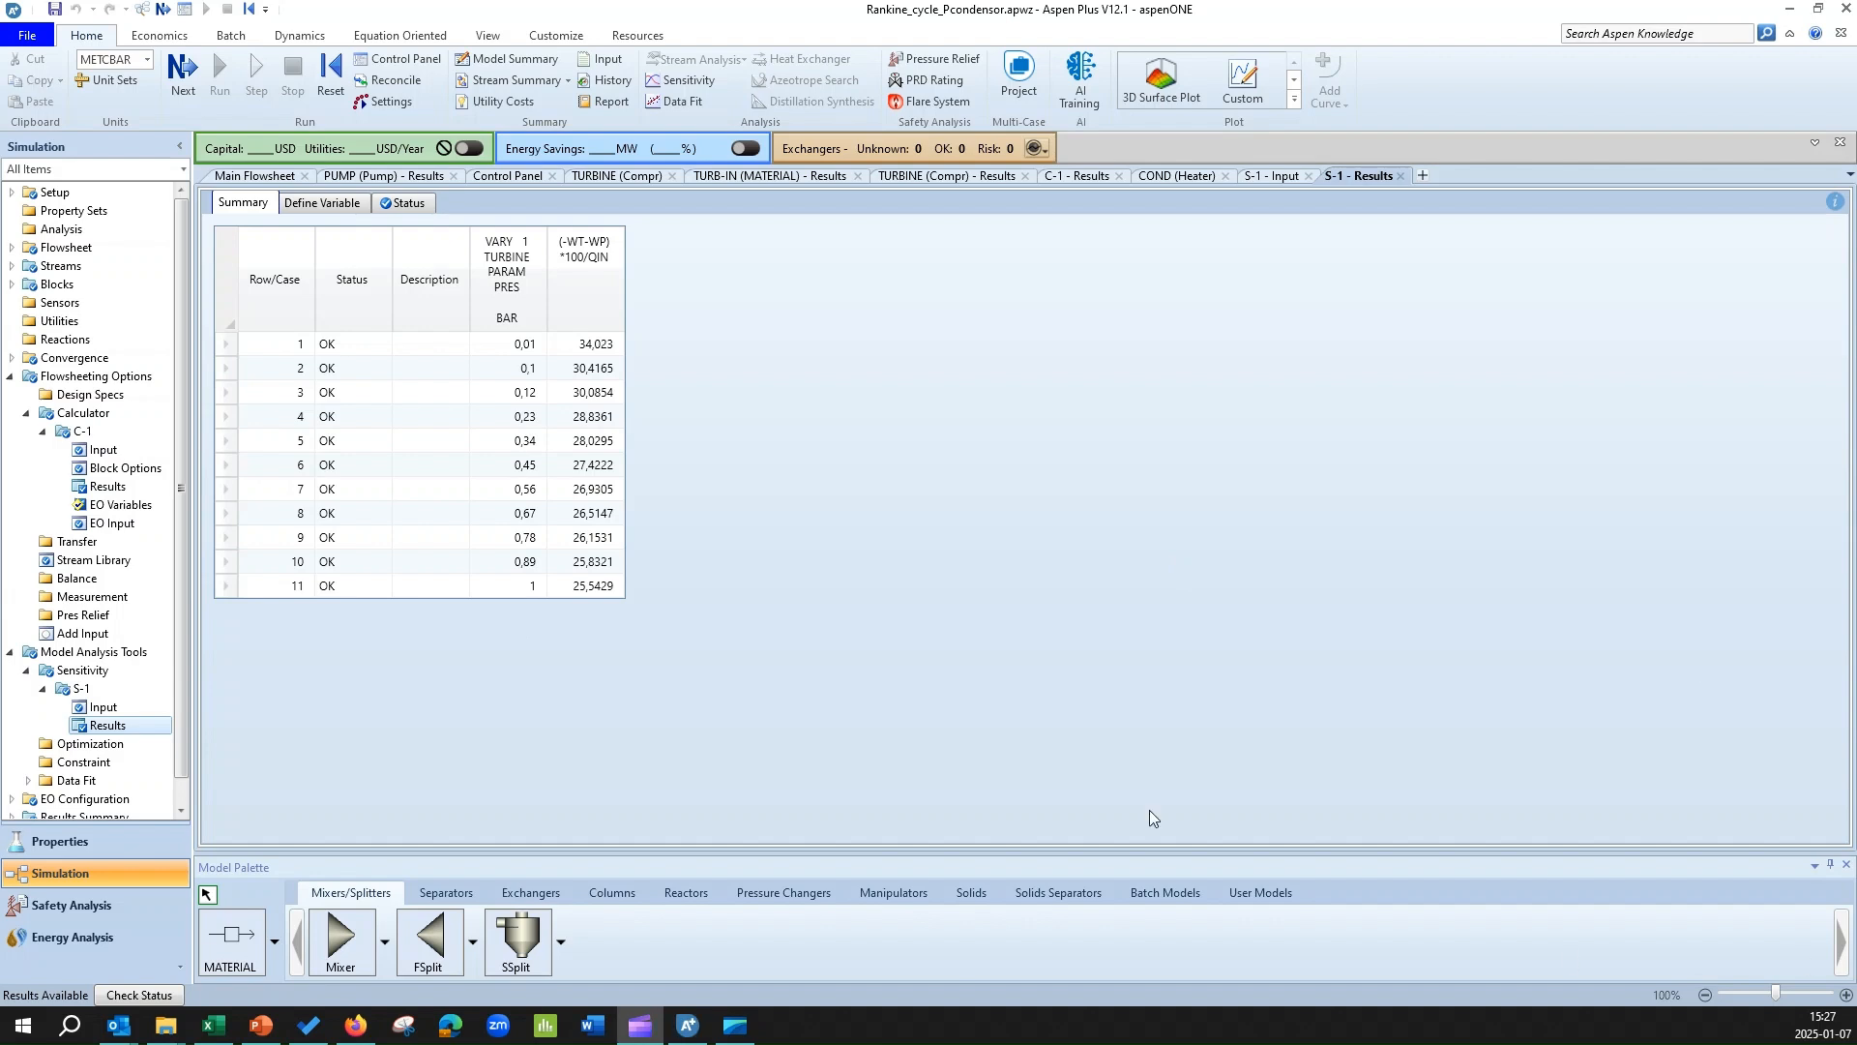
{"action": "left_click", "coordinate": [1236, 85]}
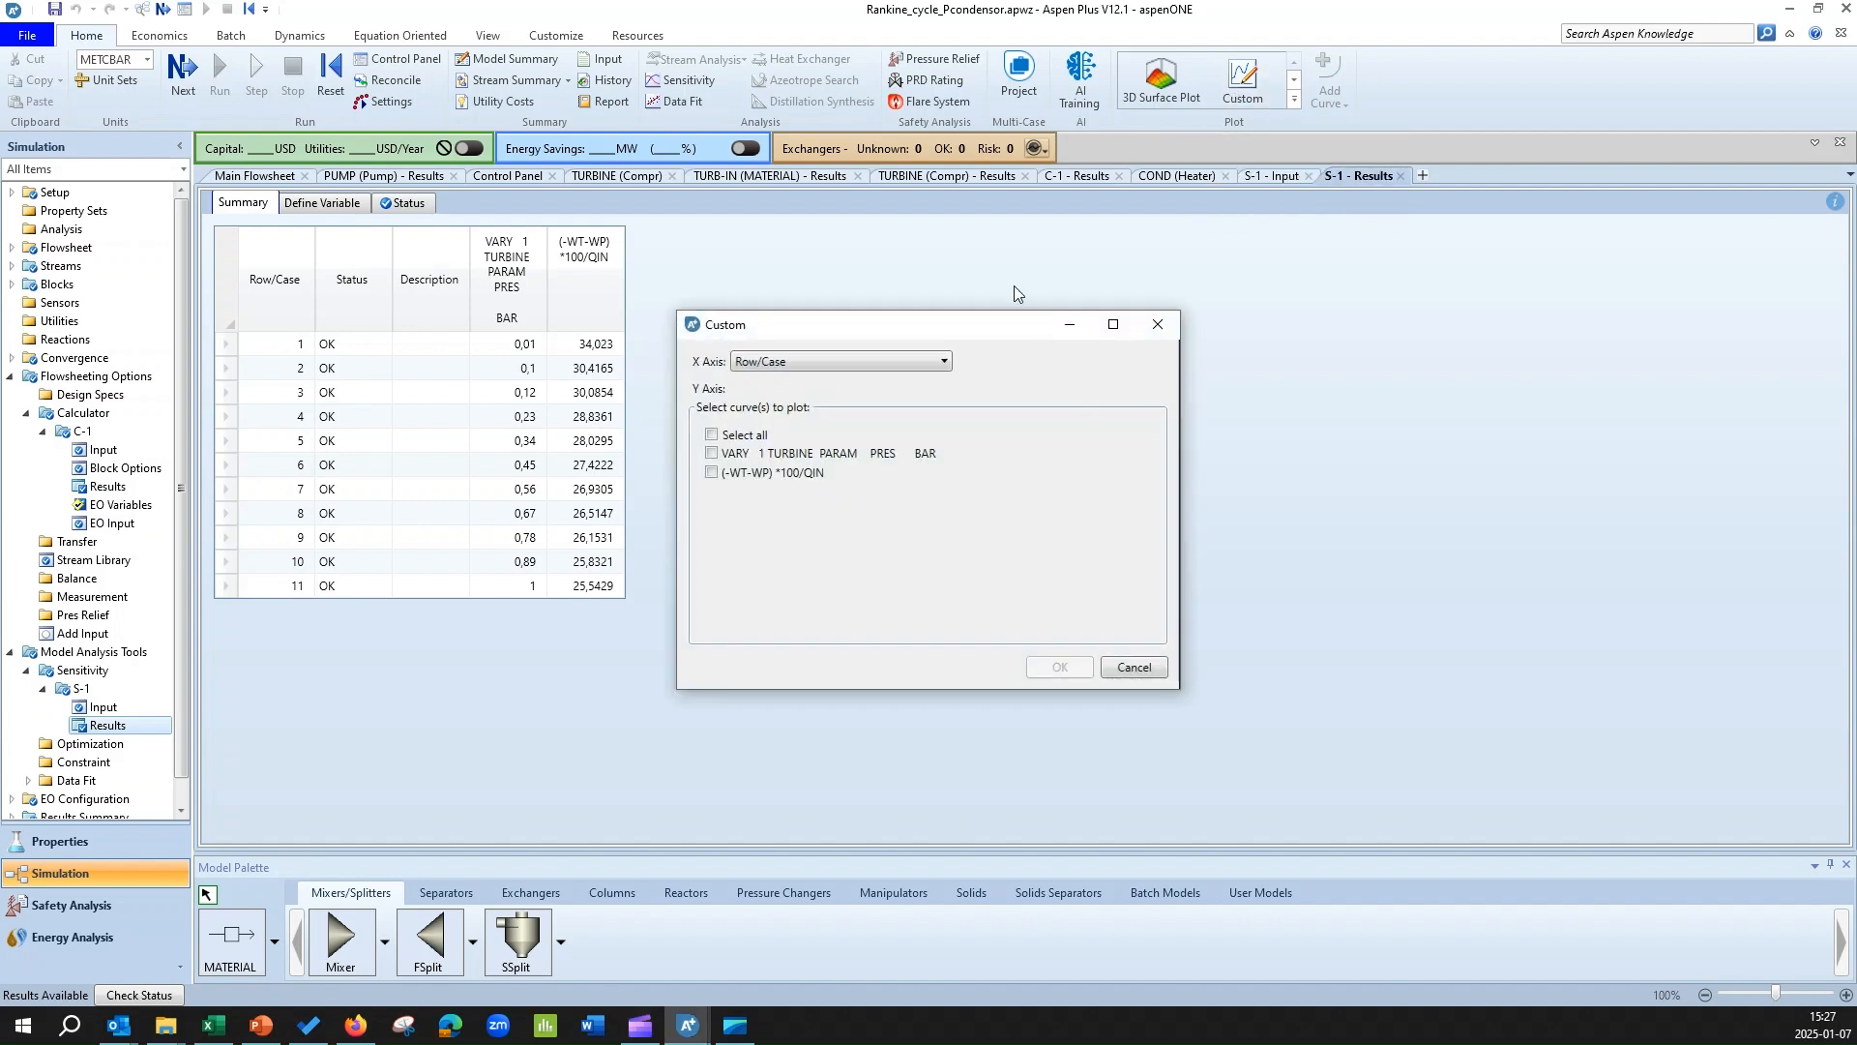
{"action": "left_click", "coordinate": [816, 364]}
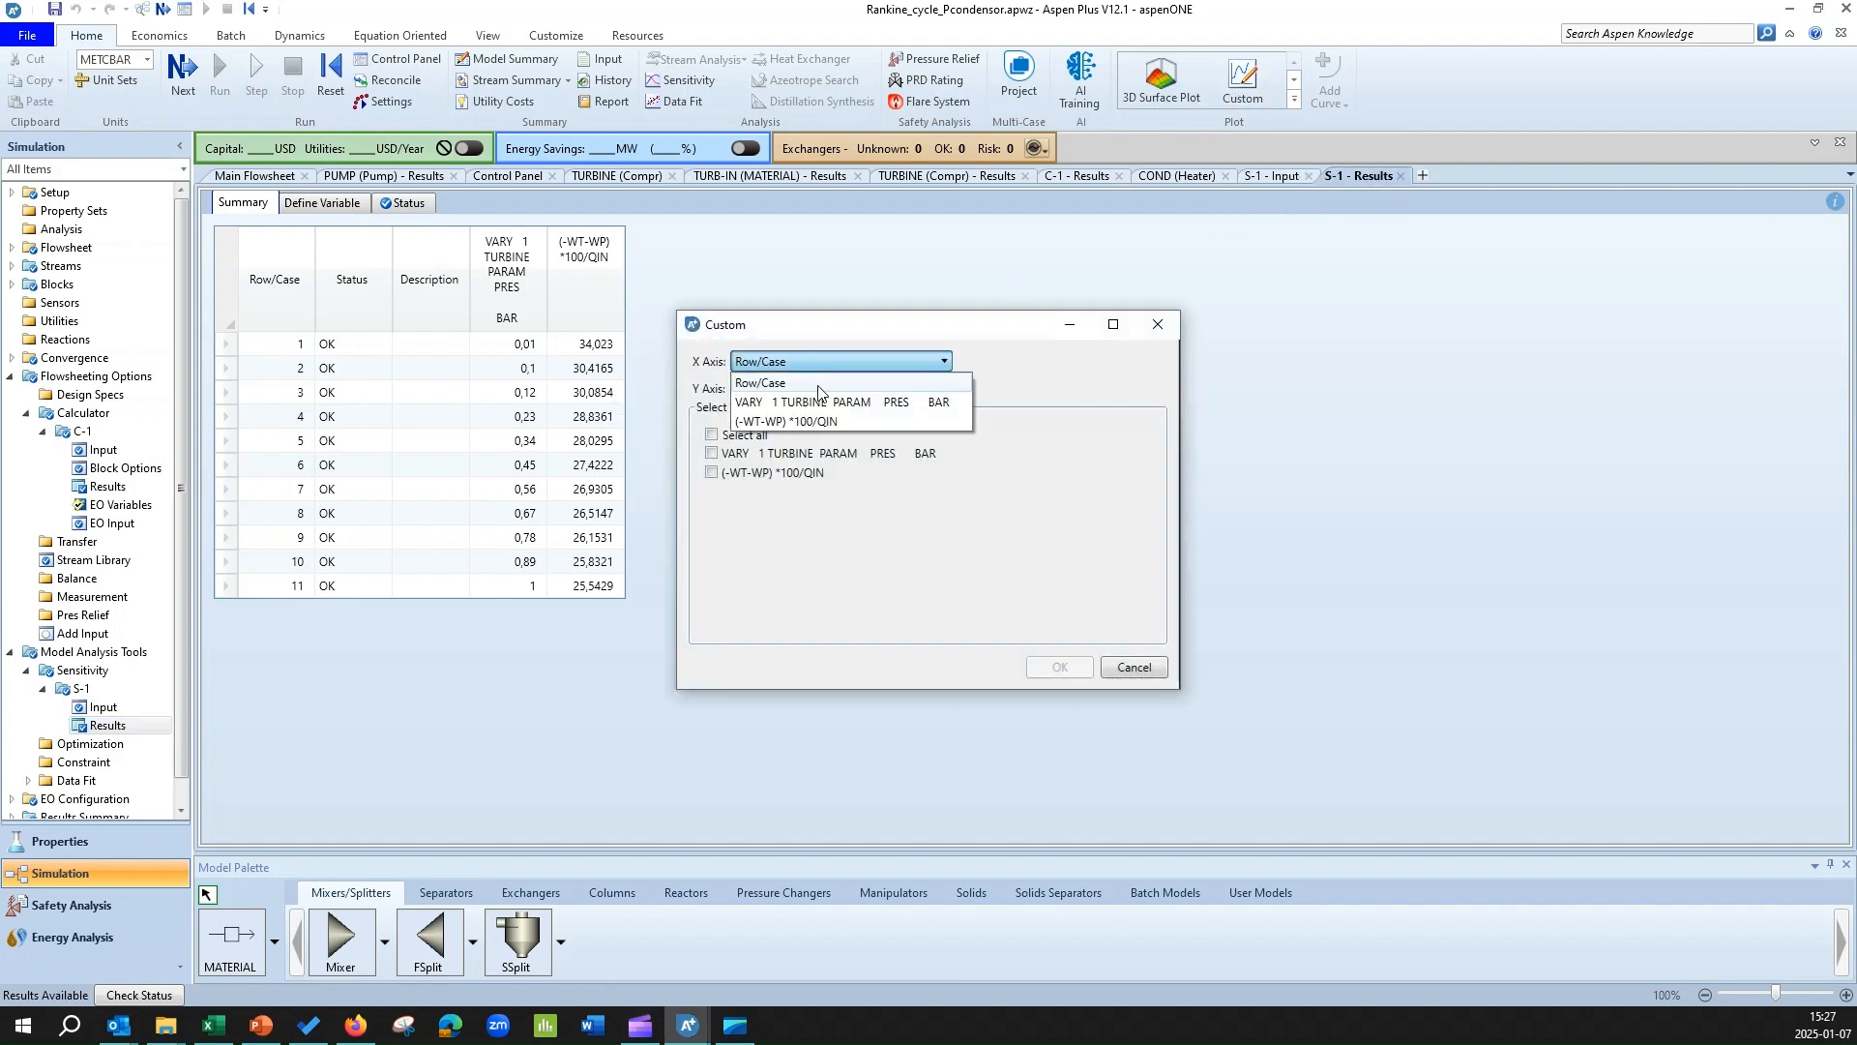
{"action": "left_click", "coordinate": [820, 403]}
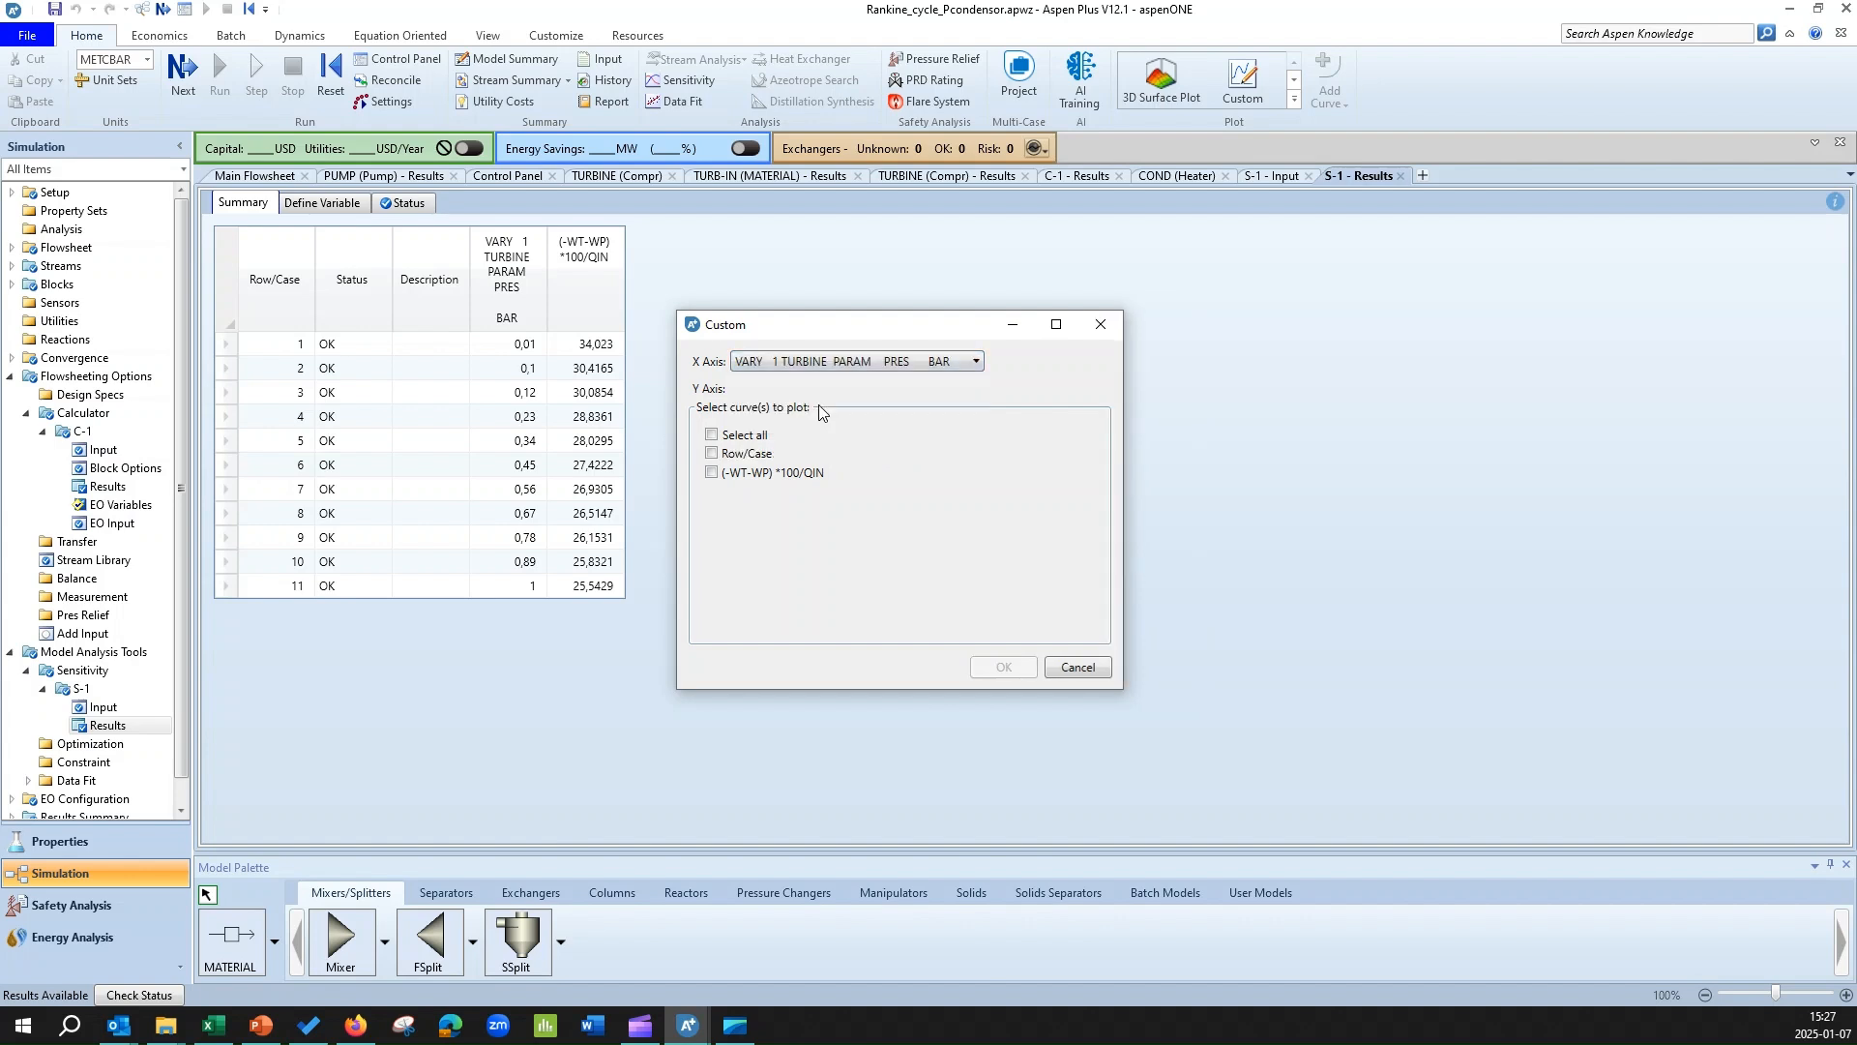
{"action": "left_click", "coordinate": [712, 471]}
{"action": "left_click", "coordinate": [1010, 667]}
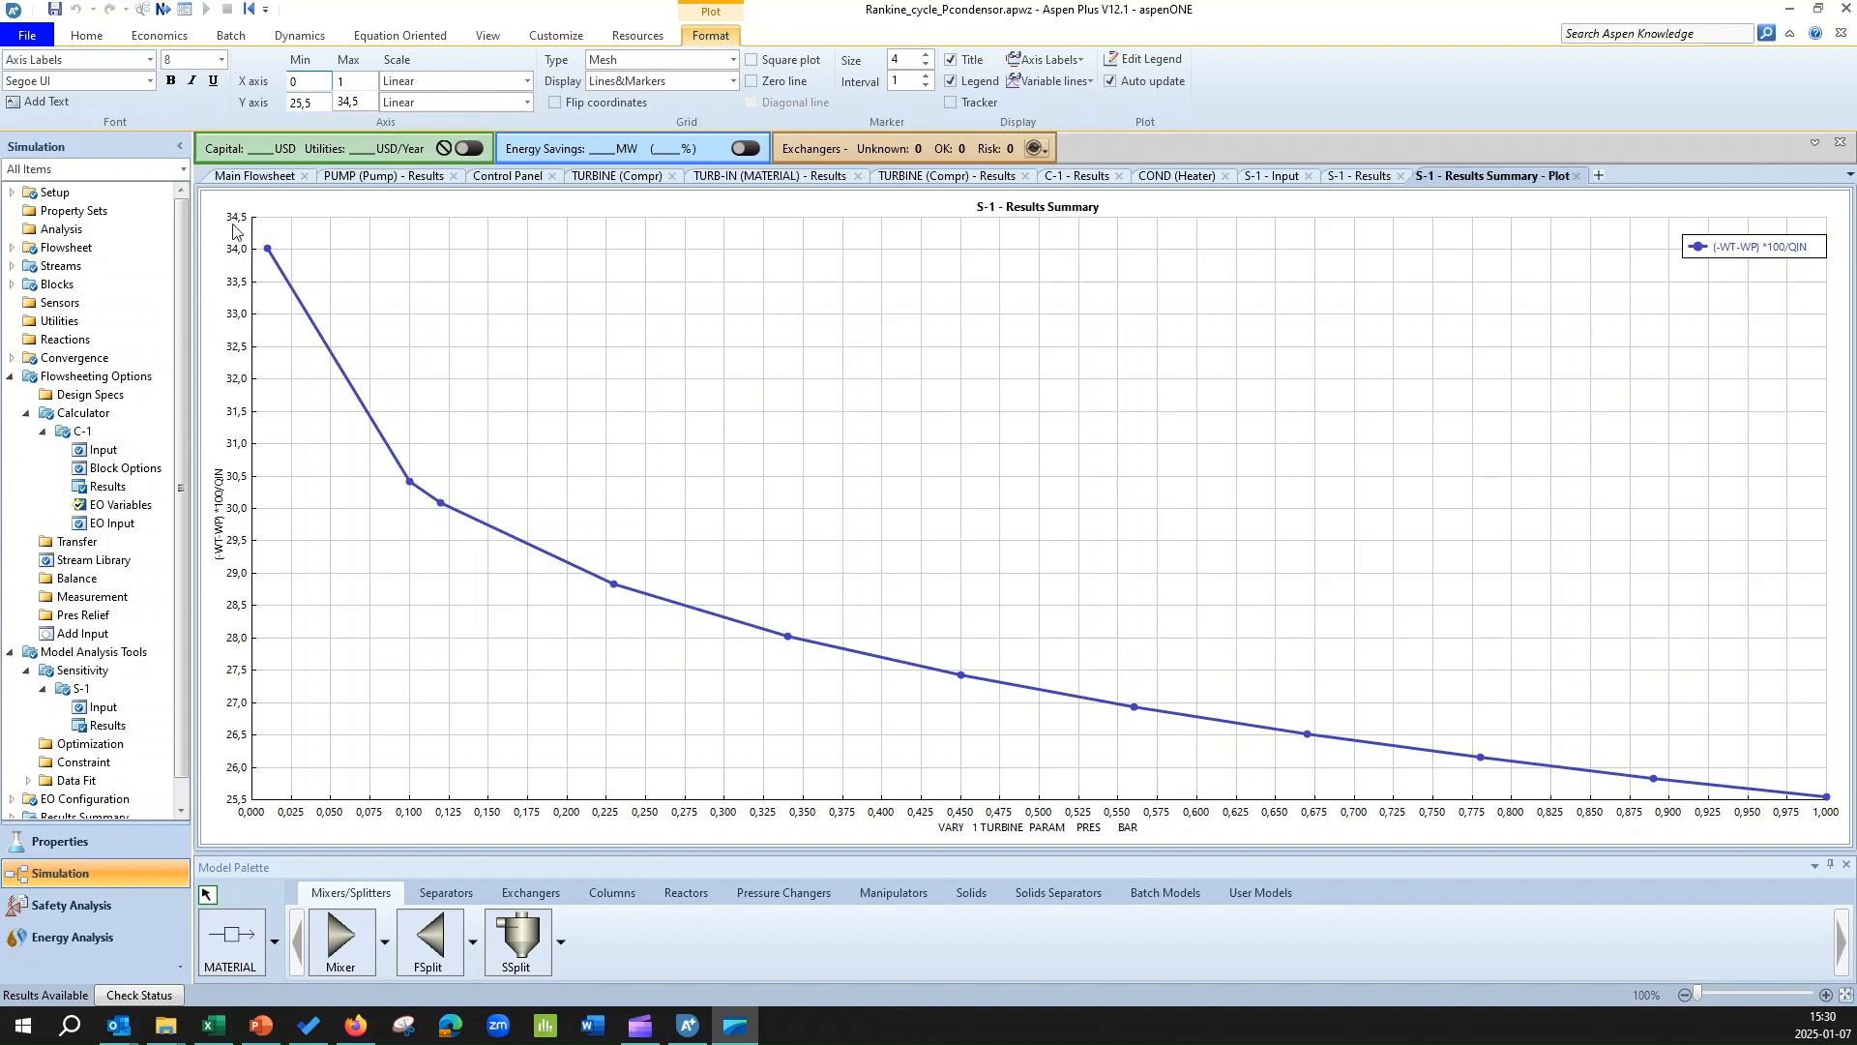
Create a new sampled variable named LF in the input of sensitivity analysis S-1.
{"action": "left_click", "coordinate": [106, 712]}
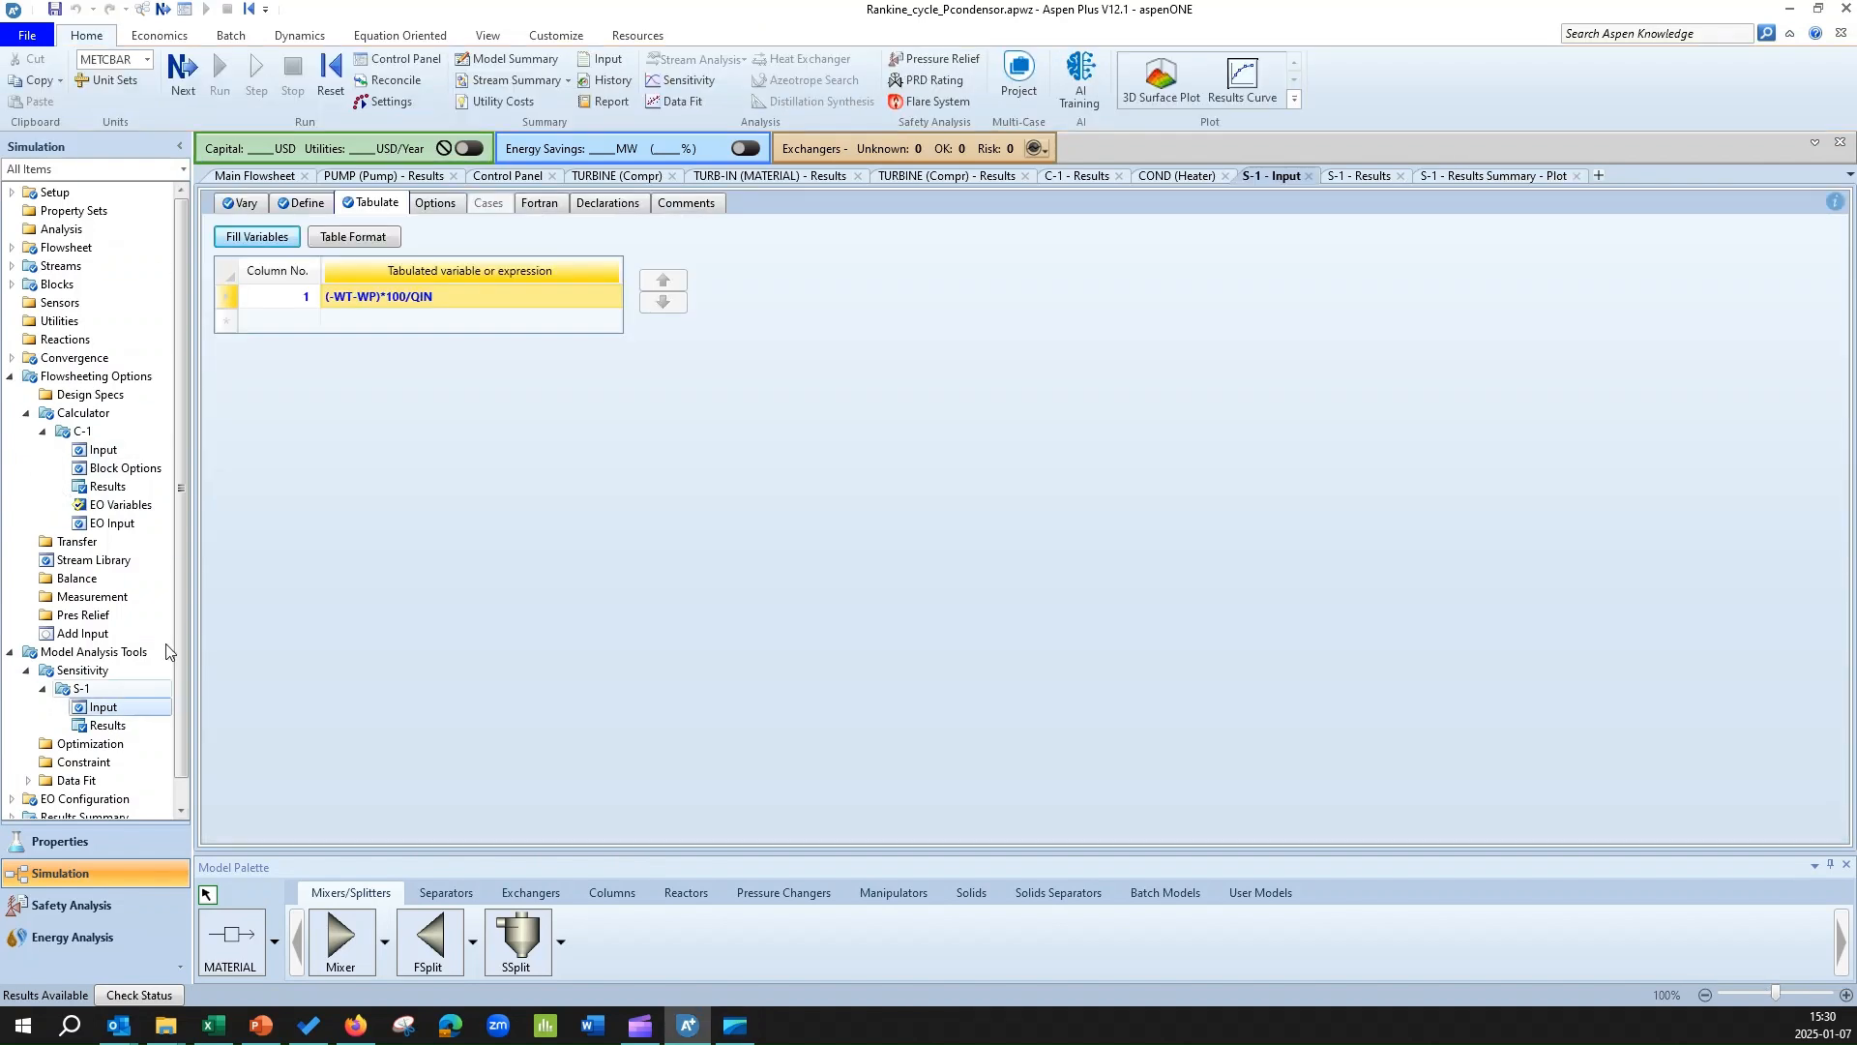
{"action": "left_click", "coordinate": [306, 203]}
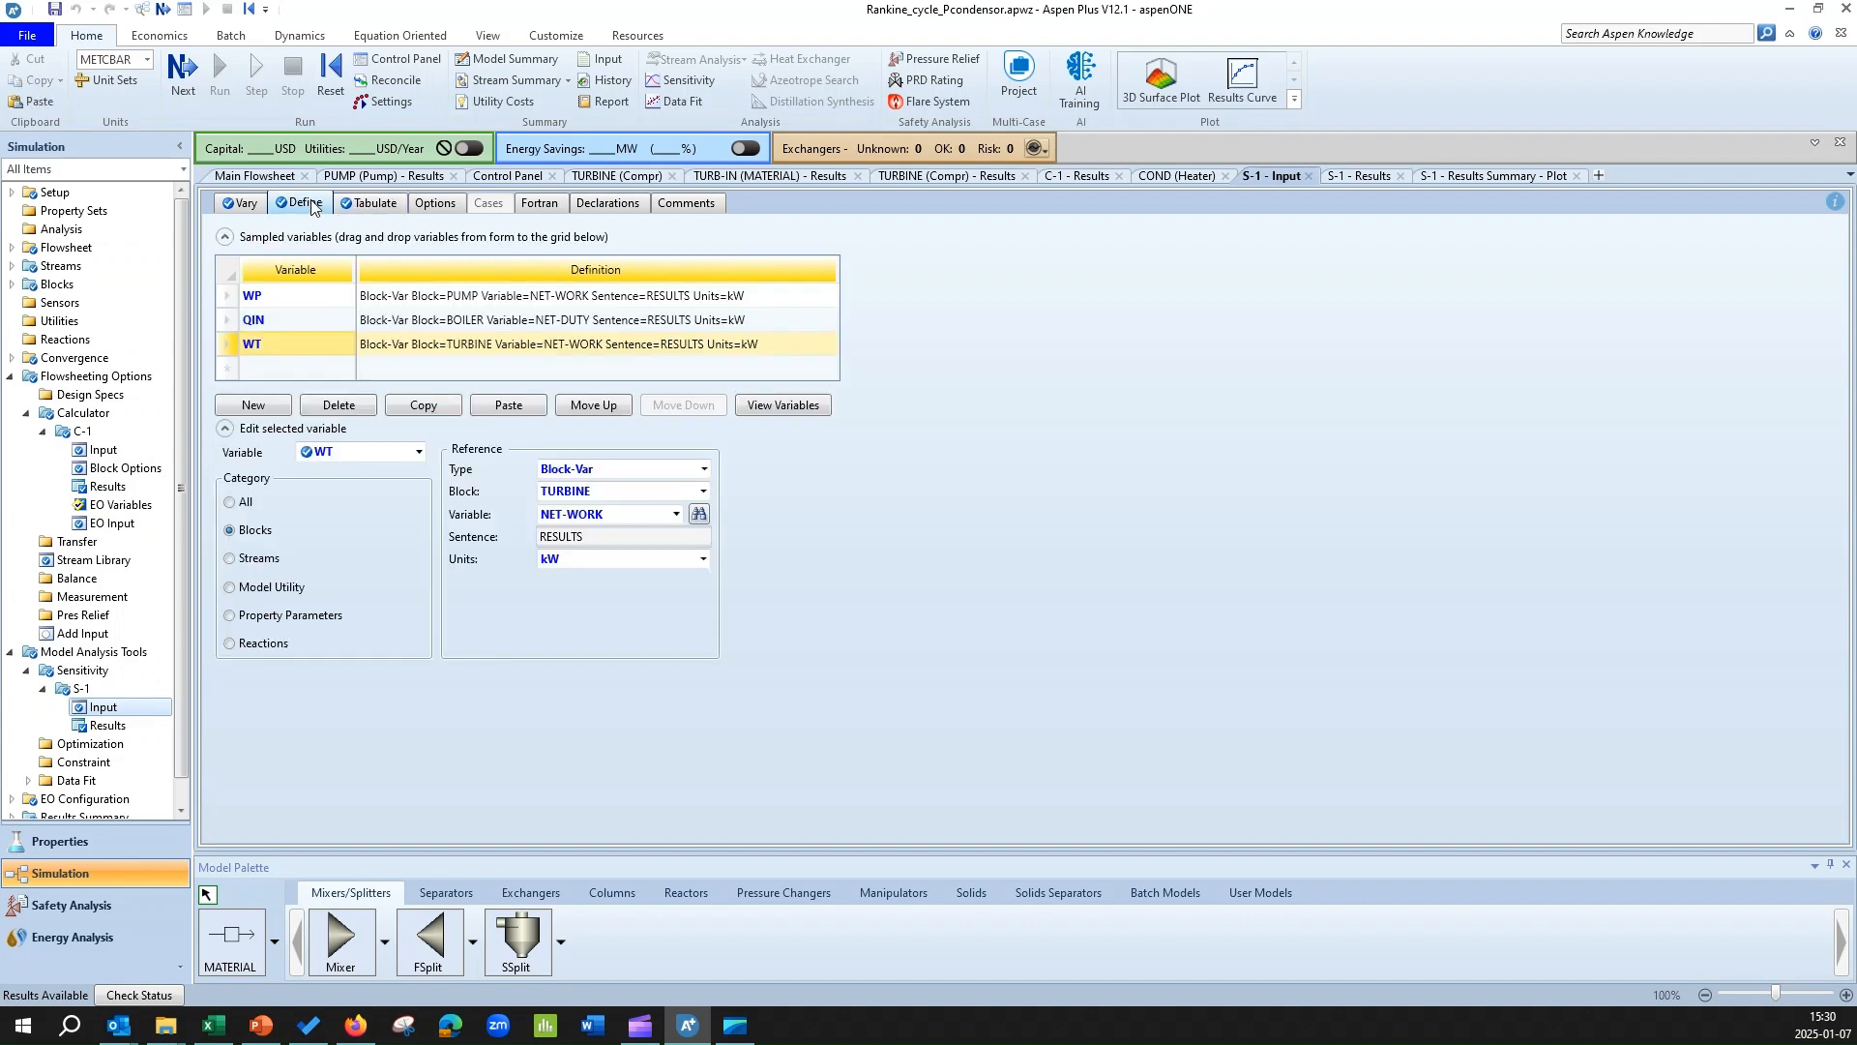
{"action": "left_click", "coordinate": [241, 366]}
{"action": "left_click", "coordinate": [254, 405]}
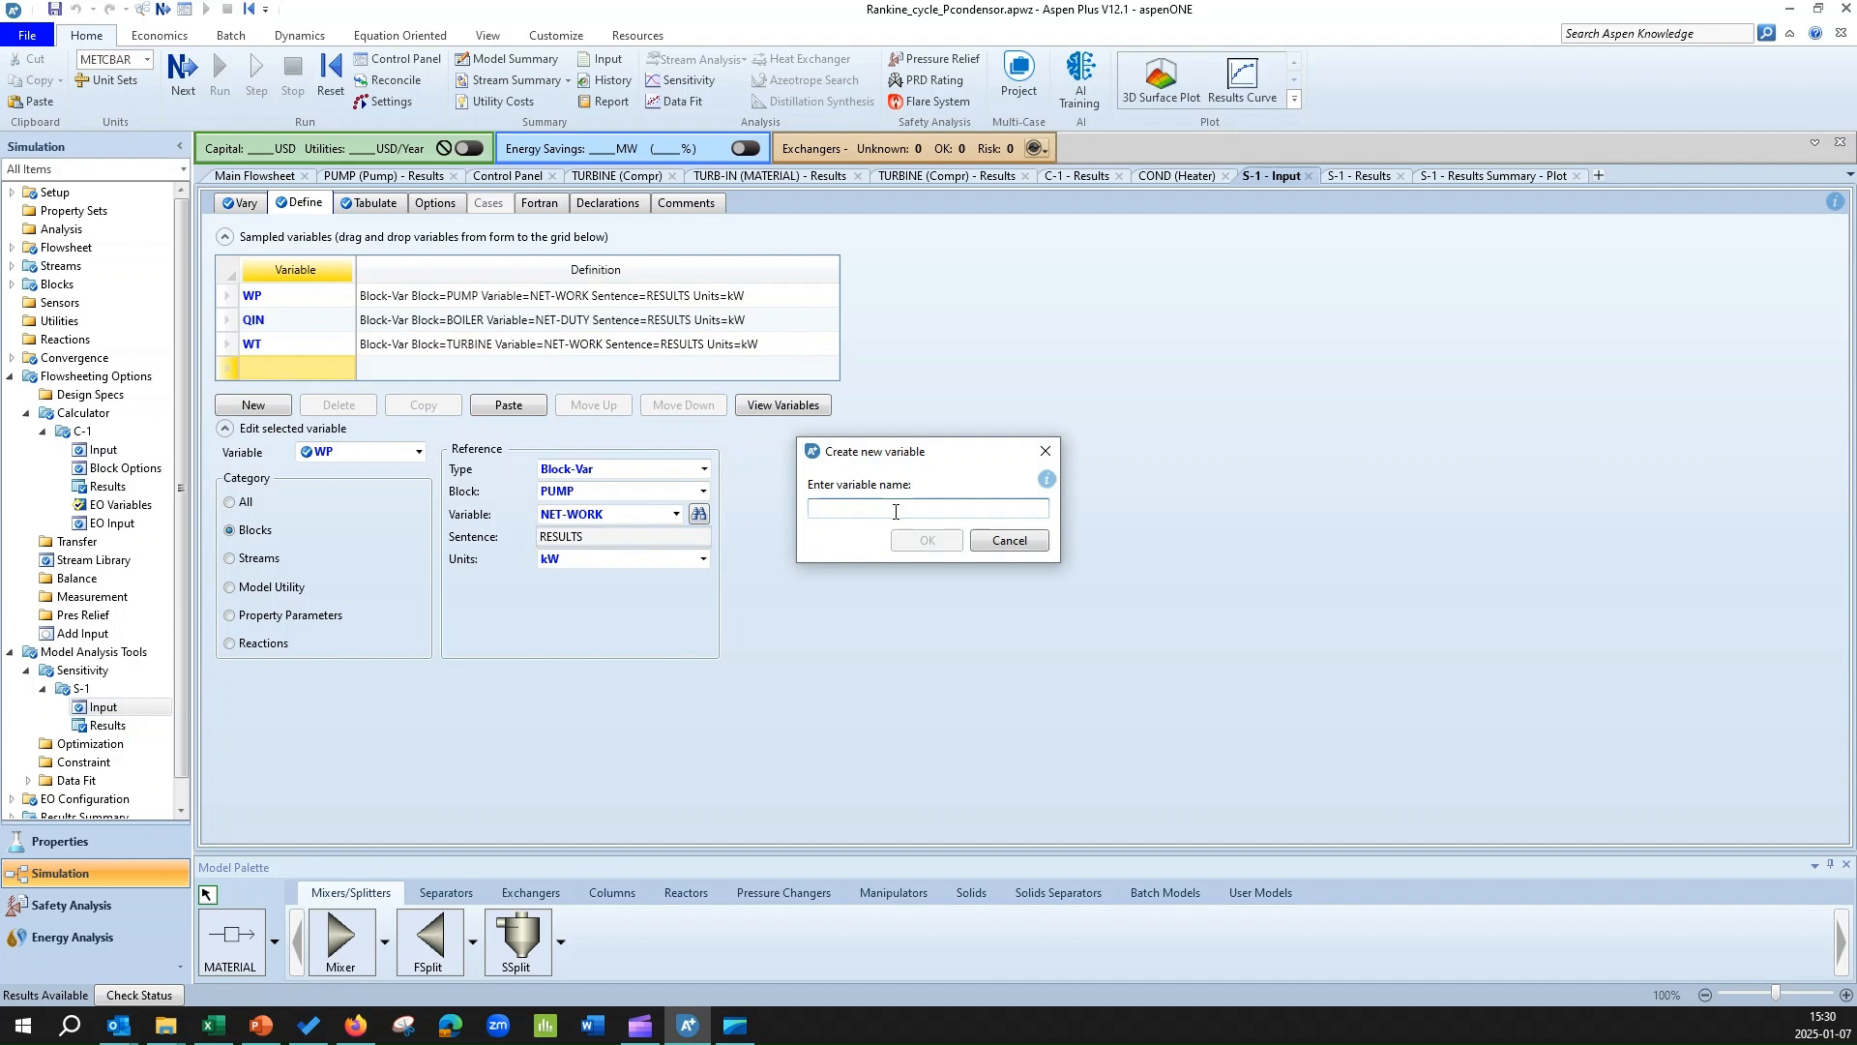
{"action": "type", "text": "LF"}
{"action": "left_click", "coordinate": [926, 540]}
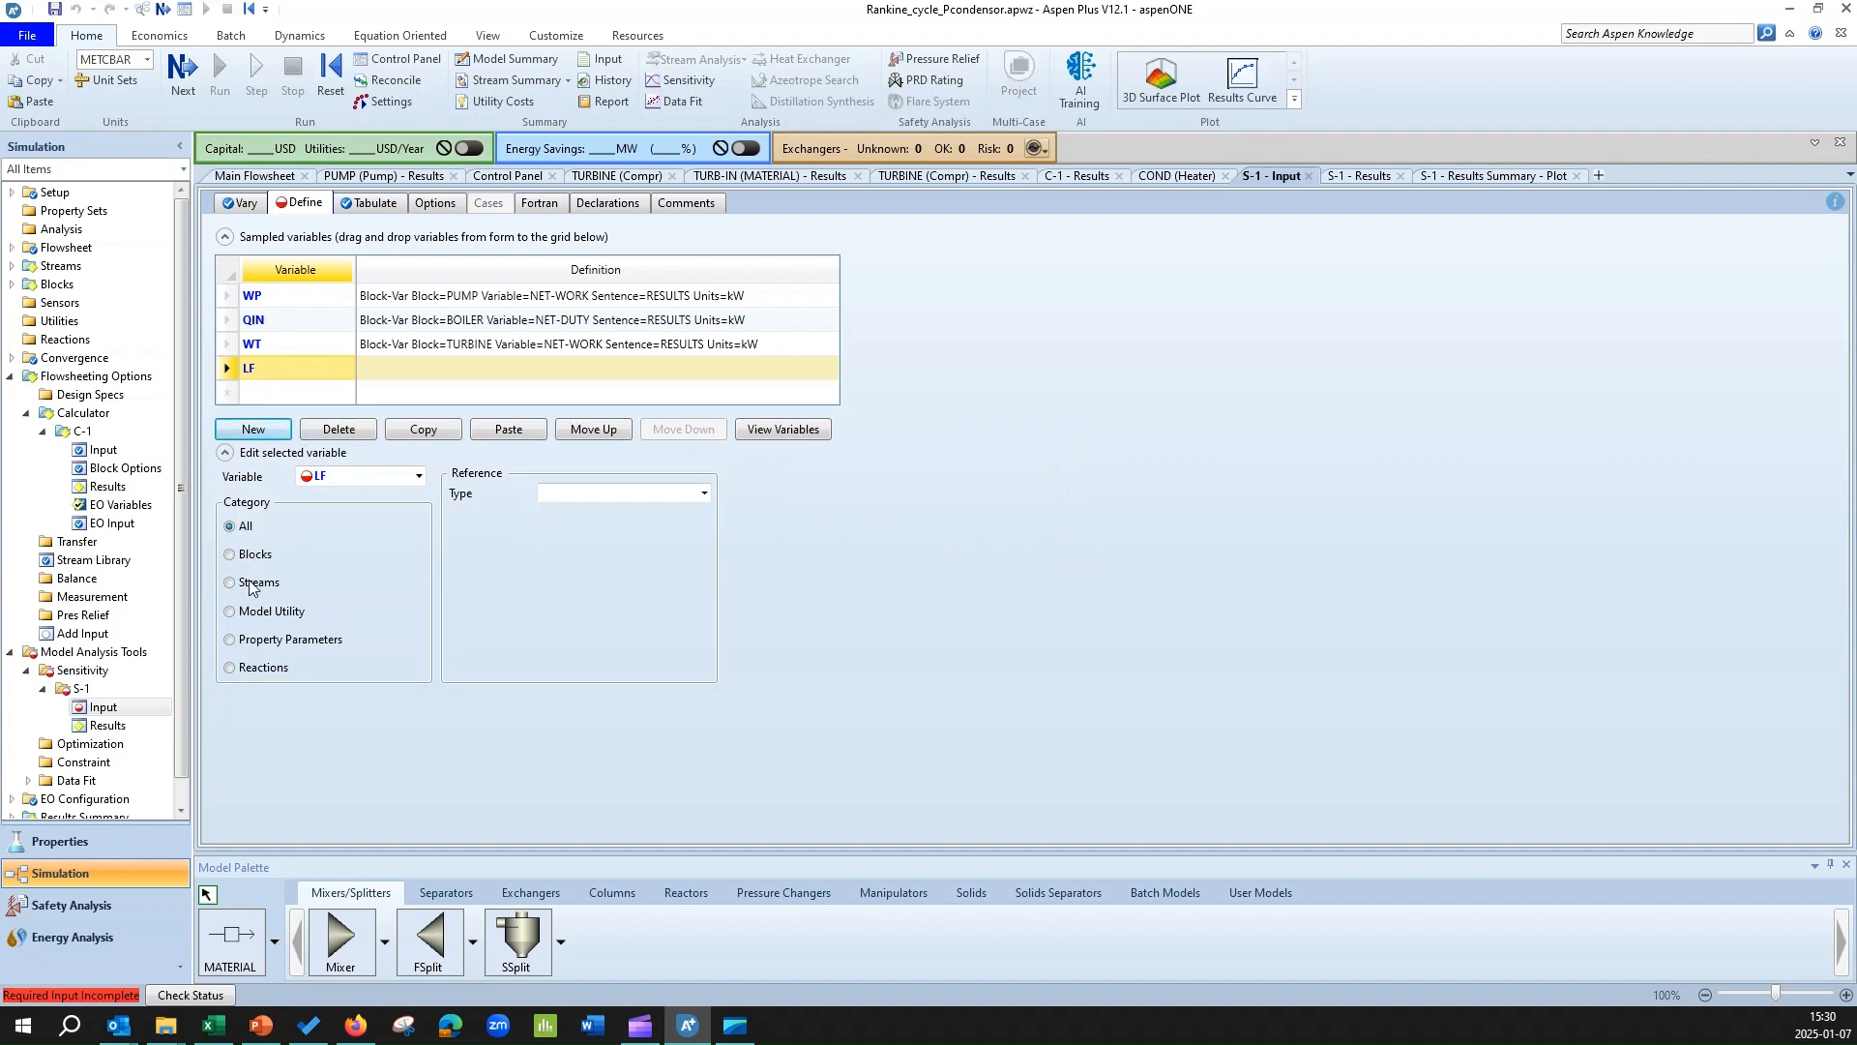
Define LF as a Stream-Var in the Streams category that references stream COND-IN.
{"action": "left_click", "coordinate": [704, 495]}
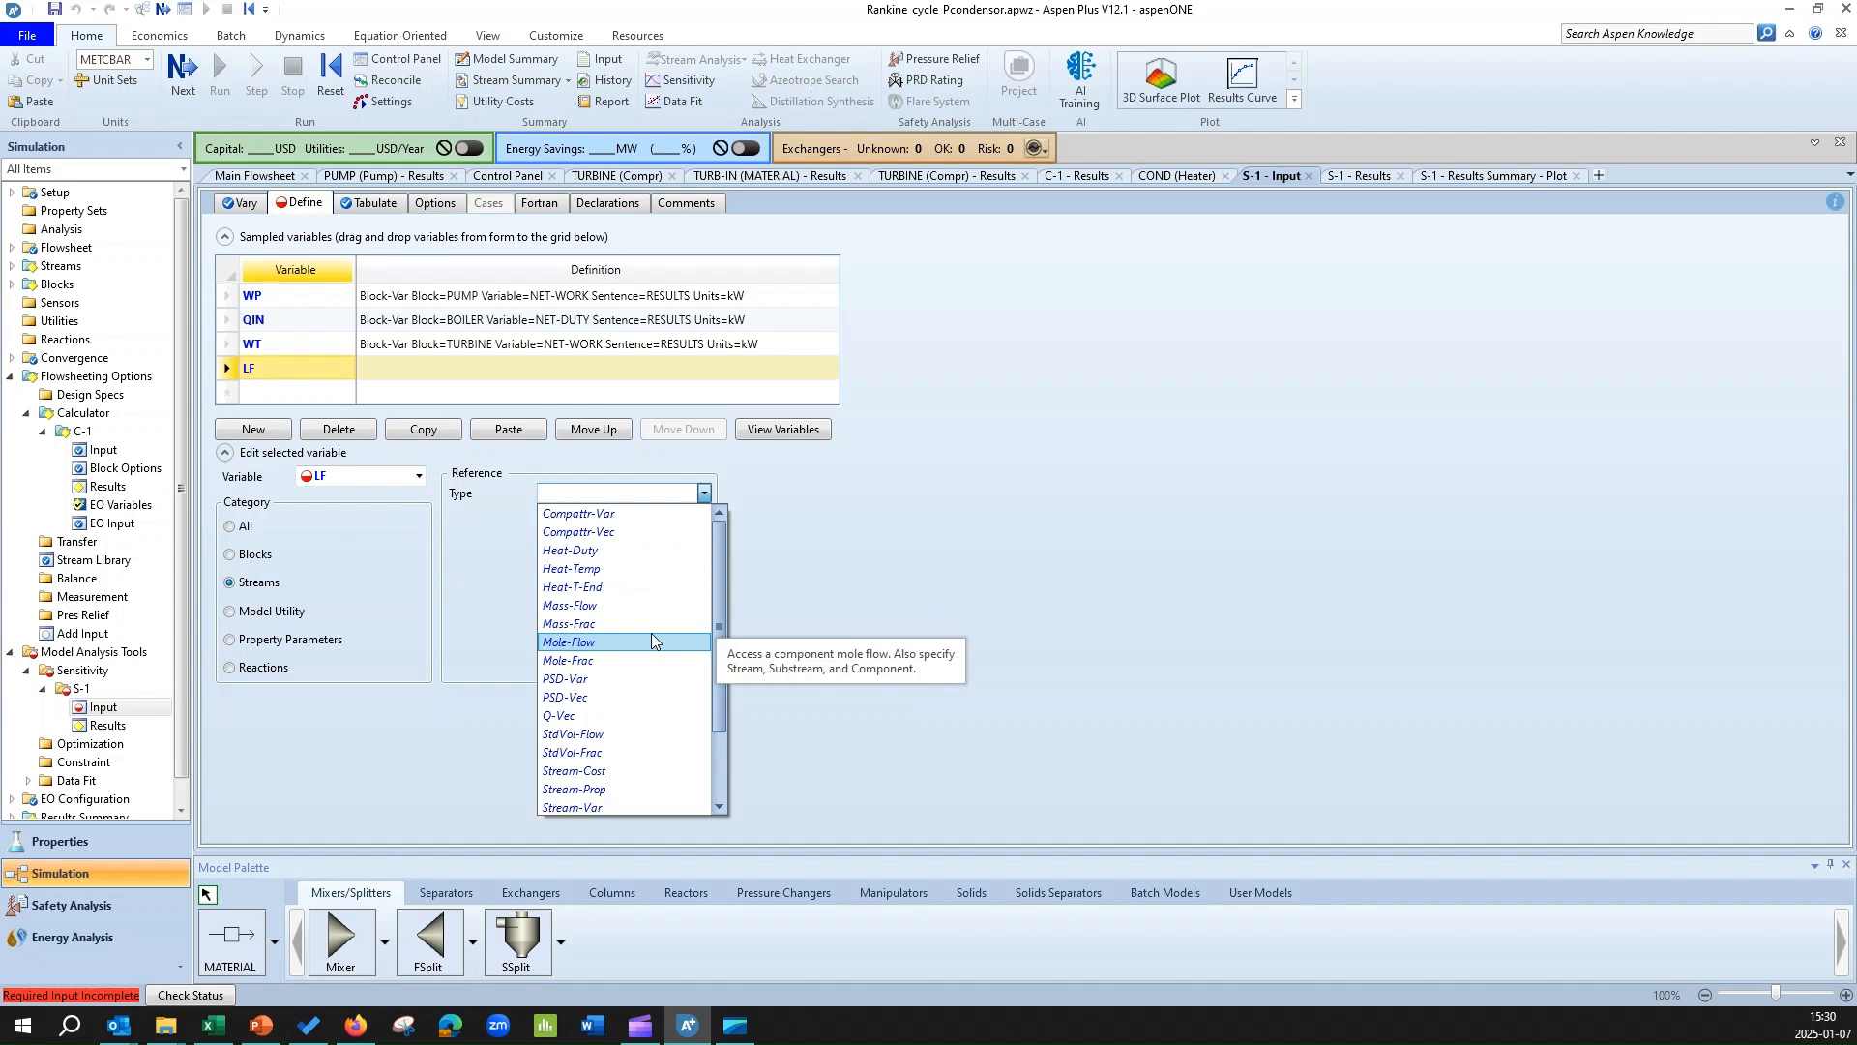
{"action": "key", "text": "s"}
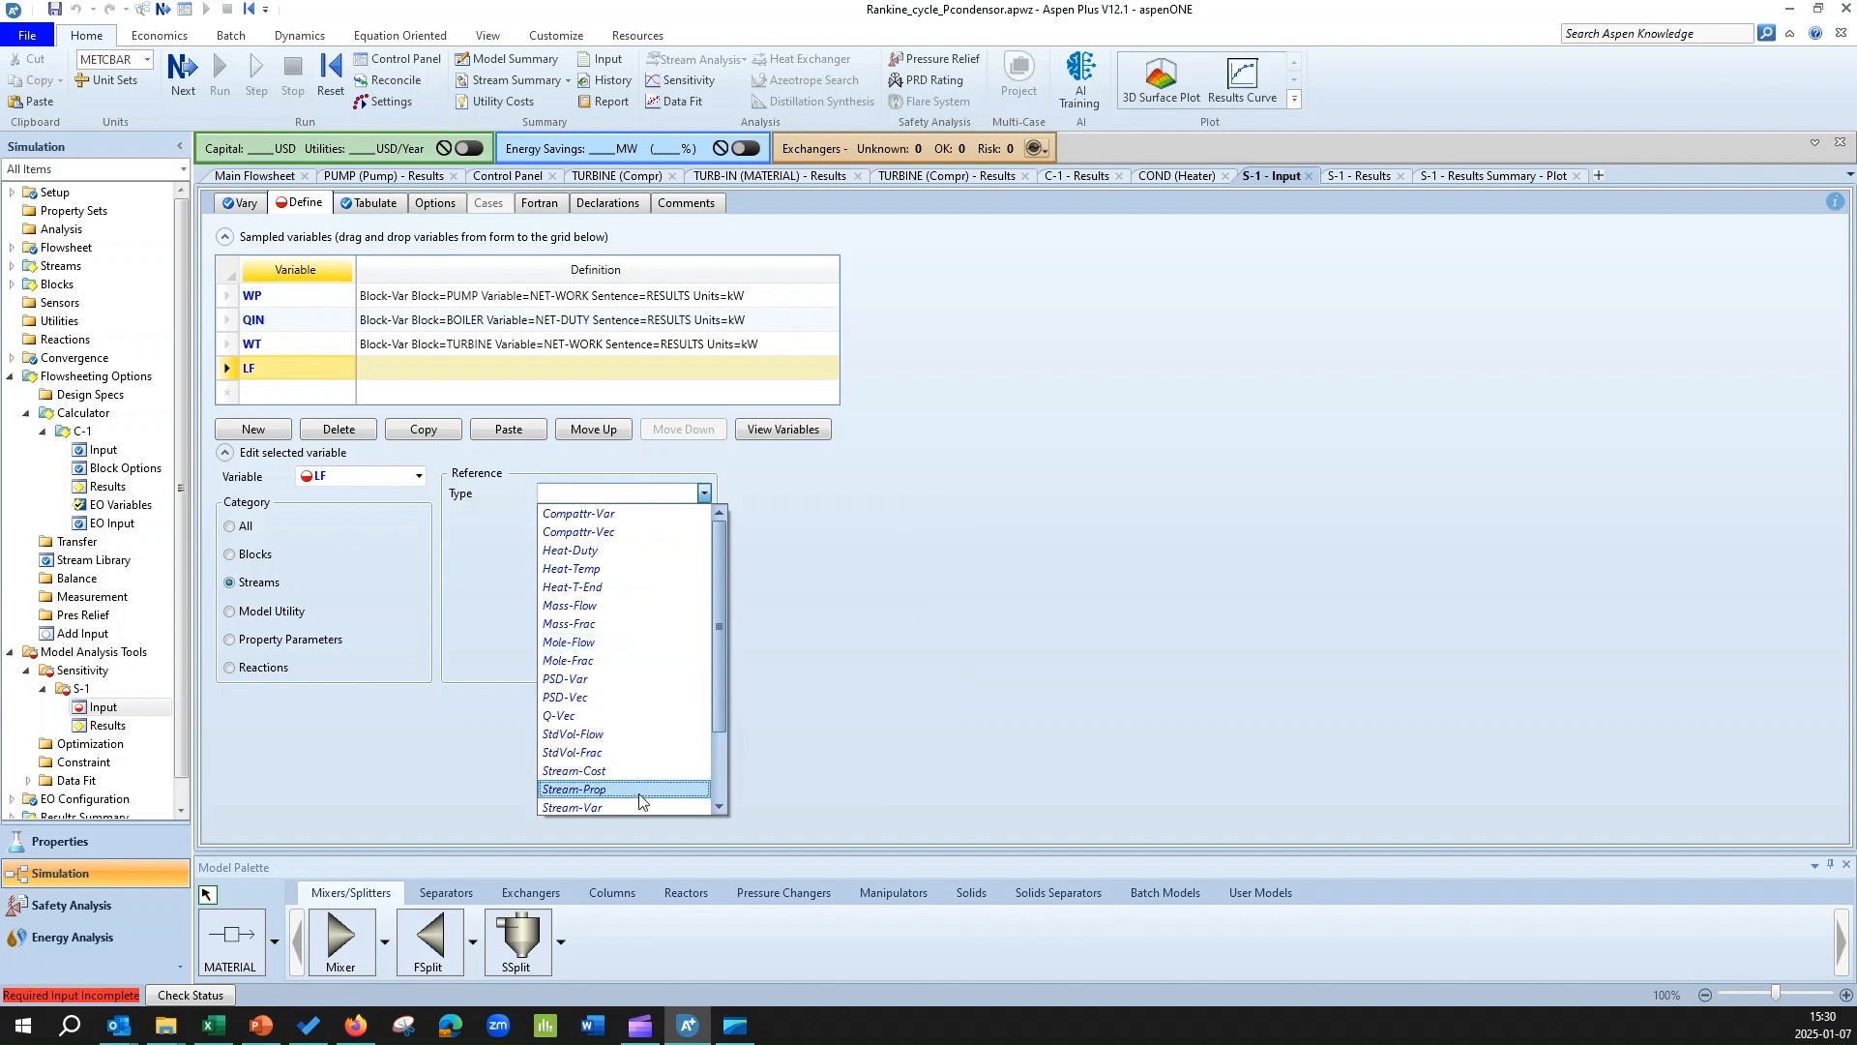
{"action": "left_click", "coordinate": [619, 771]}
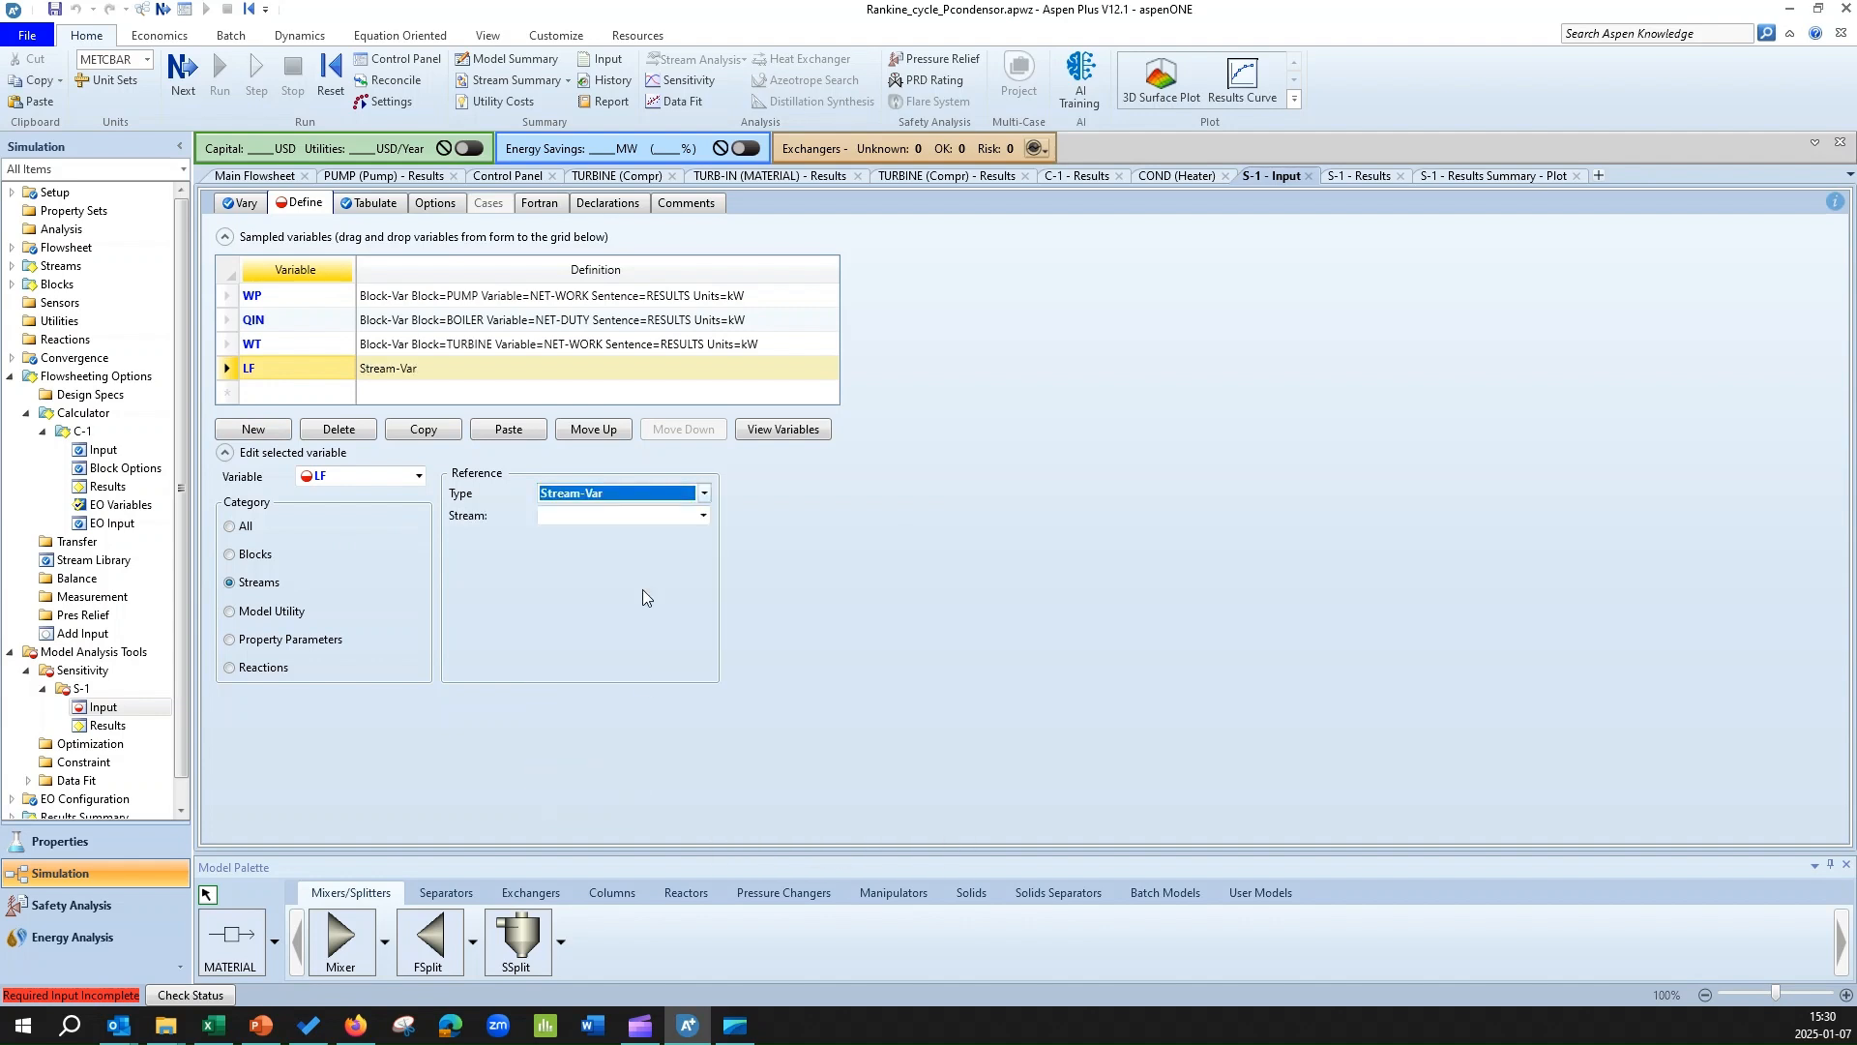
{"action": "left_click", "coordinate": [705, 516]}
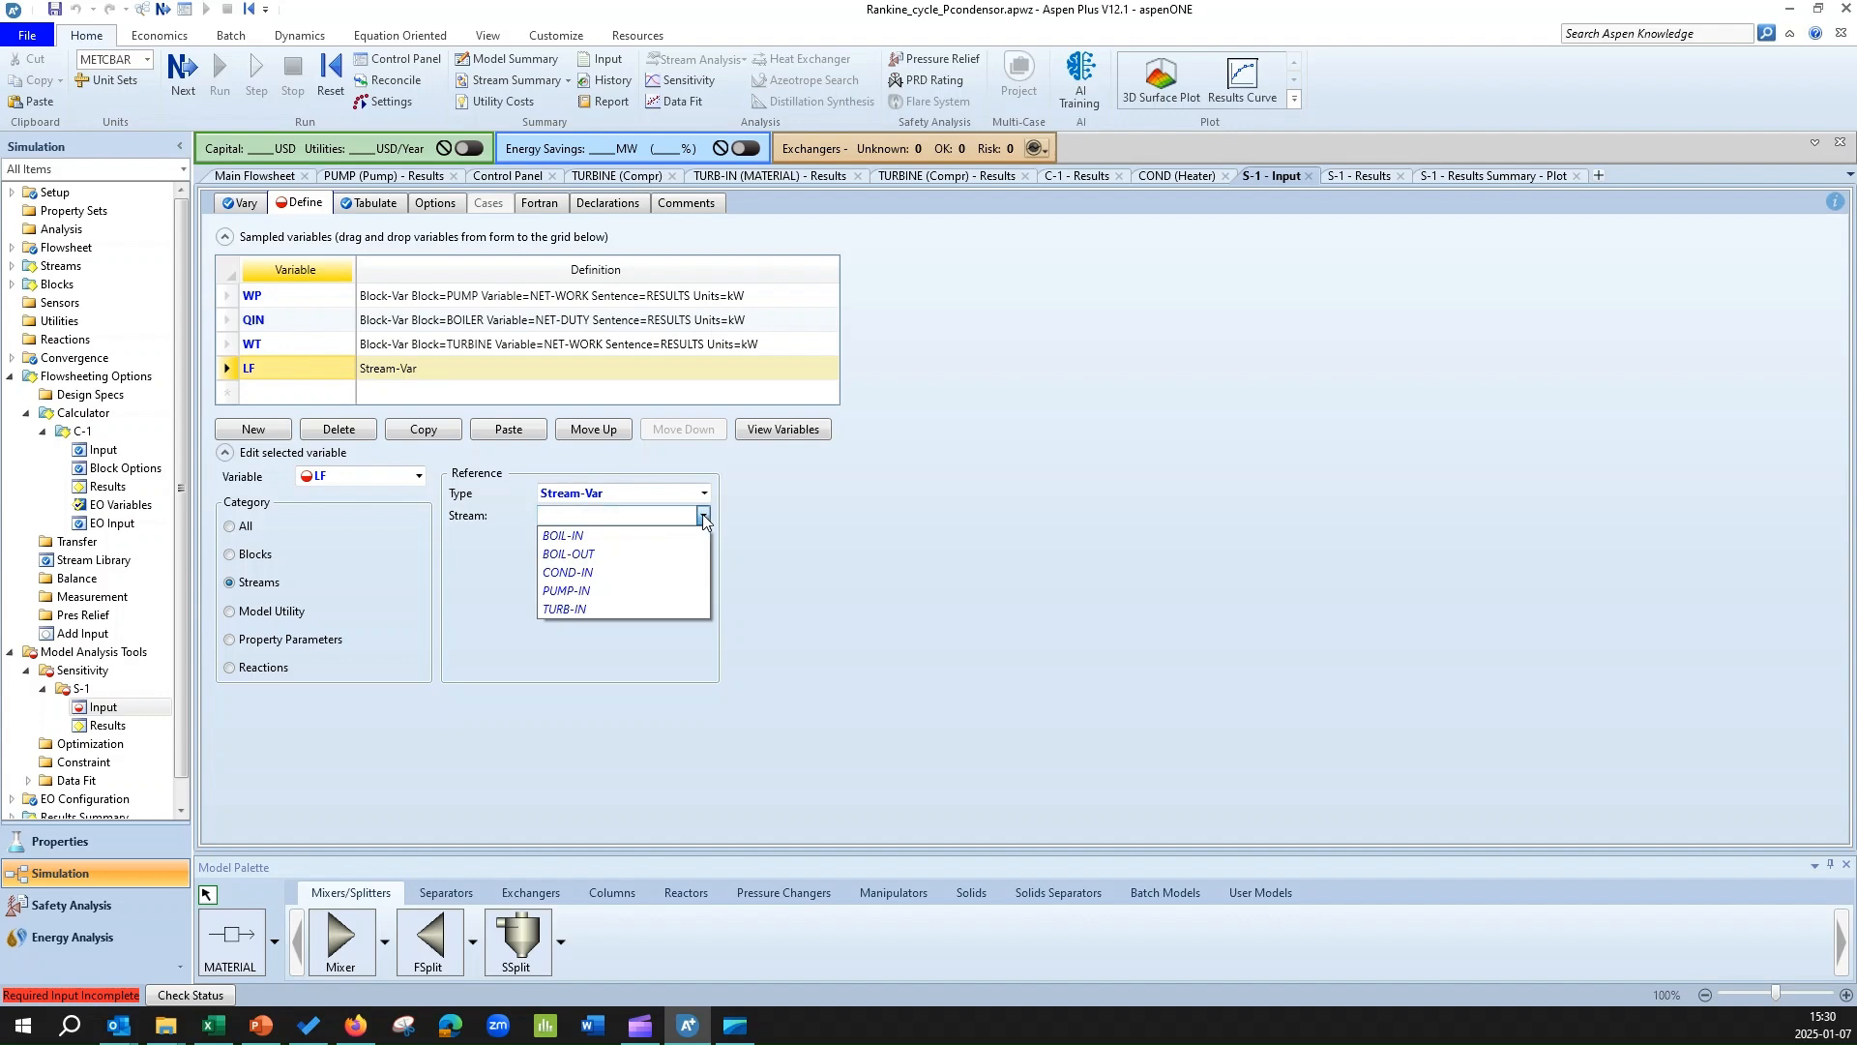
{"action": "left_click", "coordinate": [606, 577]}
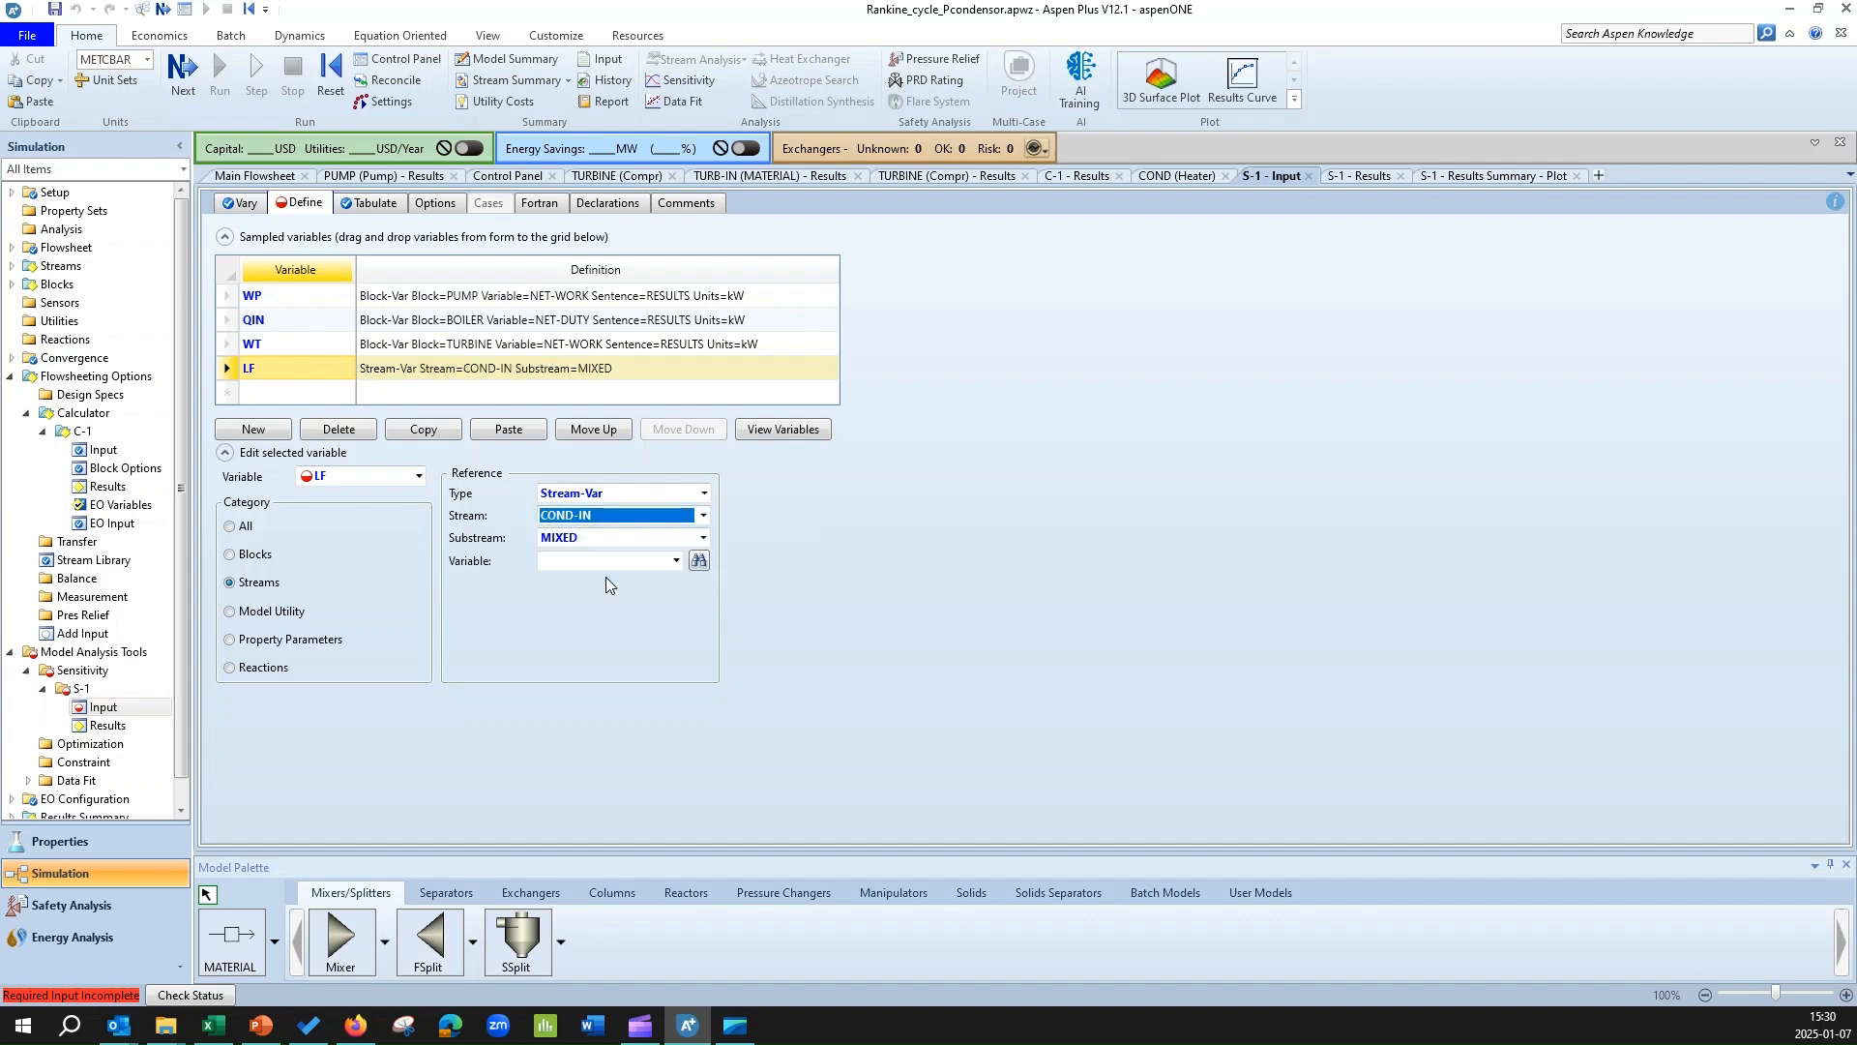
Check the condenser inlet stream on the flowsheet and set LF's stream variable to LFRAC.
{"action": "left_click", "coordinate": [222, 178]}
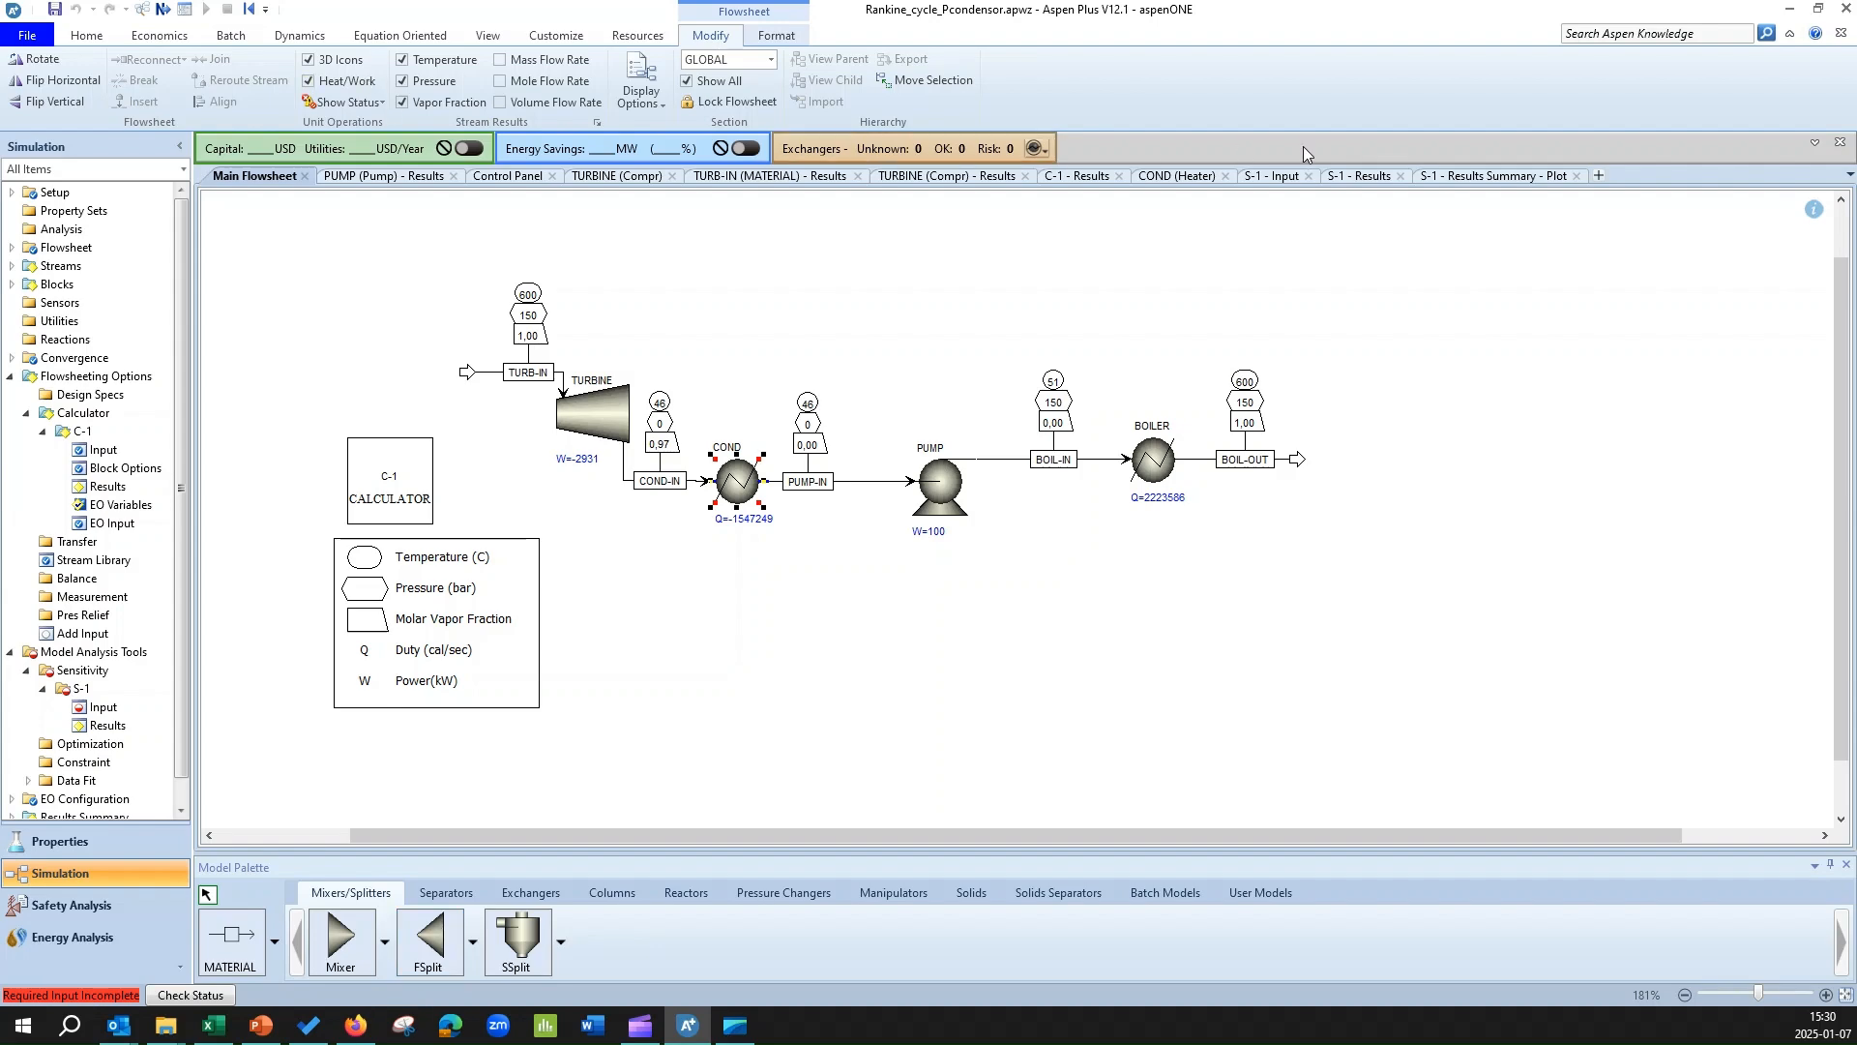
{"action": "left_click", "coordinate": [1514, 176]}
{"action": "left_click", "coordinate": [1357, 176]}
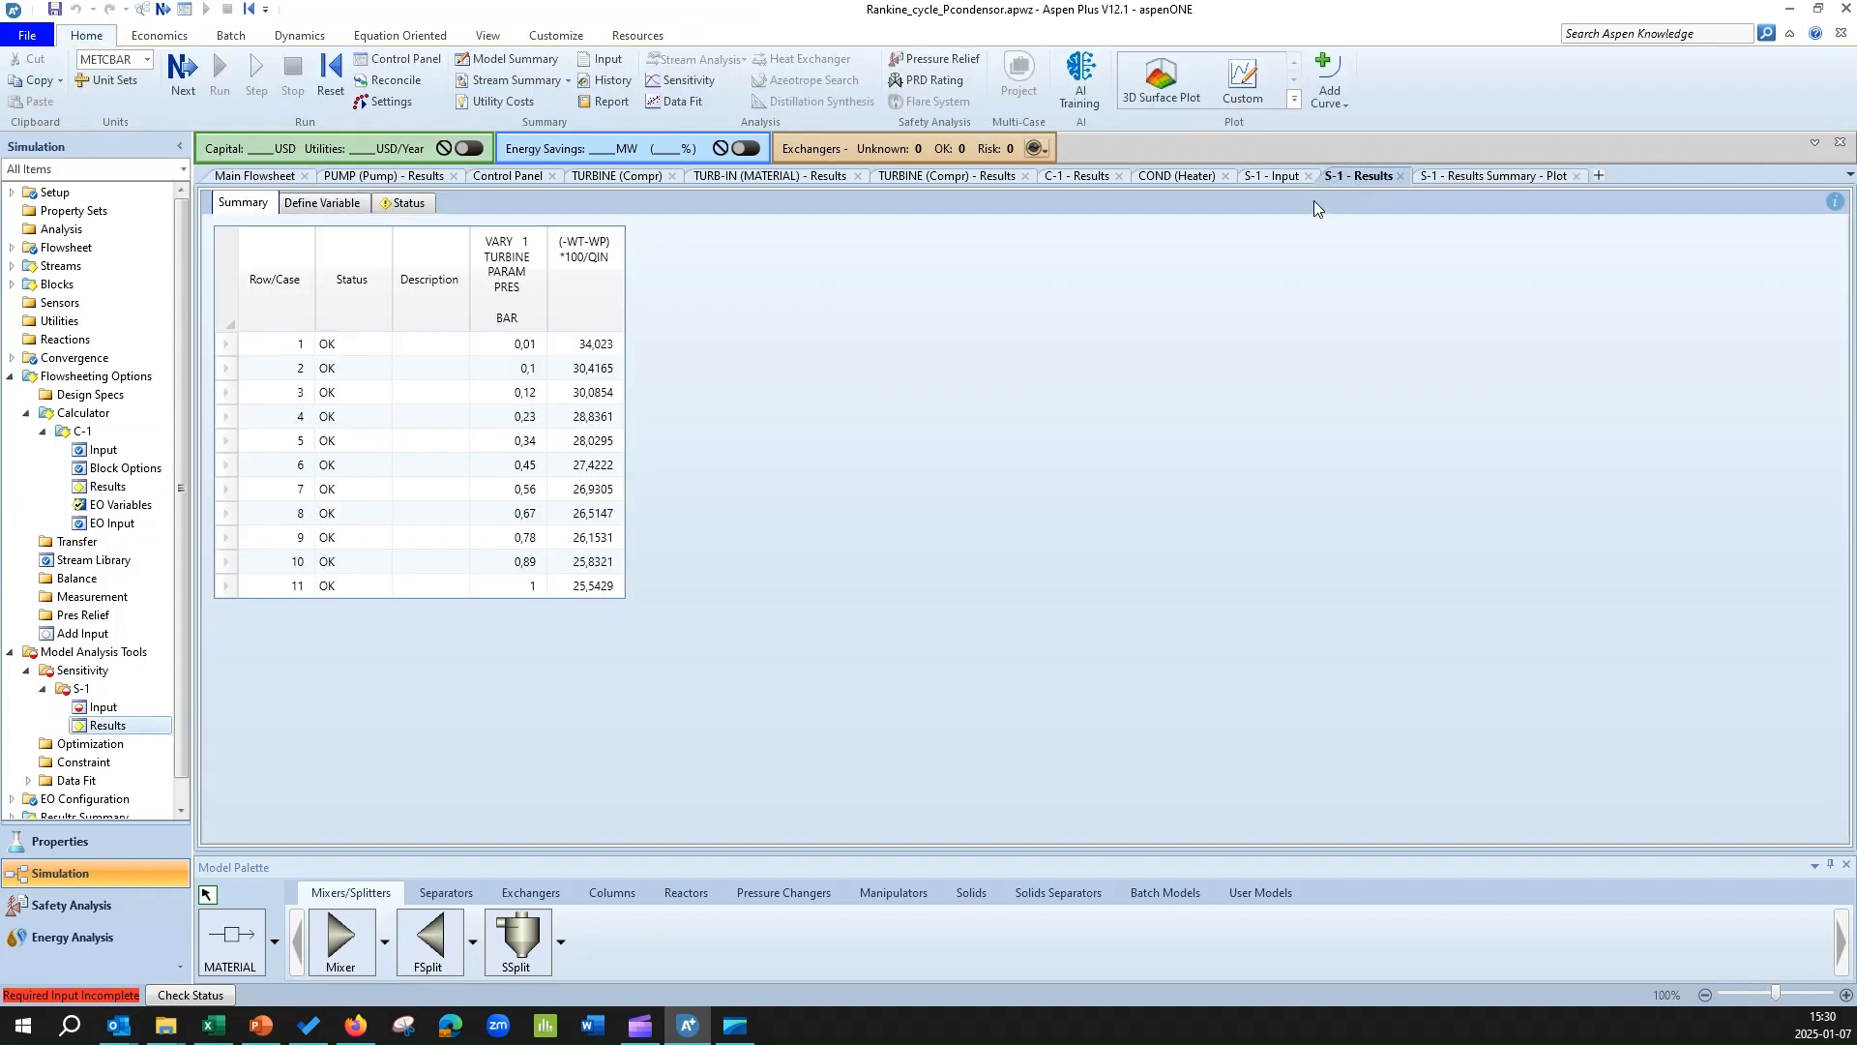
{"action": "left_click", "coordinate": [1272, 176]}
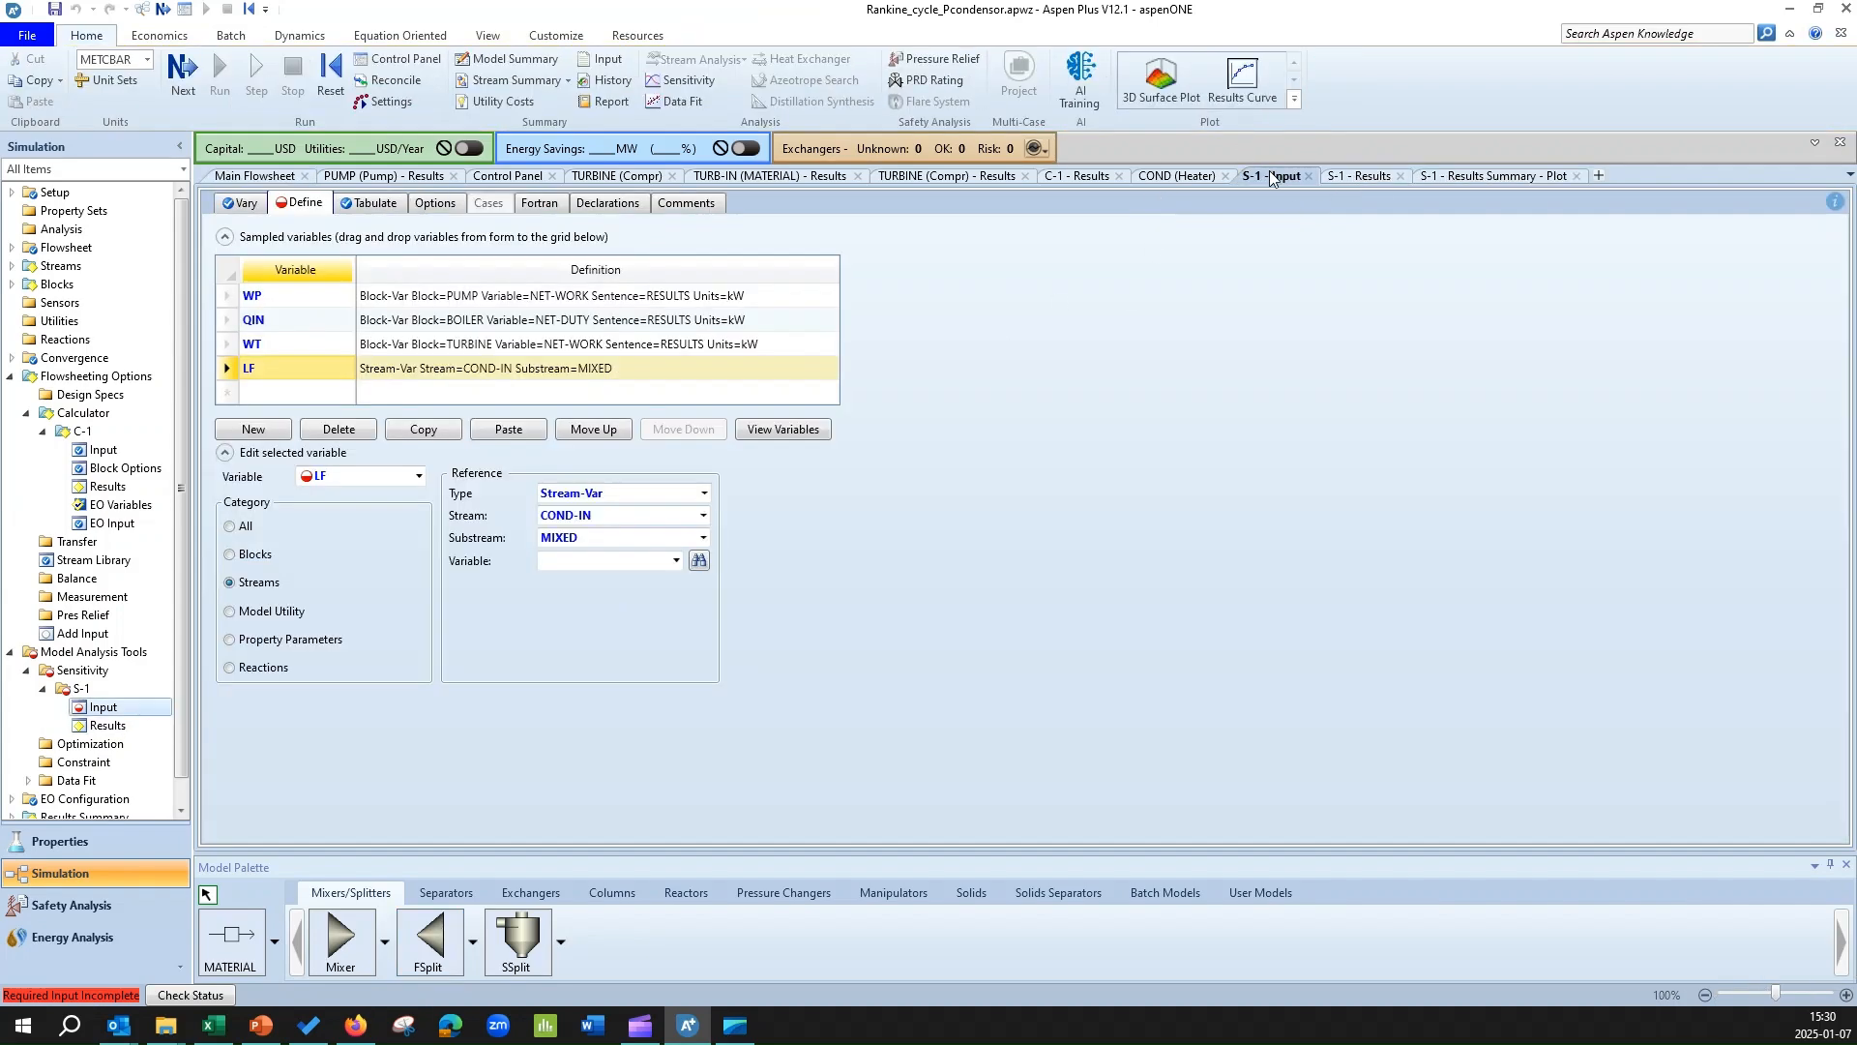
{"action": "left_click", "coordinate": [675, 562]}
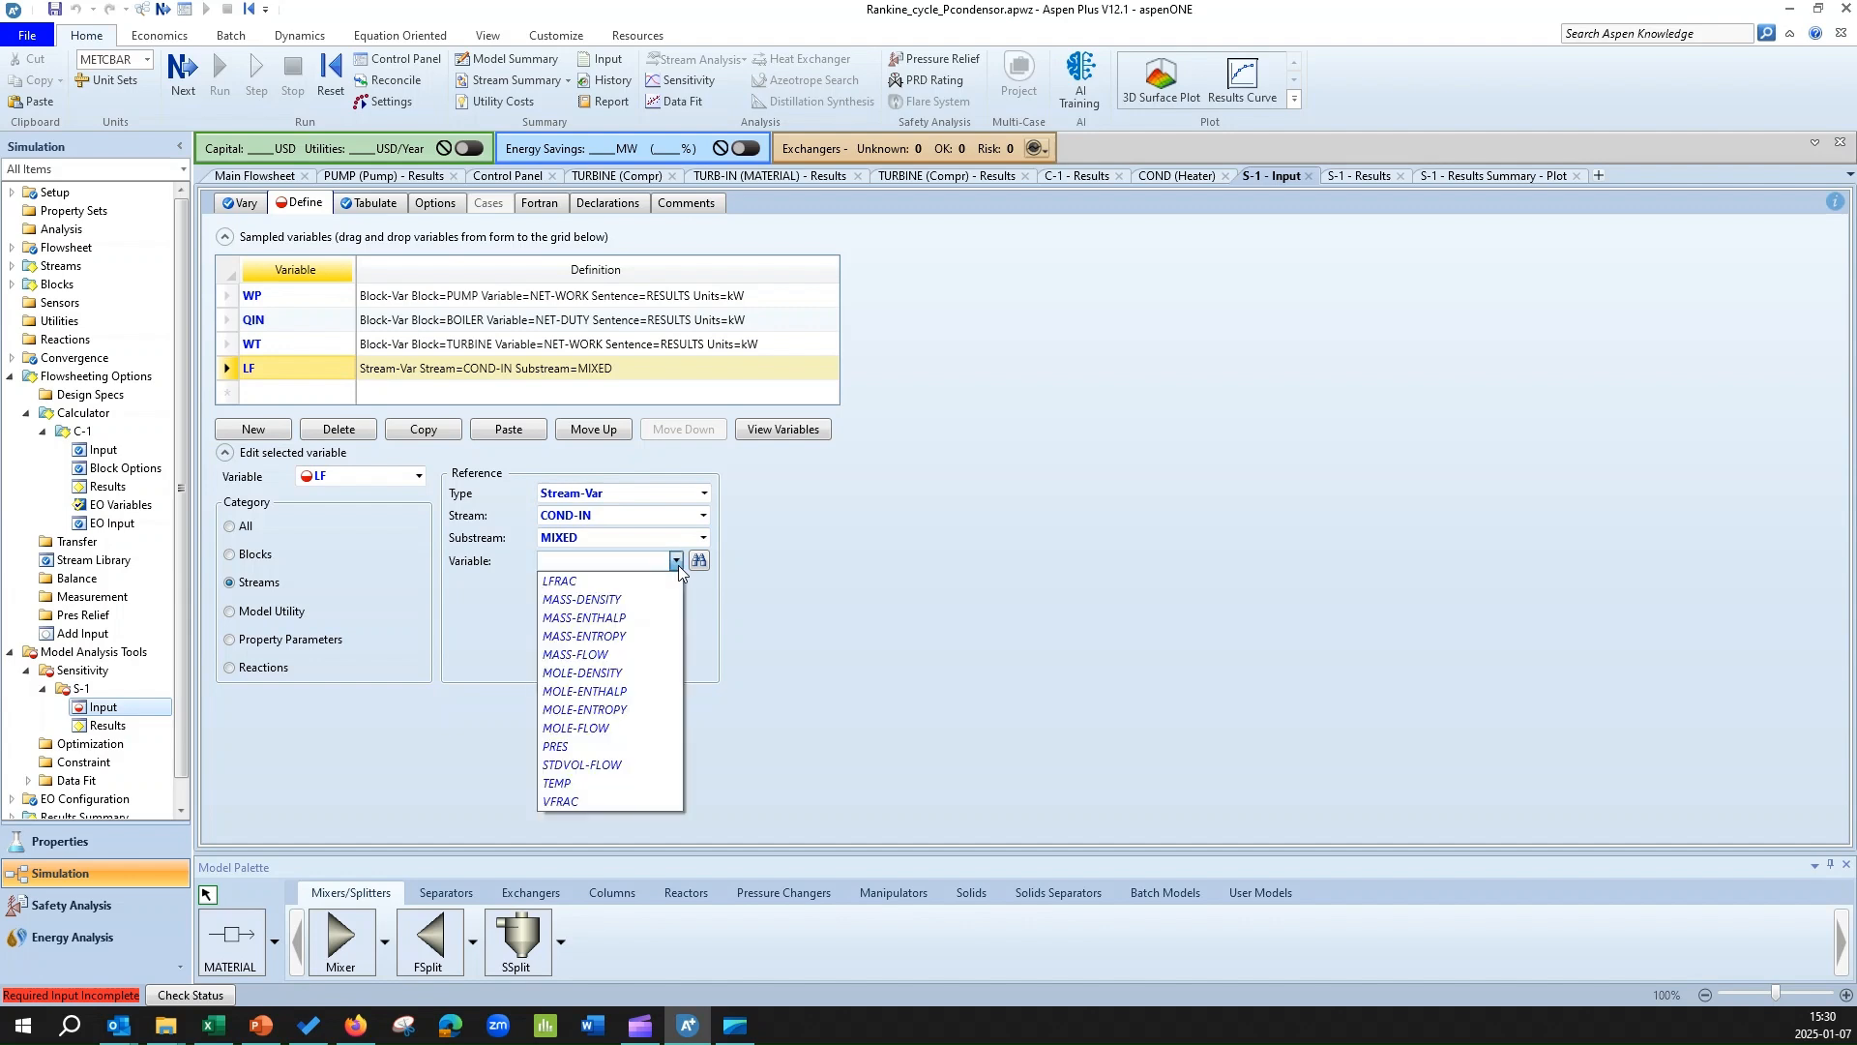
{"action": "left_click", "coordinate": [588, 579]}
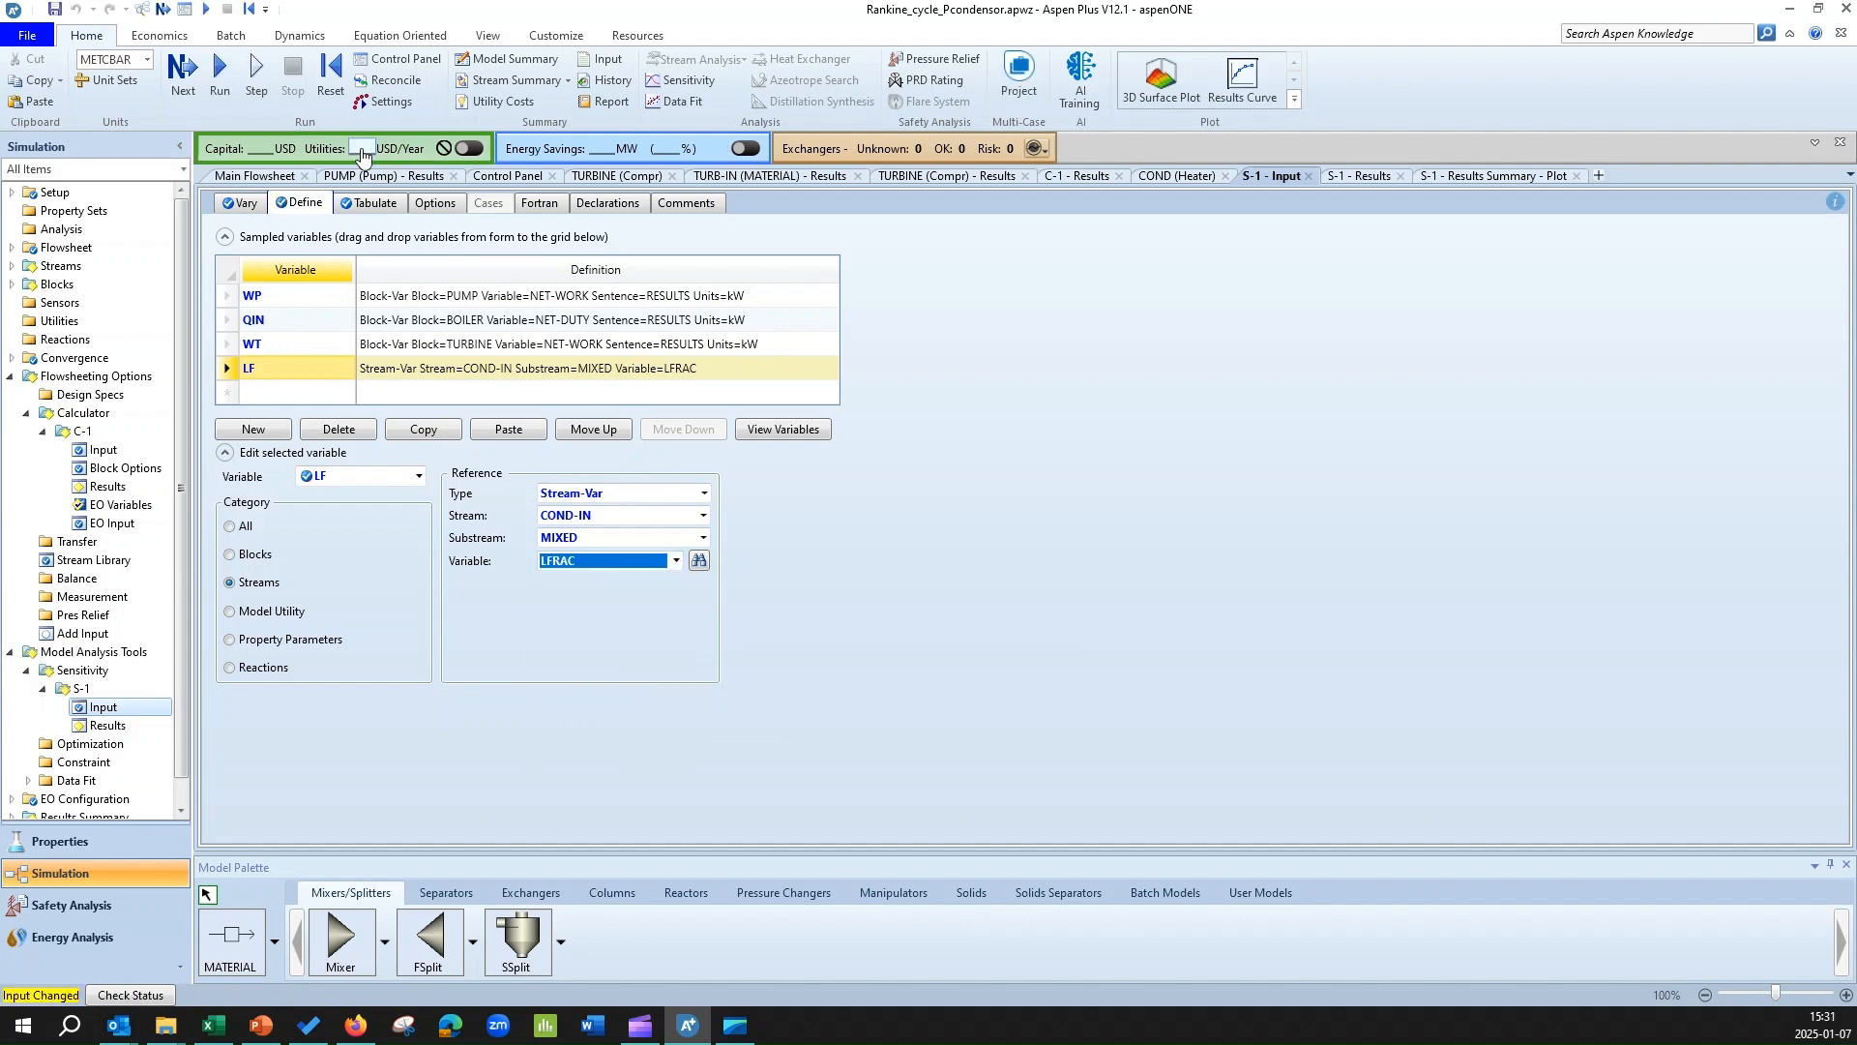
Tabulate LF in column 2 of sensitivity analysis S-1.
{"action": "left_click", "coordinate": [372, 203]}
{"action": "left_click", "coordinate": [302, 320]}
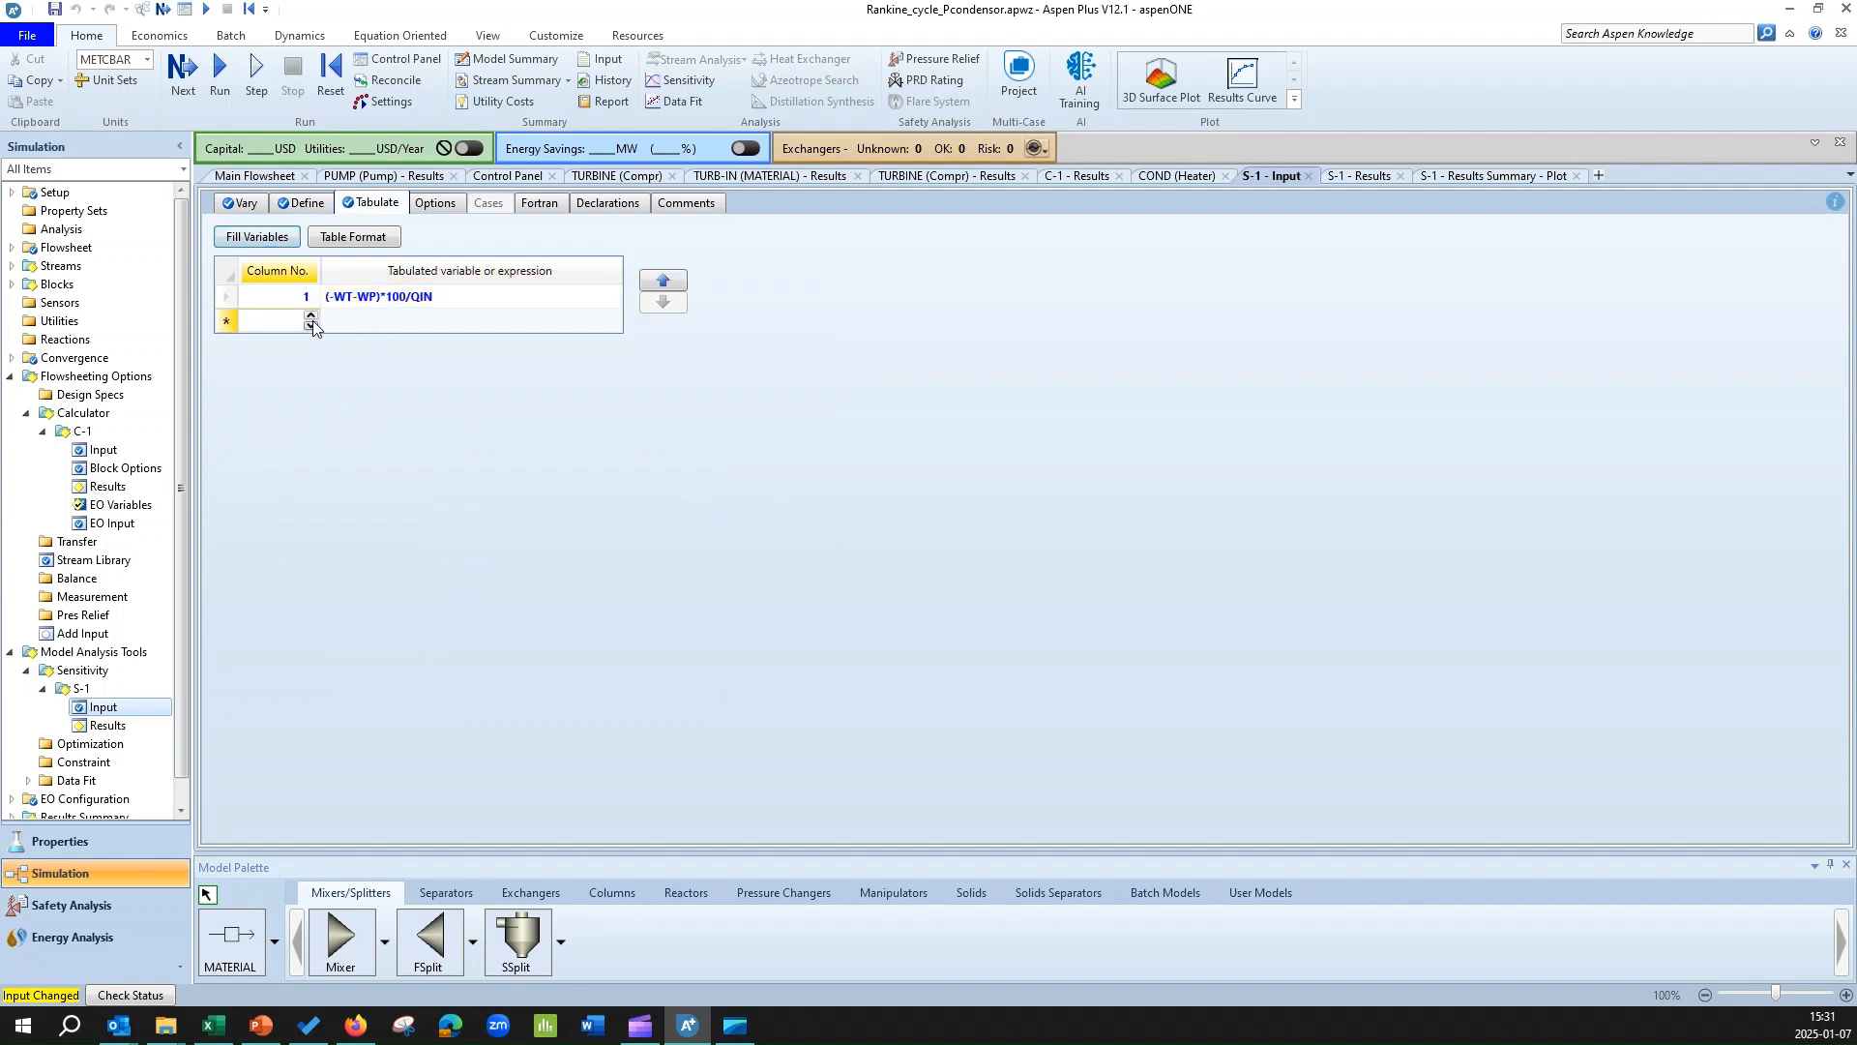
{"action": "left_click", "coordinate": [310, 315]}
{"action": "left_click", "coordinate": [366, 324]}
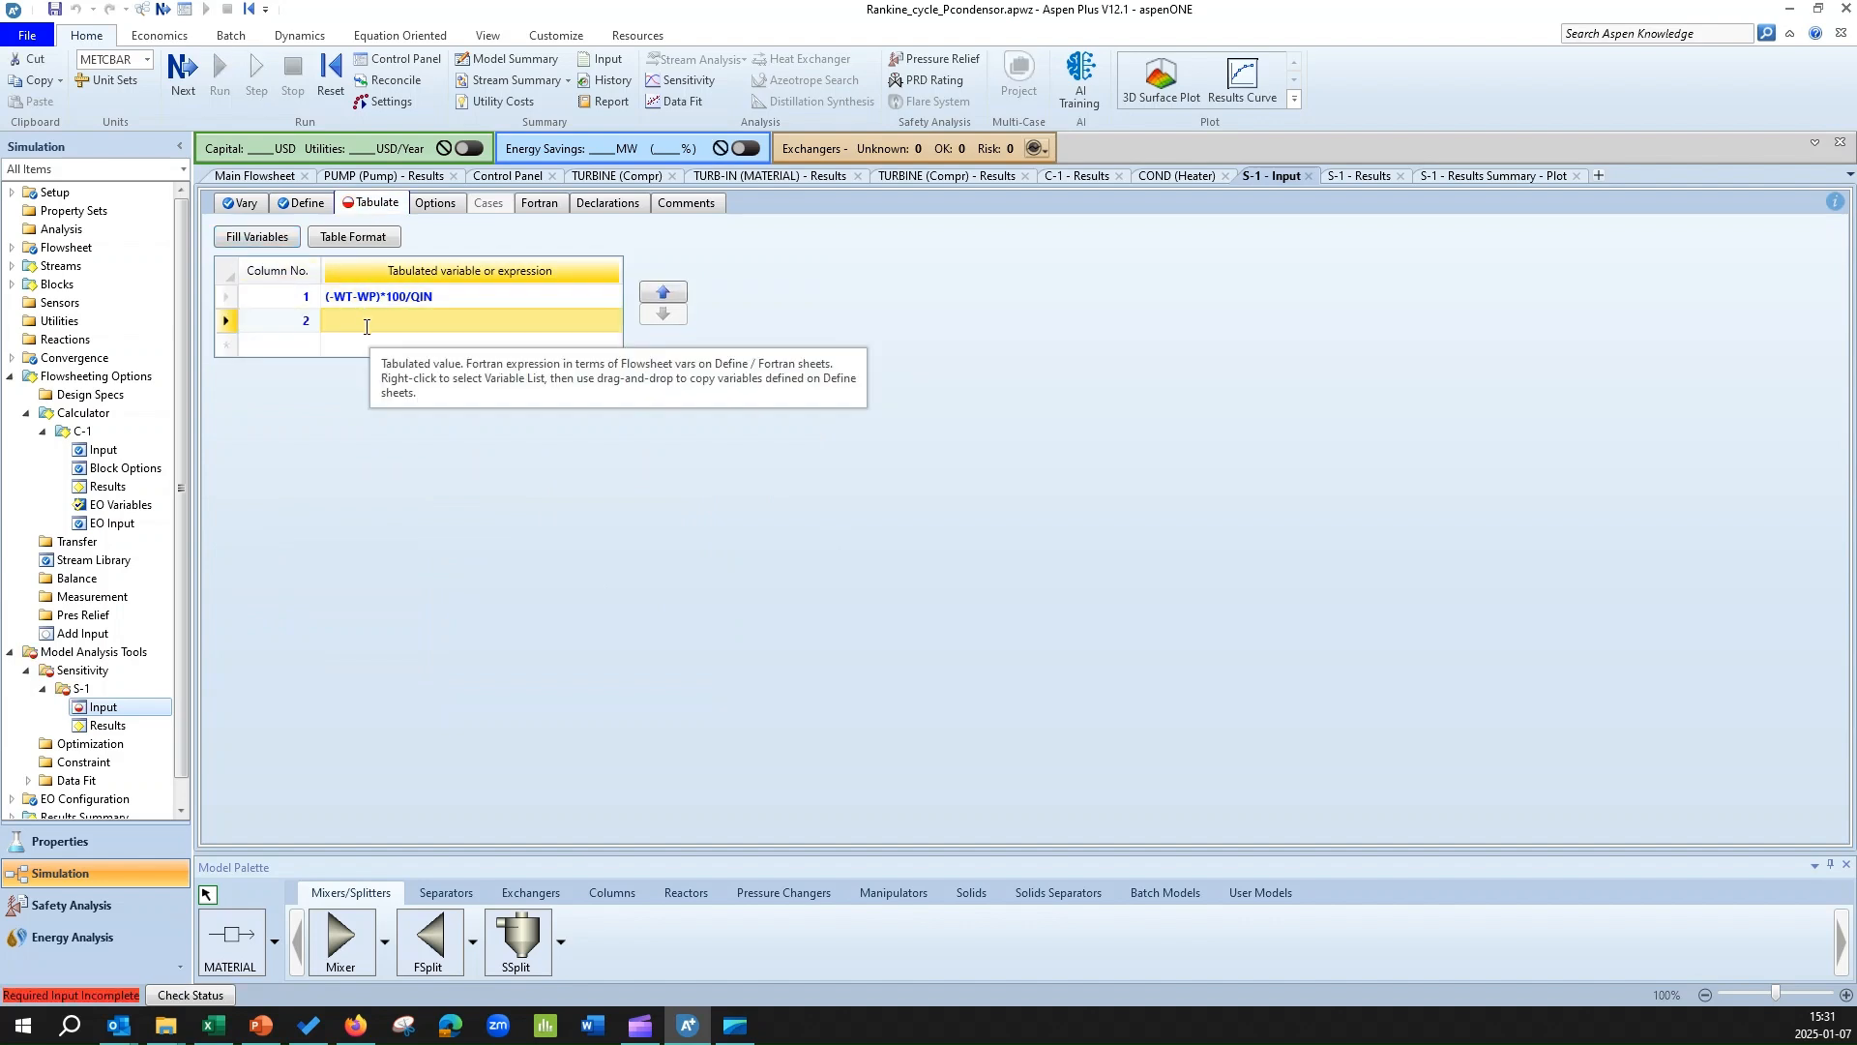
{"action": "type", "text": "LF"}
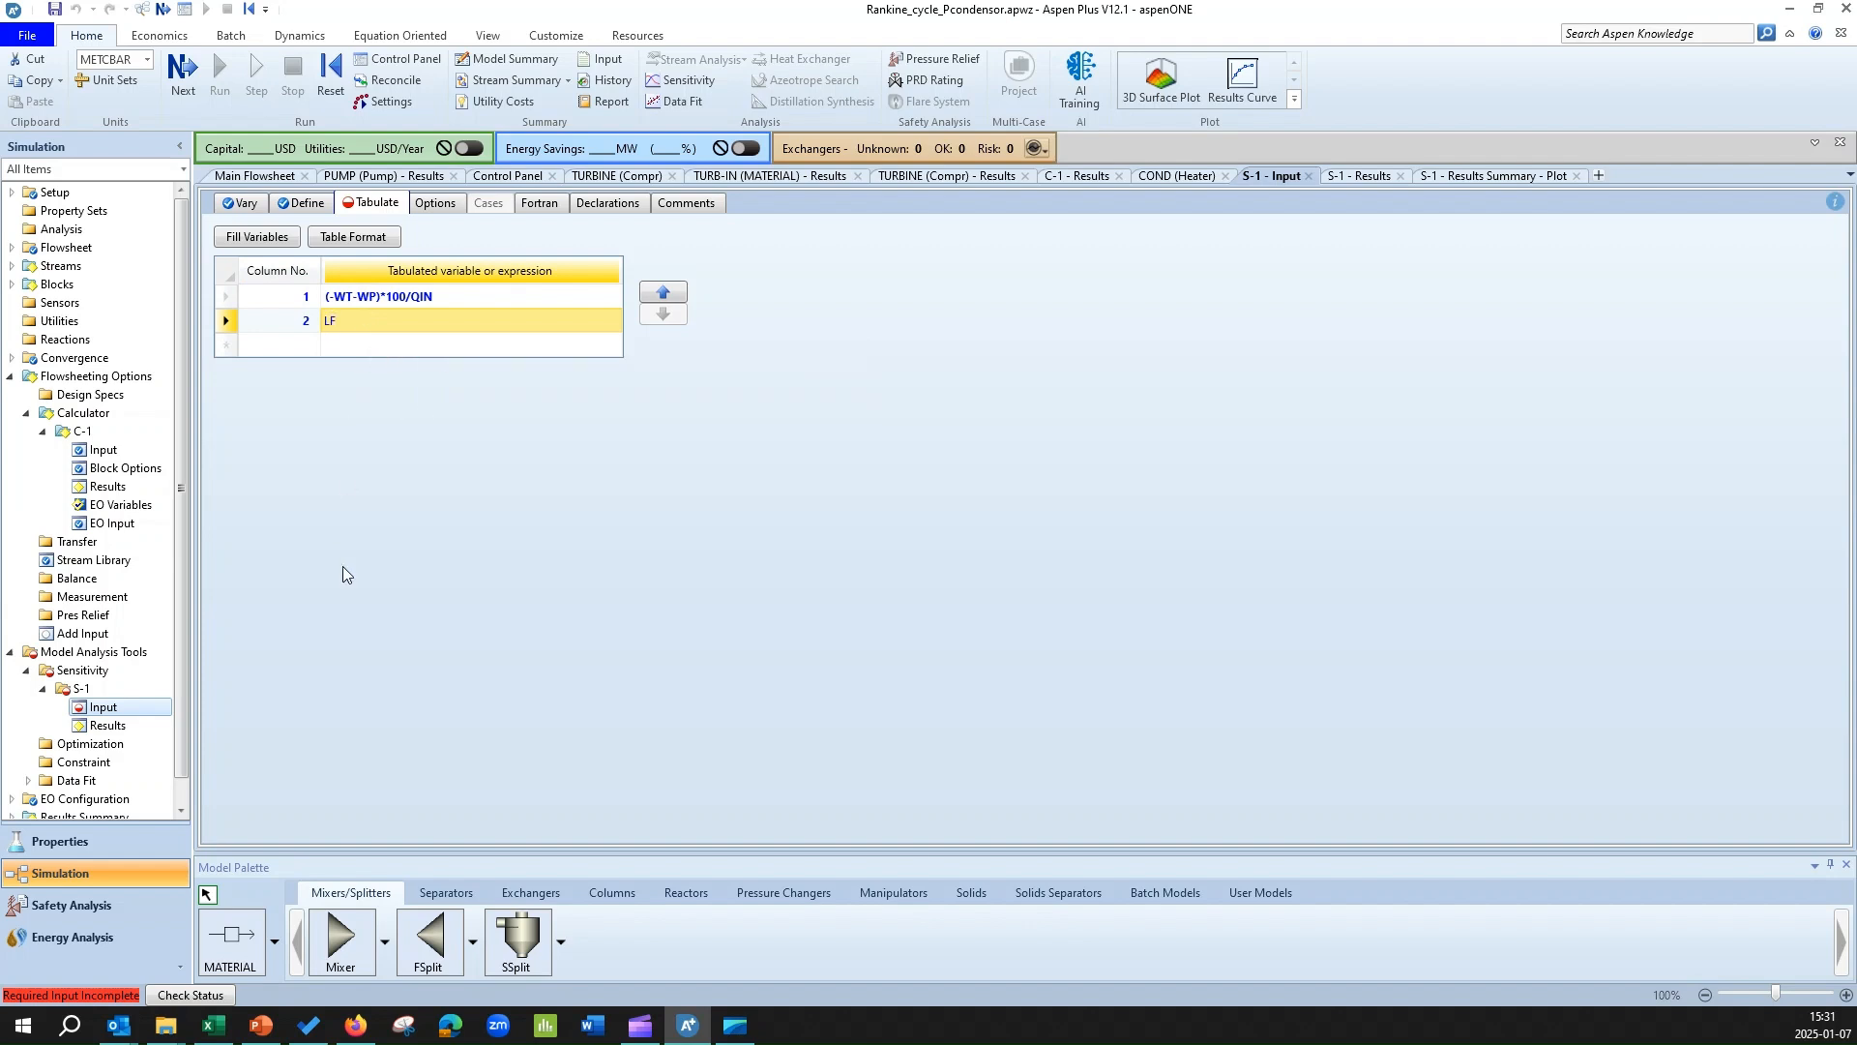
{"action": "key", "text": "Return"}
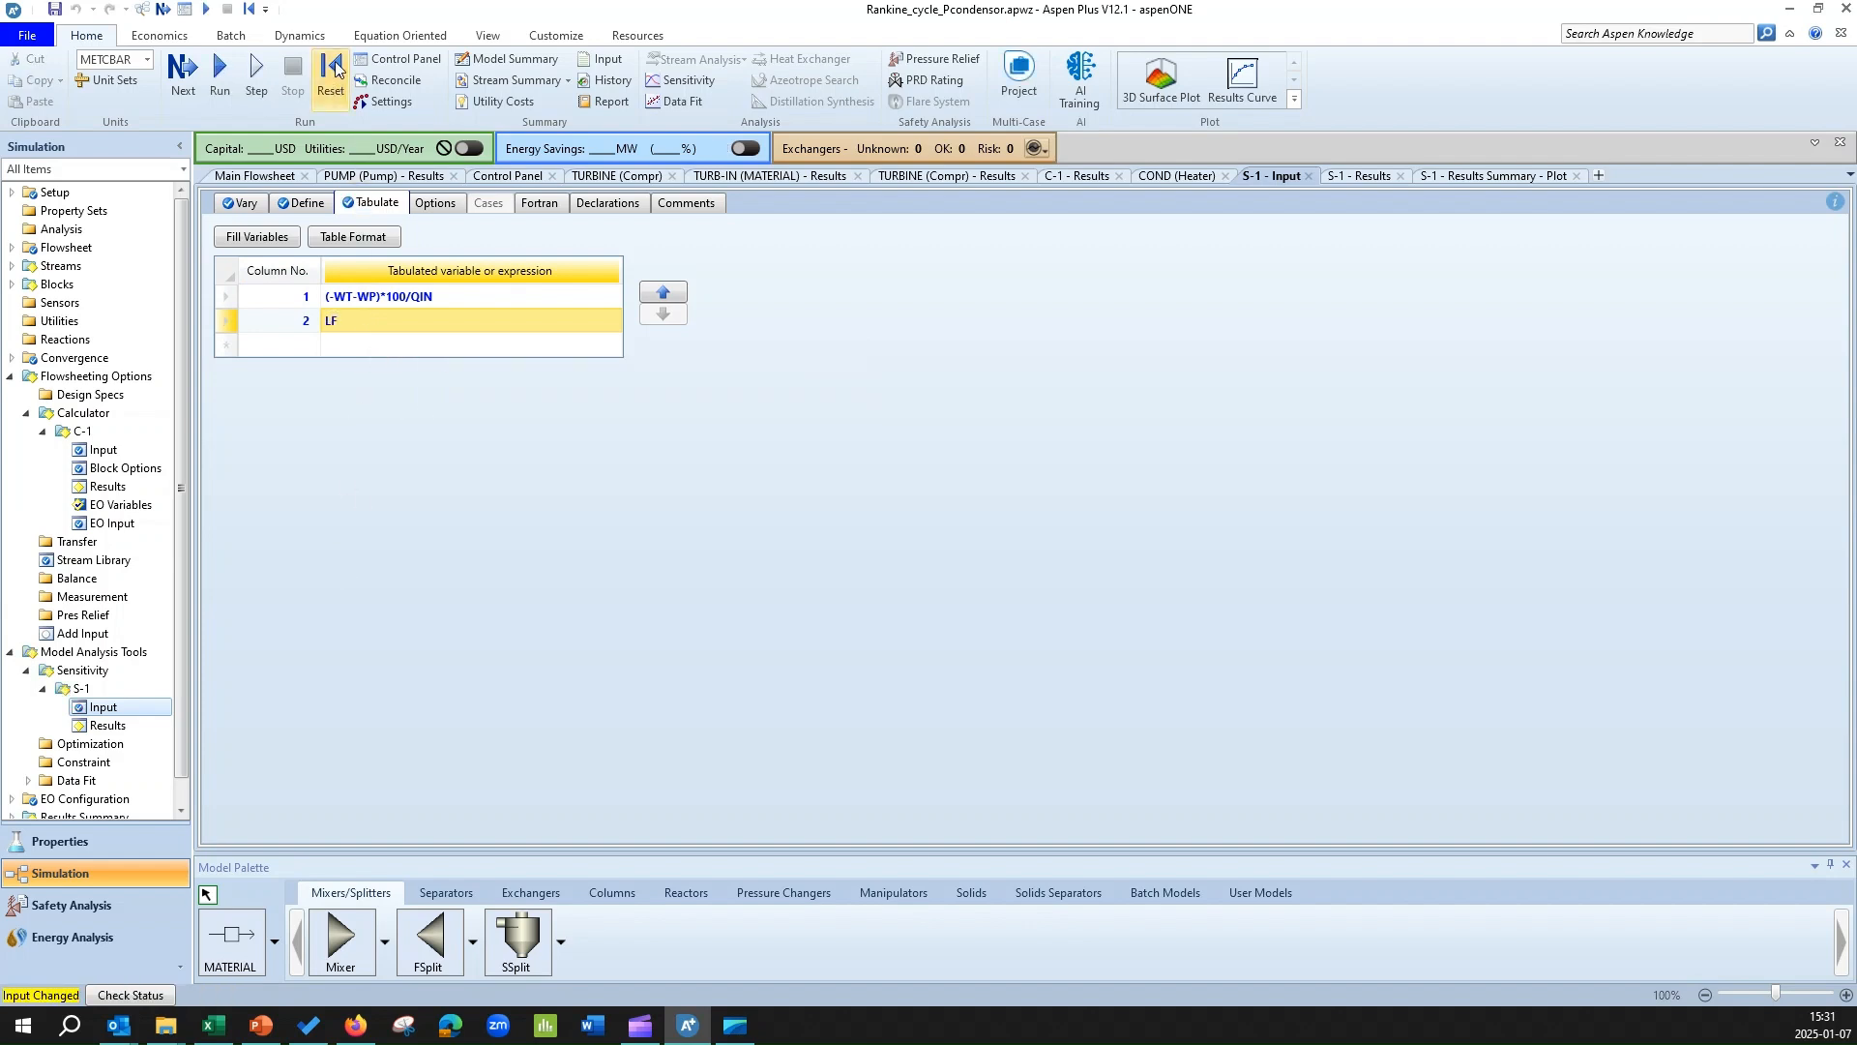
Reinitialize the simulation and rerun it with the LF column included.
{"action": "left_click", "coordinate": [332, 70]}
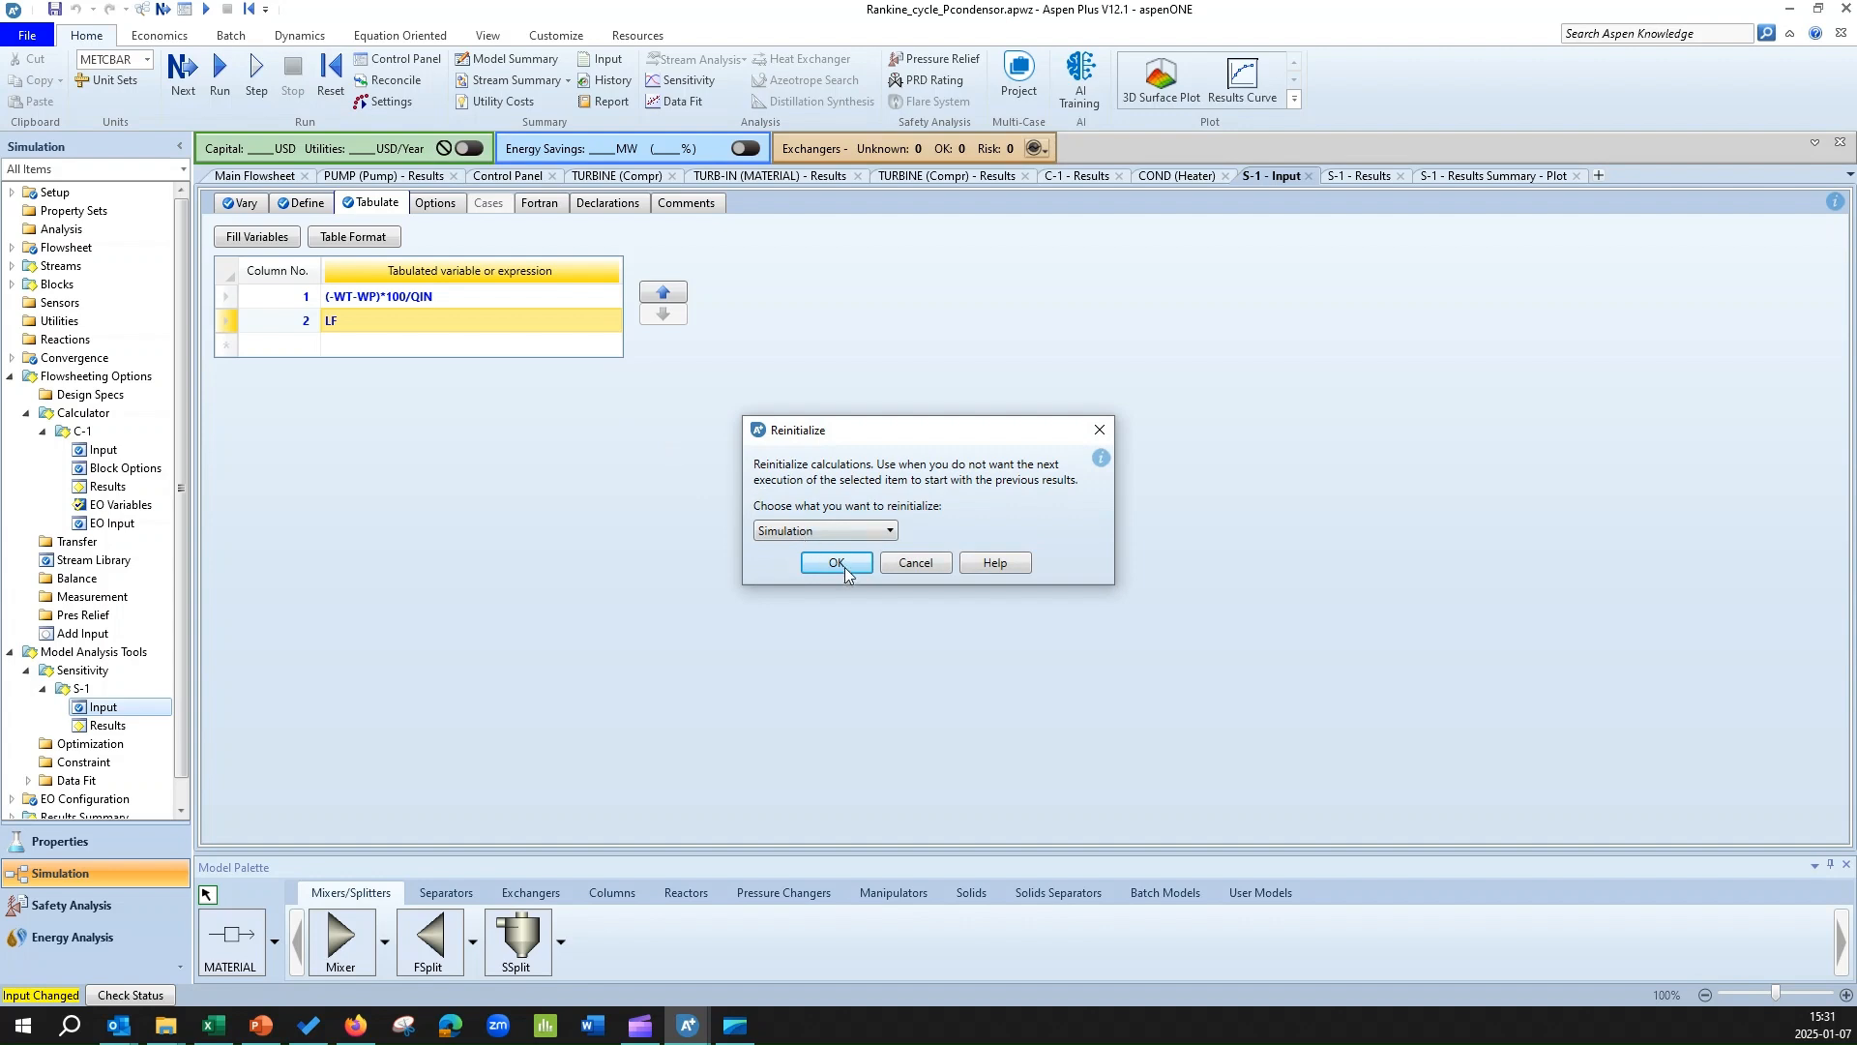
{"action": "left_click", "coordinate": [838, 563]}
{"action": "left_click", "coordinate": [1039, 538]}
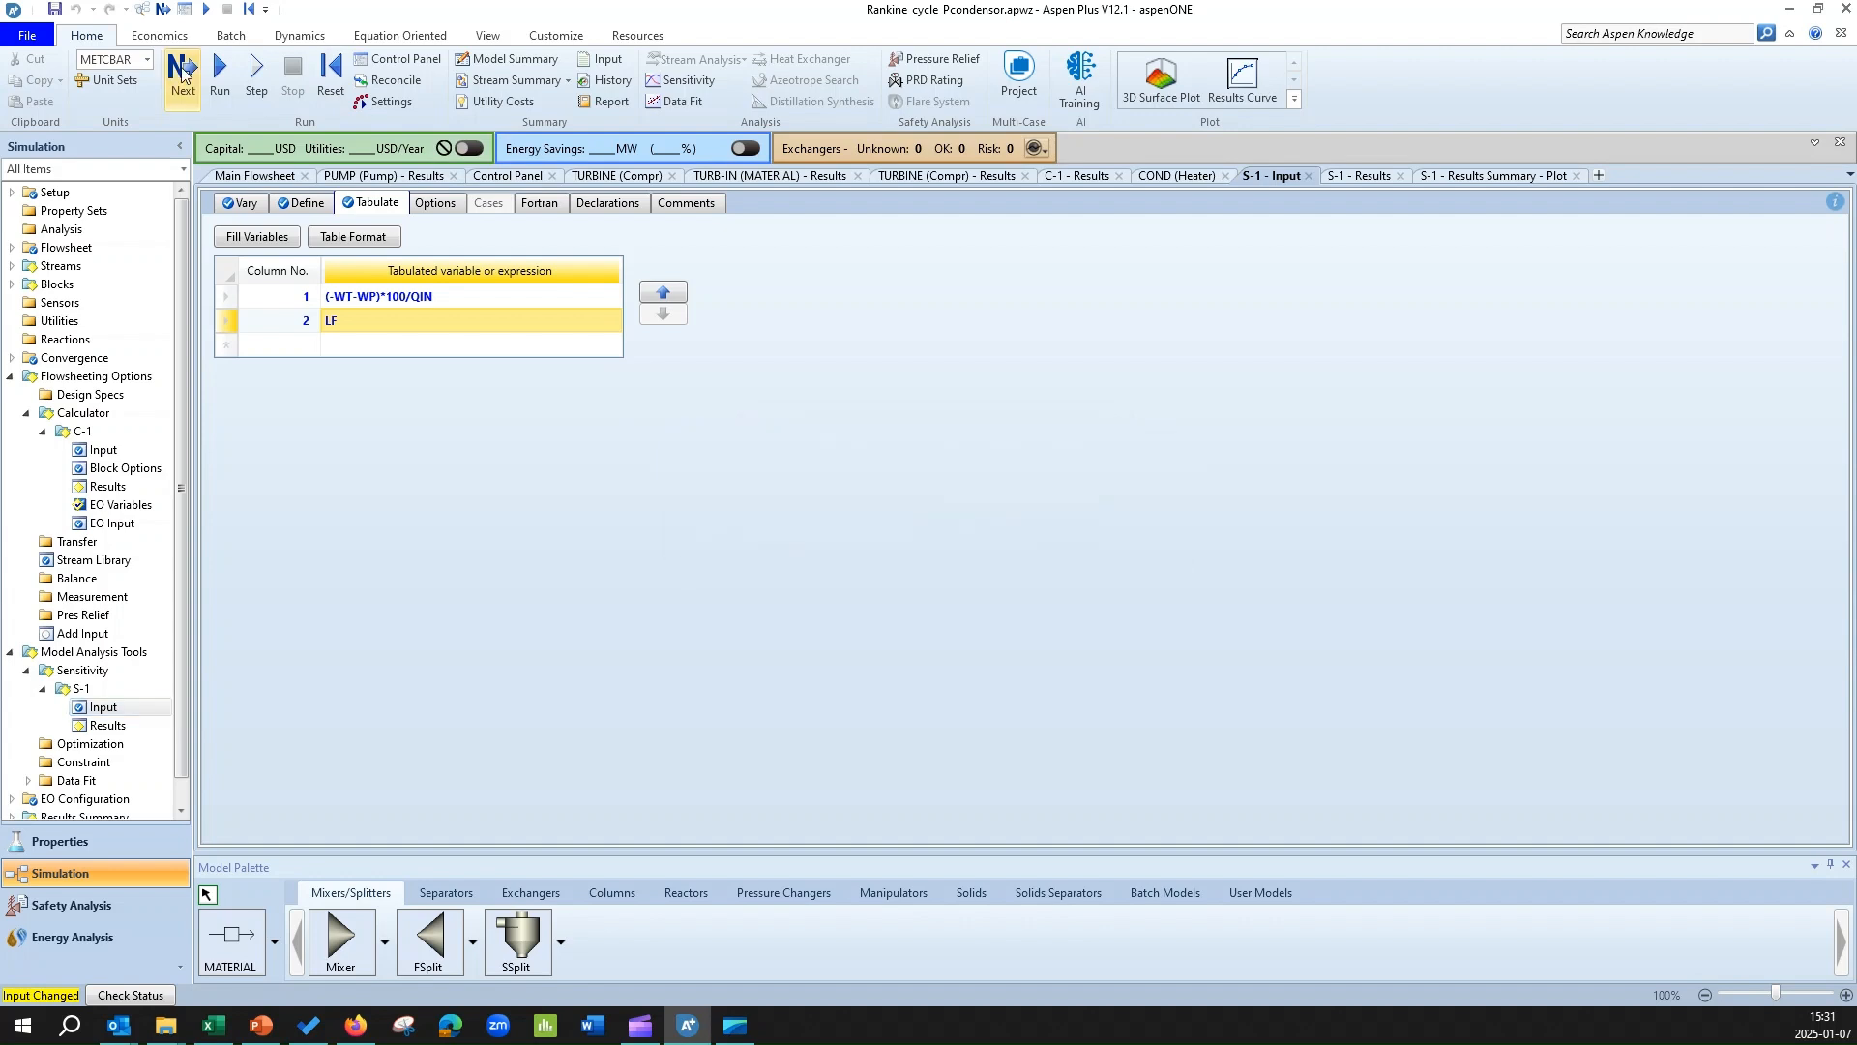
{"action": "left_click", "coordinate": [183, 73]}
{"action": "left_click", "coordinate": [1048, 549]}
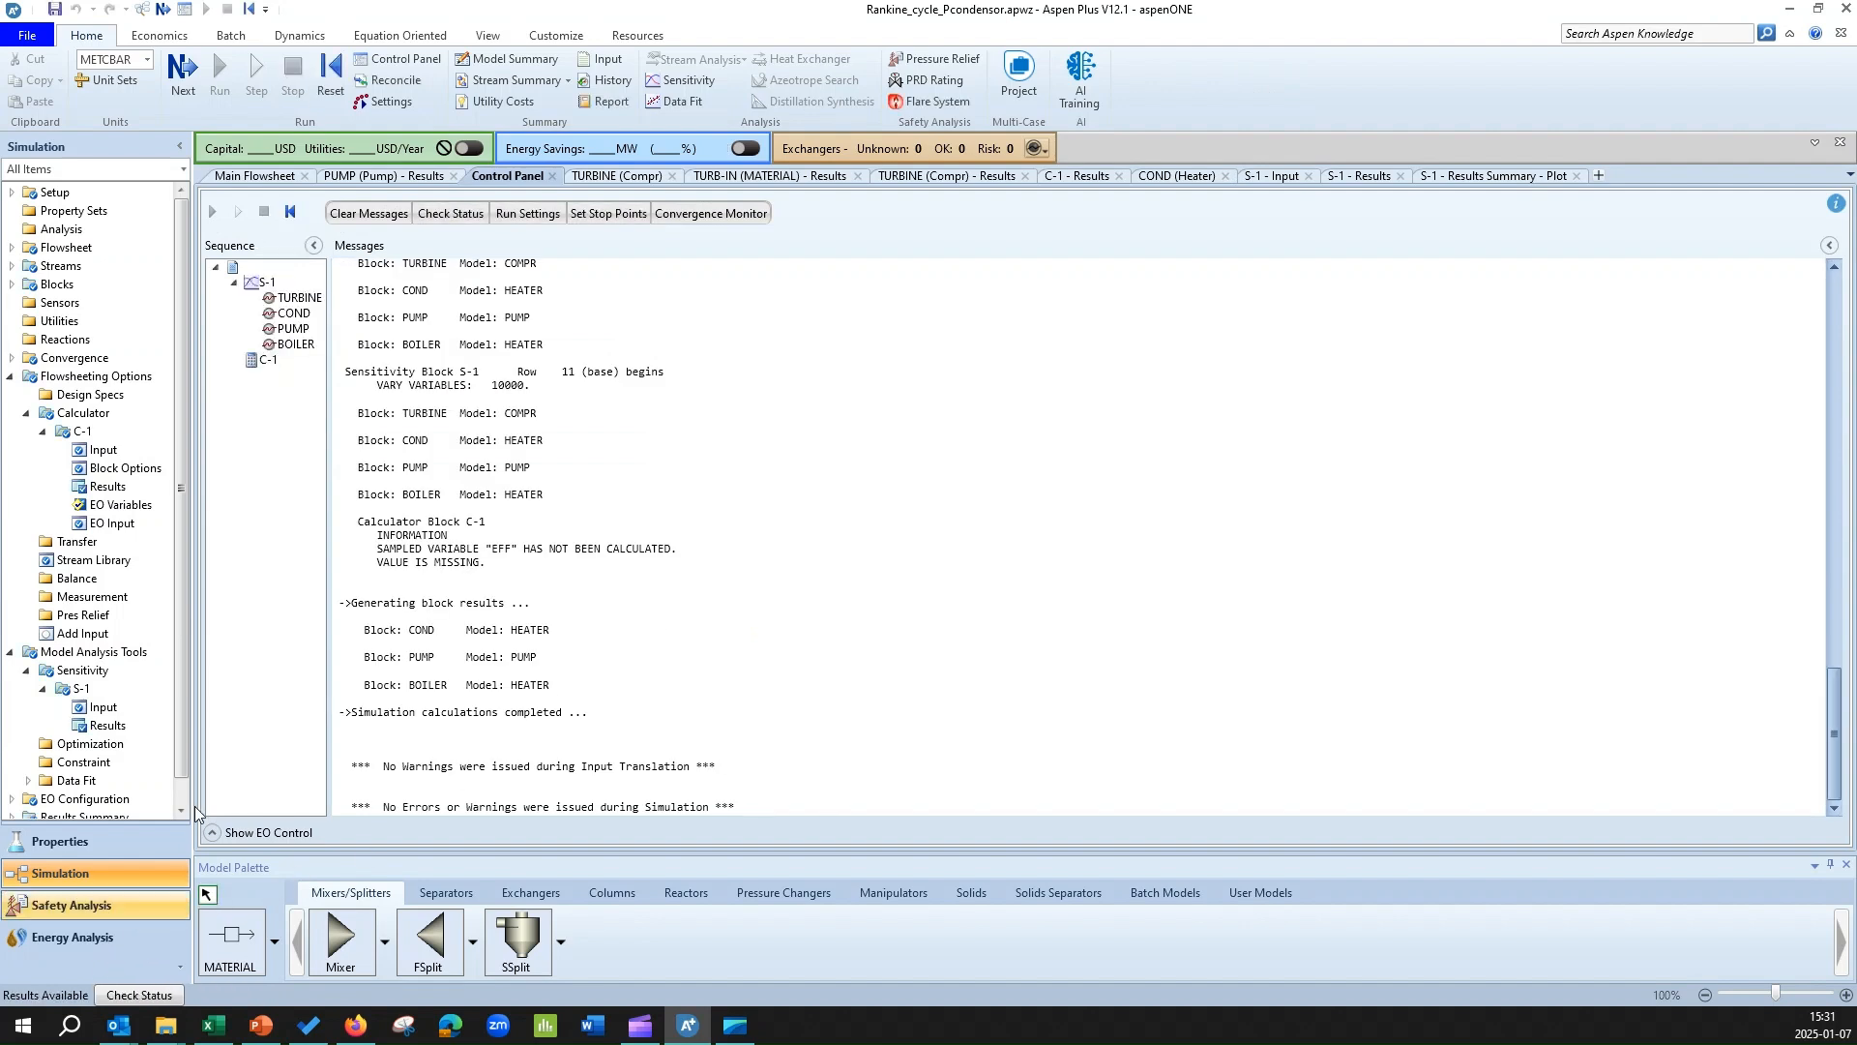
Plot both (-WT-WP)*100/QIN and LF against the varied turbine pressure from the S-1 results.
{"action": "left_click", "coordinate": [108, 724]}
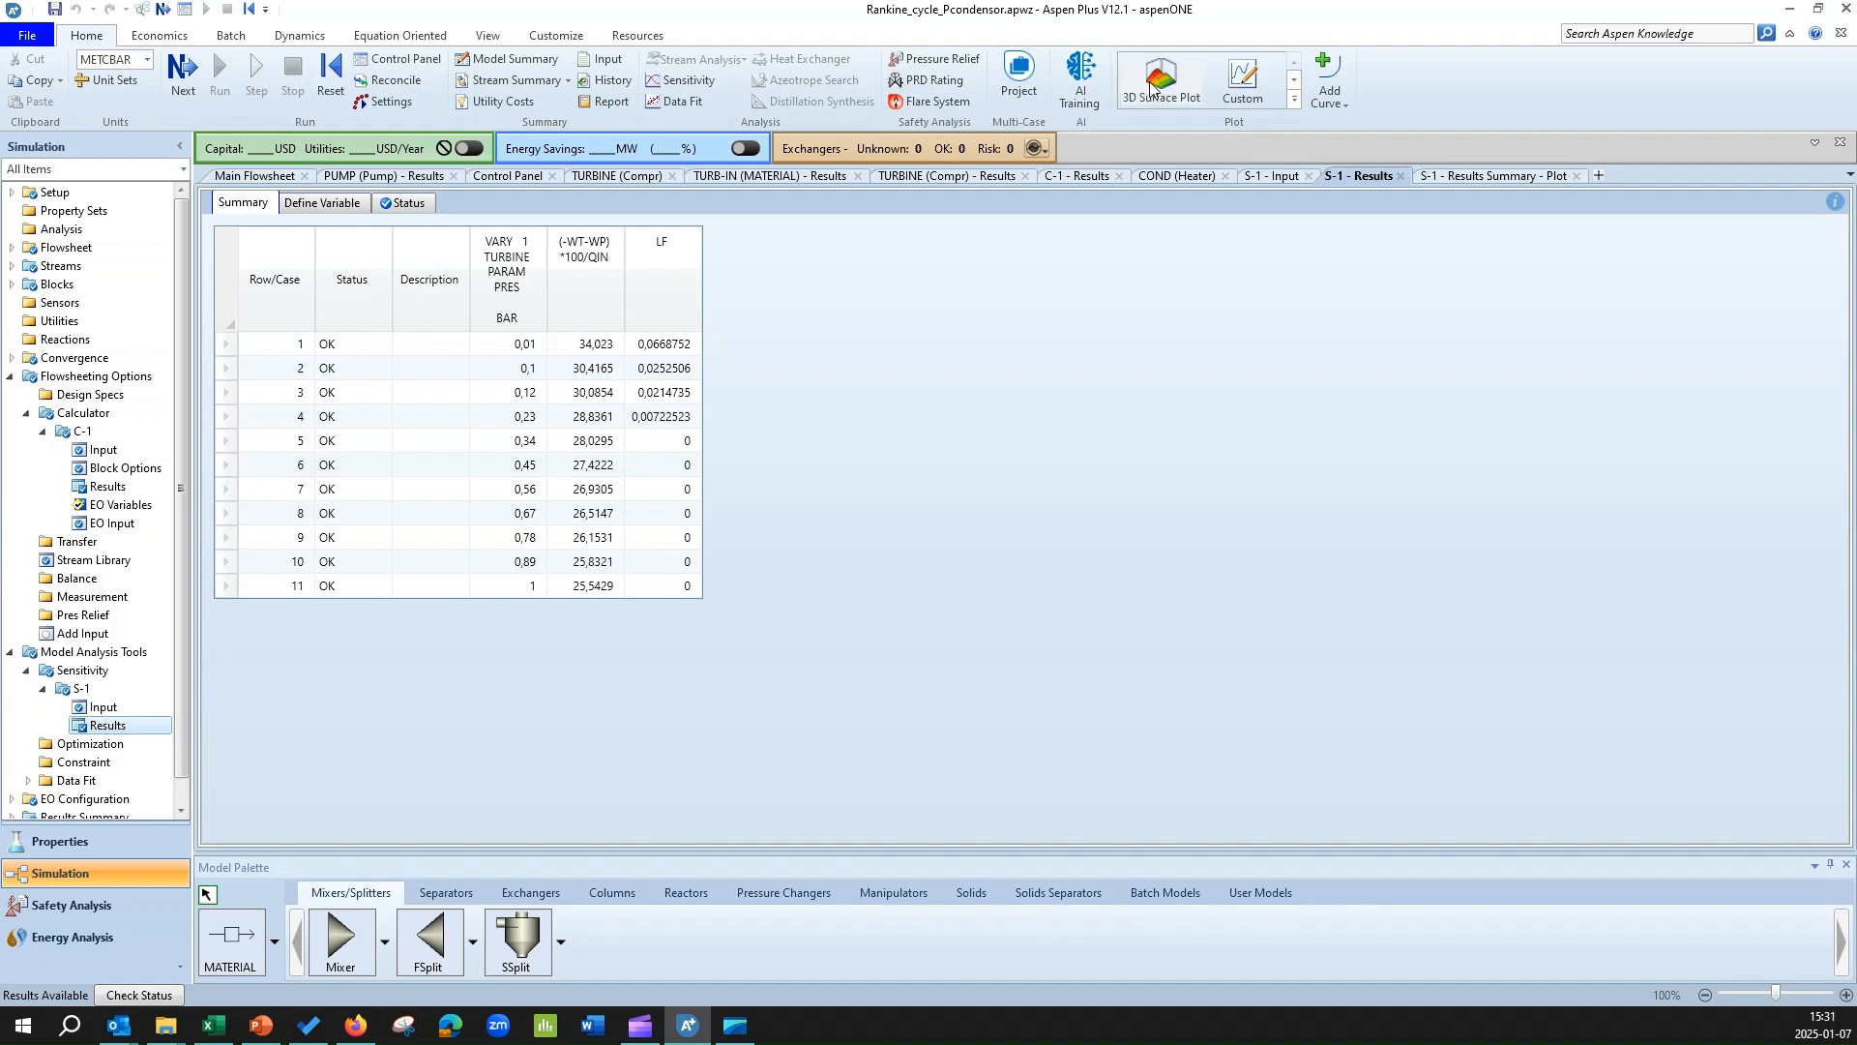
{"action": "left_click", "coordinate": [1241, 87]}
{"action": "left_click", "coordinate": [913, 361]}
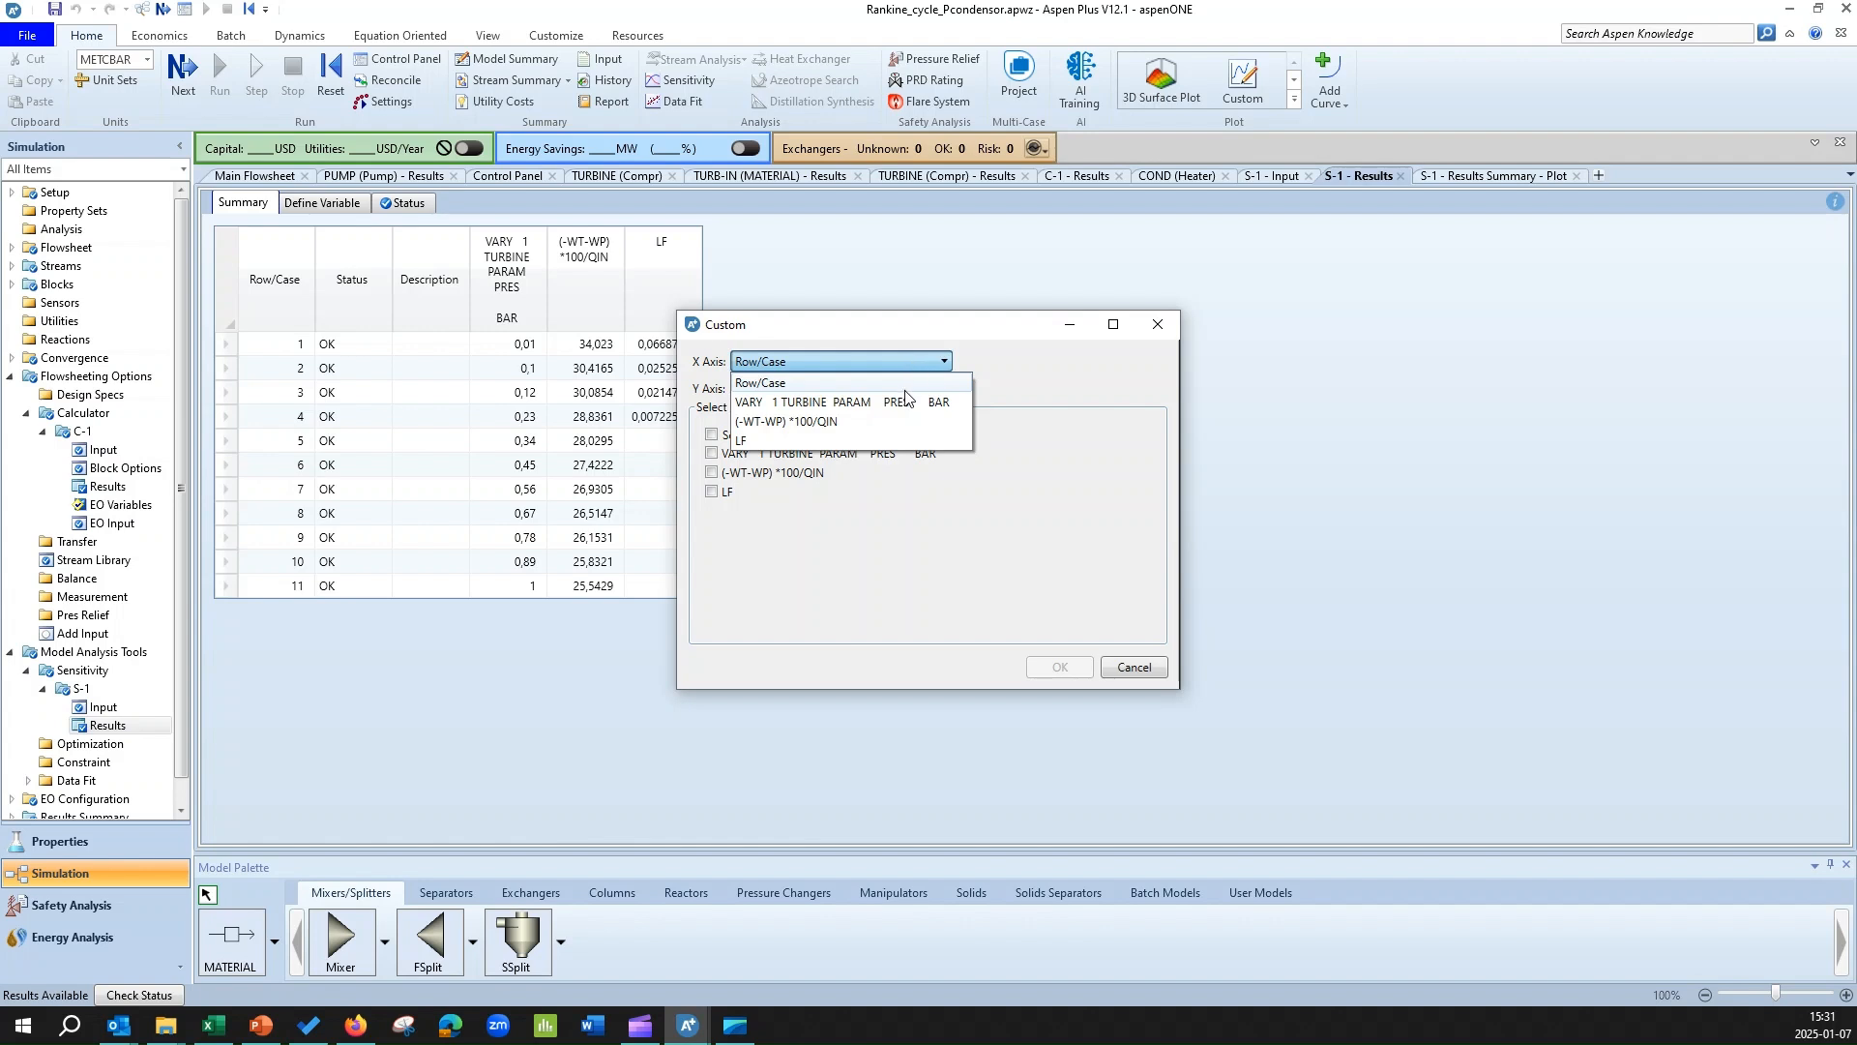
{"action": "left_click", "coordinate": [903, 396]}
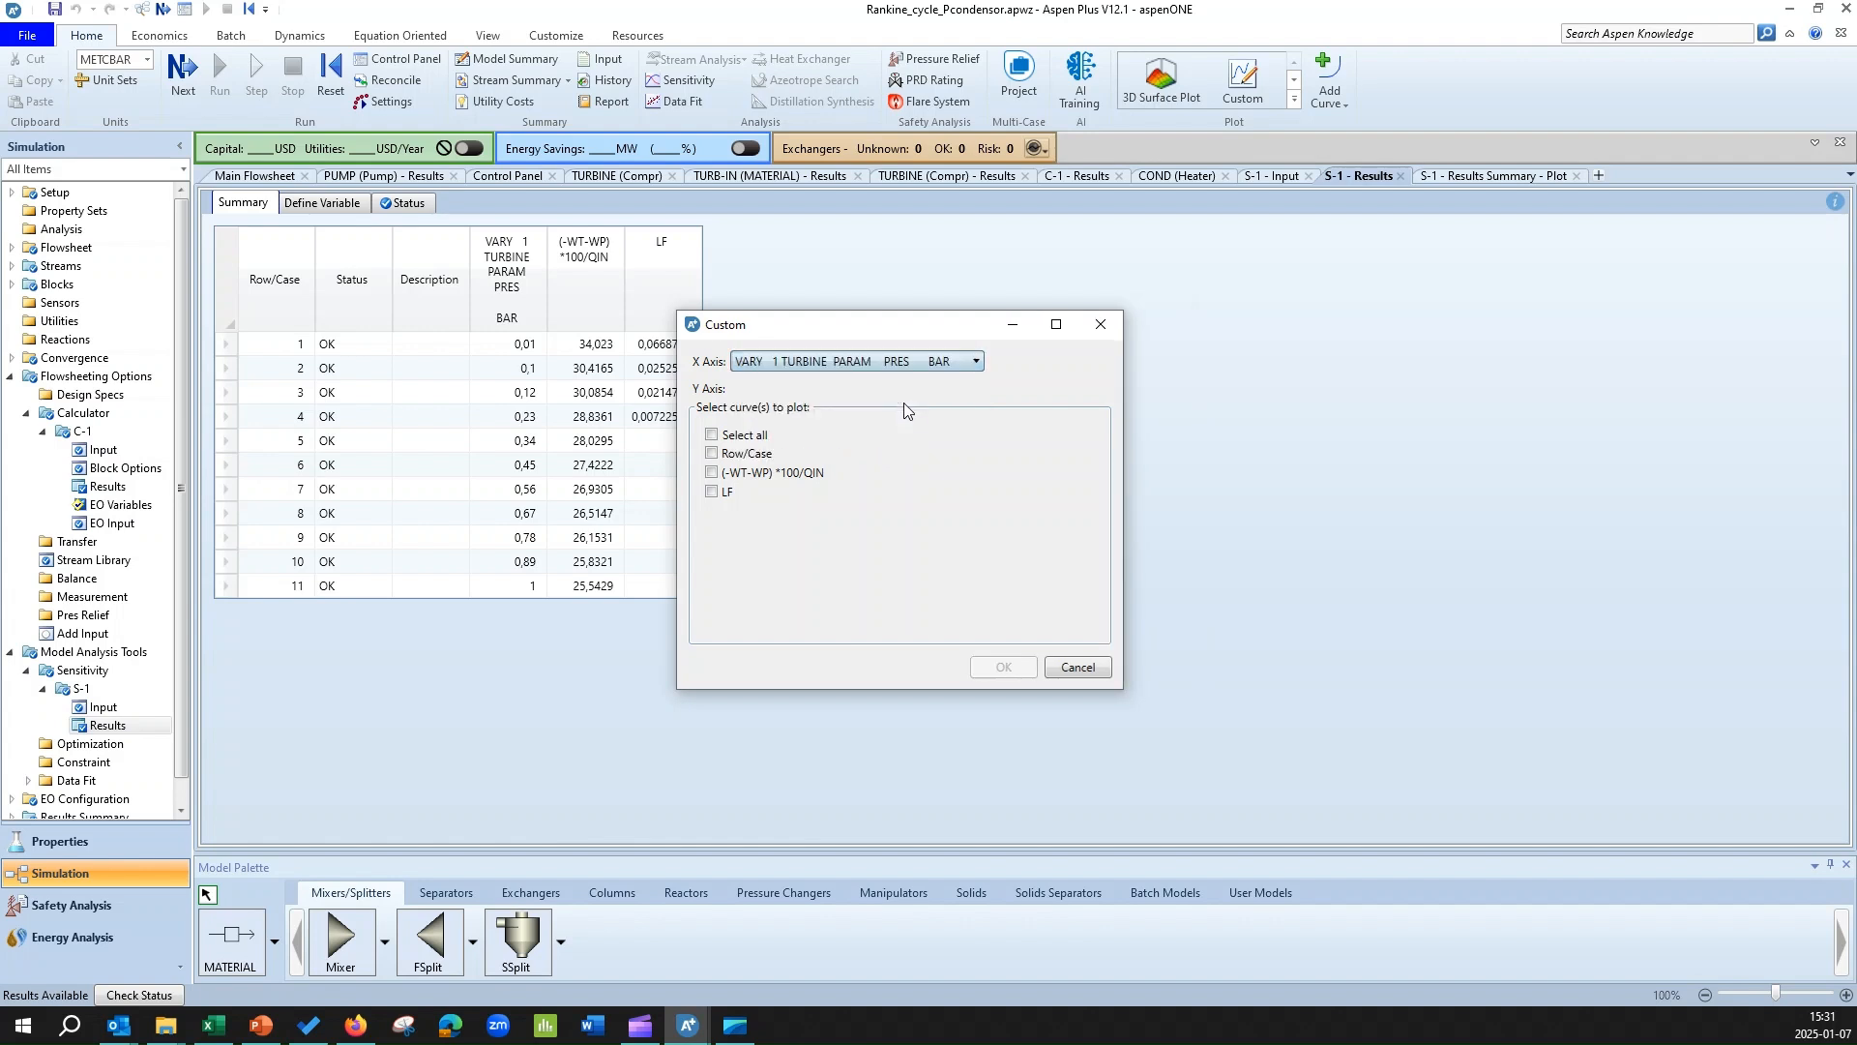
{"action": "left_click", "coordinate": [711, 473]}
{"action": "left_click", "coordinate": [712, 491]}
{"action": "left_click", "coordinate": [1025, 676]}
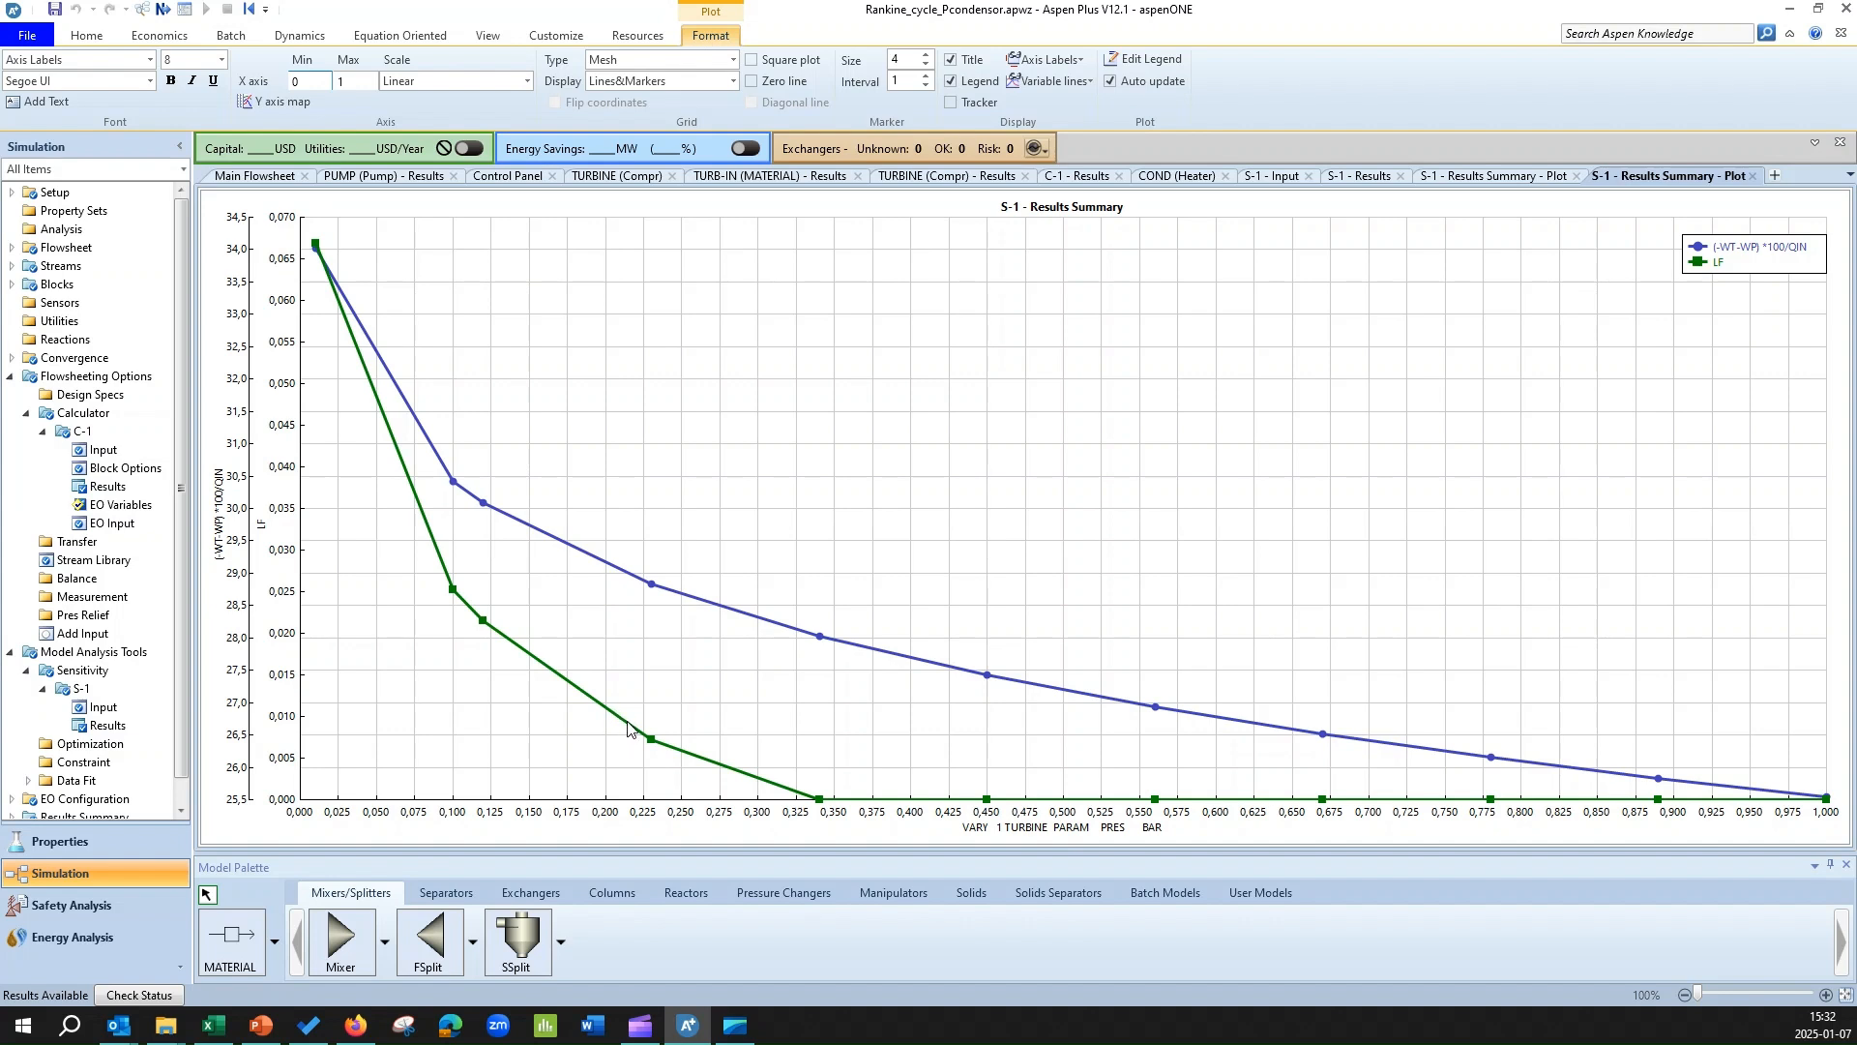
Narrow the varied turbine pressure range in sensitivity analysis S-1 to a start point of 0,2 bar and an end point of 0,25 bar.
{"action": "left_click", "coordinate": [134, 708]}
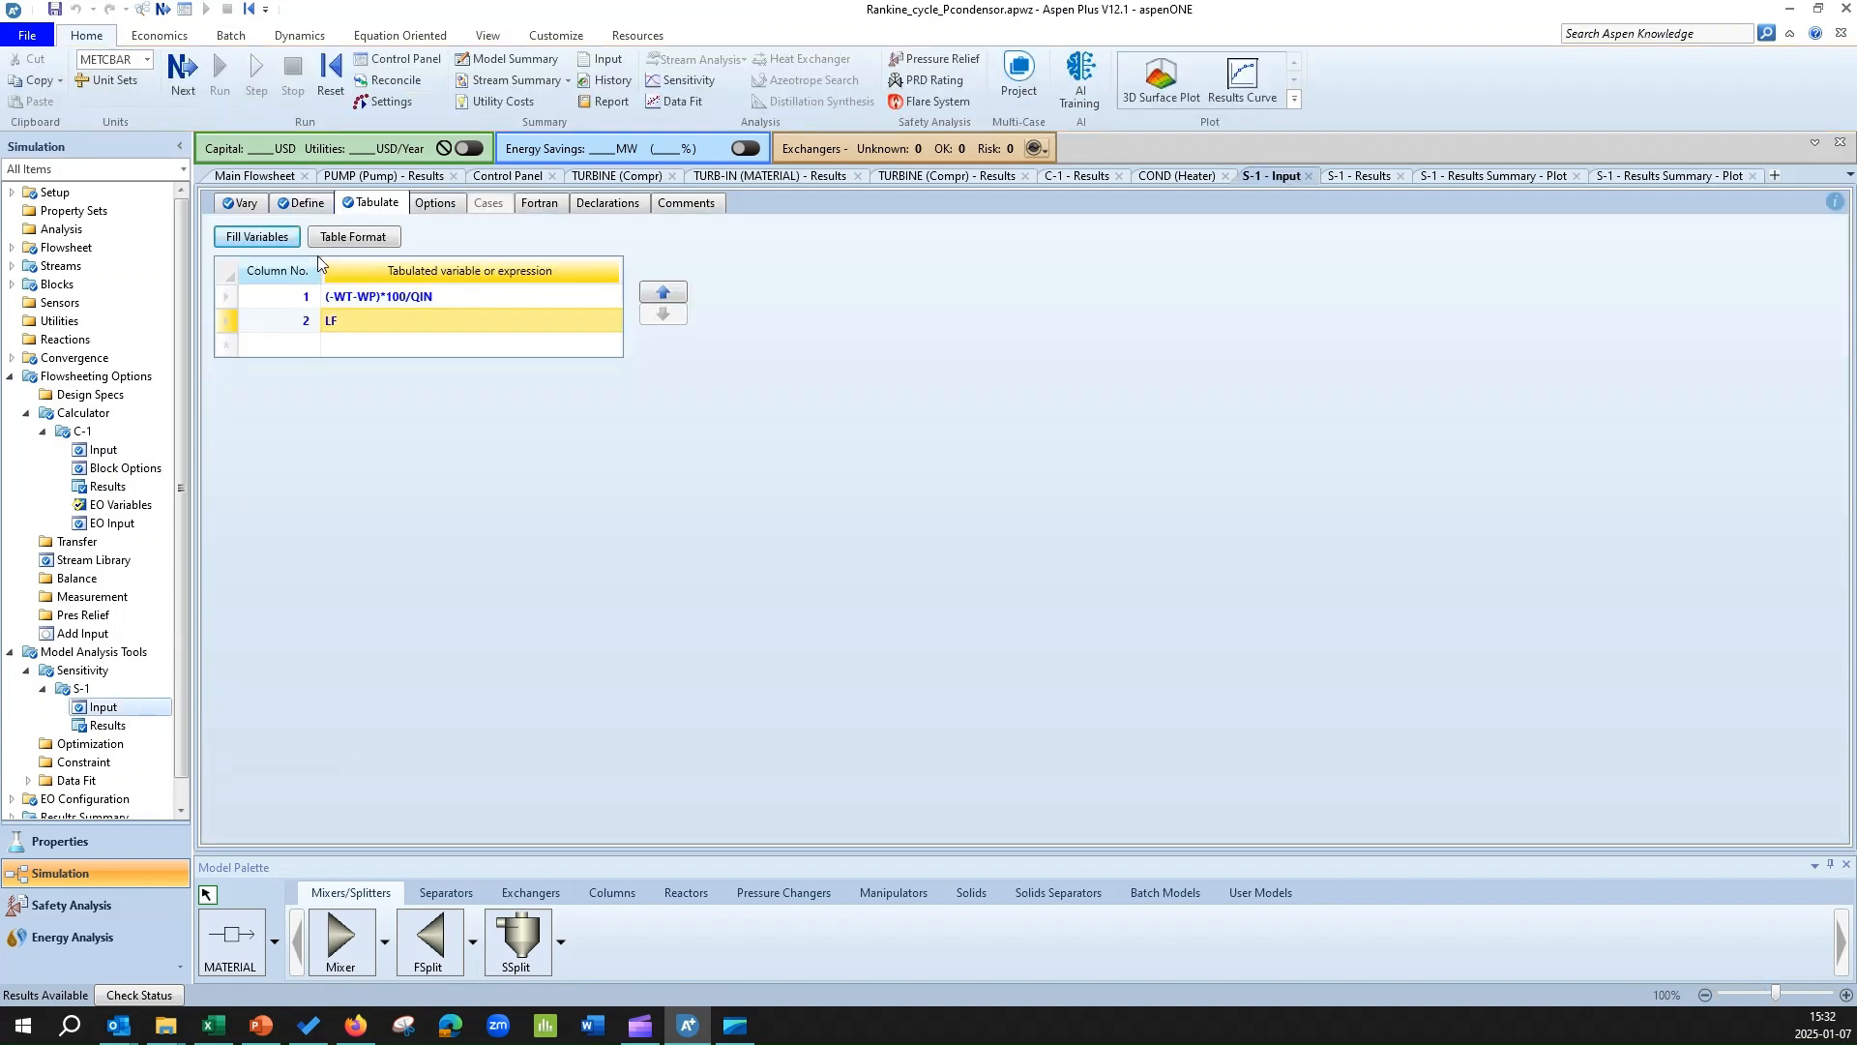
{"action": "left_click", "coordinate": [242, 204]}
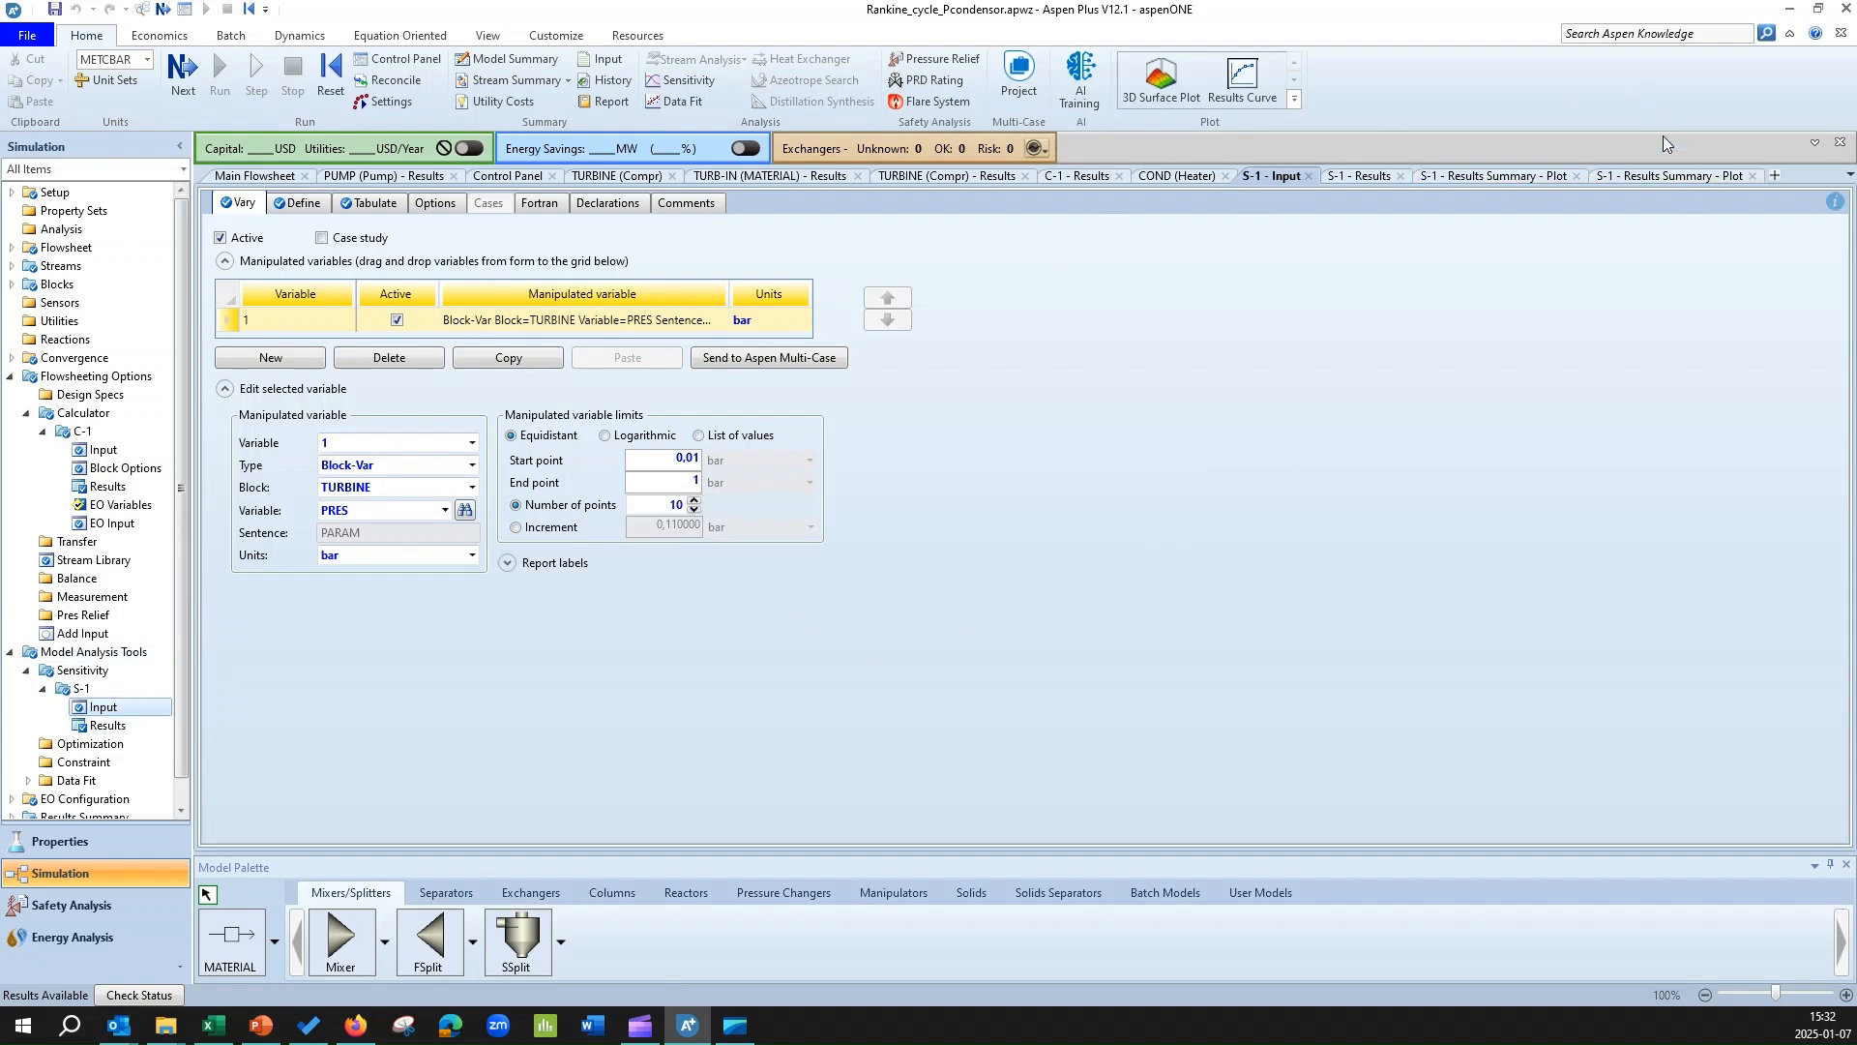
{"action": "left_click", "coordinate": [1669, 178]}
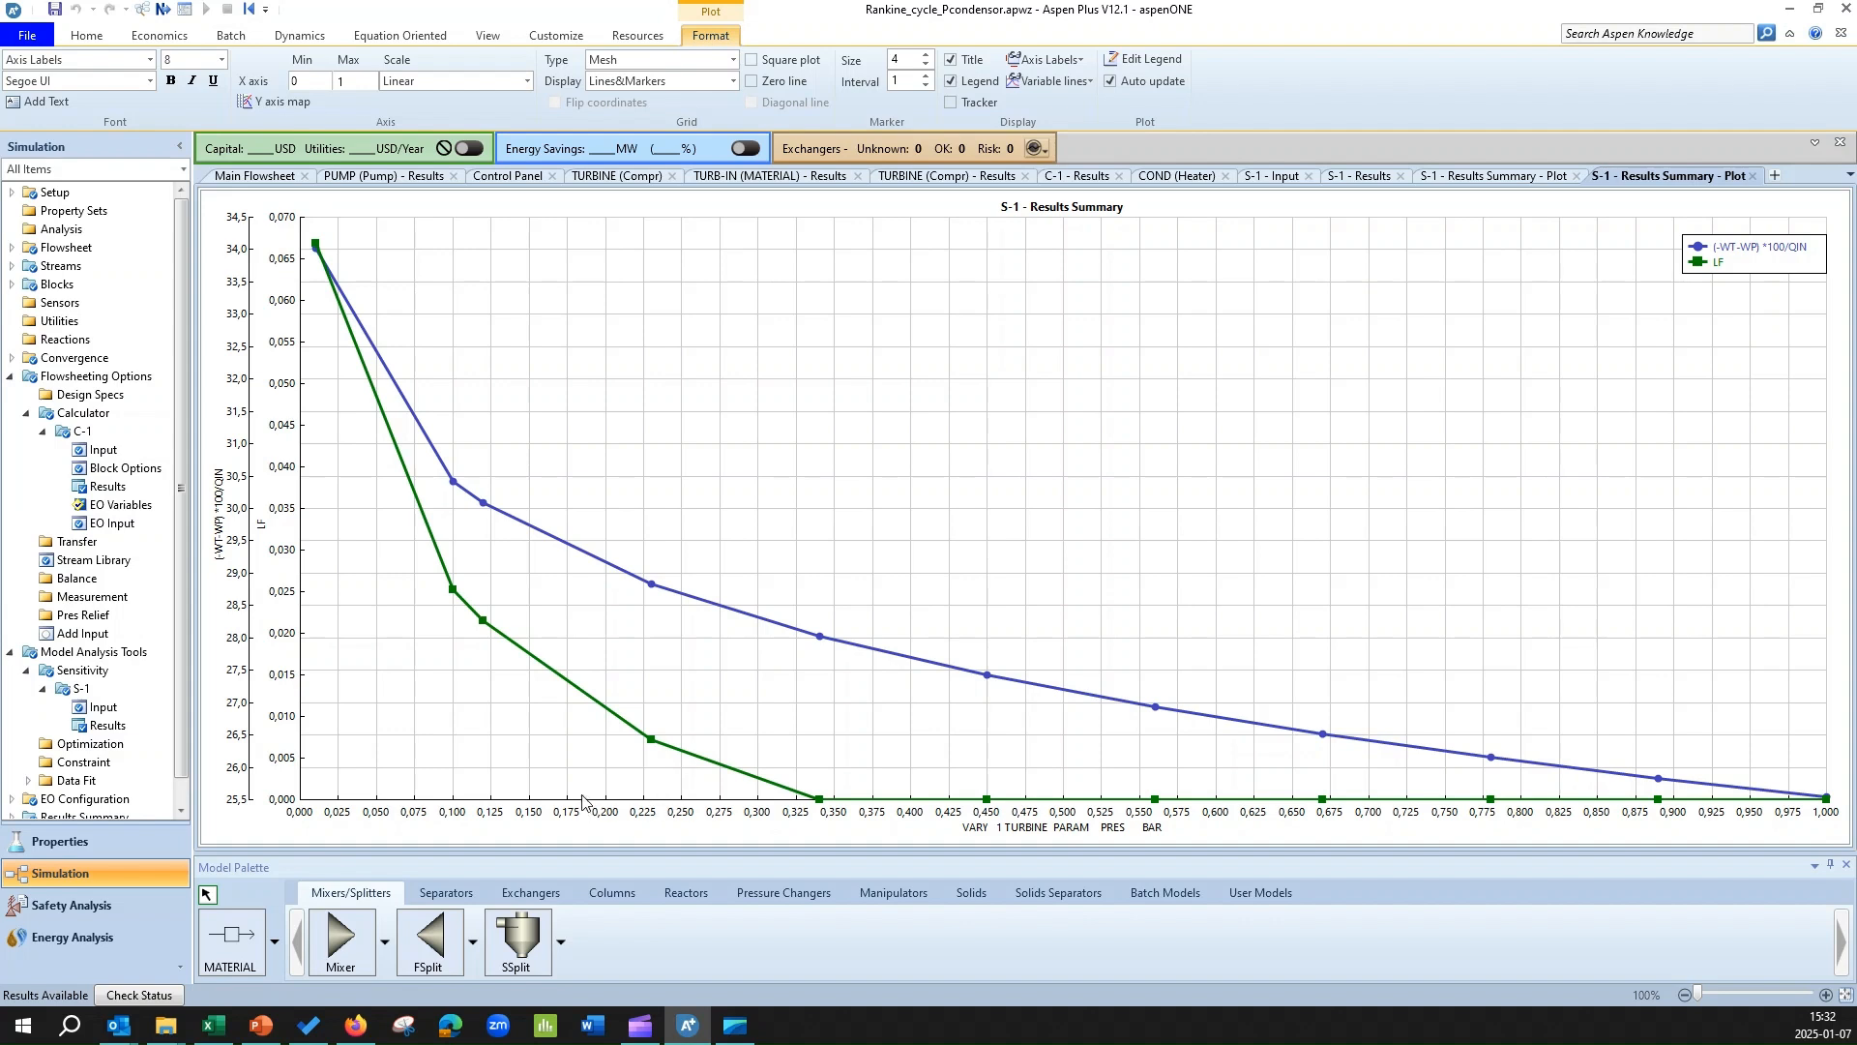
{"action": "left_click", "coordinate": [126, 712]}
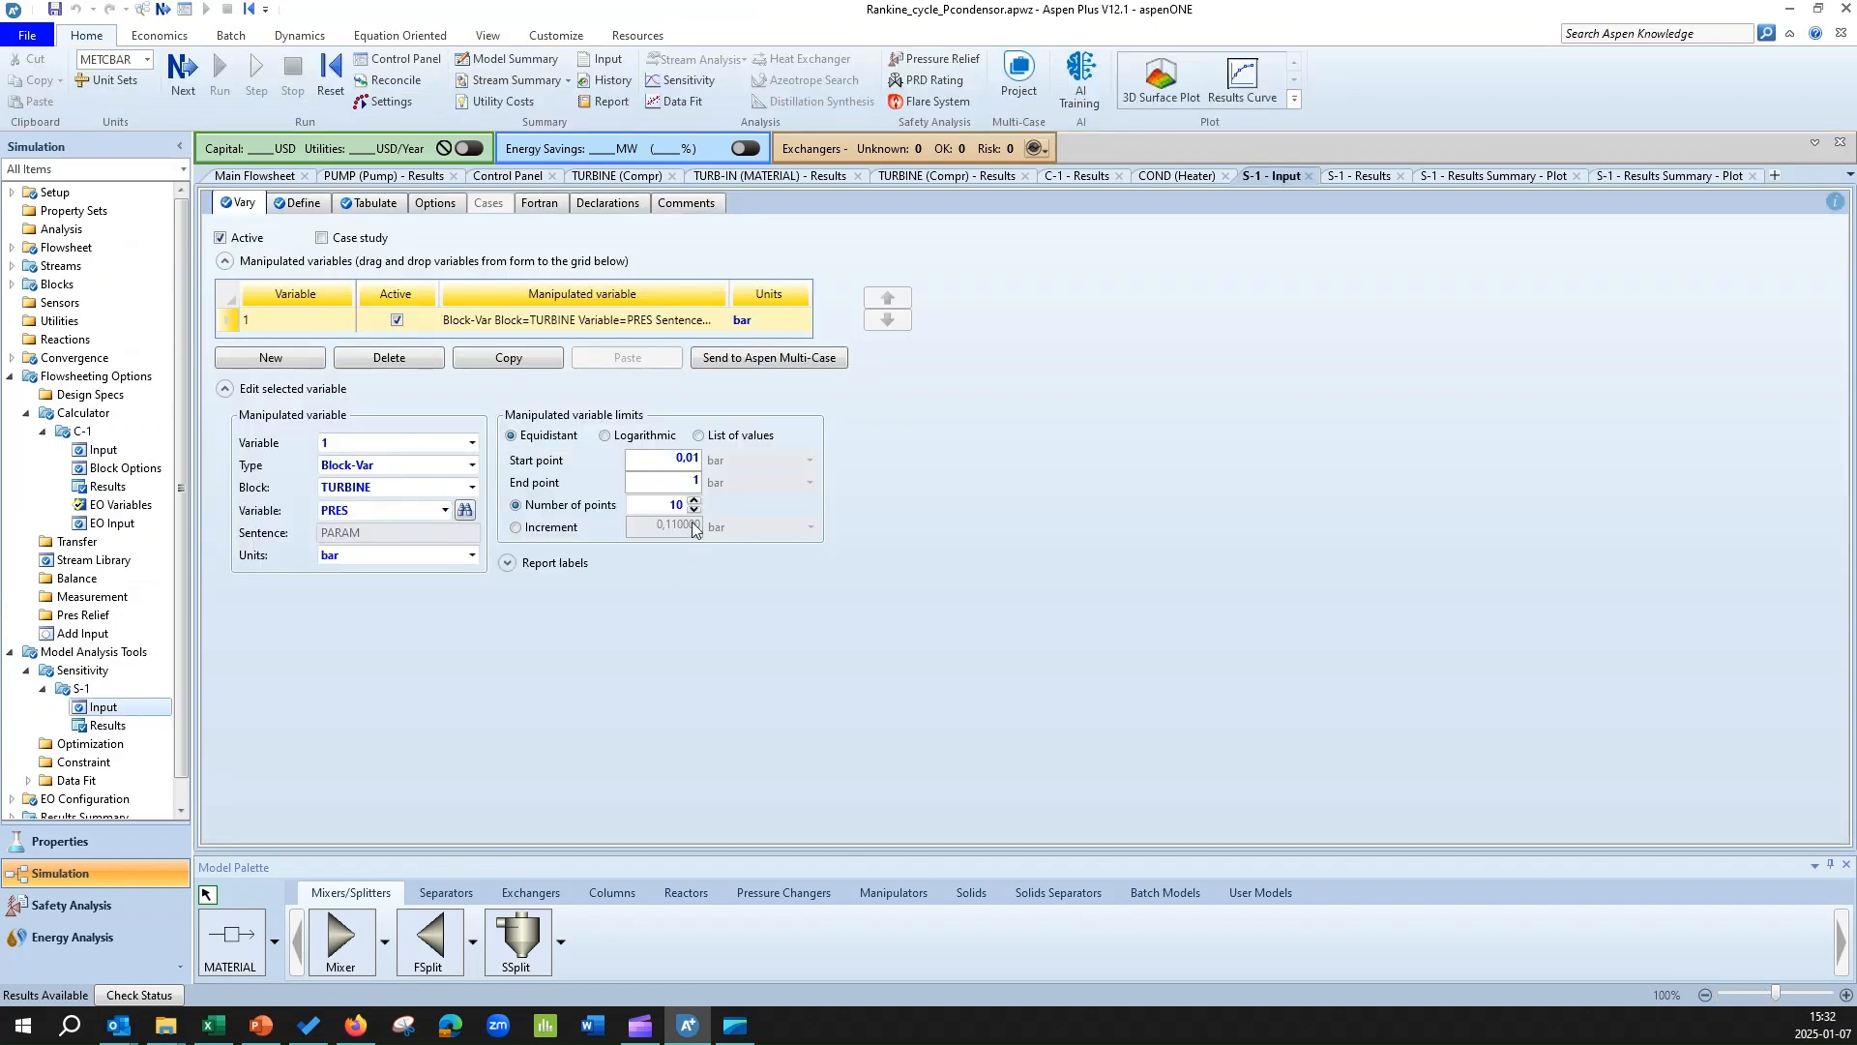
{"action": "type", "text": "1"}
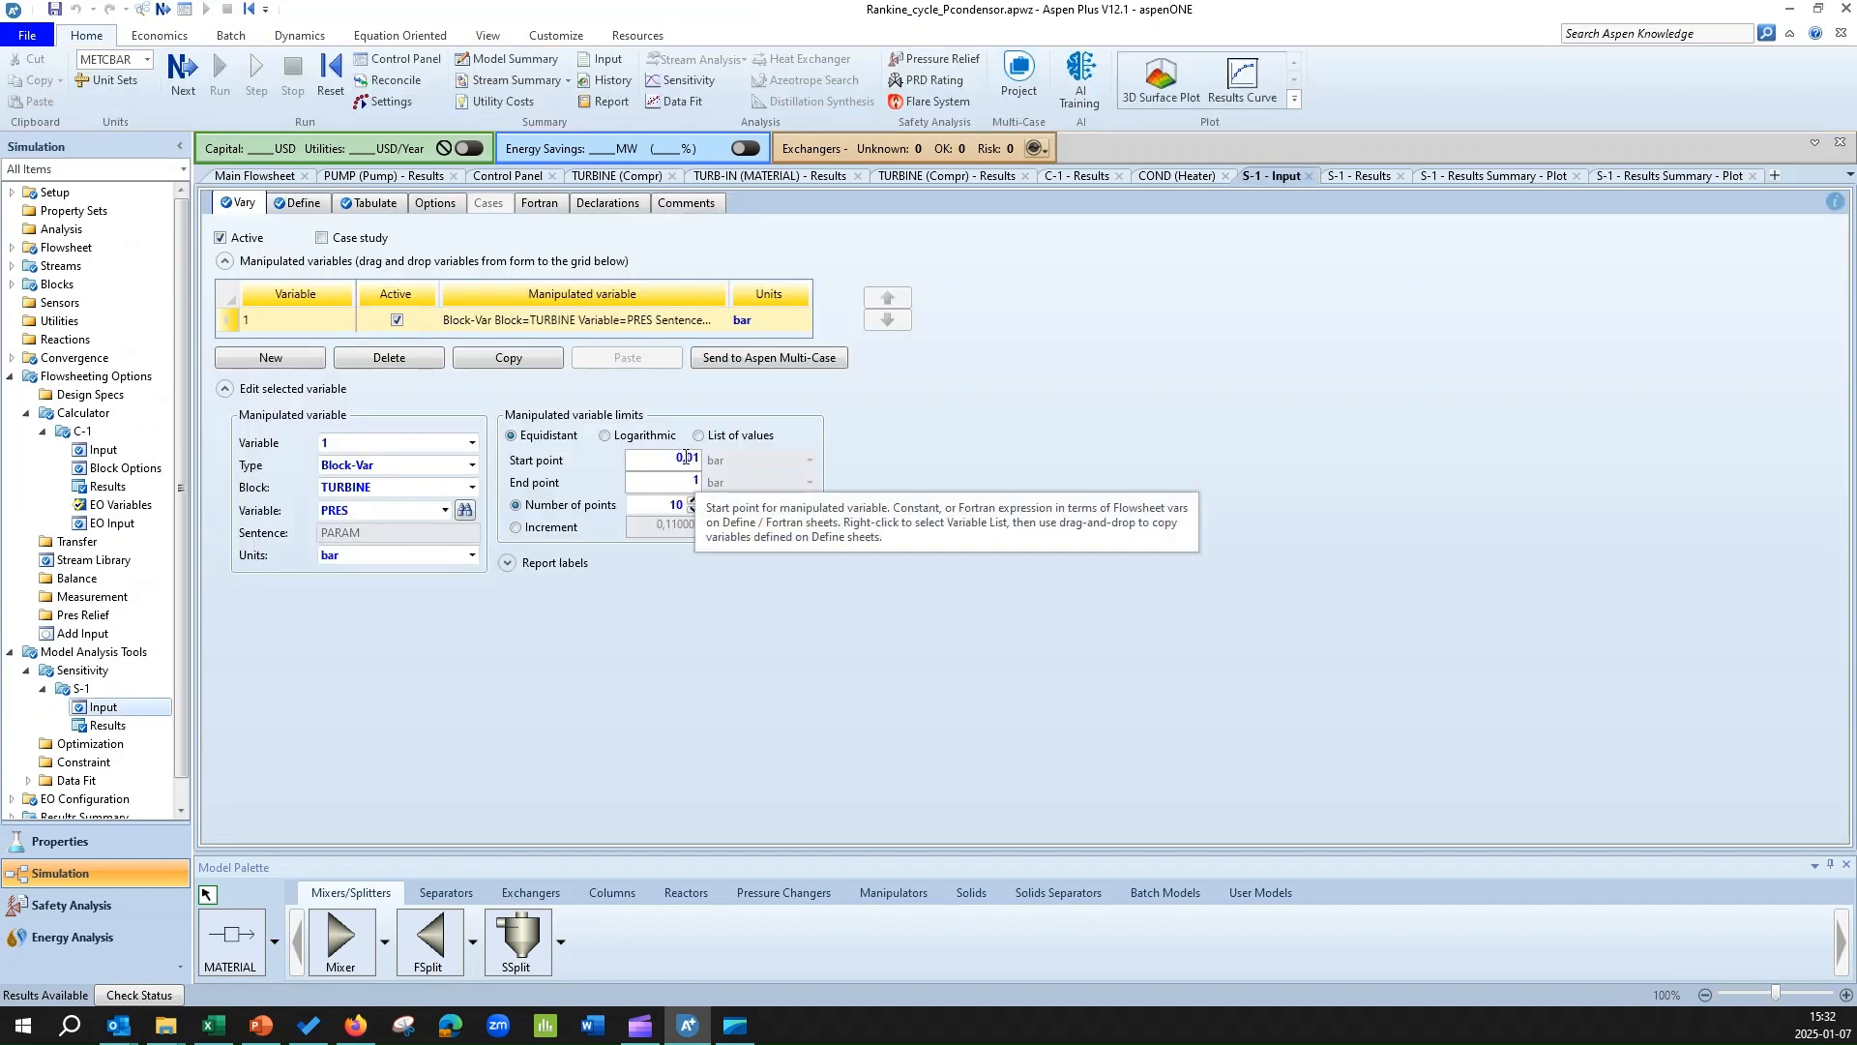
{"action": "left_click_drag", "start_coordinate": [695, 456], "coordinate": [703, 464]}
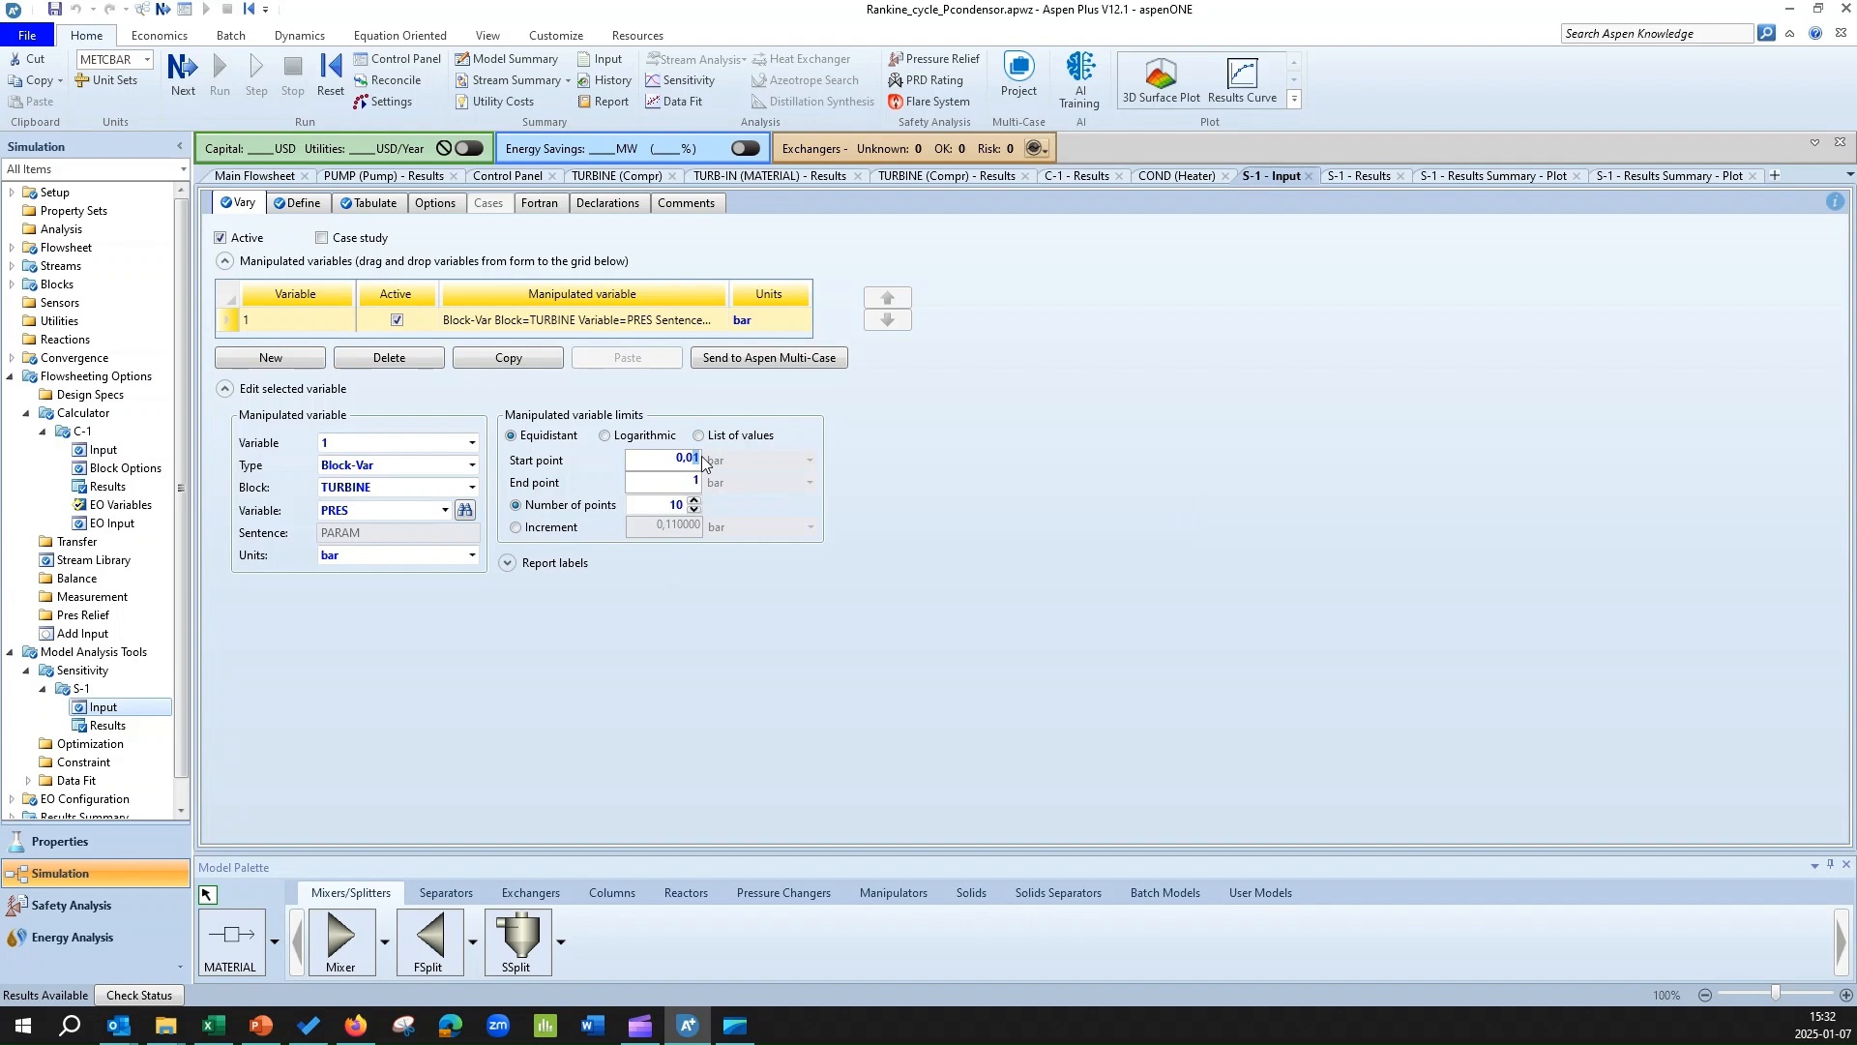
{"action": "key", "text": "BackSpace"}
{"action": "left_click", "coordinate": [693, 479]}
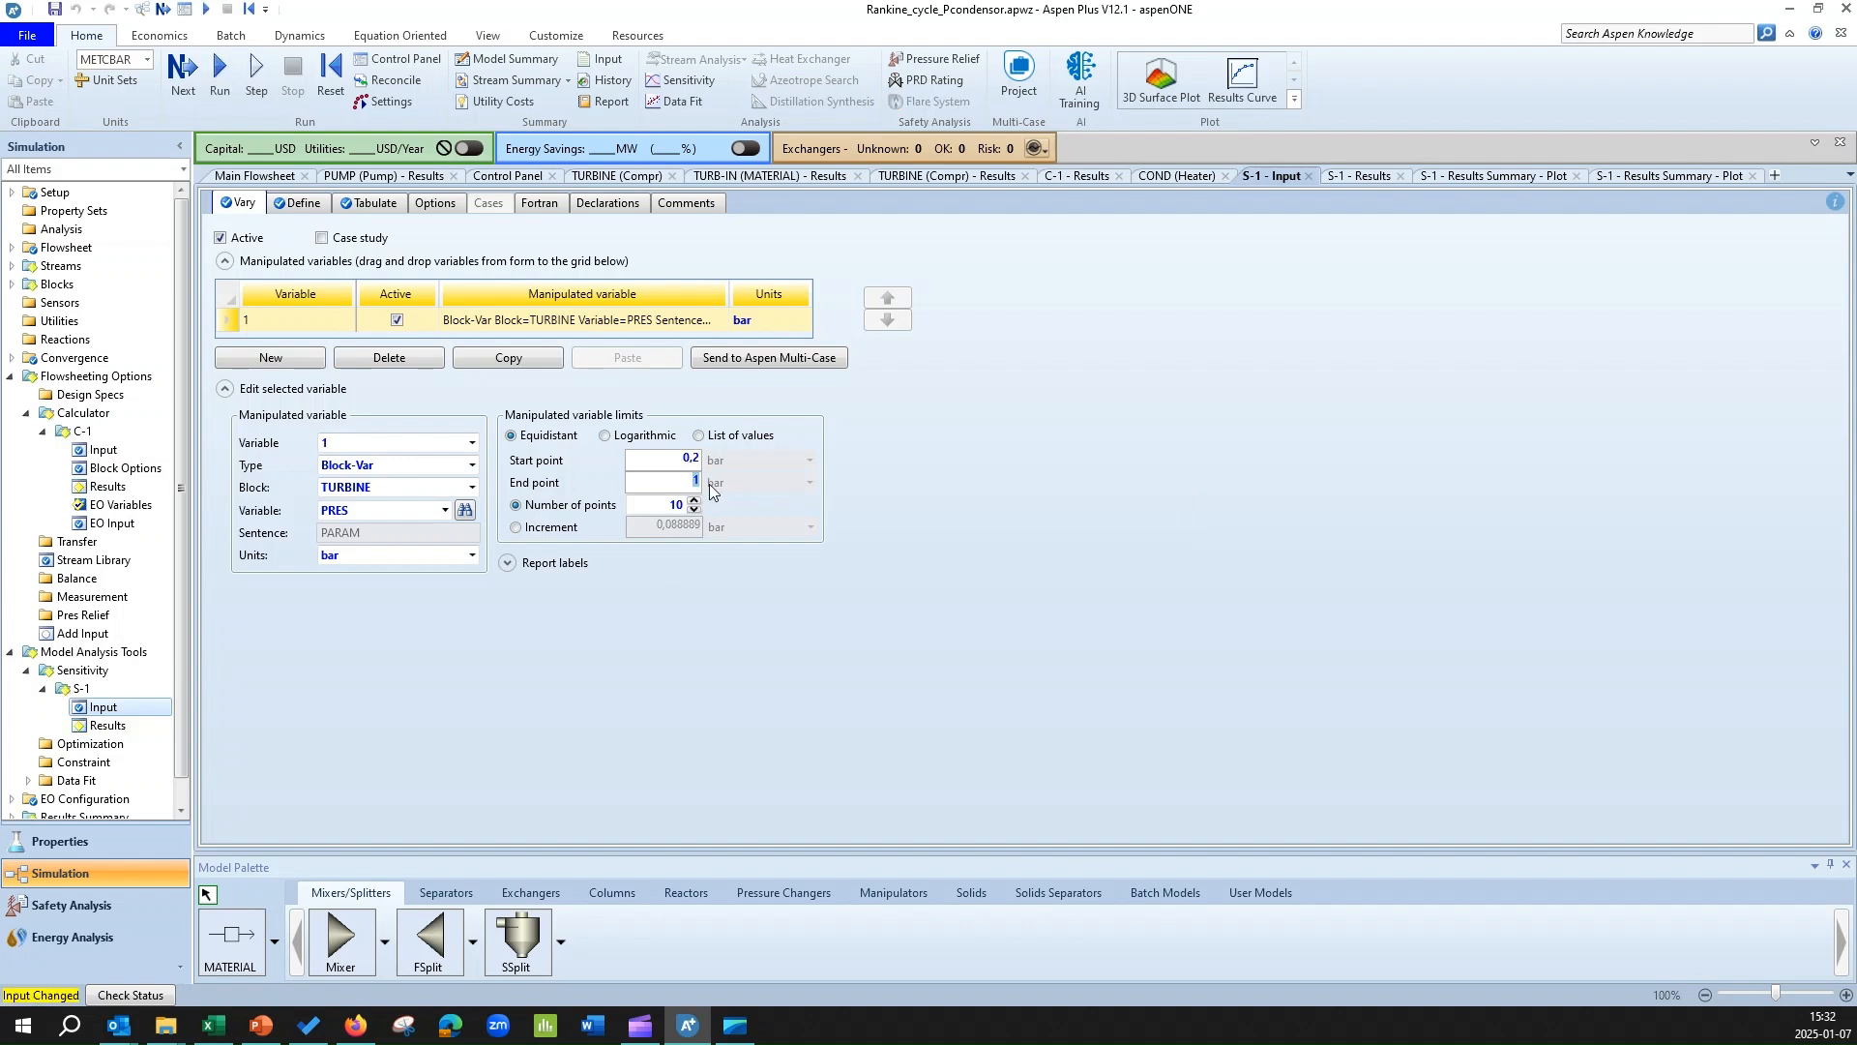
{"action": "type", "text": "0,25"}
Reinitialize the simulation and rerun it with the narrowed turbine pressure range.
{"action": "left_click", "coordinate": [329, 69]}
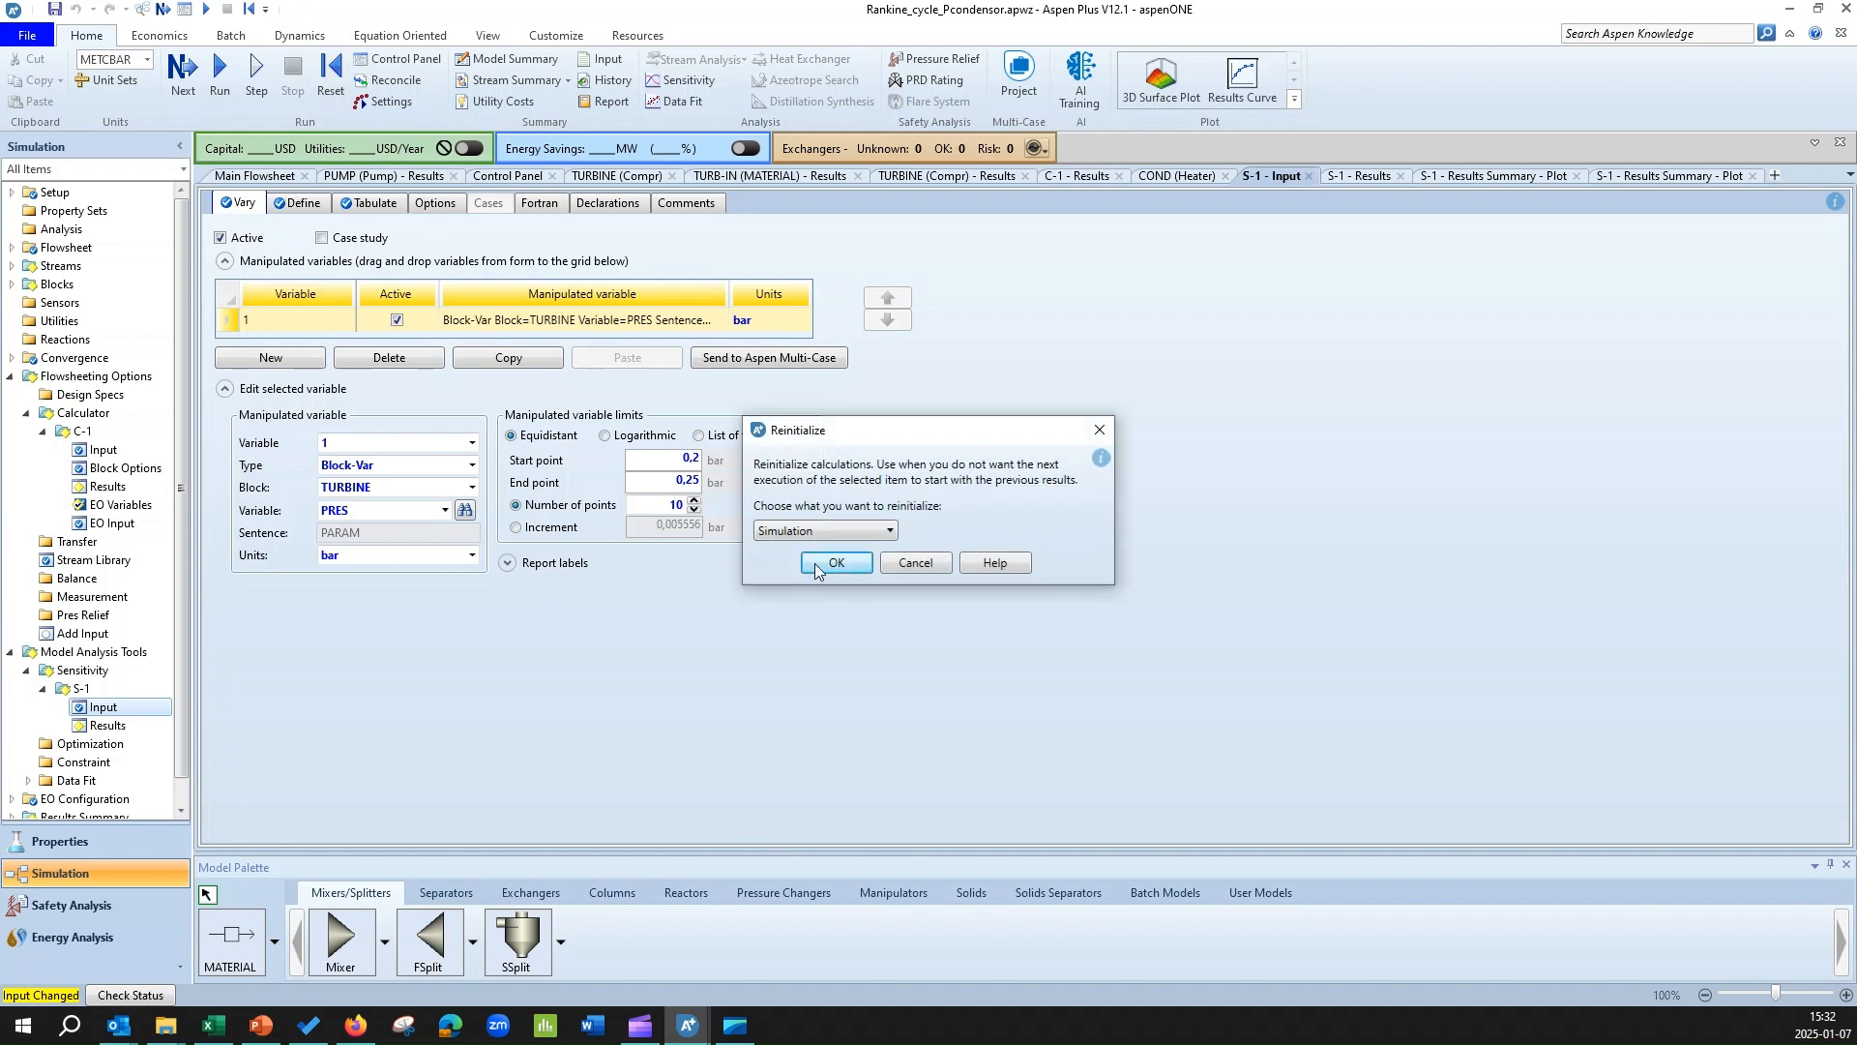
{"action": "left_click", "coordinate": [814, 563]}
{"action": "left_click", "coordinate": [1061, 542]}
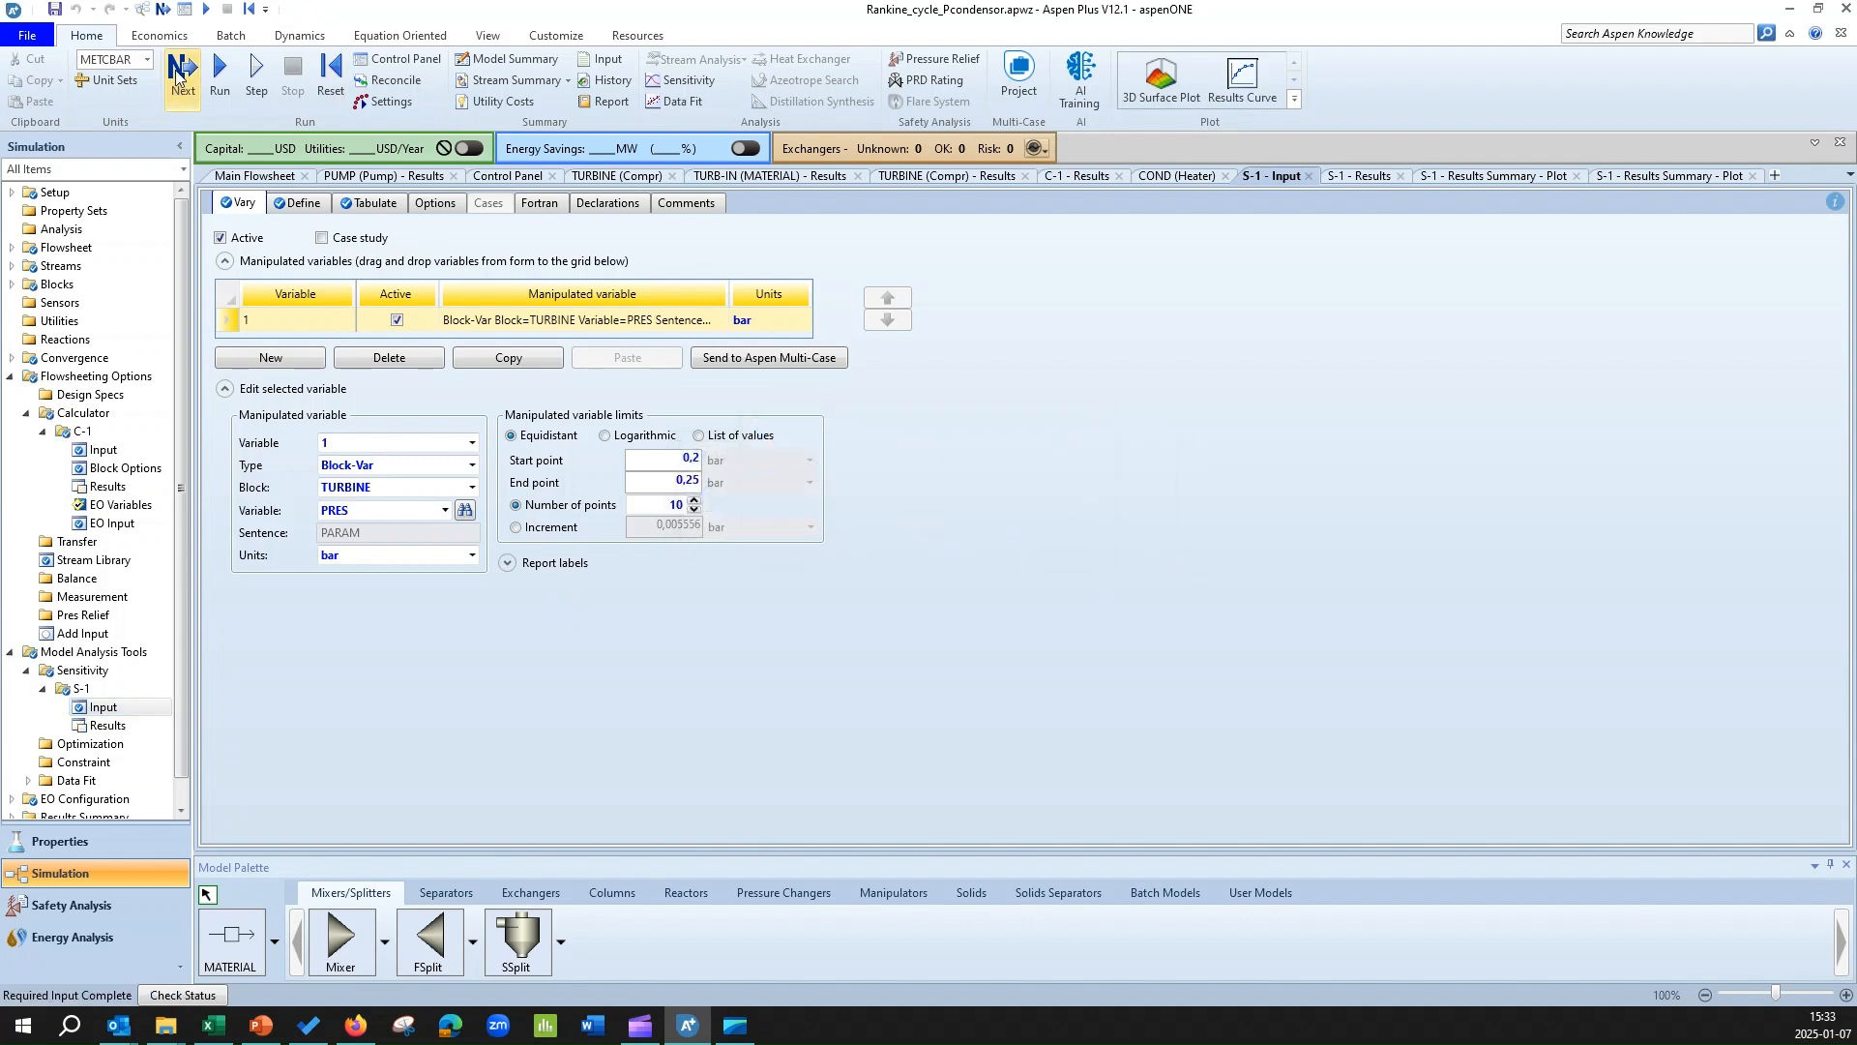
{"action": "left_click", "coordinate": [179, 73]}
{"action": "left_click", "coordinate": [1023, 548]}
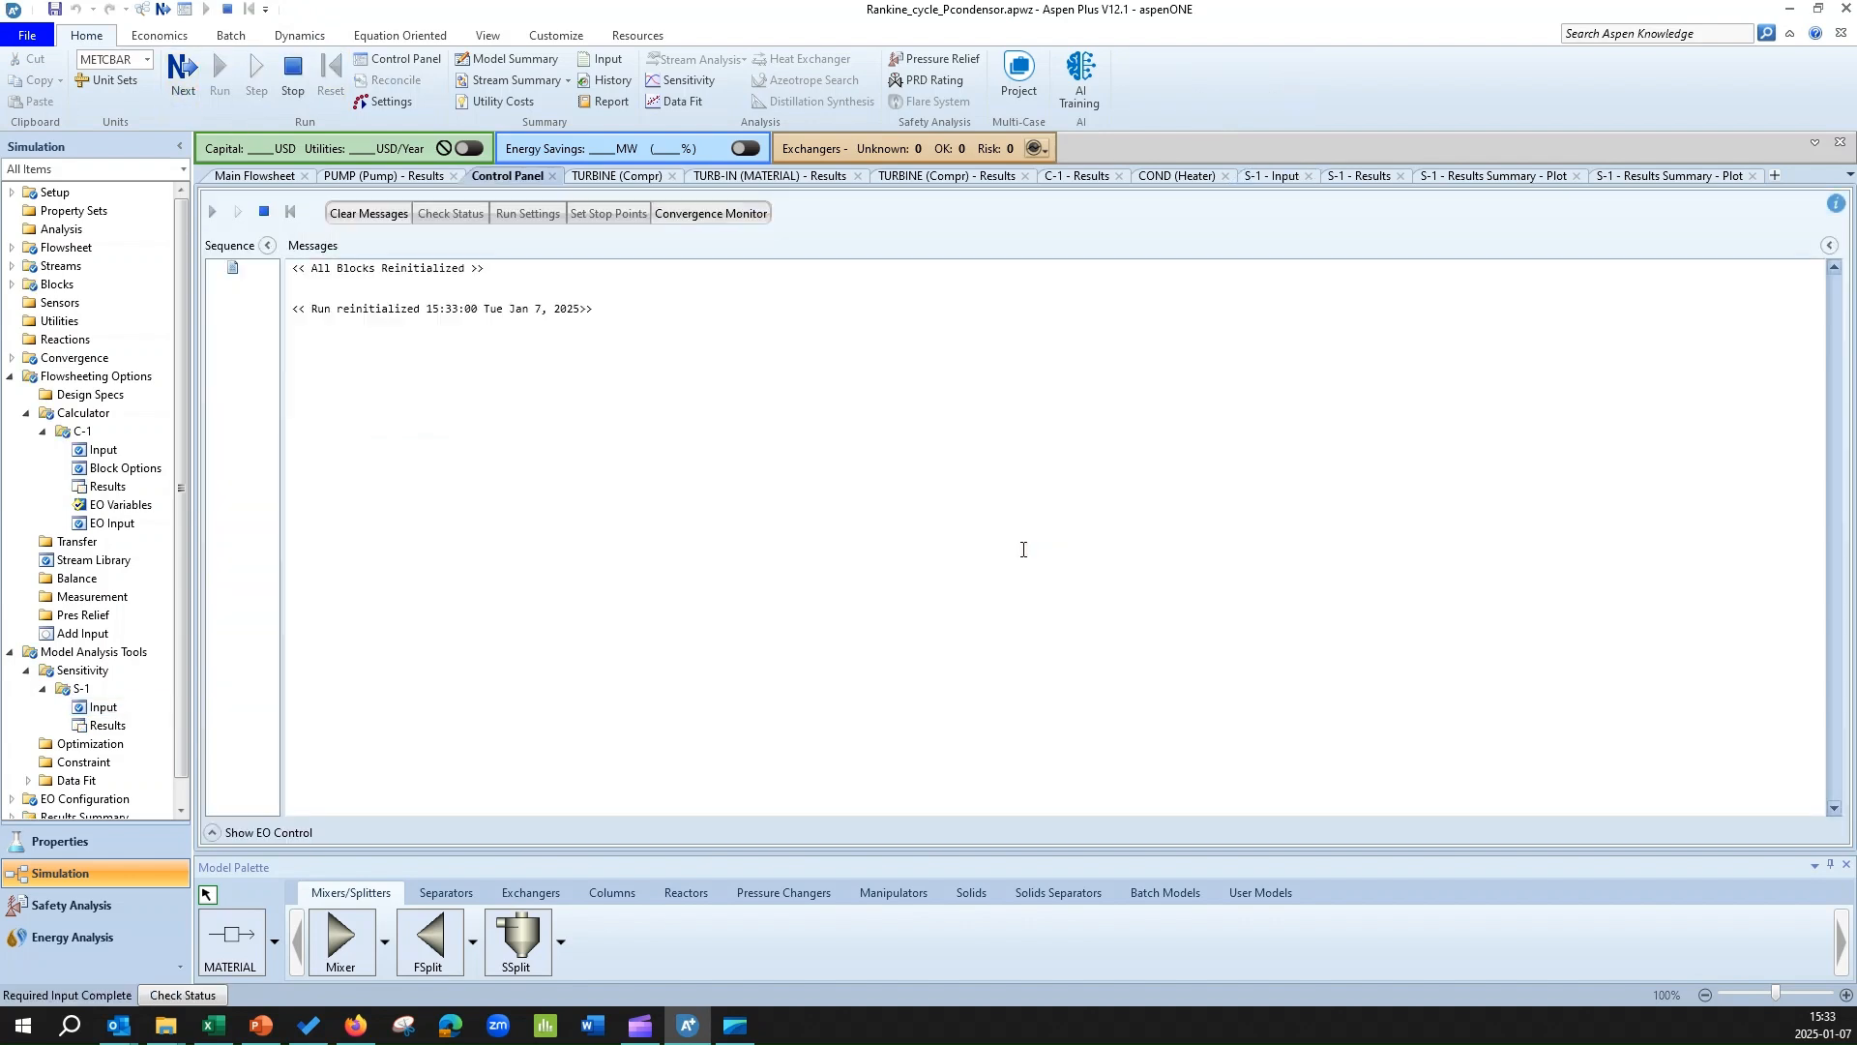
Plot (-WT-WP)*100/QIN and LF from the rerun S-1 results, with the varied turbine pressure as the X axis.
{"action": "left_click", "coordinate": [114, 728]}
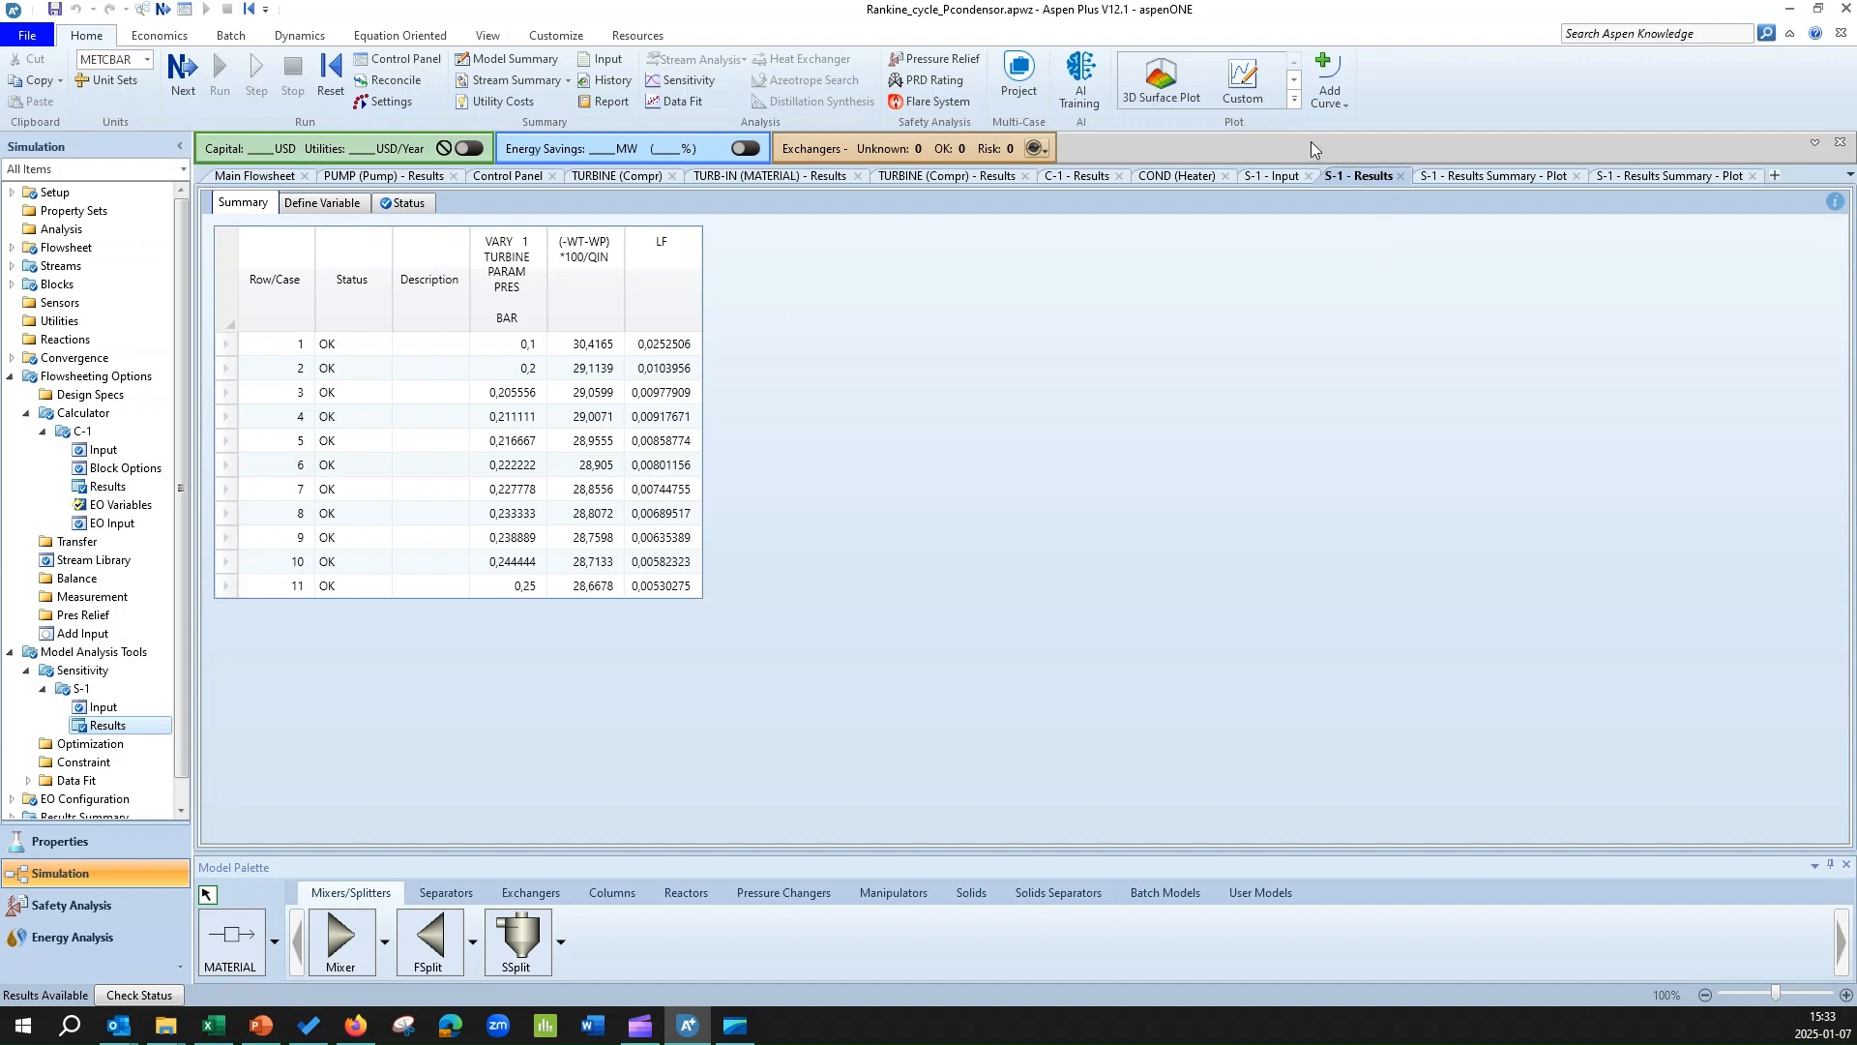
{"action": "left_click", "coordinate": [1254, 91]}
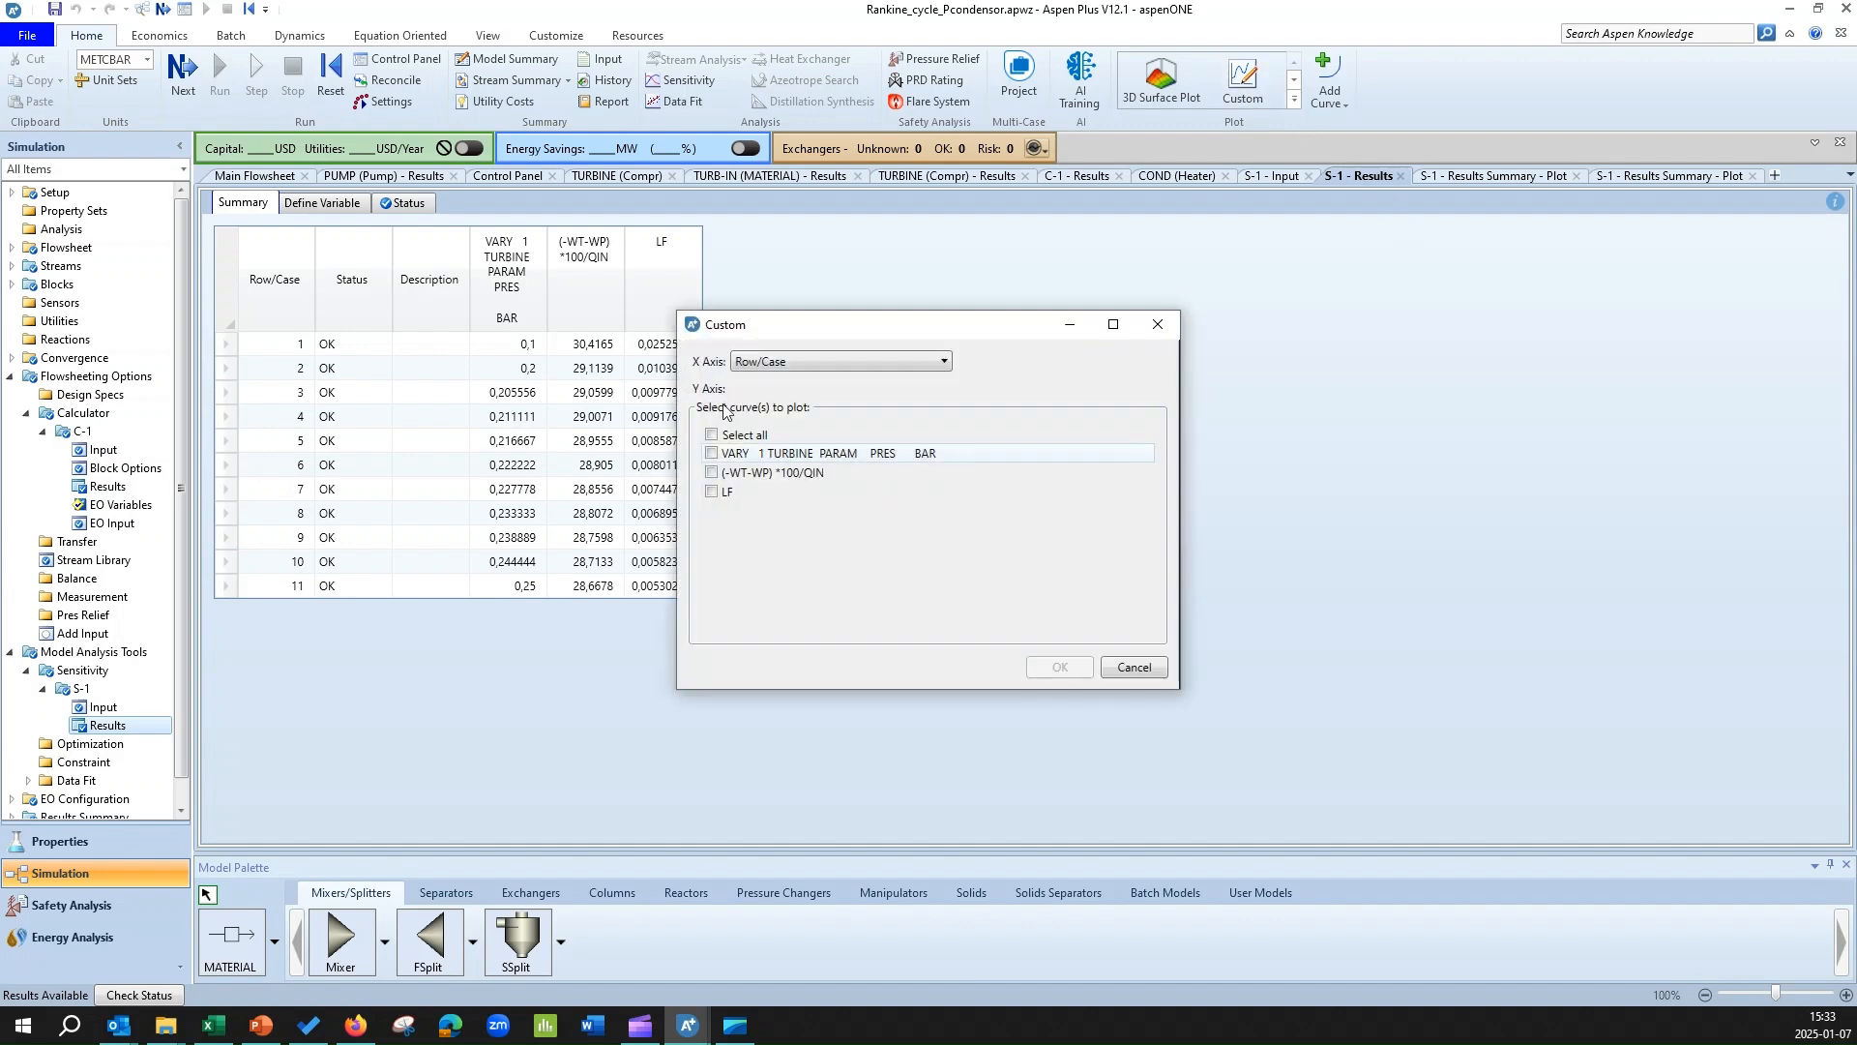
{"action": "left_click", "coordinate": [791, 362]}
{"action": "left_click", "coordinate": [844, 403]}
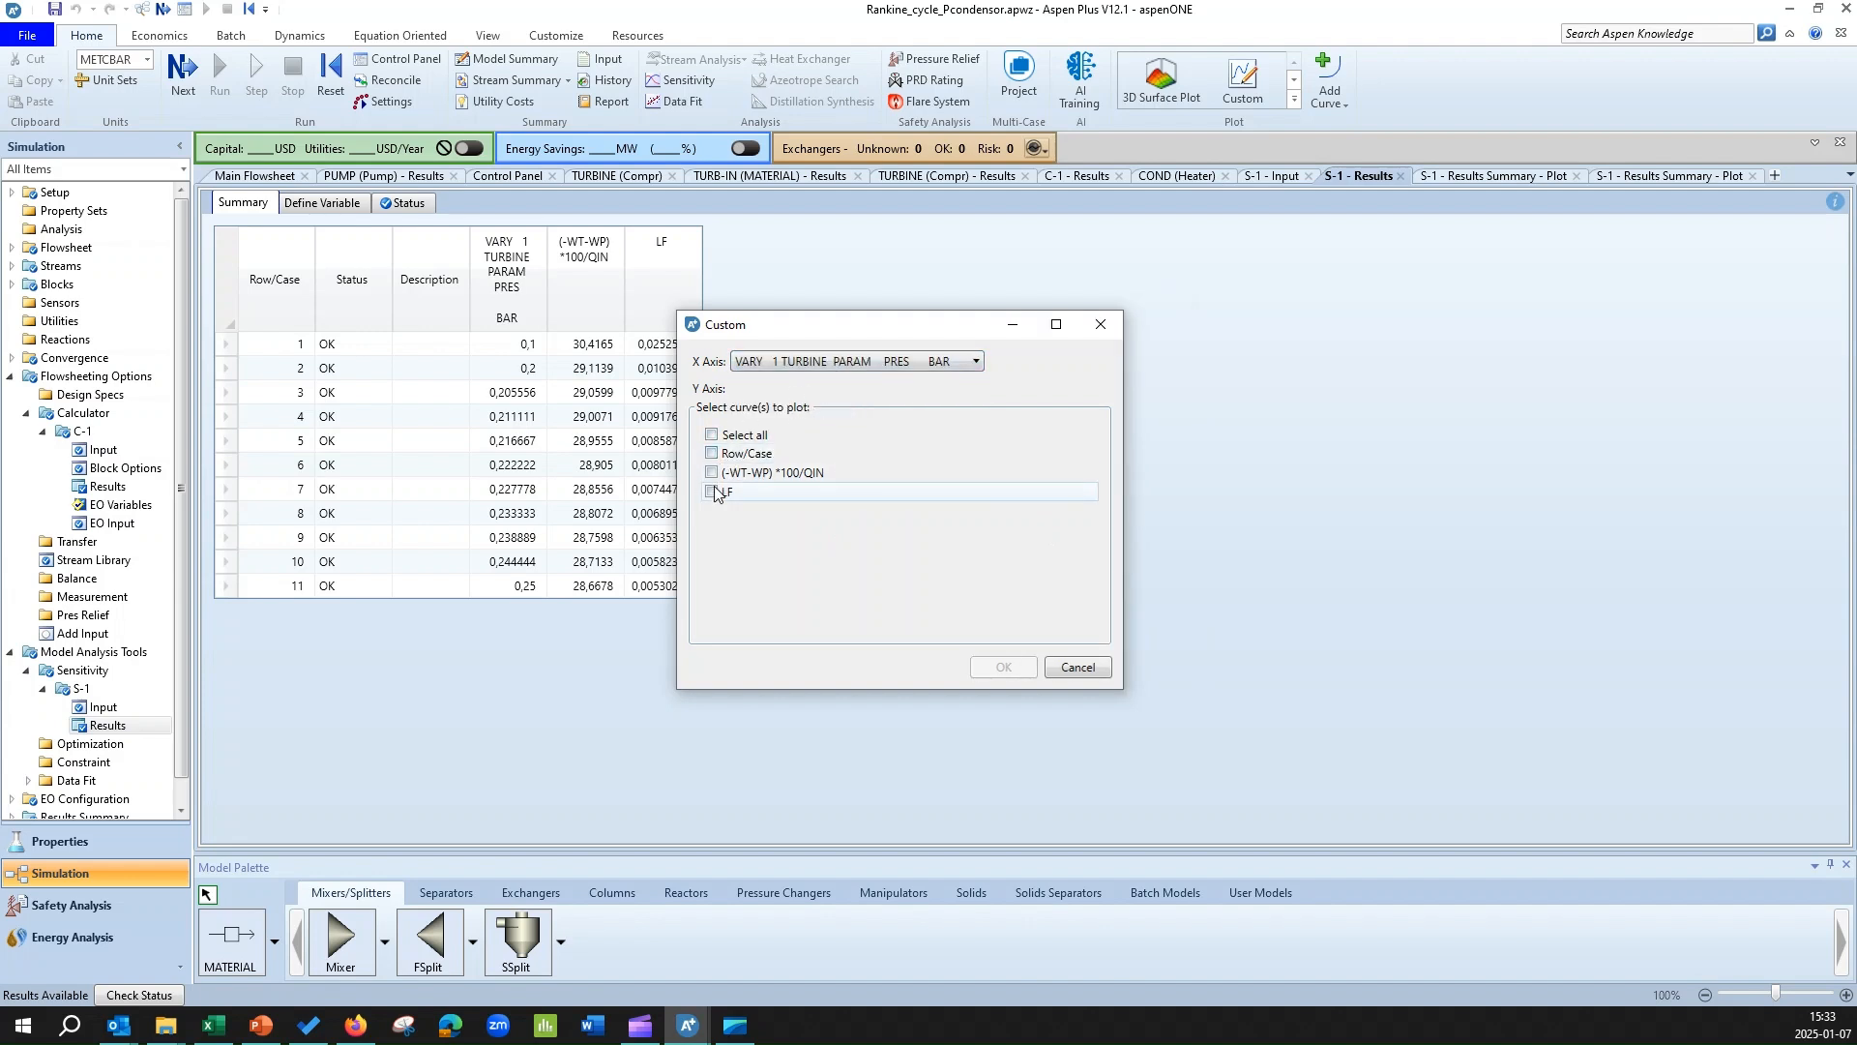
{"action": "left_click", "coordinate": [713, 473]}
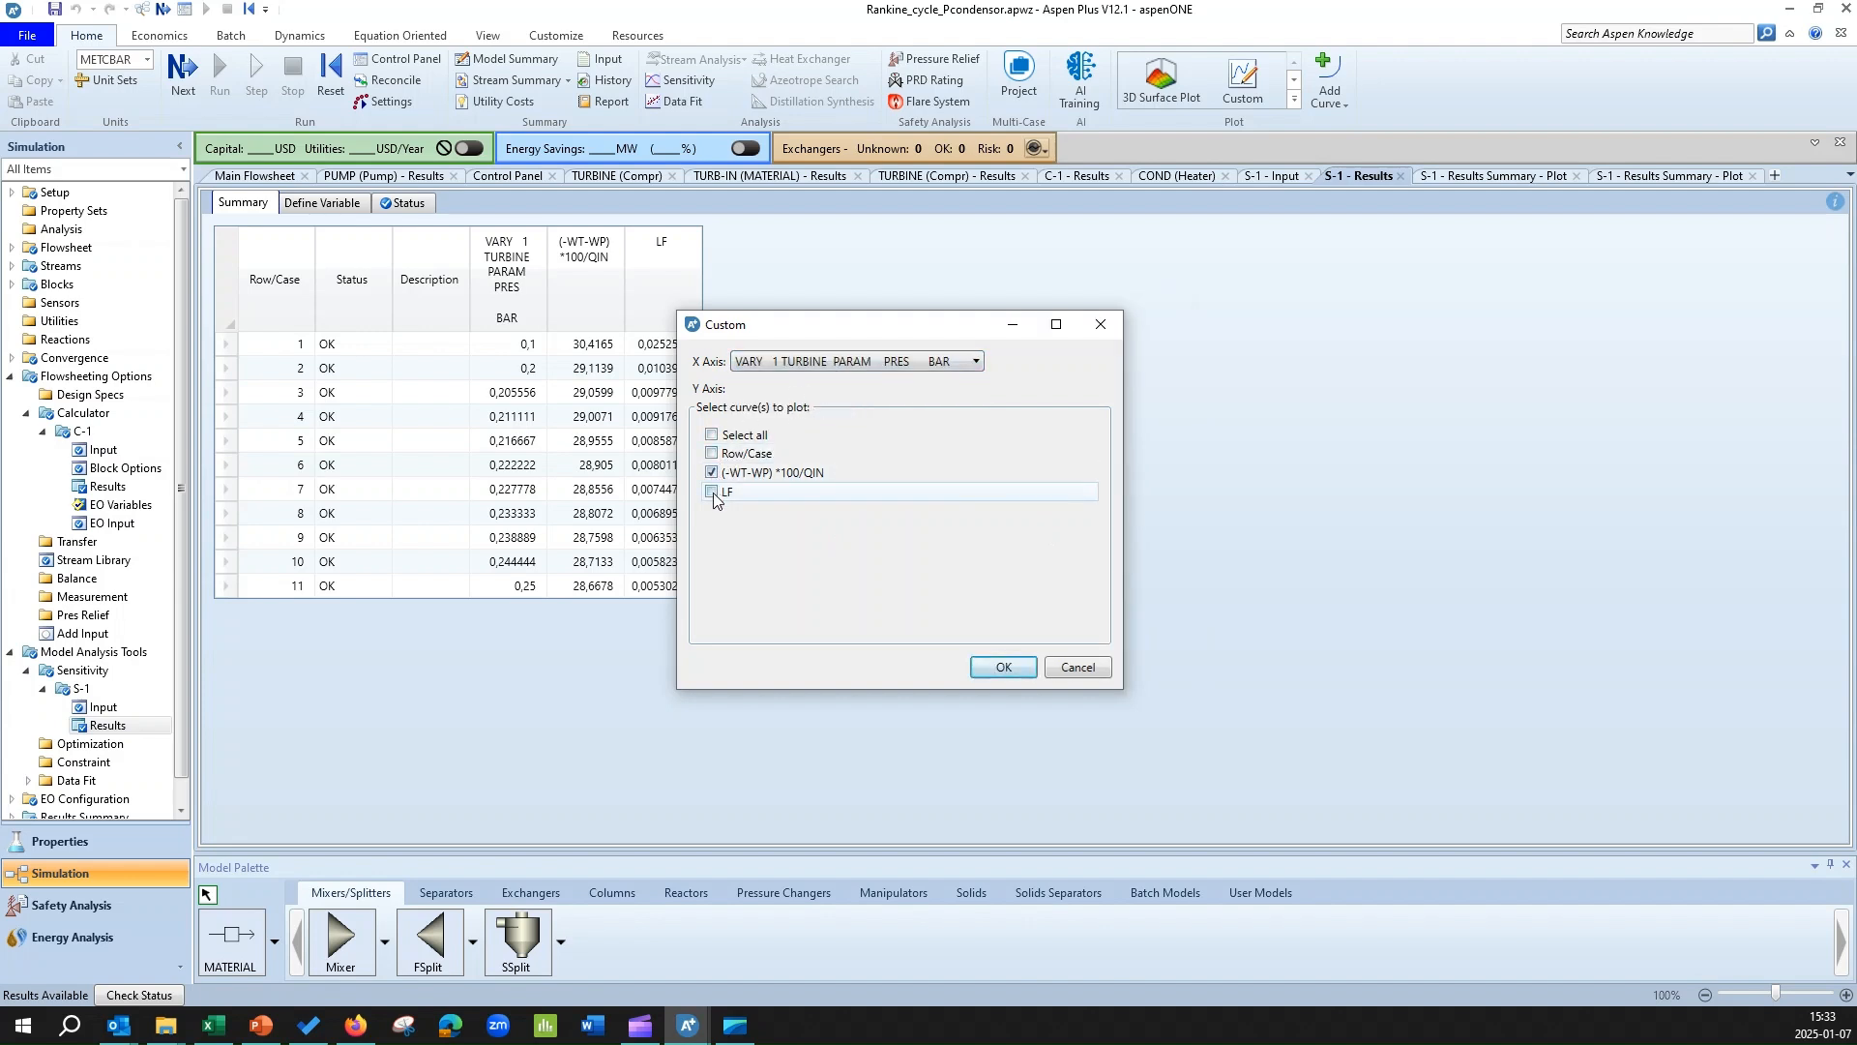
{"action": "left_click", "coordinate": [985, 667]}
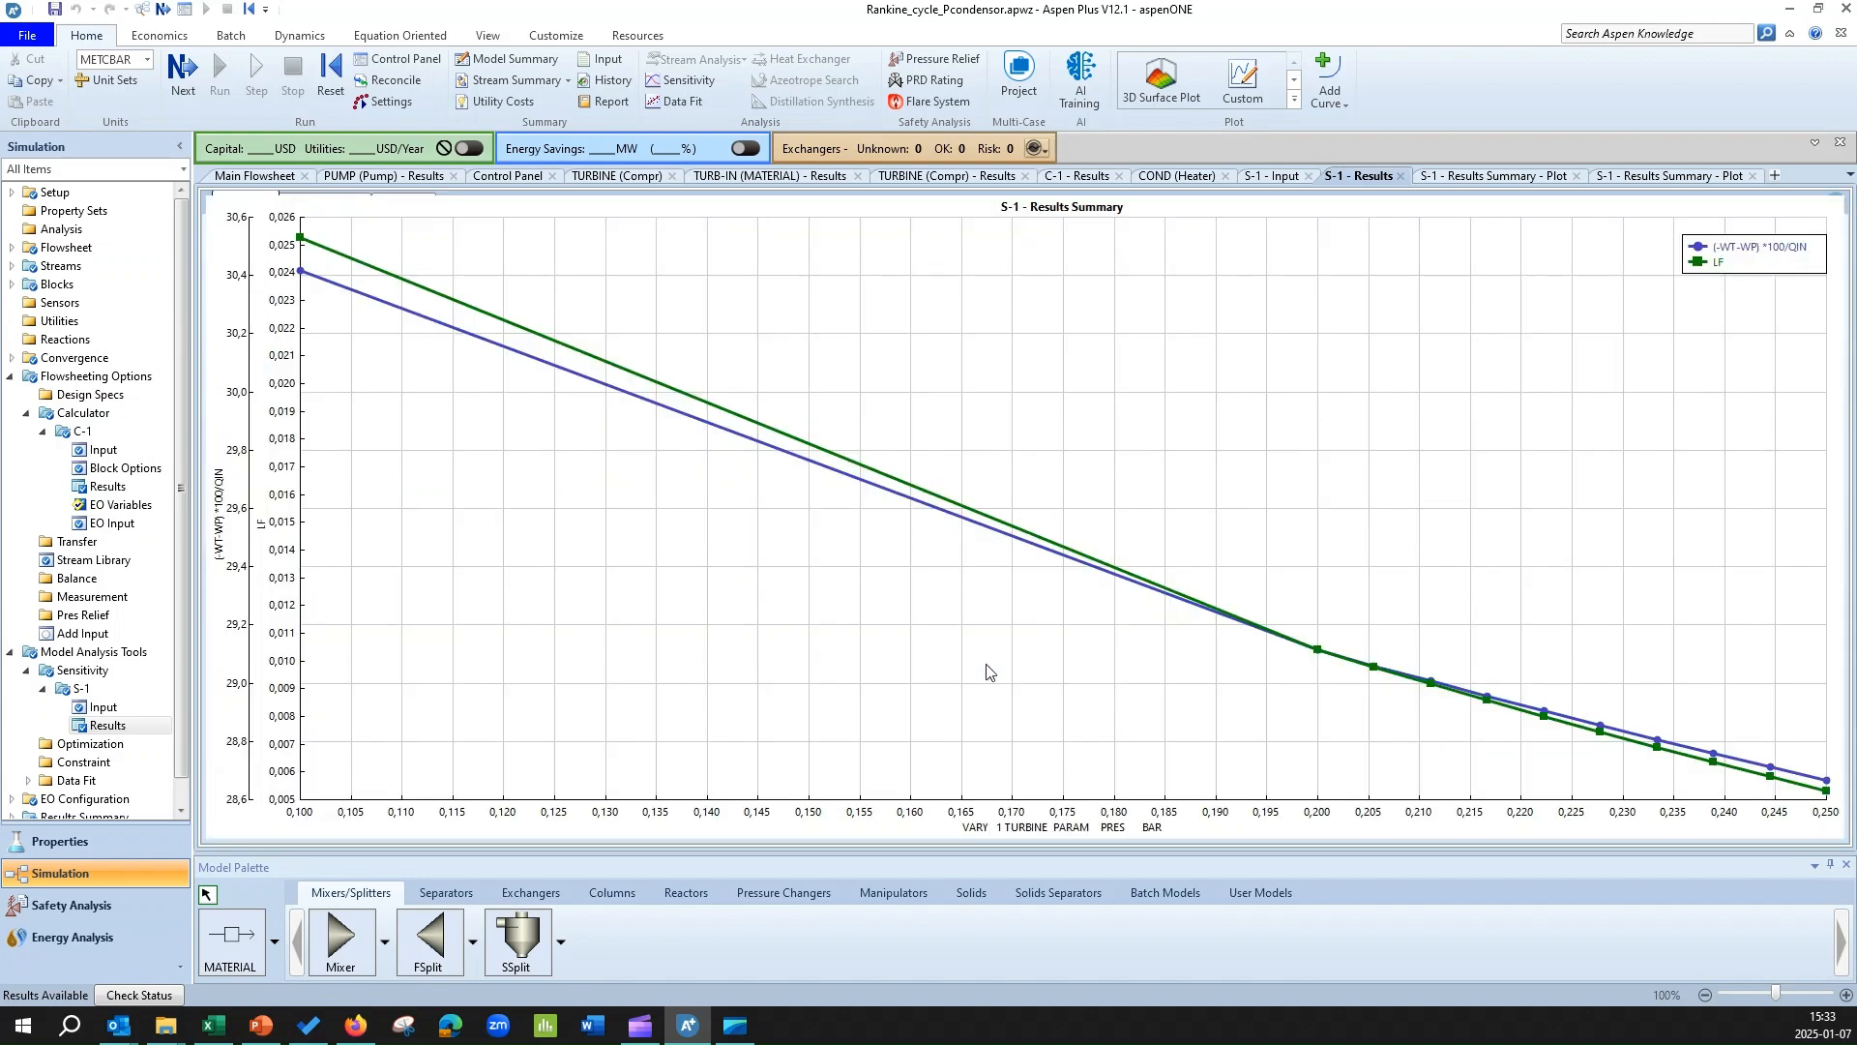